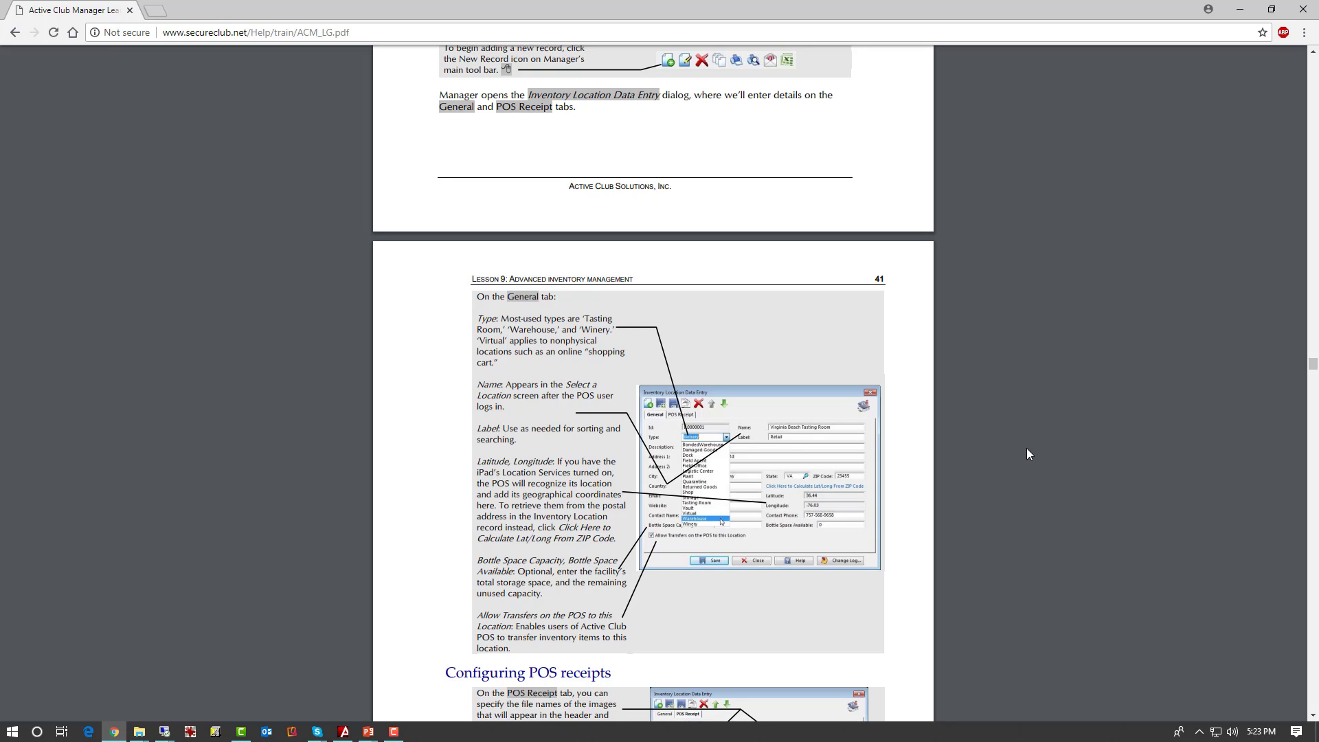
Read through Lesson 9 of the Learner's Guide, from inventory locations and headings to inventory stock and transactions
scroll(1027, 449, "down", 8)
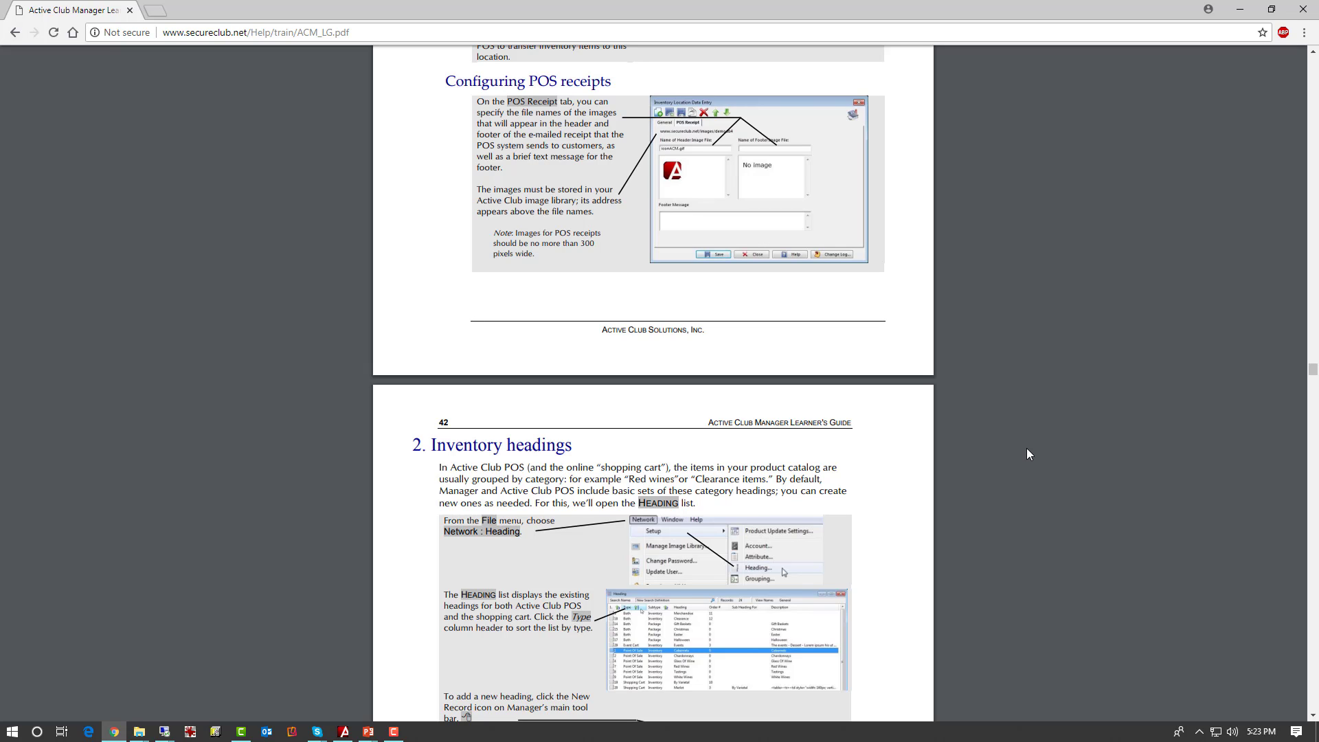
scroll(1027, 449, "down", 8)
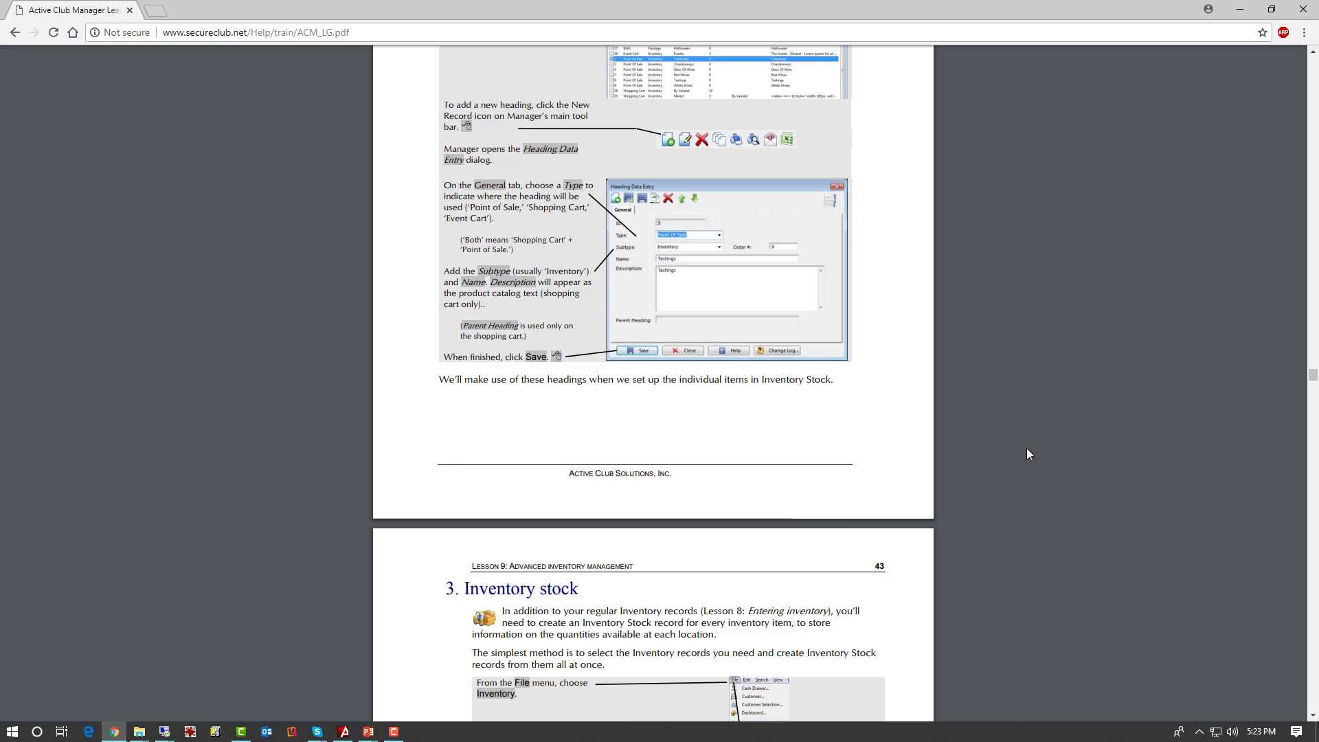
scroll(1027, 450, "down", 8)
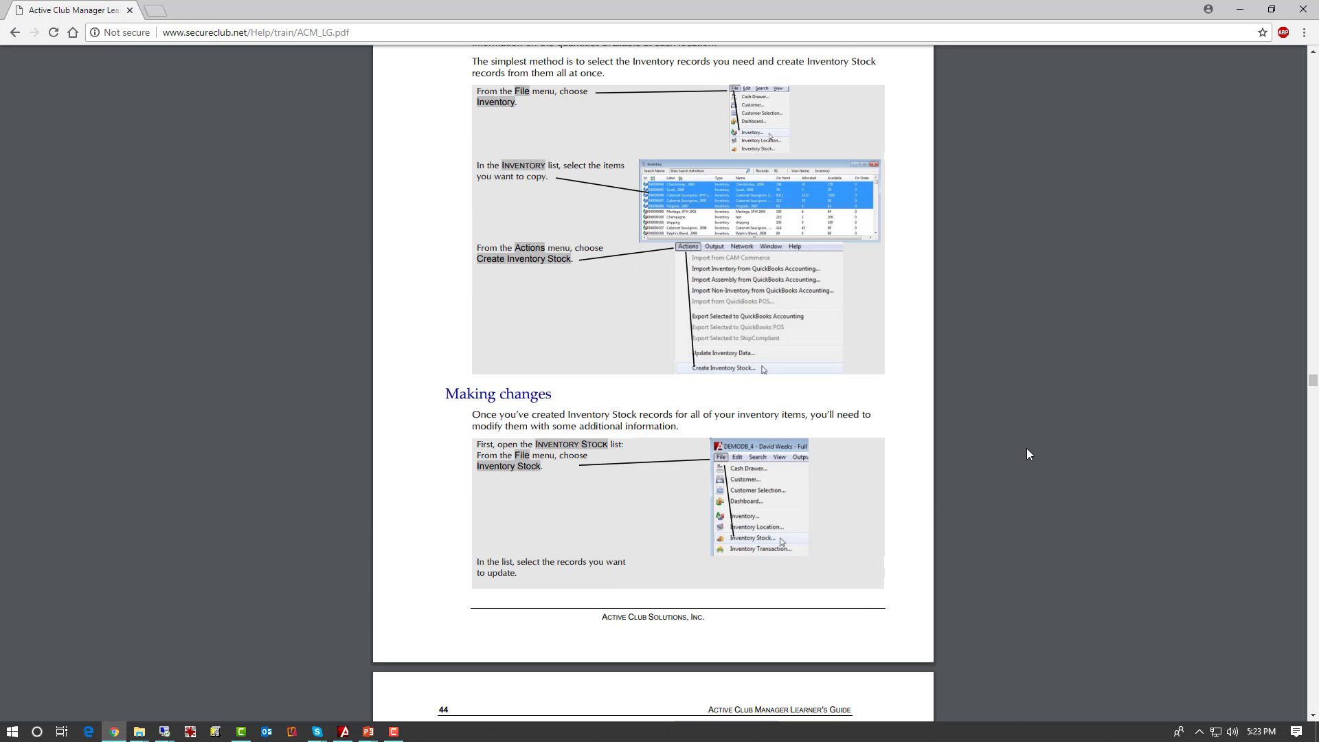
scroll(1027, 453, "down", 8)
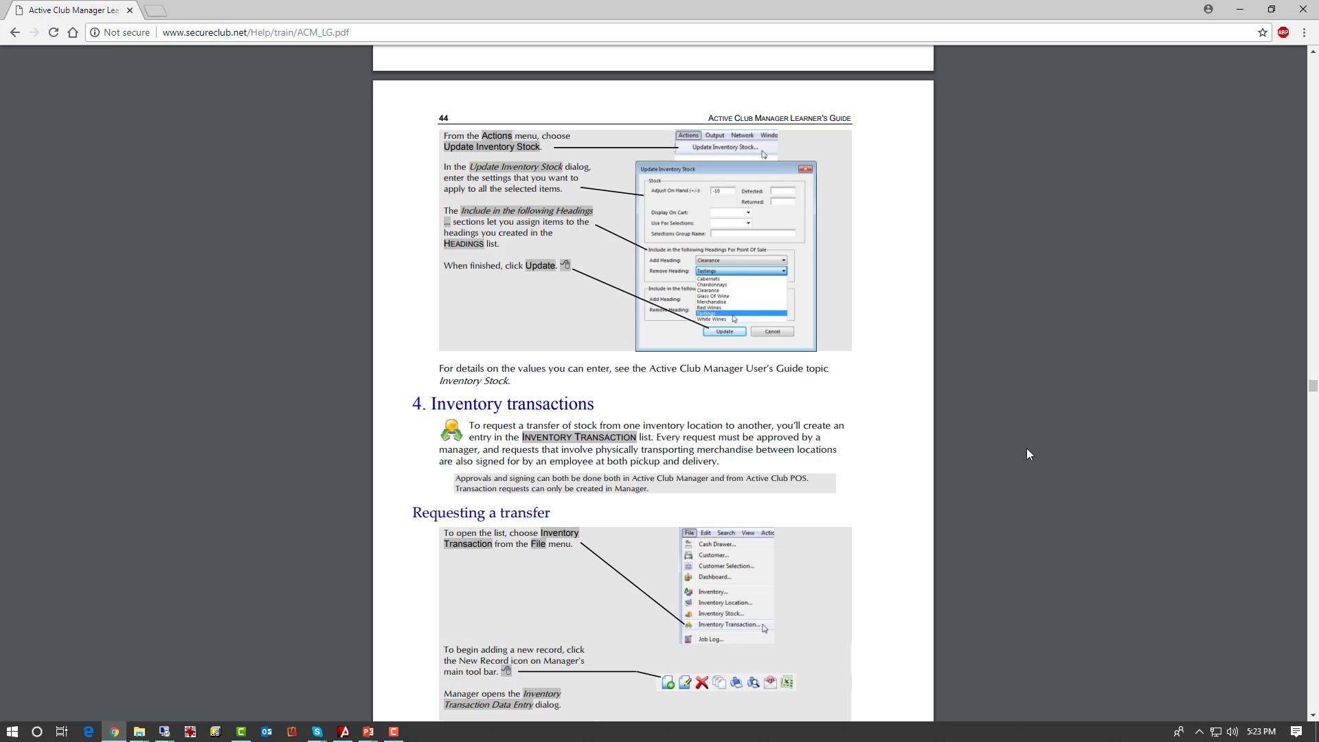
scroll(1027, 455, "down", 8)
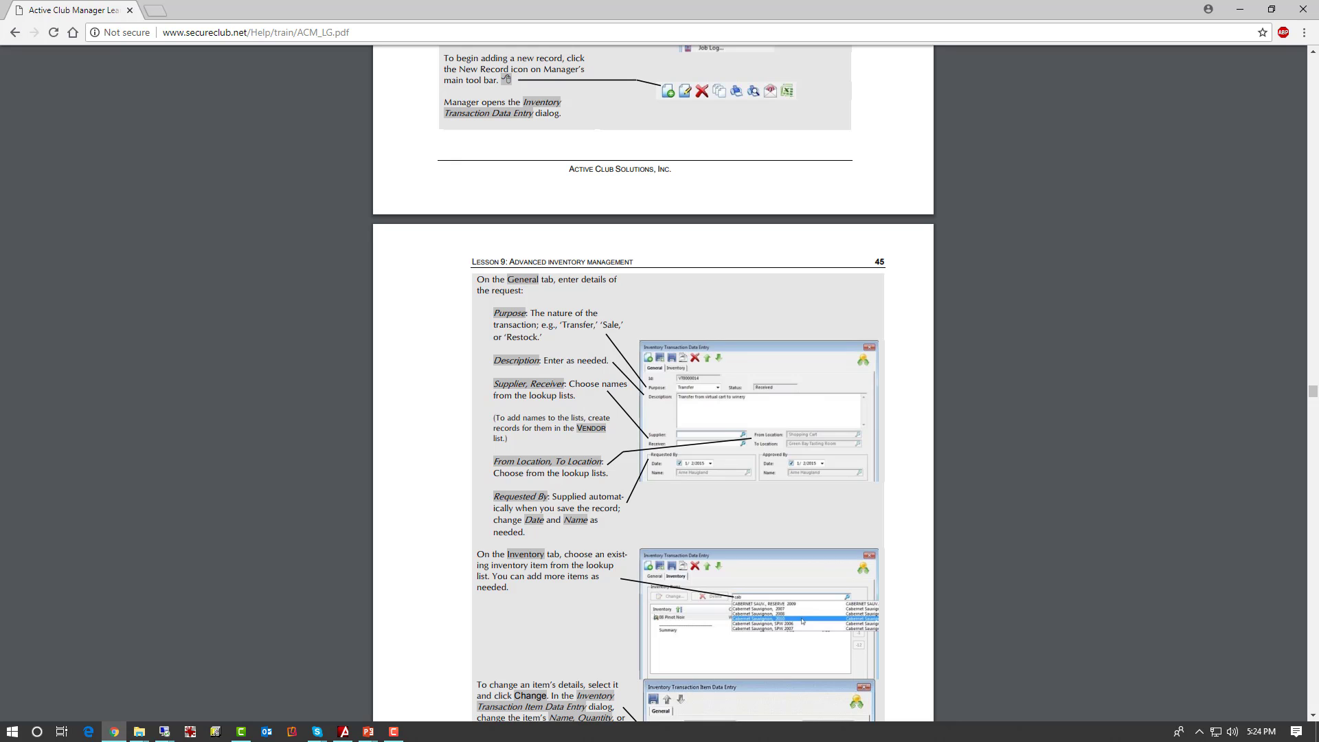
Switch to Active Club Manager and consult its User's Guide topics on analyzing inventory movement and advanced inventory management
key("alt+Tab")
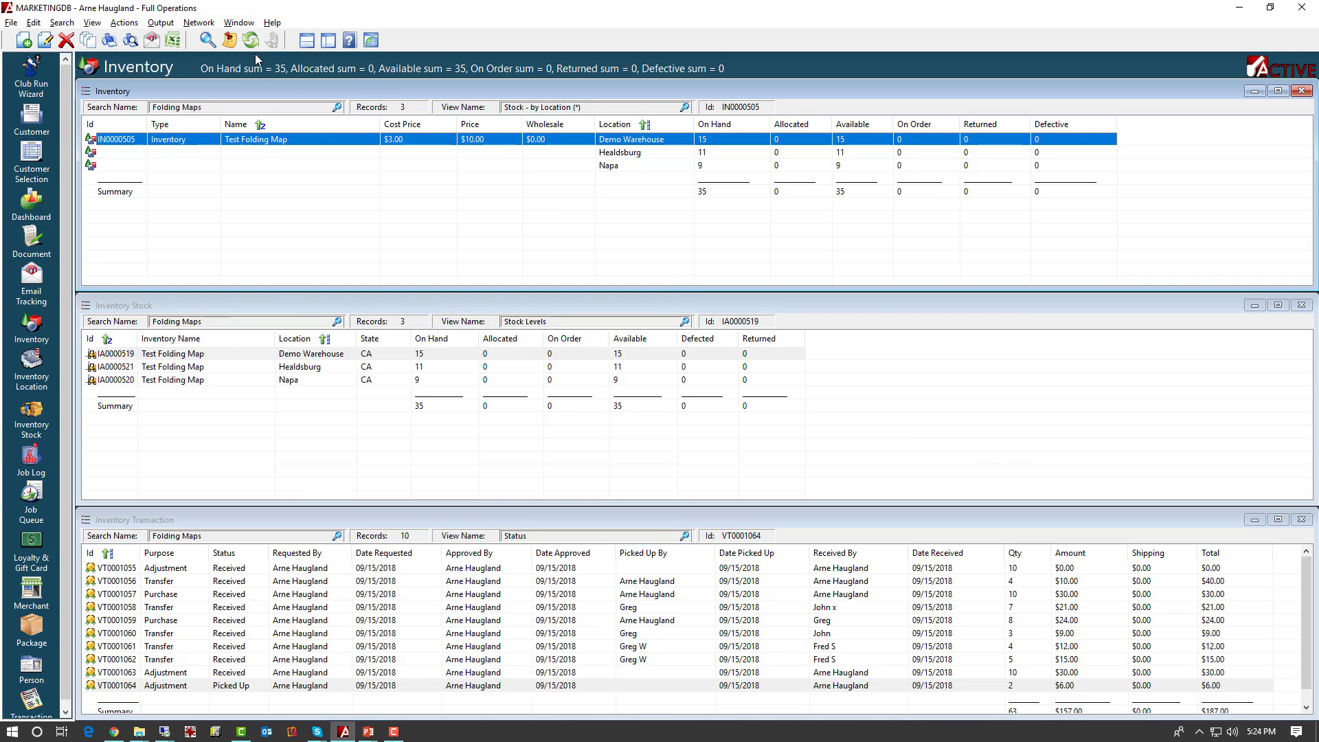
left_click(351, 45)
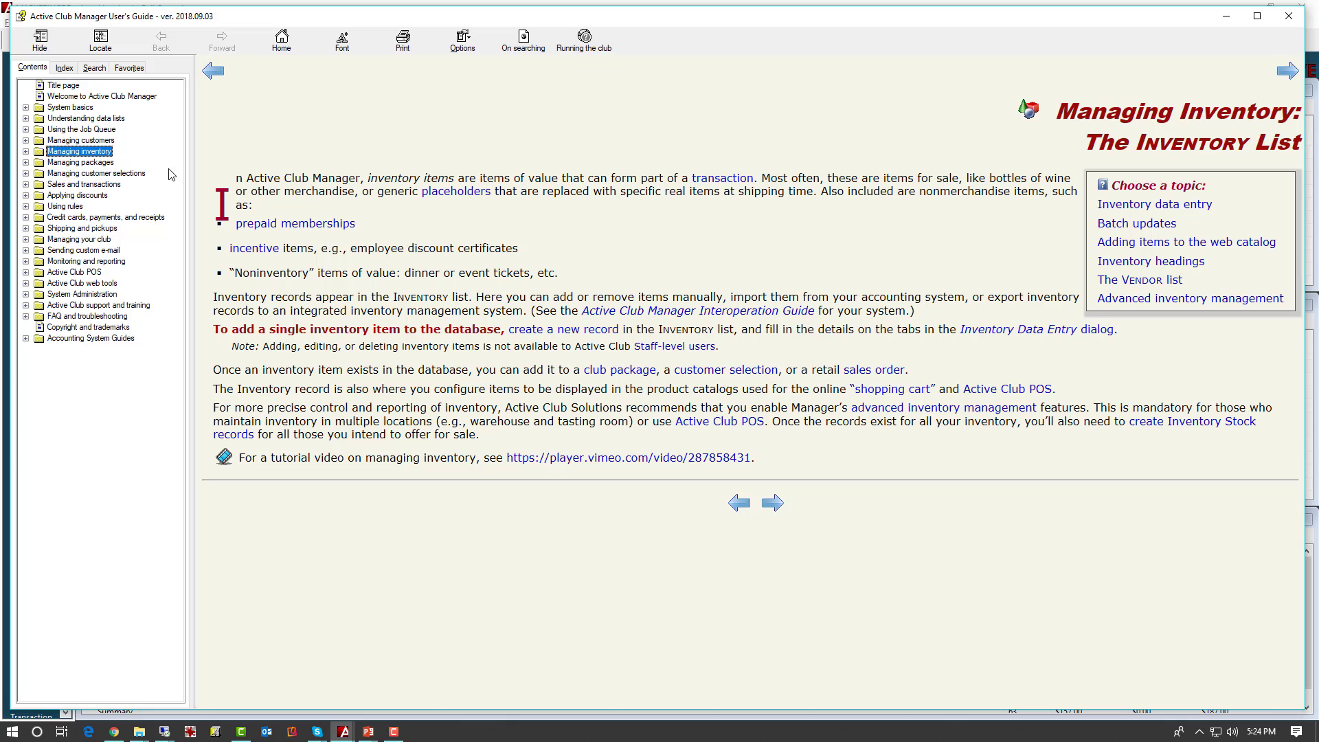
left_click(25, 151)
left_click(38, 217)
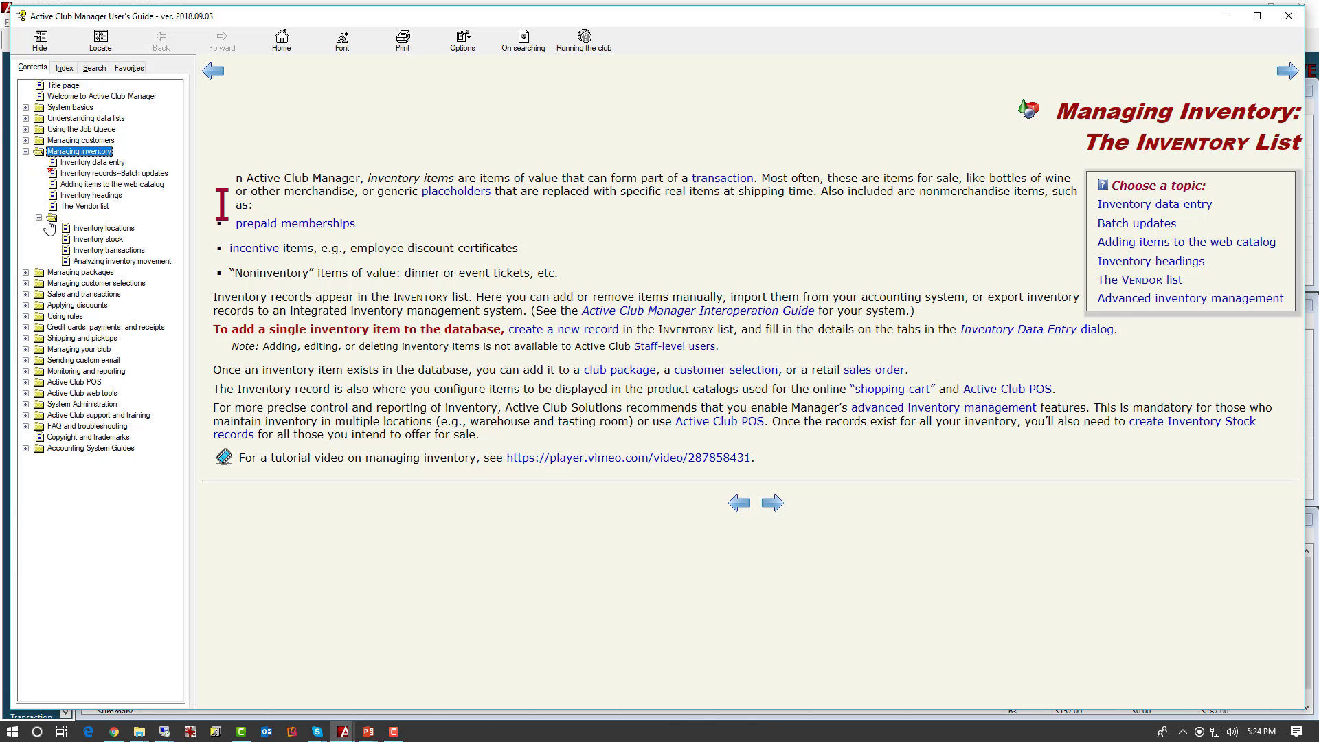
left_click(122, 262)
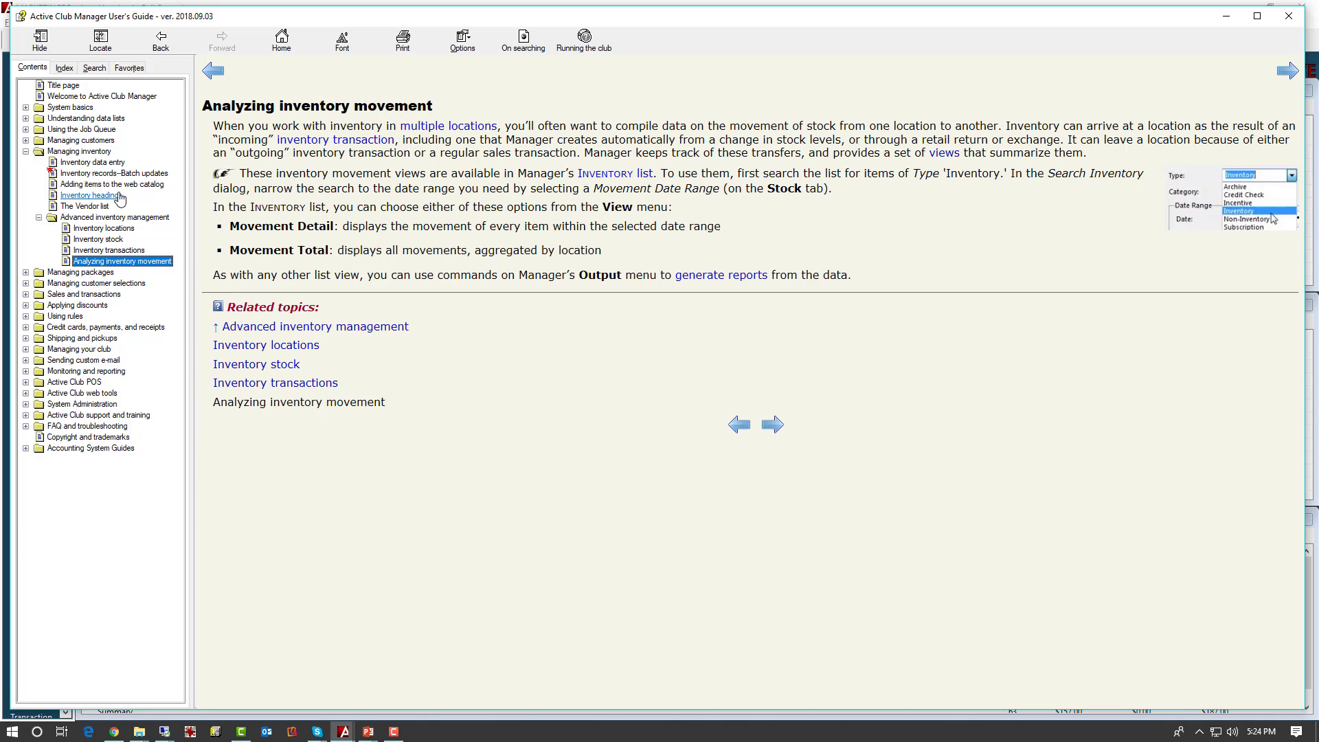
left_click(114, 217)
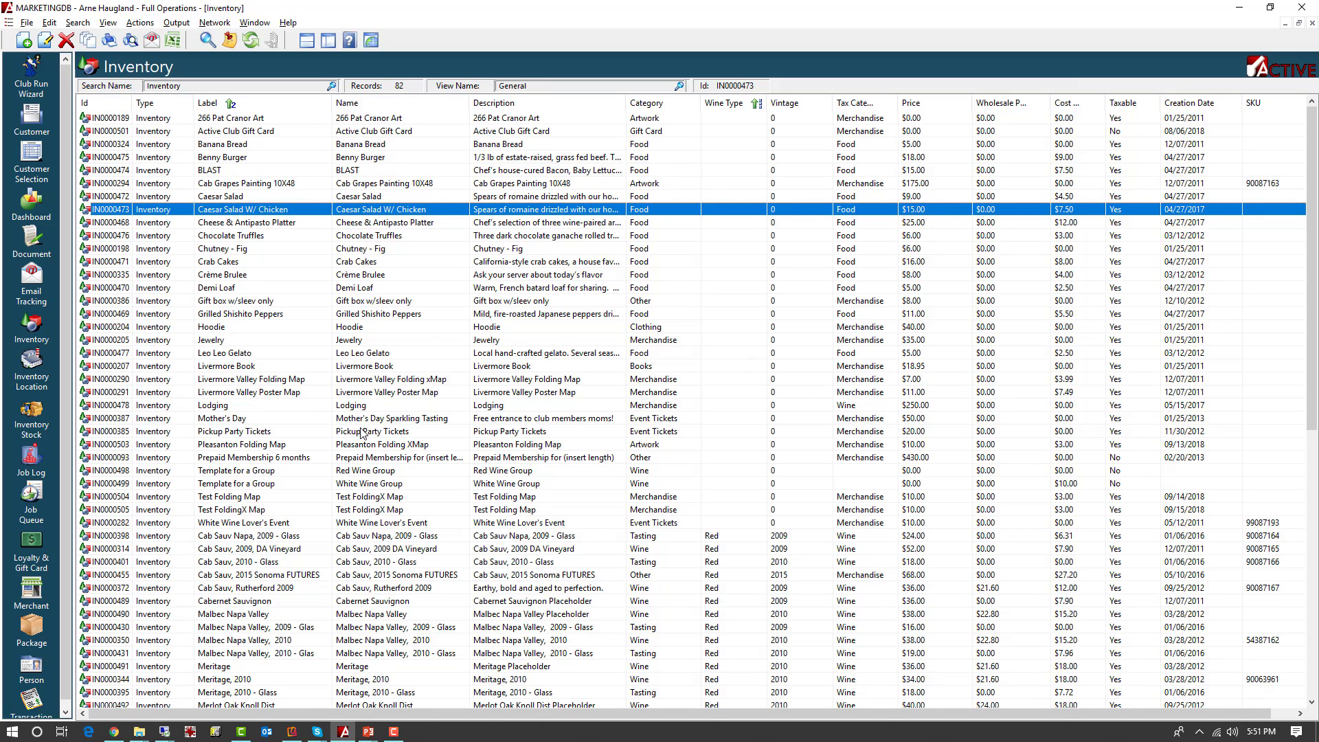
Load the Folding Maps search in the Inventory list and start a new record labelled "Napa Valley Folding Map"
left_click(331, 86)
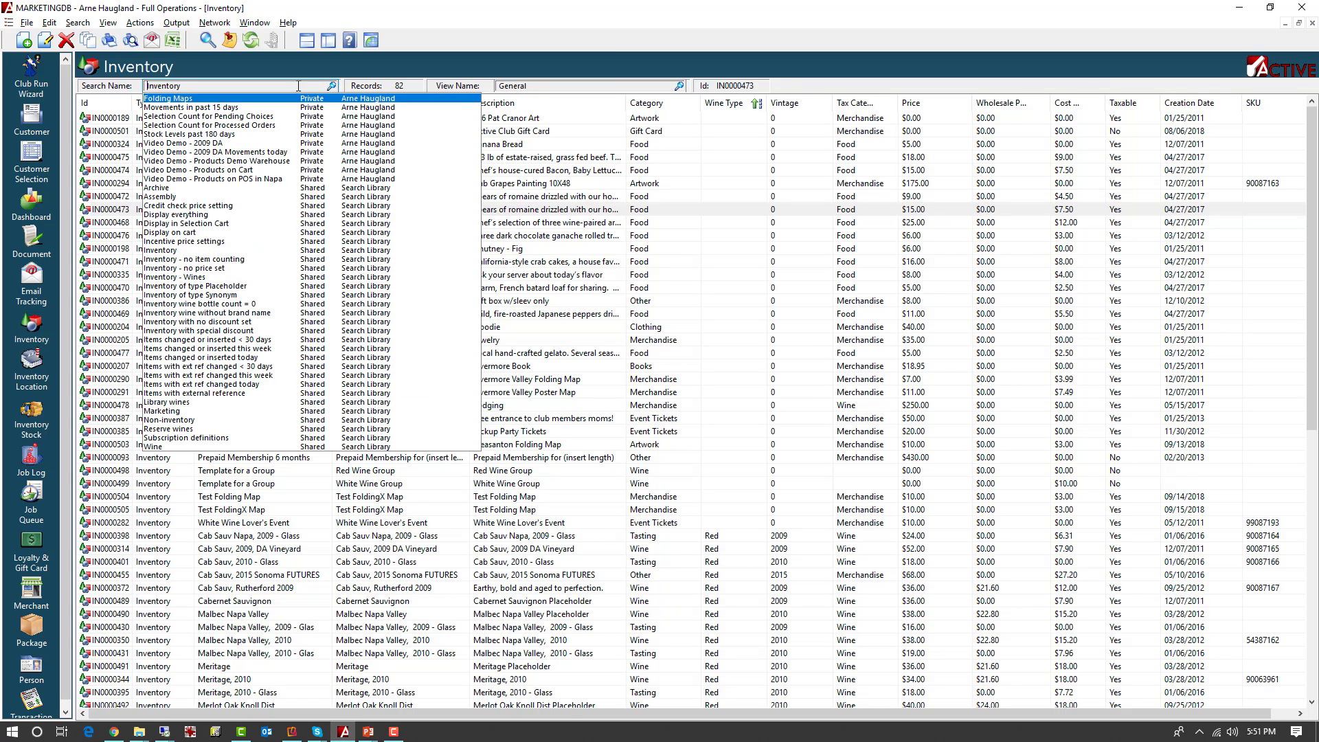
left_click(182, 105)
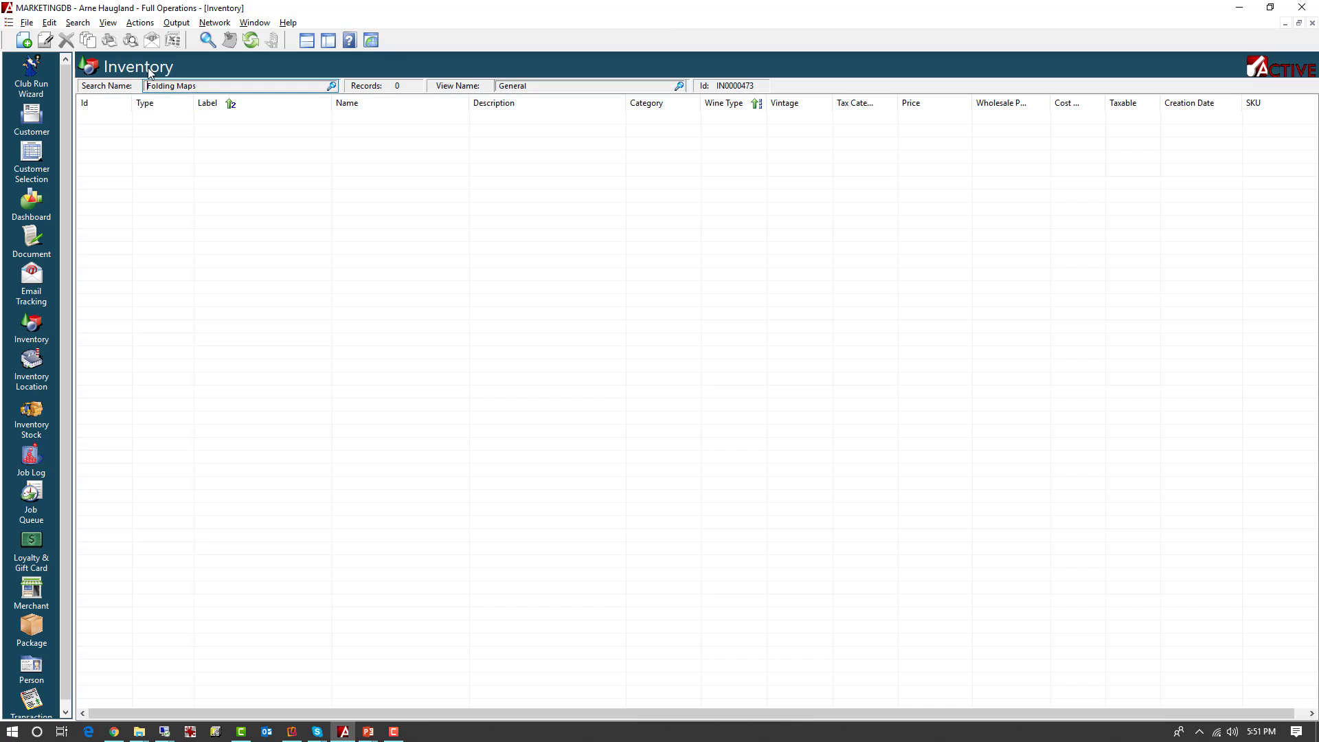
left_click(24, 43)
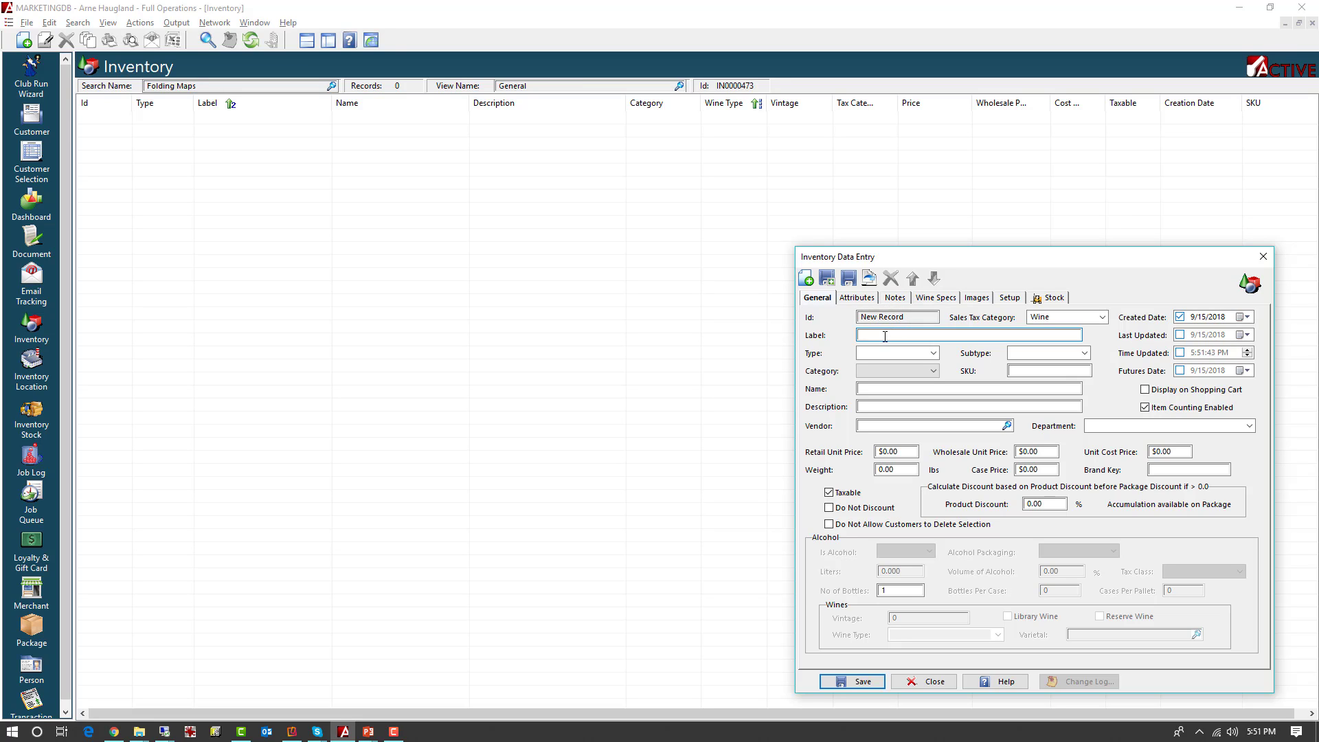
type("Napa Valley Folding Map")
Classify the new item with sales tax category Merchandise, type Inventory and category Merchandise
left_click(1102, 317)
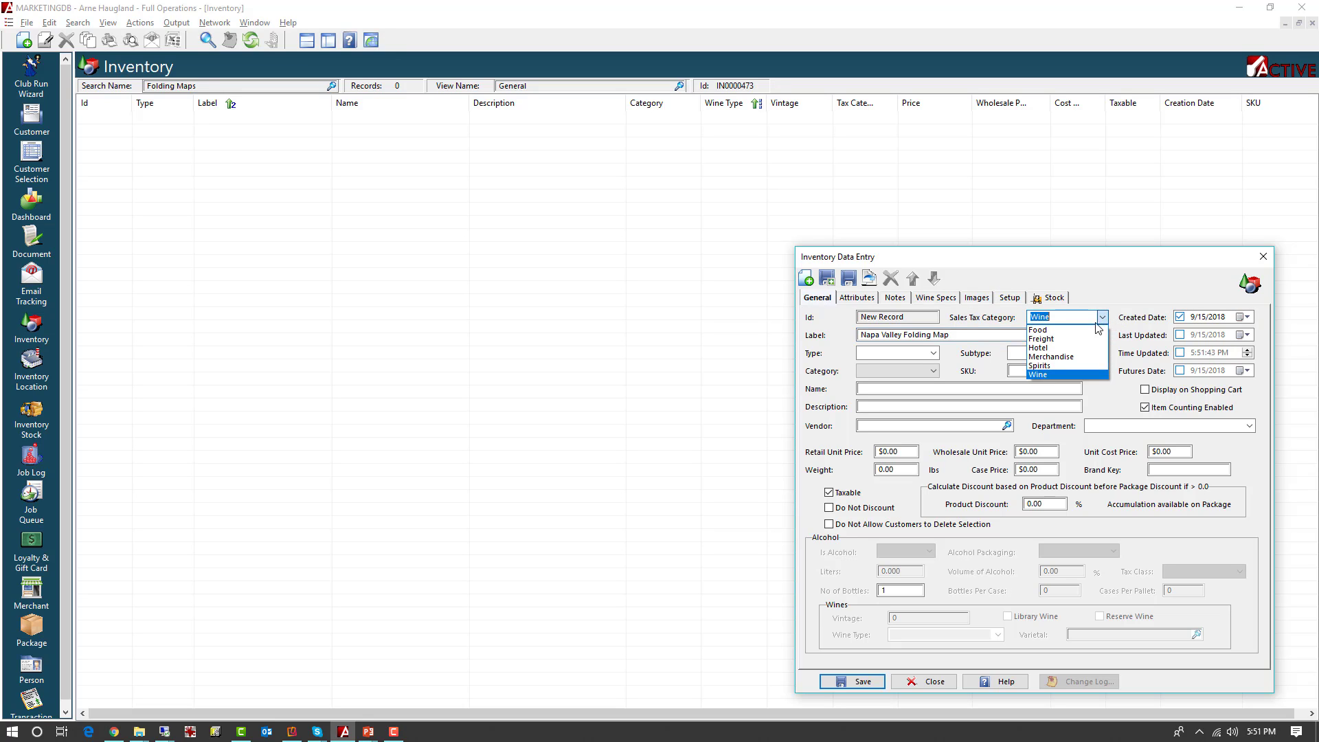
left_click(1048, 362)
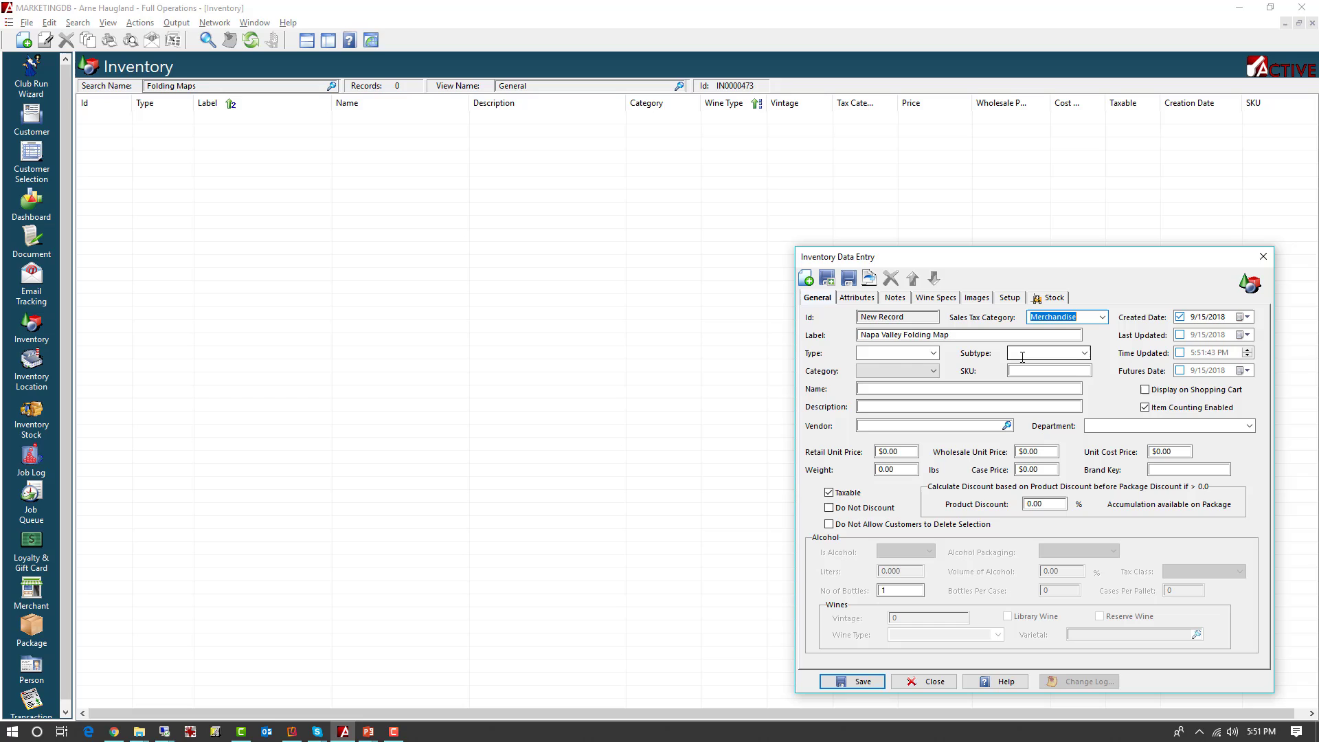
left_click(922, 356)
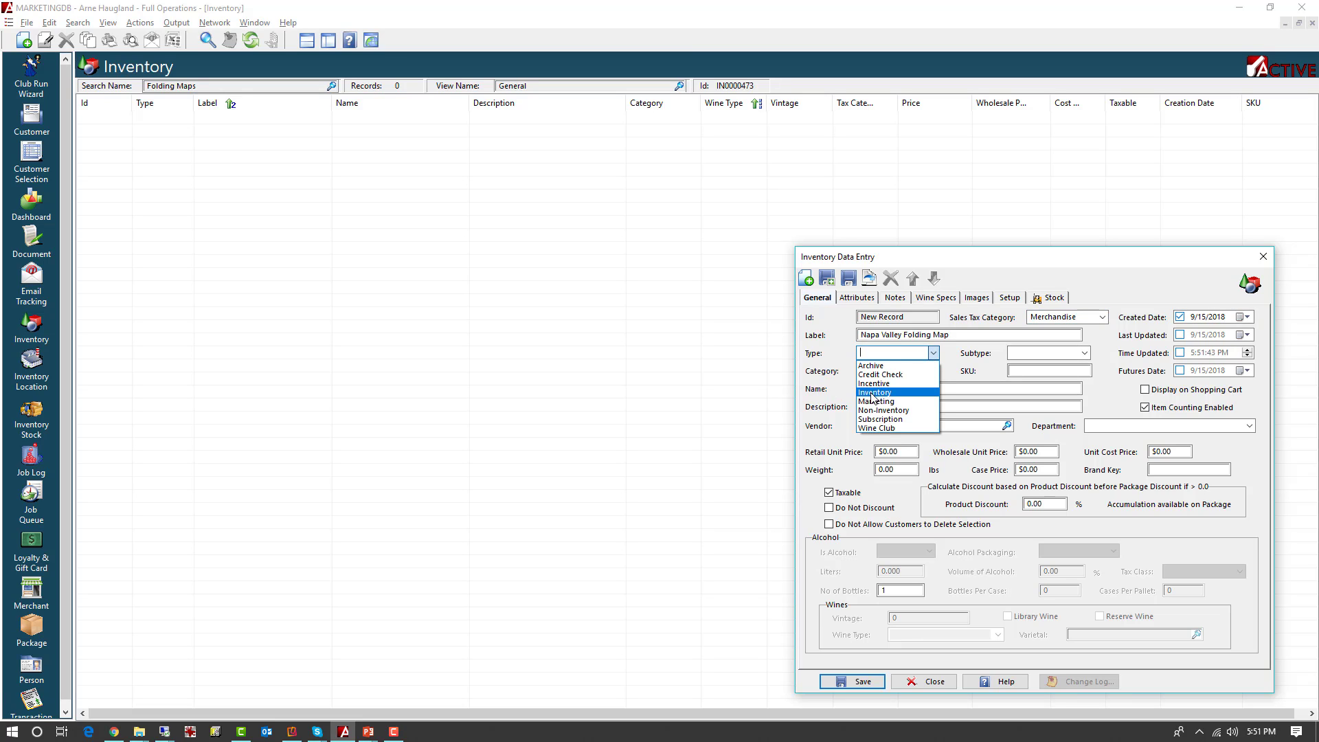
left_click(873, 396)
left_click(932, 371)
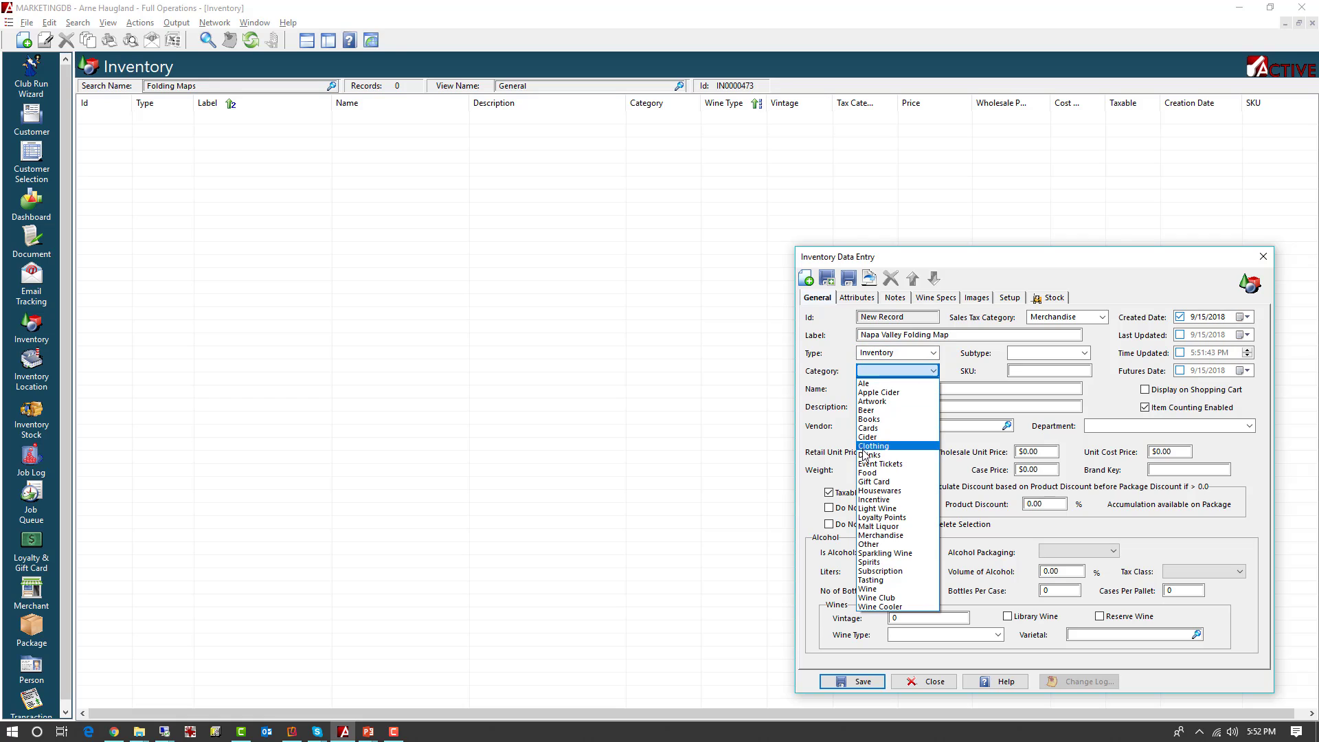
left_click(885, 535)
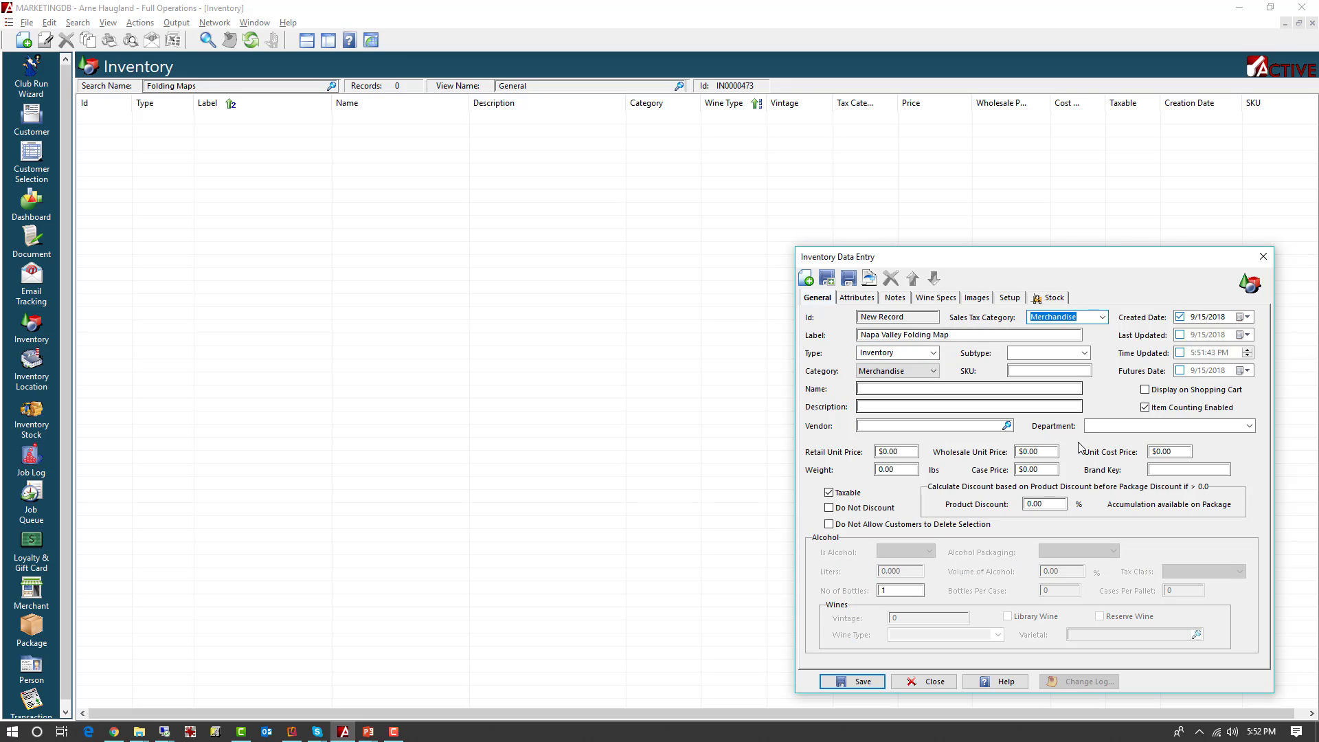
Enter "Napa Valley Folding Map" as the item's name and description, and choose Kock Maps as the vendor
left_click(869, 391)
type("Napa Valley Folding Map")
left_click(919, 407)
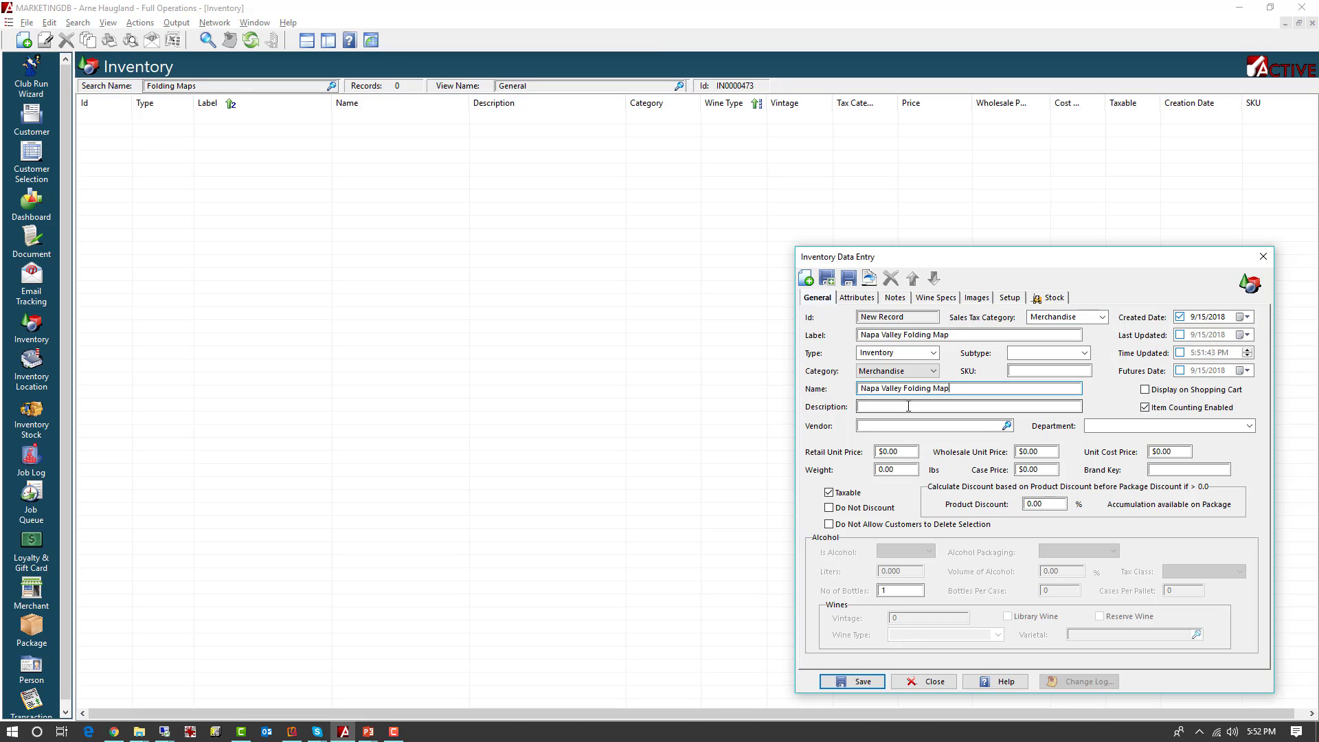
type("Napa Valley Folding Map")
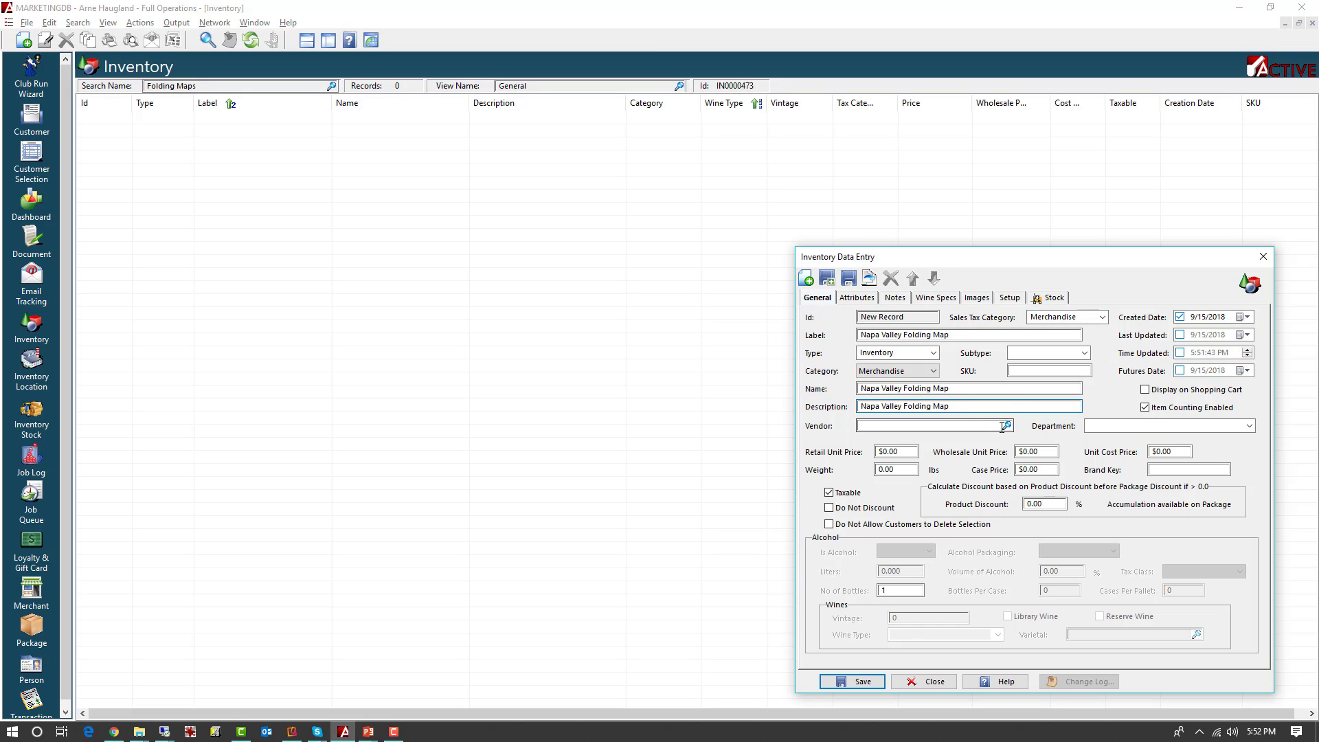
left_click(1006, 426)
left_click(894, 482)
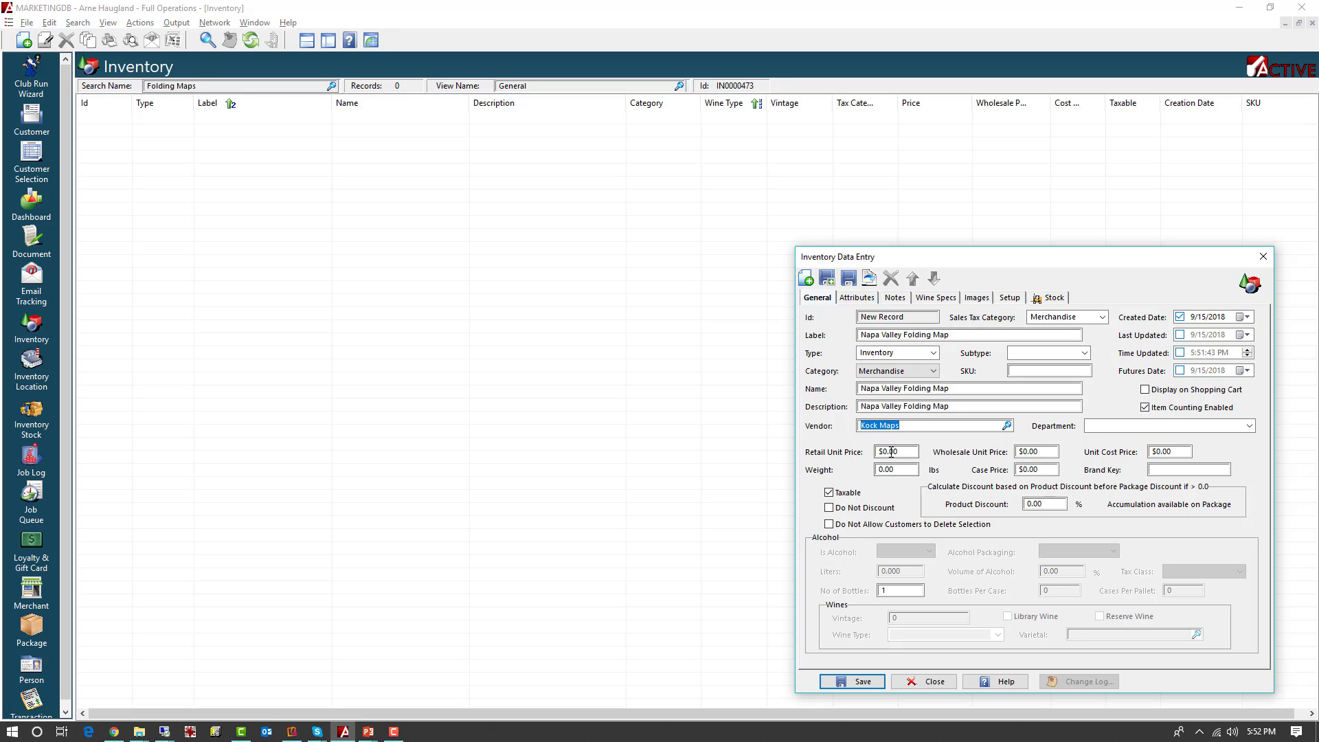
Set the retail unit price to $10.00 and unit cost to $3.00, disable item counting, and save the record
left_click(882, 451)
type("1")
left_click(1191, 451)
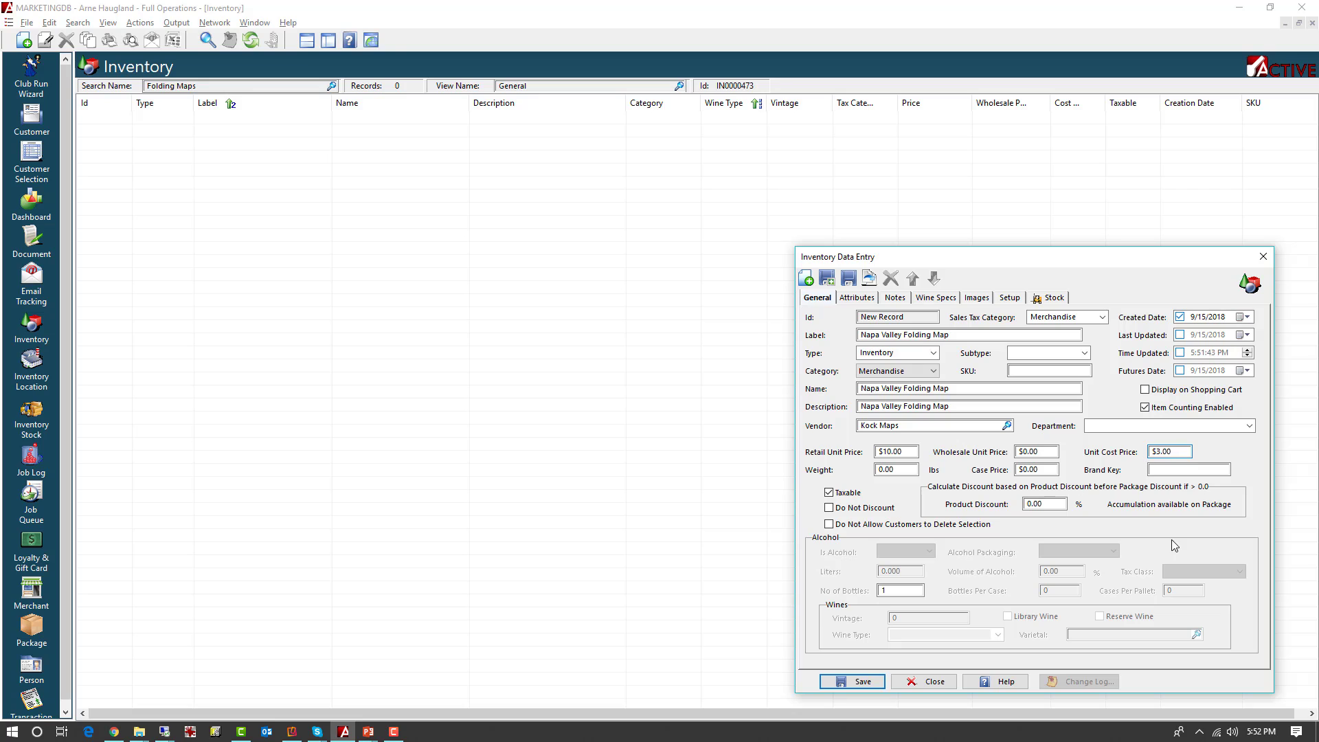
left_click(1170, 408)
left_click(849, 280)
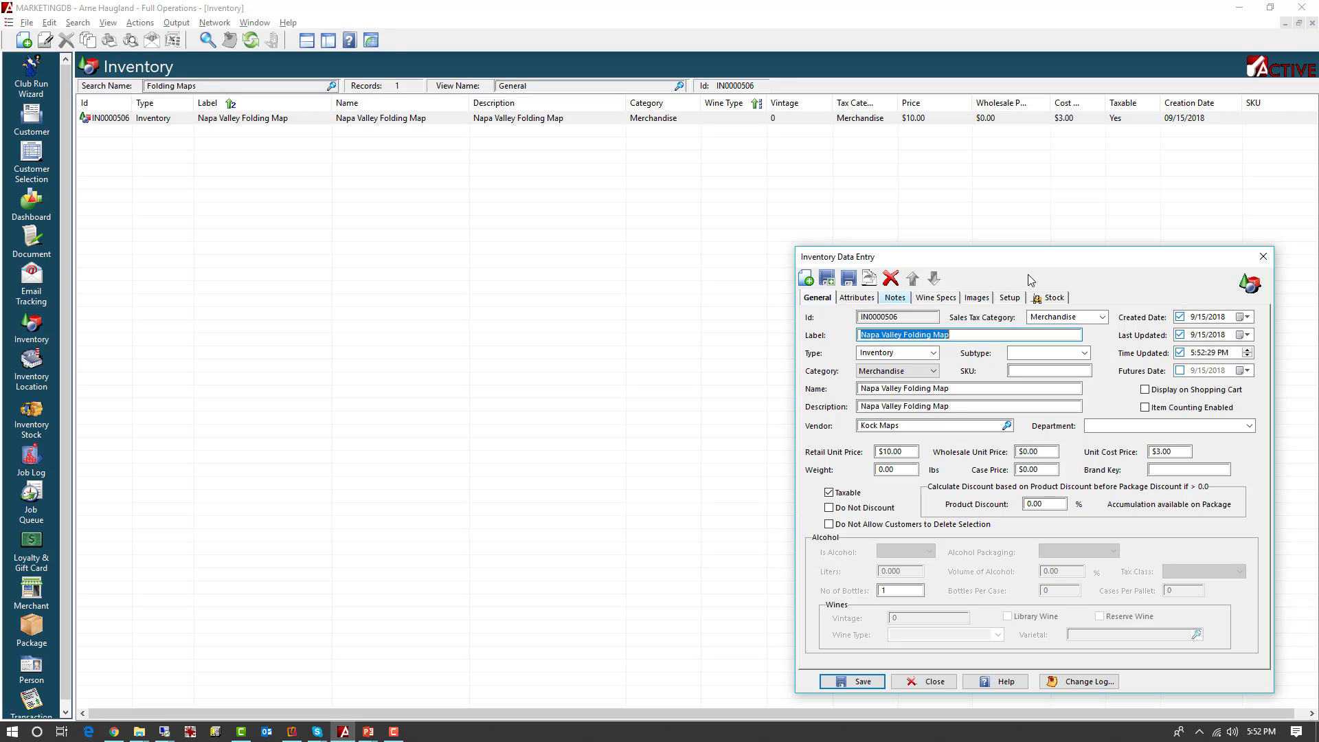
Create a stock record for the map at Demo Warehouse with 10 on hand, save it, and close the item's record
left_click(1055, 301)
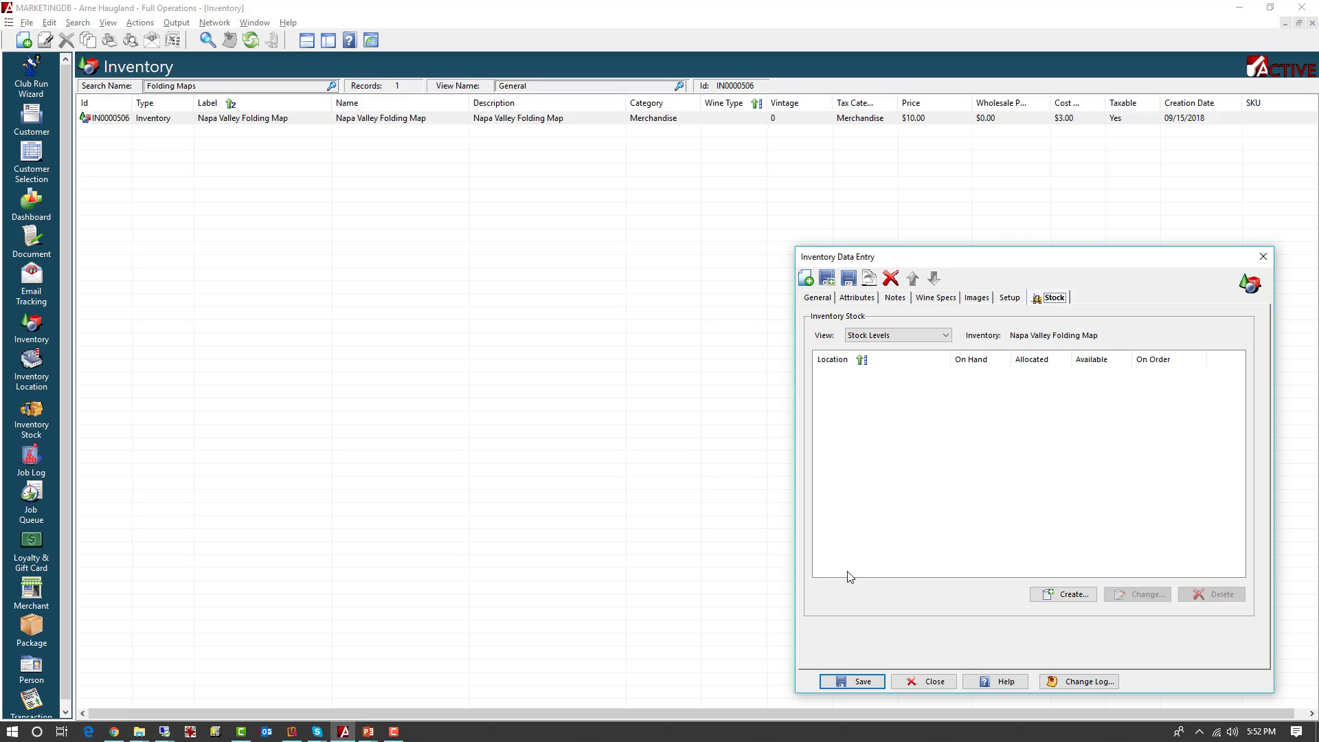
left_click(1069, 596)
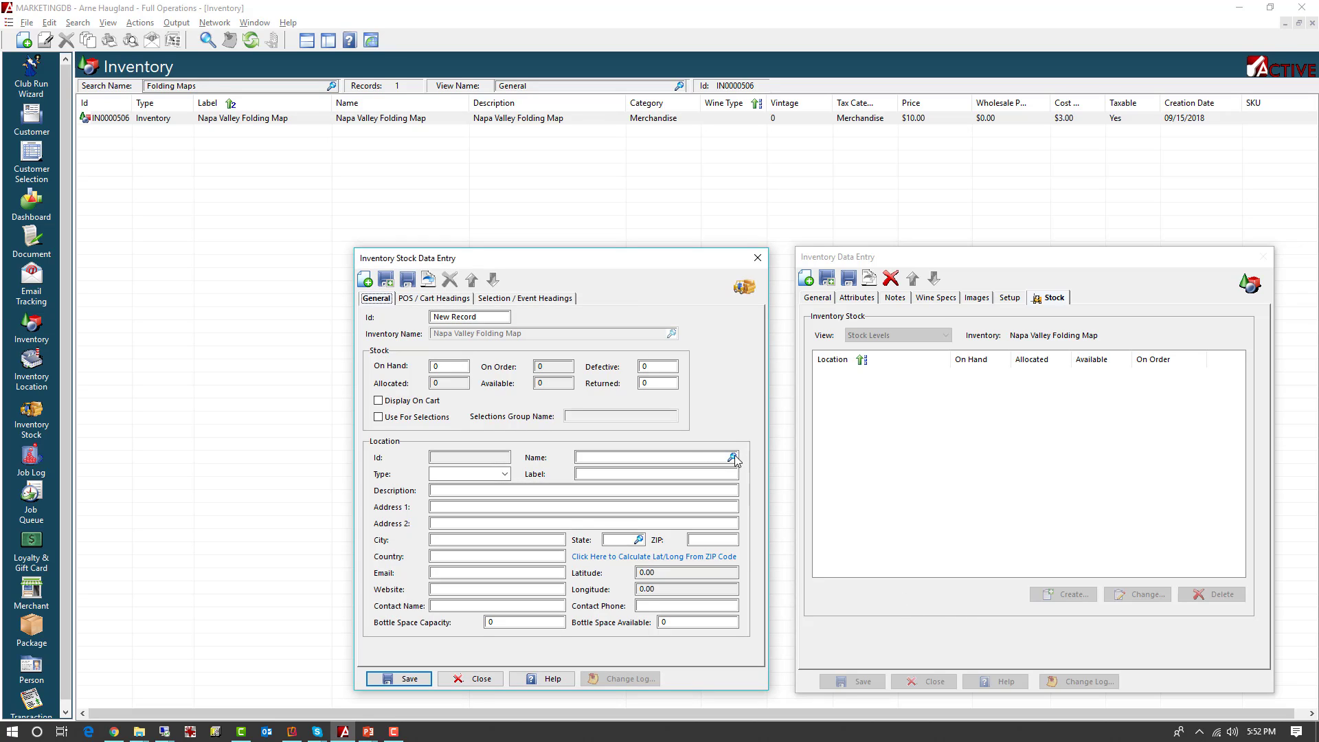
left_click(732, 457)
left_click(625, 487)
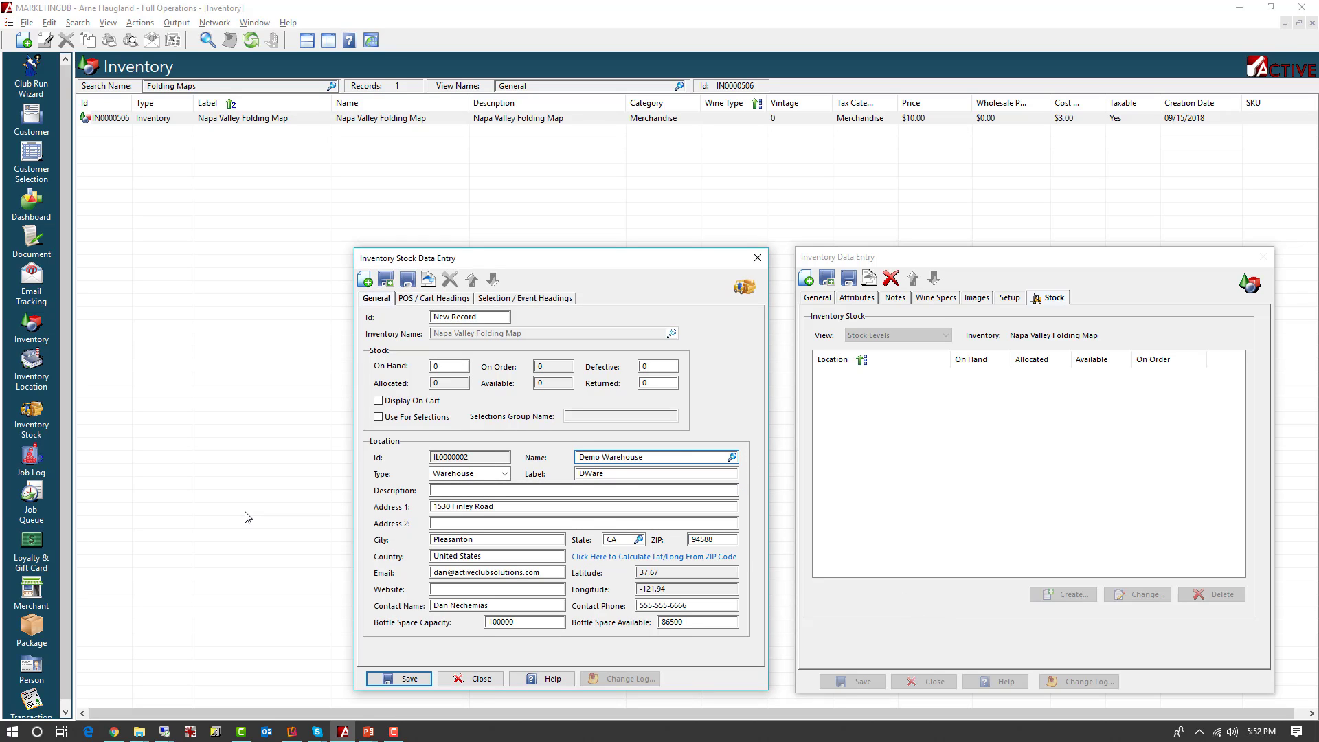
left_click(432, 368)
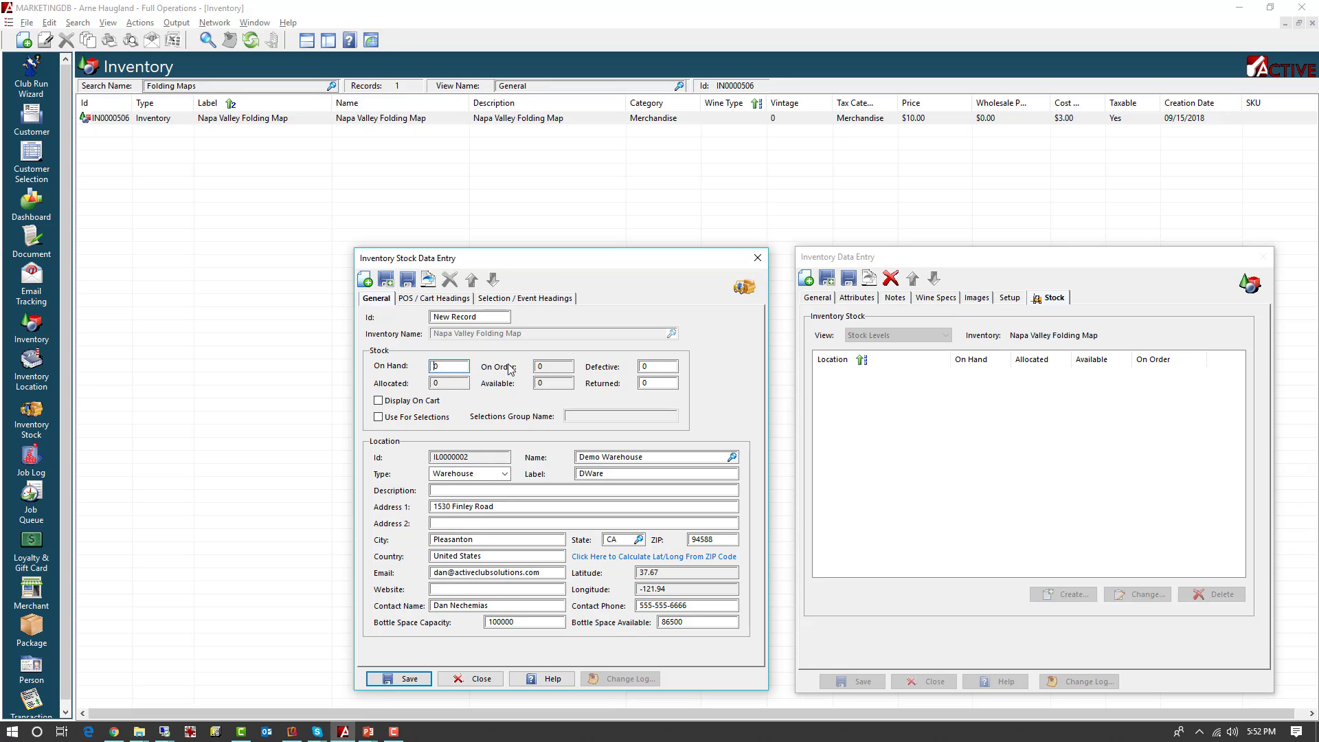
type("1")
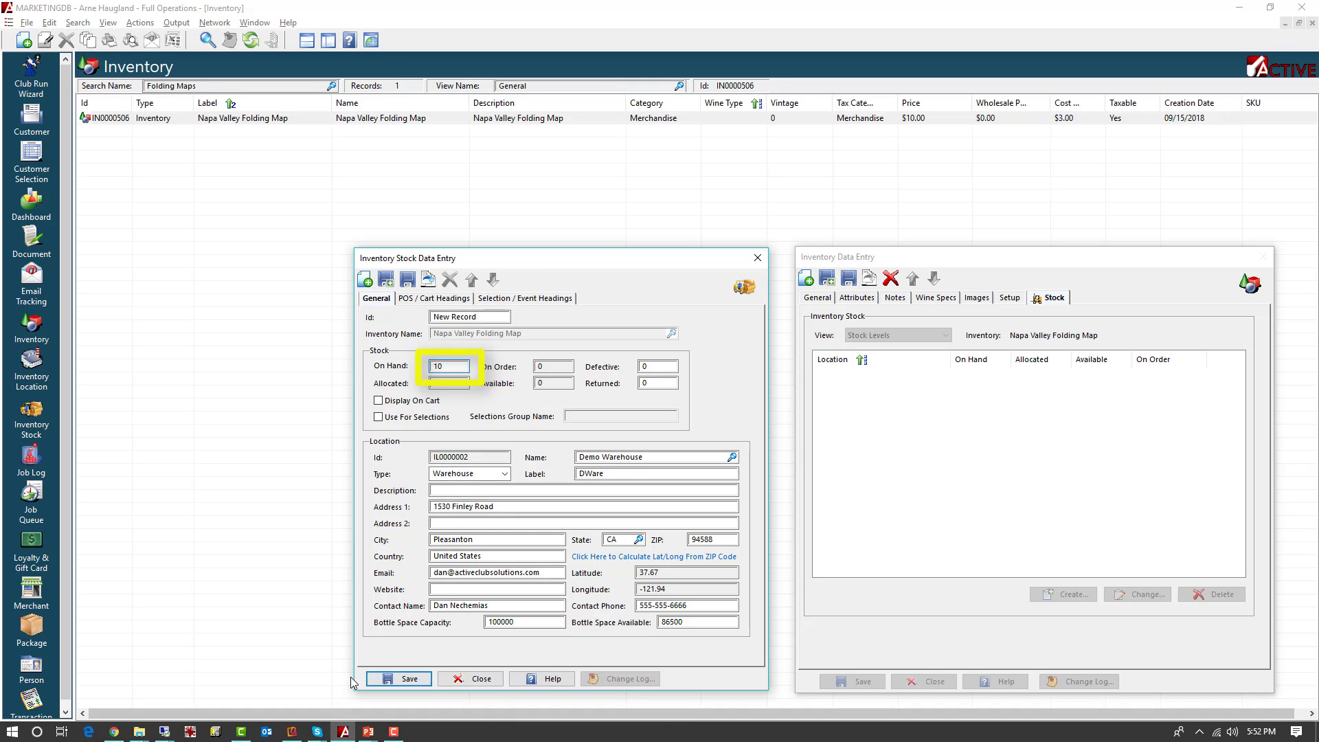
left_click(397, 681)
left_click(482, 680)
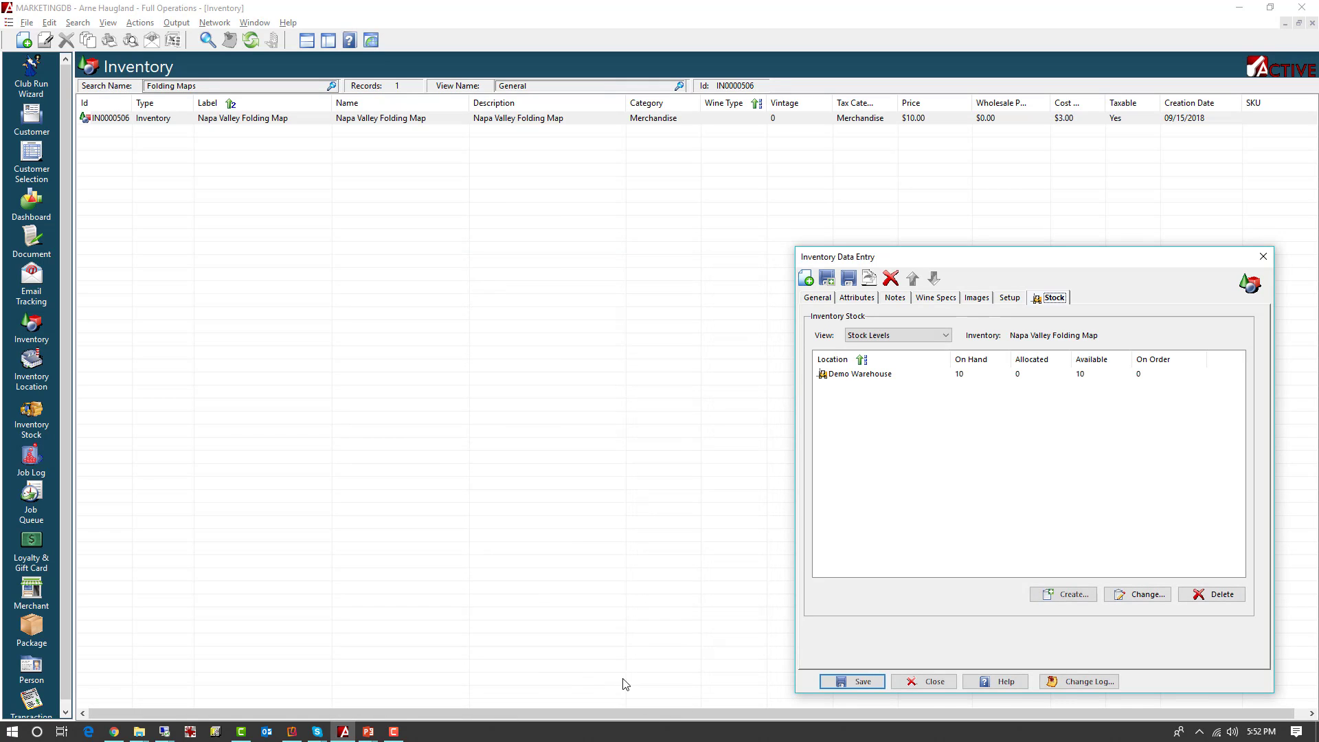
left_click(938, 677)
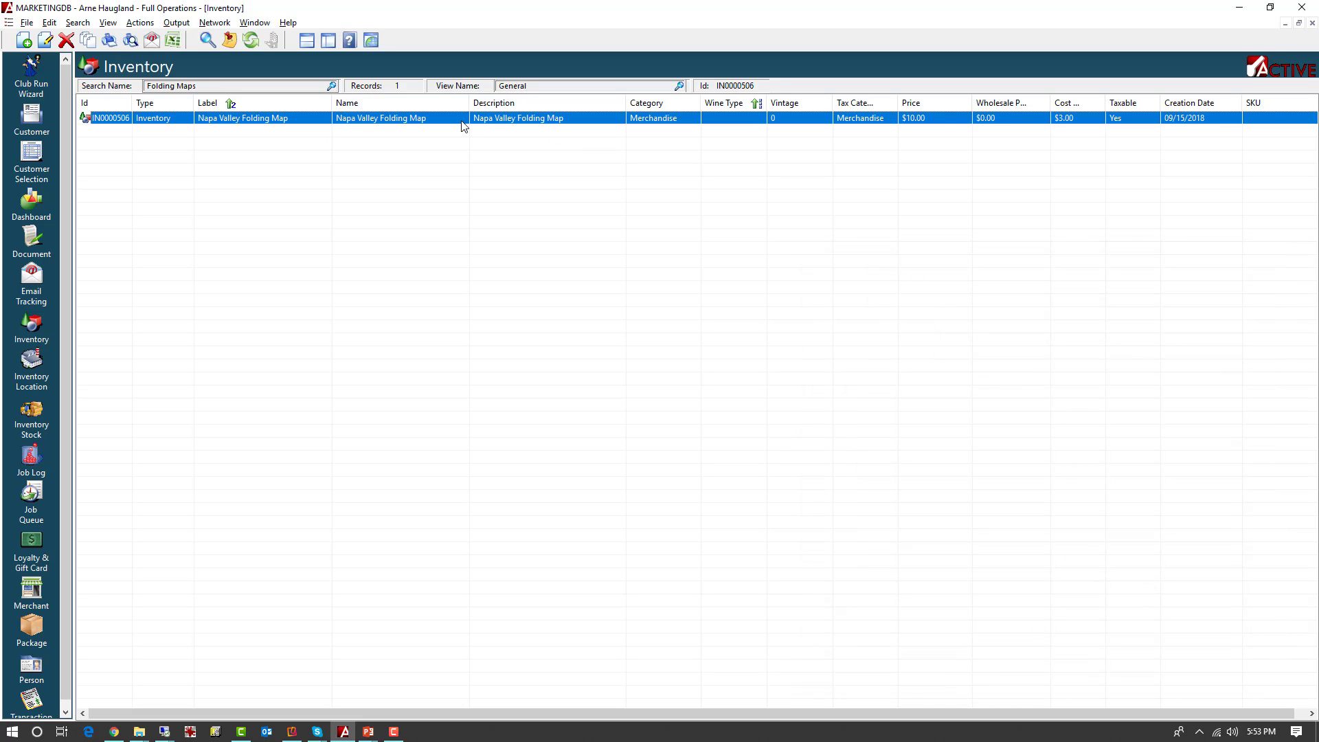
Switch the Inventory list to the "Stock - by Location (*)" view
left_click(681, 86)
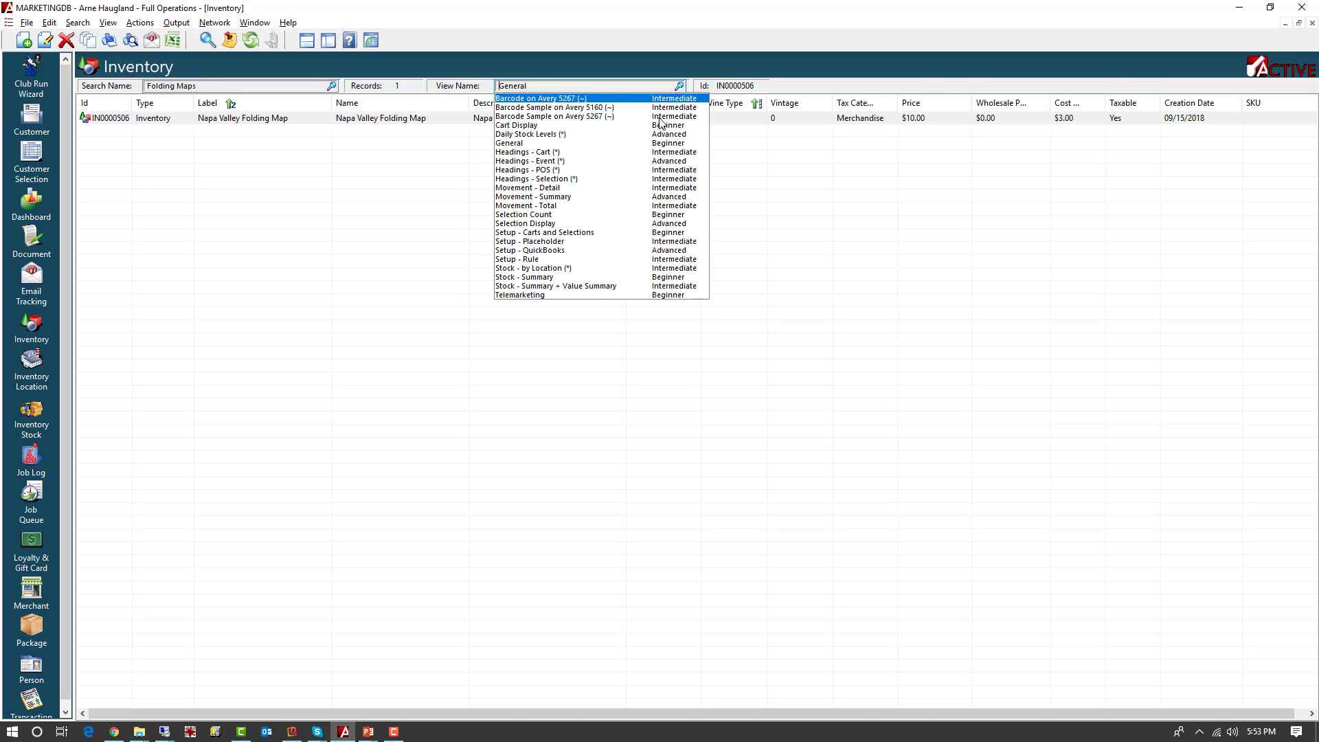
left_click(545, 270)
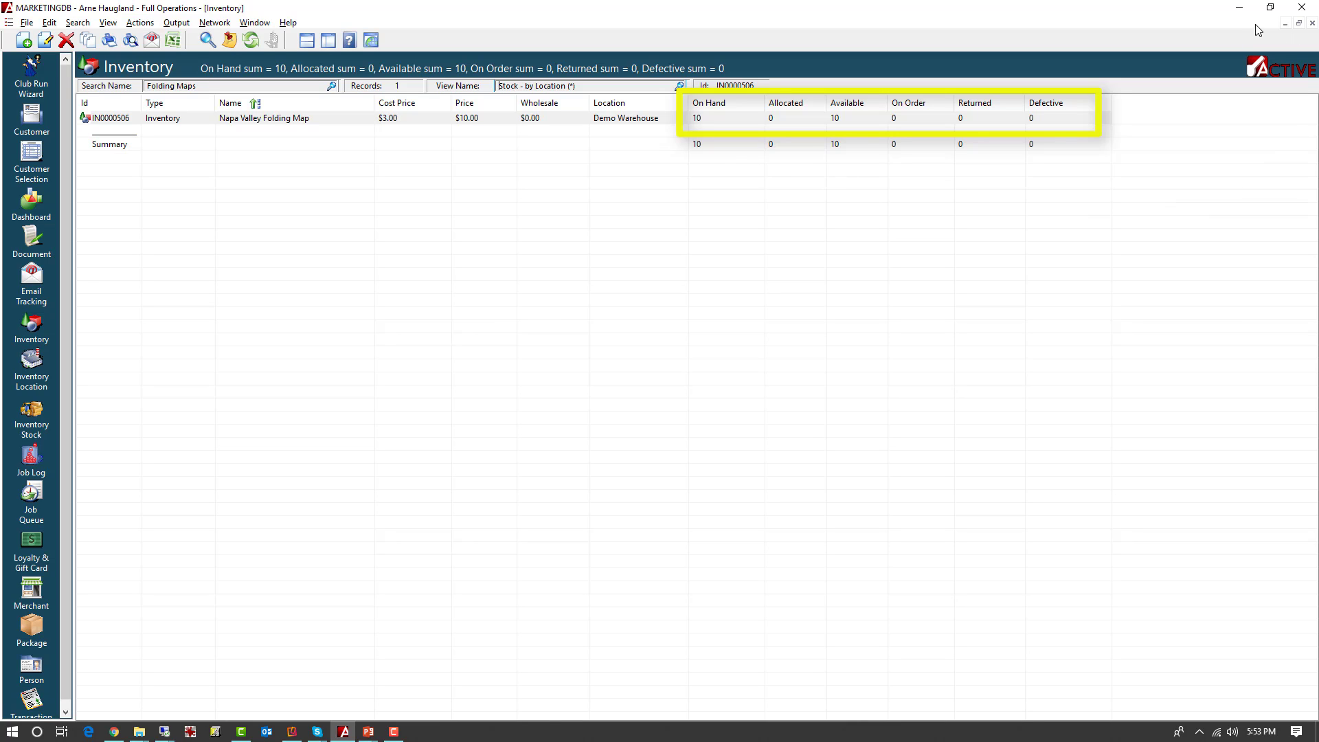
Restore the tiled lists and examine the map's entries in the Inventory Stock and Inventory Transaction lists
left_click(1300, 24)
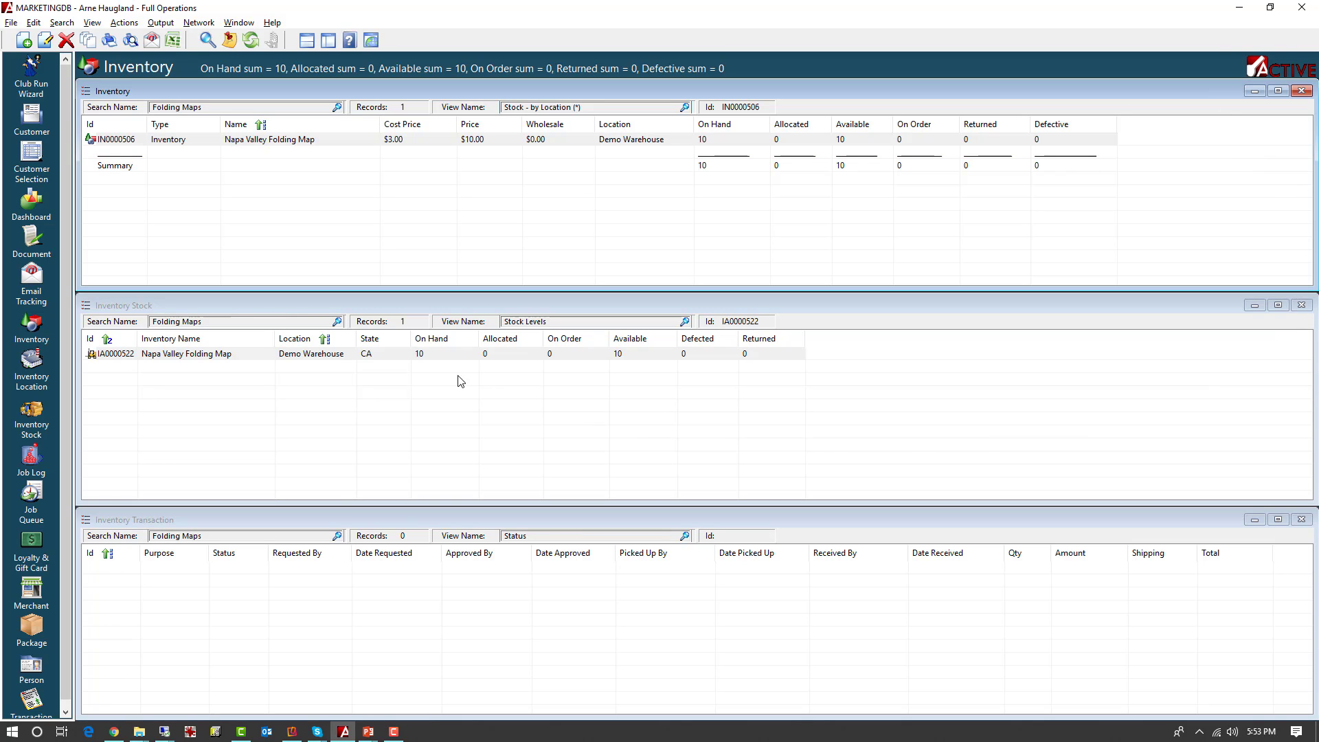
left_click(353, 308)
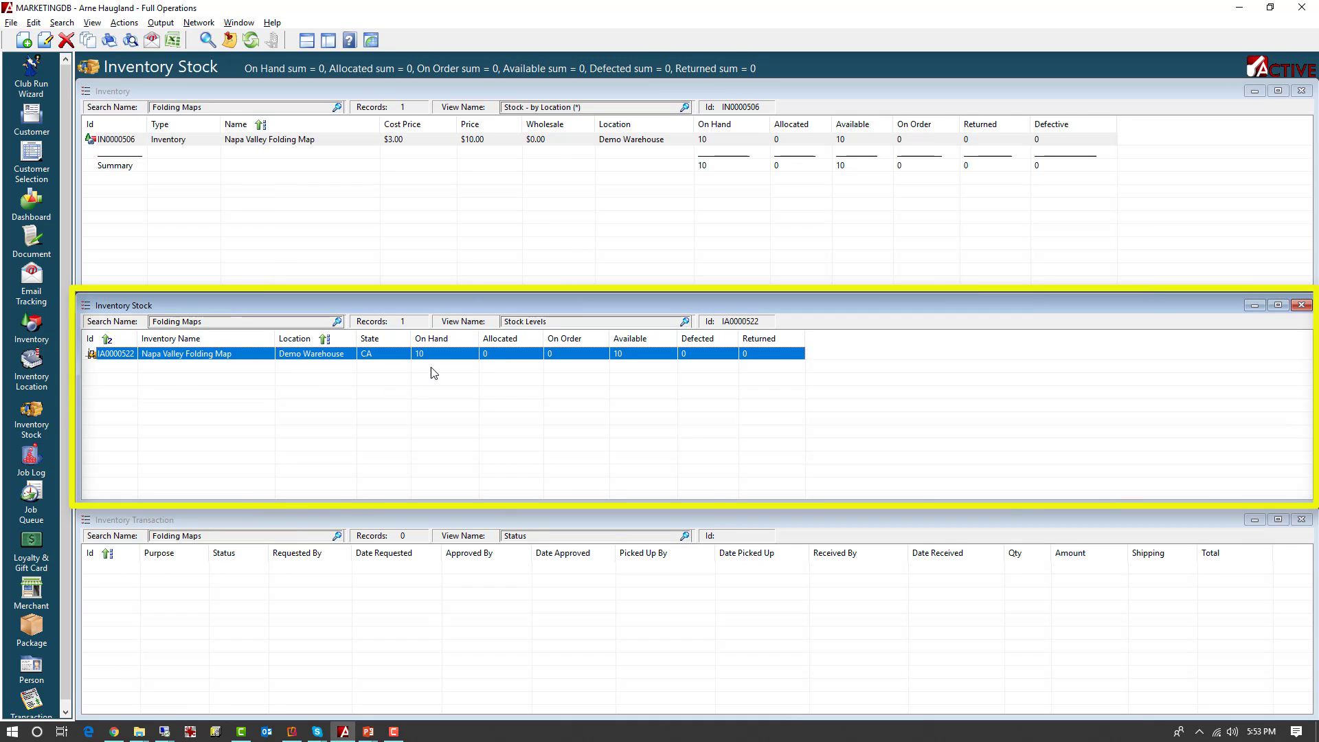
left_click(560, 526)
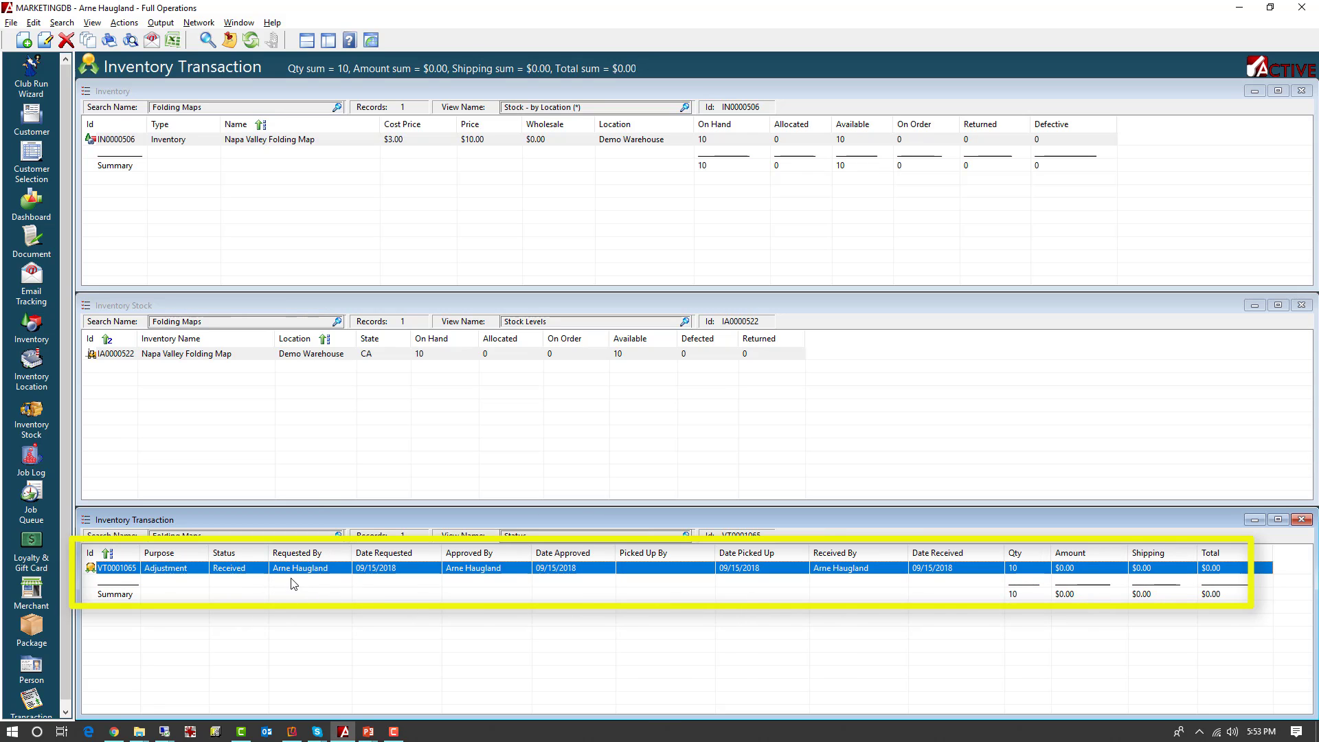
Open the map's adjustment transaction, examine its general details and inventory items, and close it without changes
double_click(389, 571)
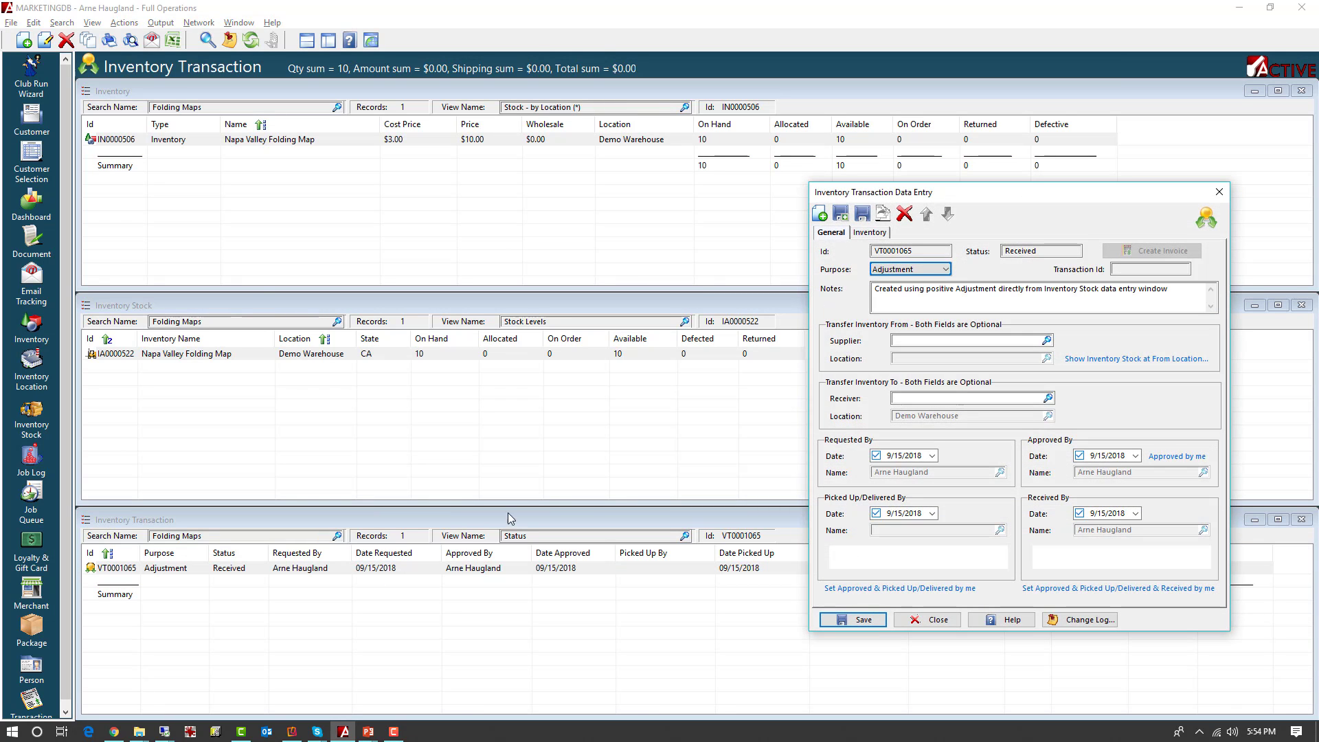
left_click(870, 233)
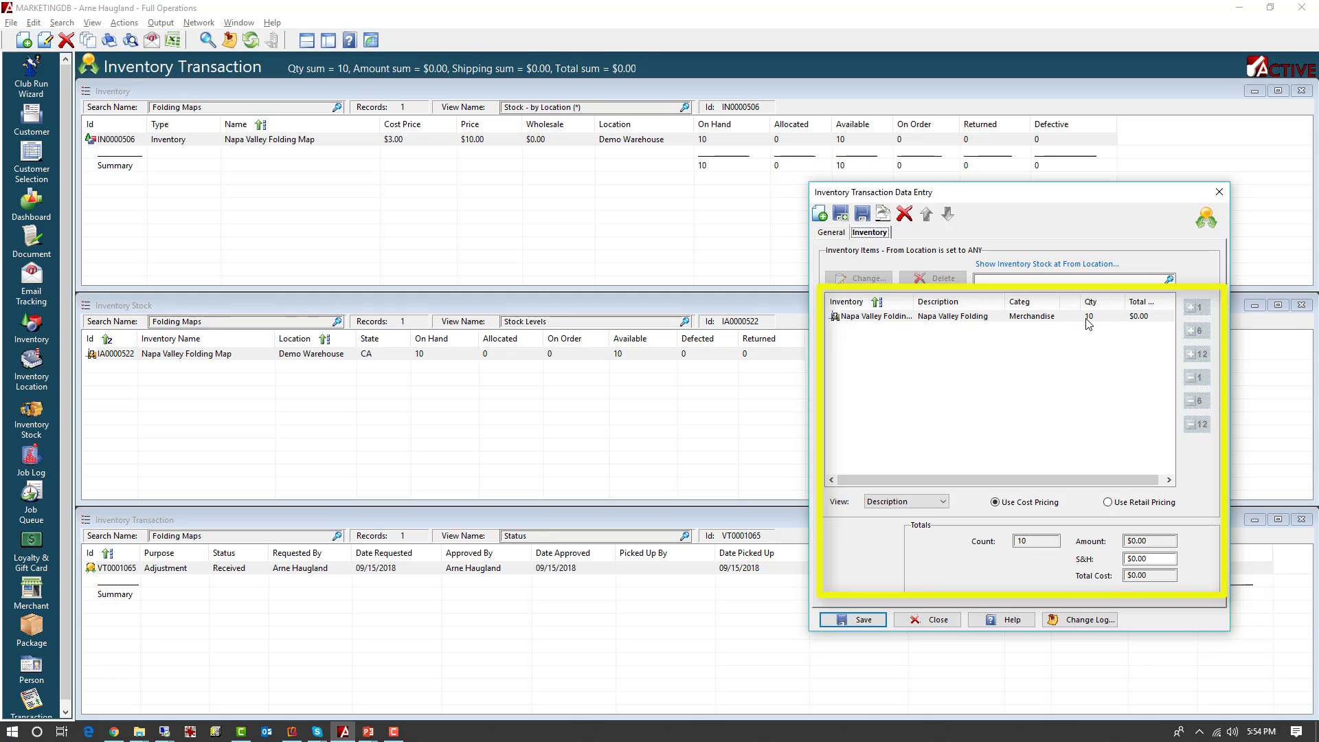
left_click(831, 233)
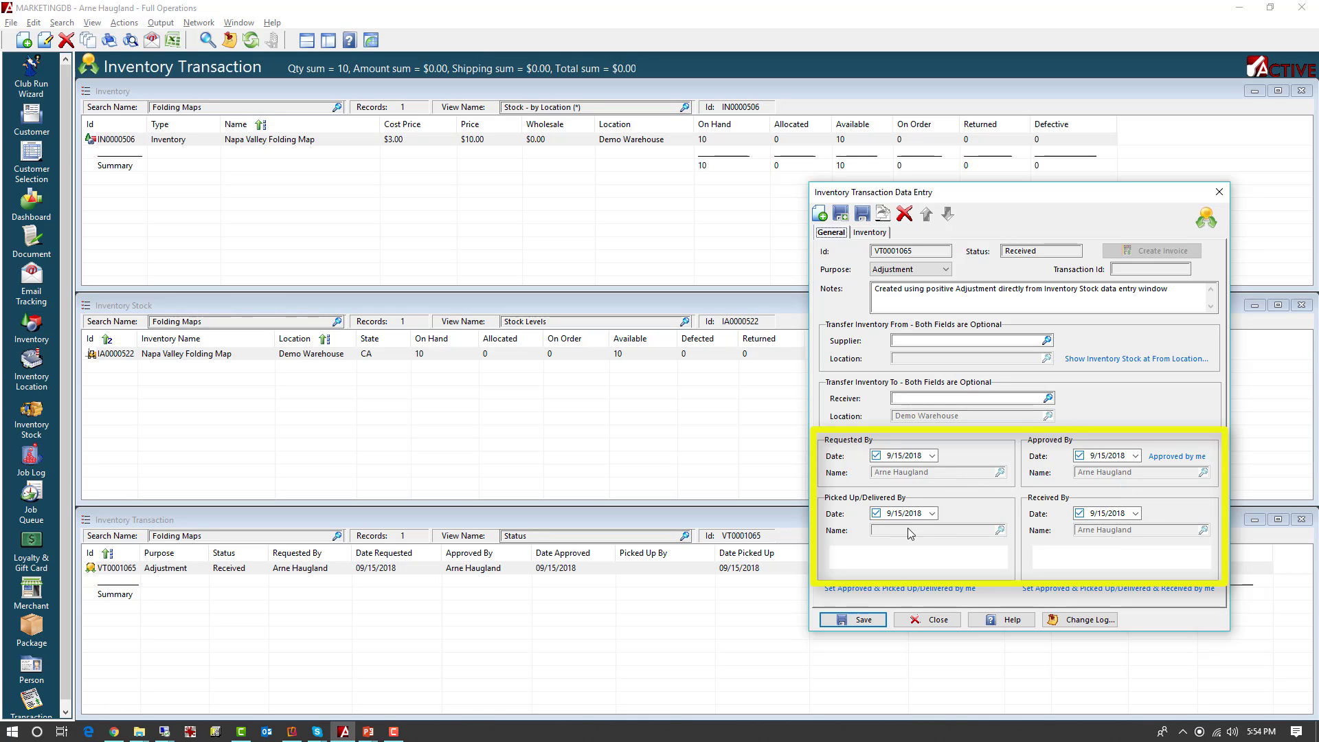
left_click(920, 624)
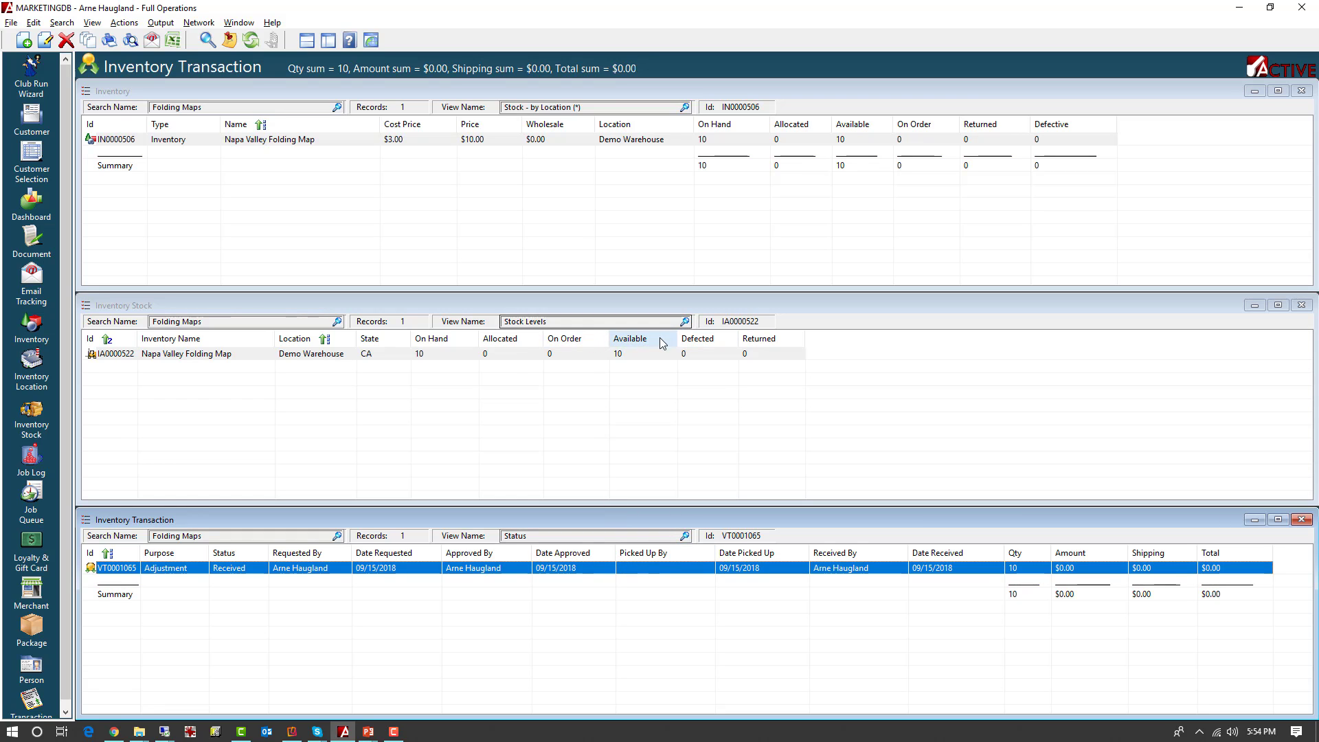
Show the "Movement - Detail" view for Inventory and "Movement Detail (*)" for Inventory Stock, and examine the map's previous, adjustment and new quantity columns
left_click(686, 110)
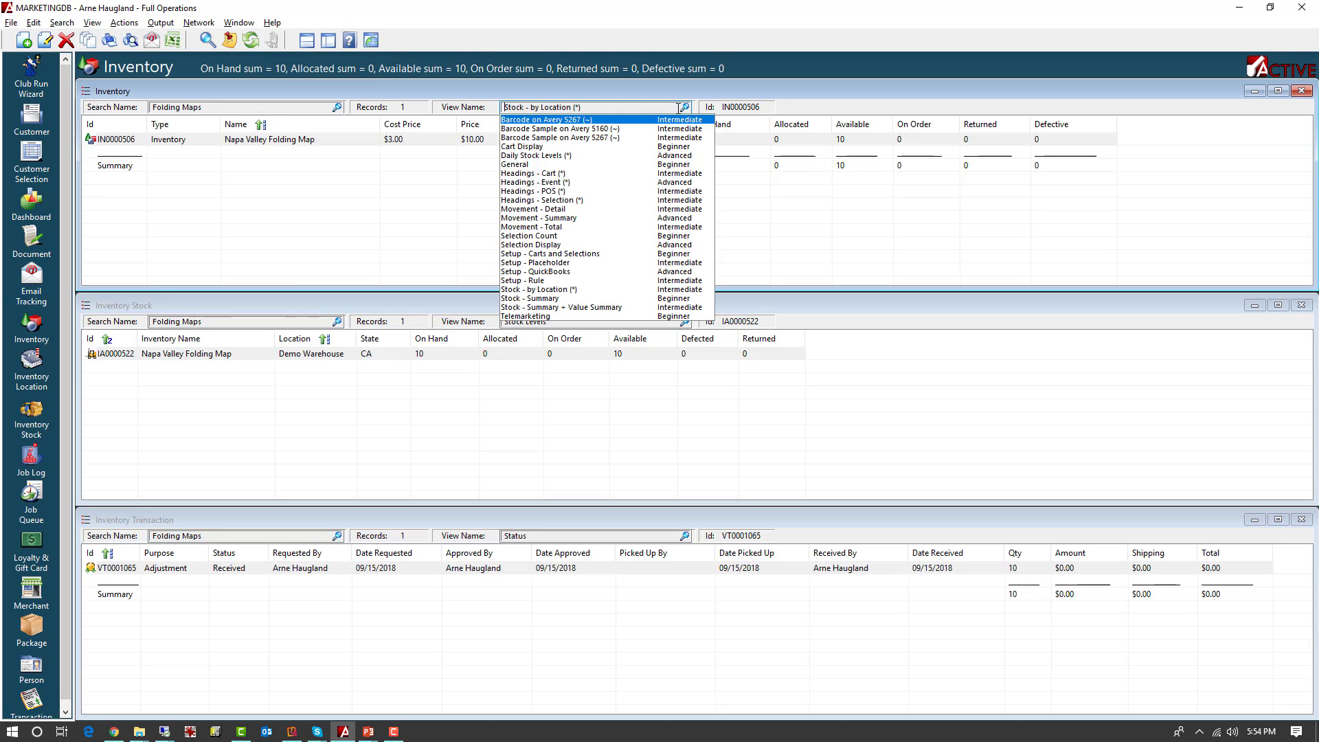
left_click(577, 213)
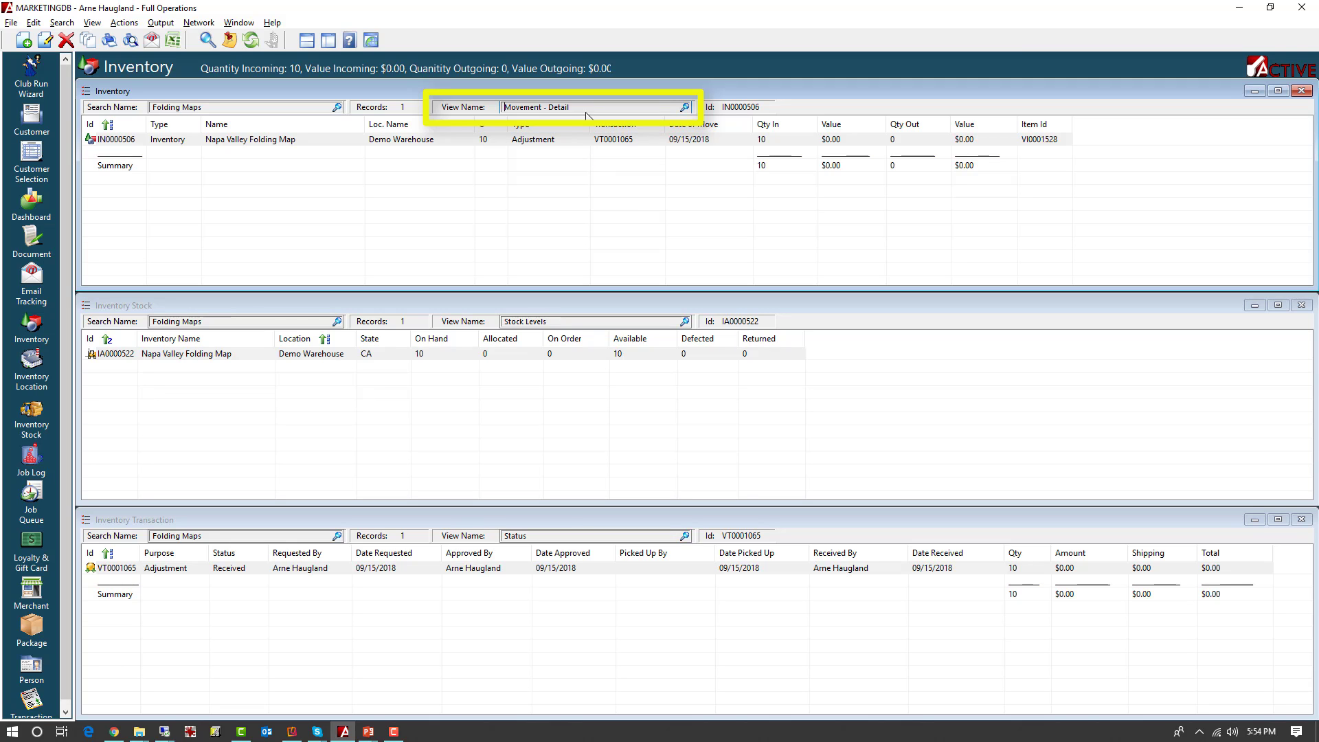
left_click(685, 322)
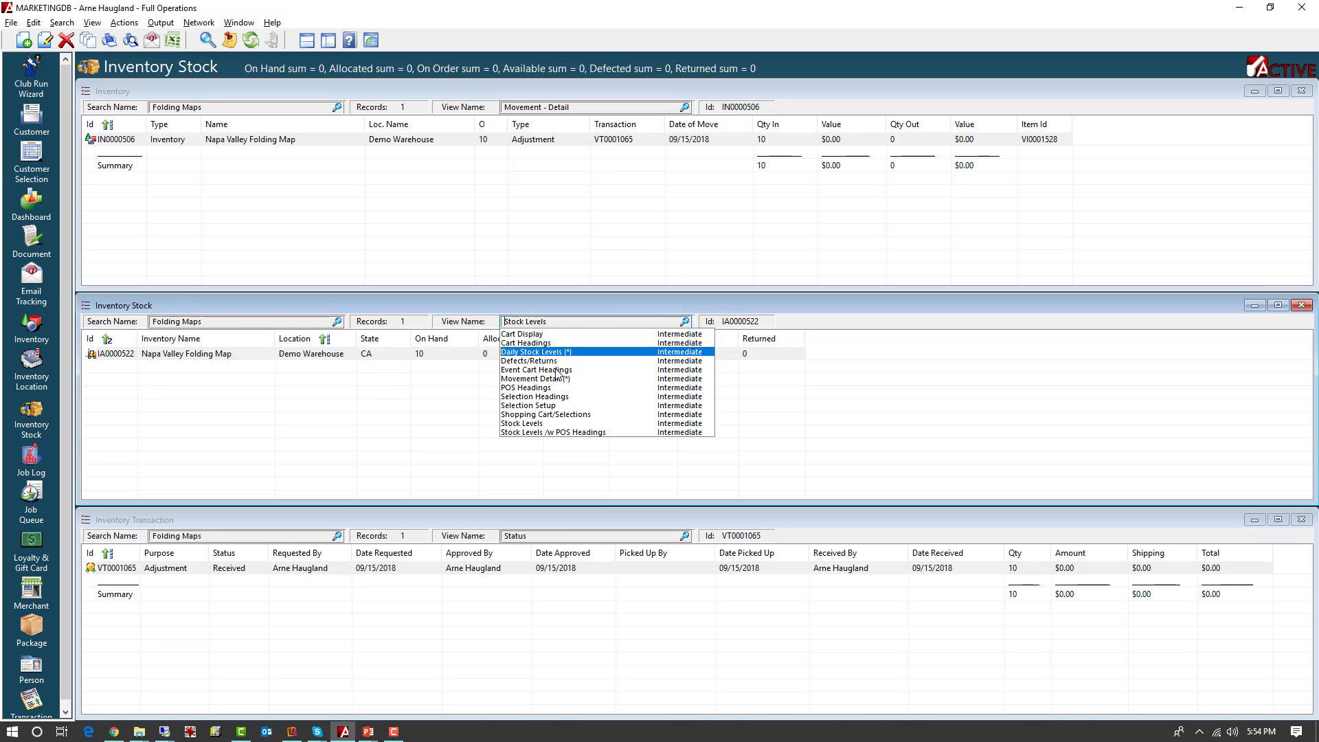
left_click(558, 378)
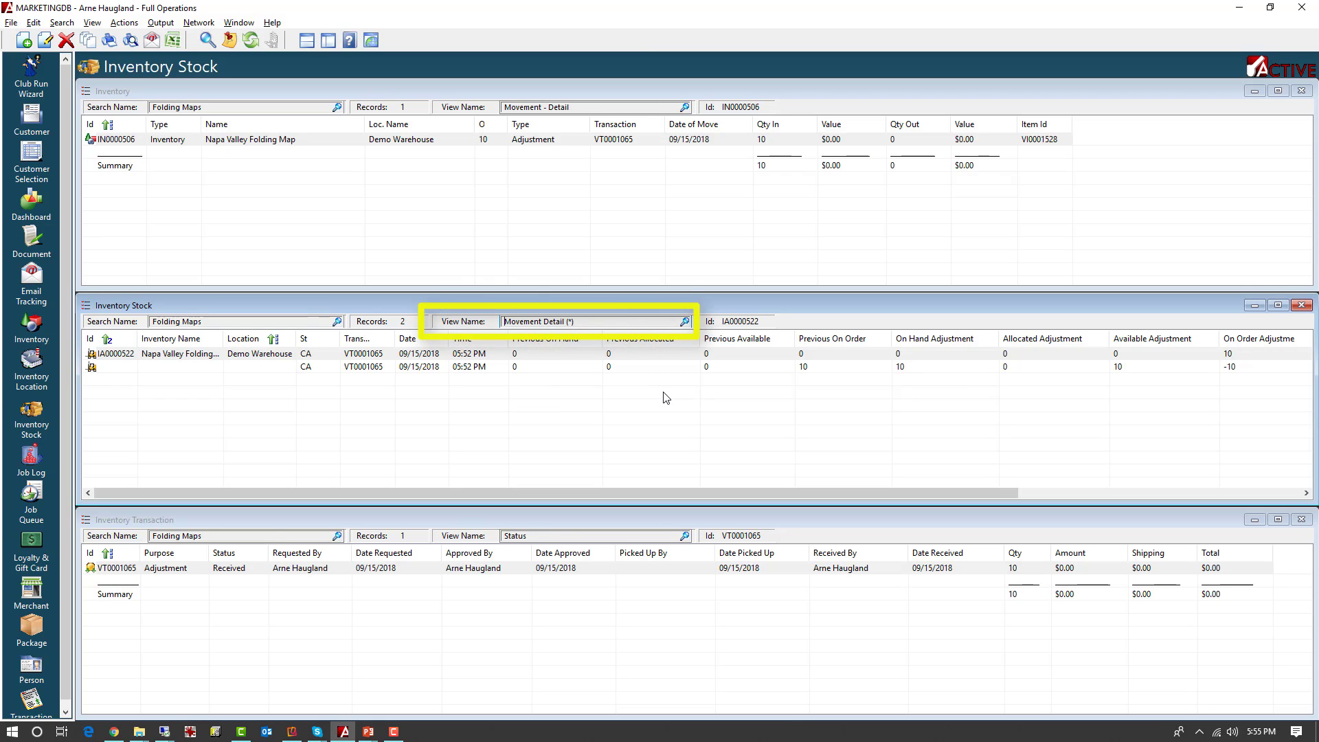
left_click(480, 356)
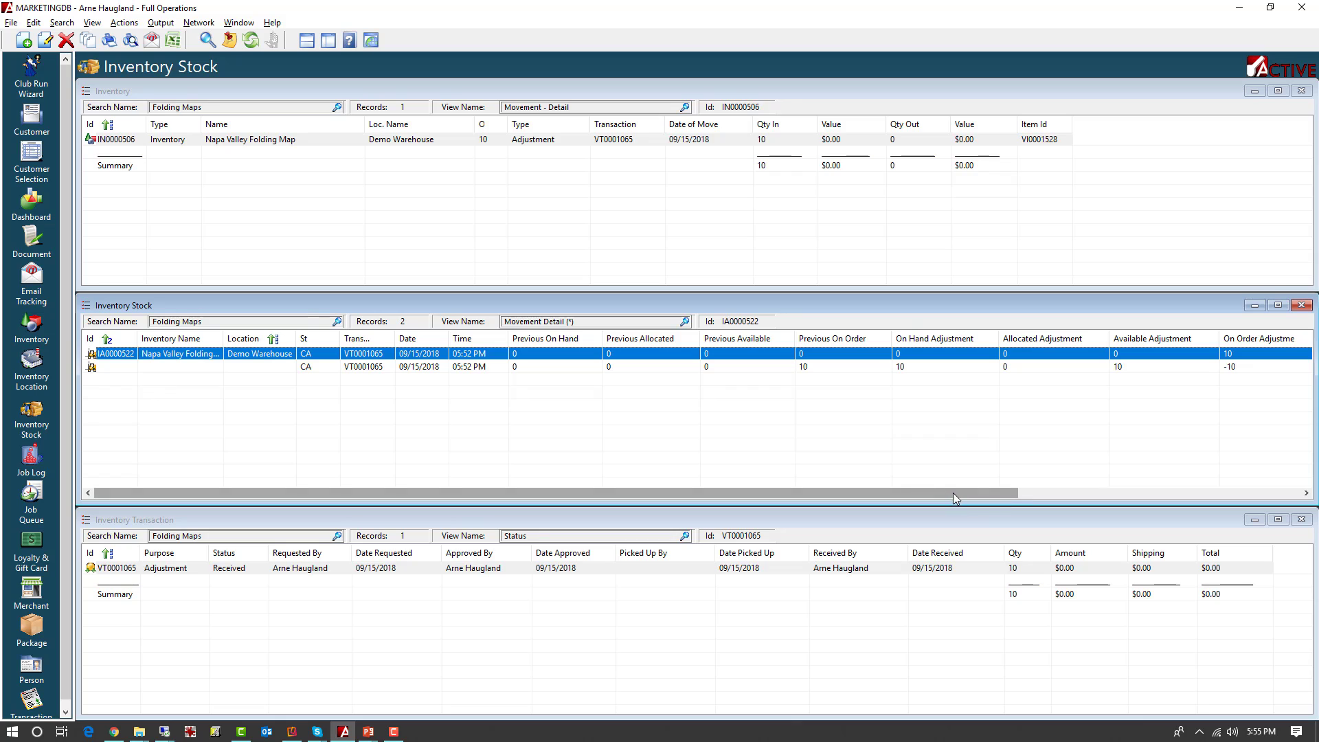
left_click_drag(954, 493, 1271, 512)
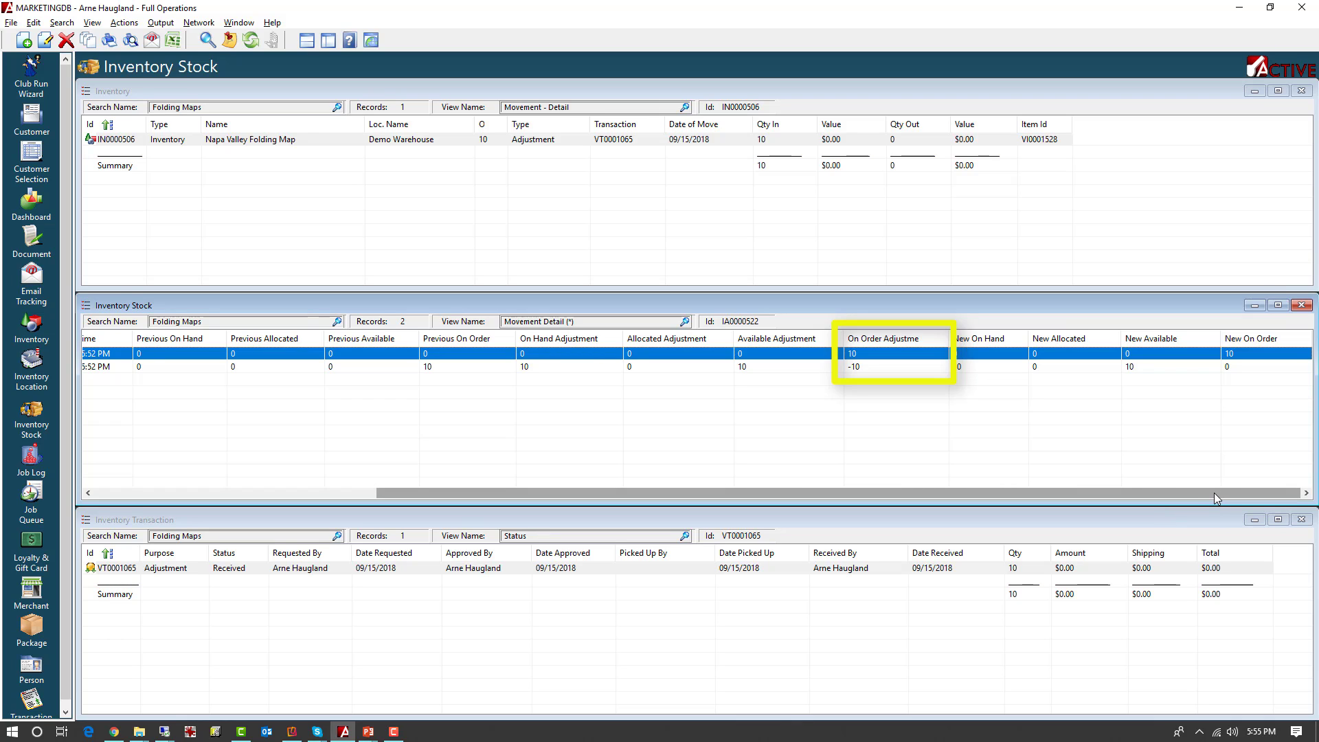
left_click_drag(1215, 492, 856, 513)
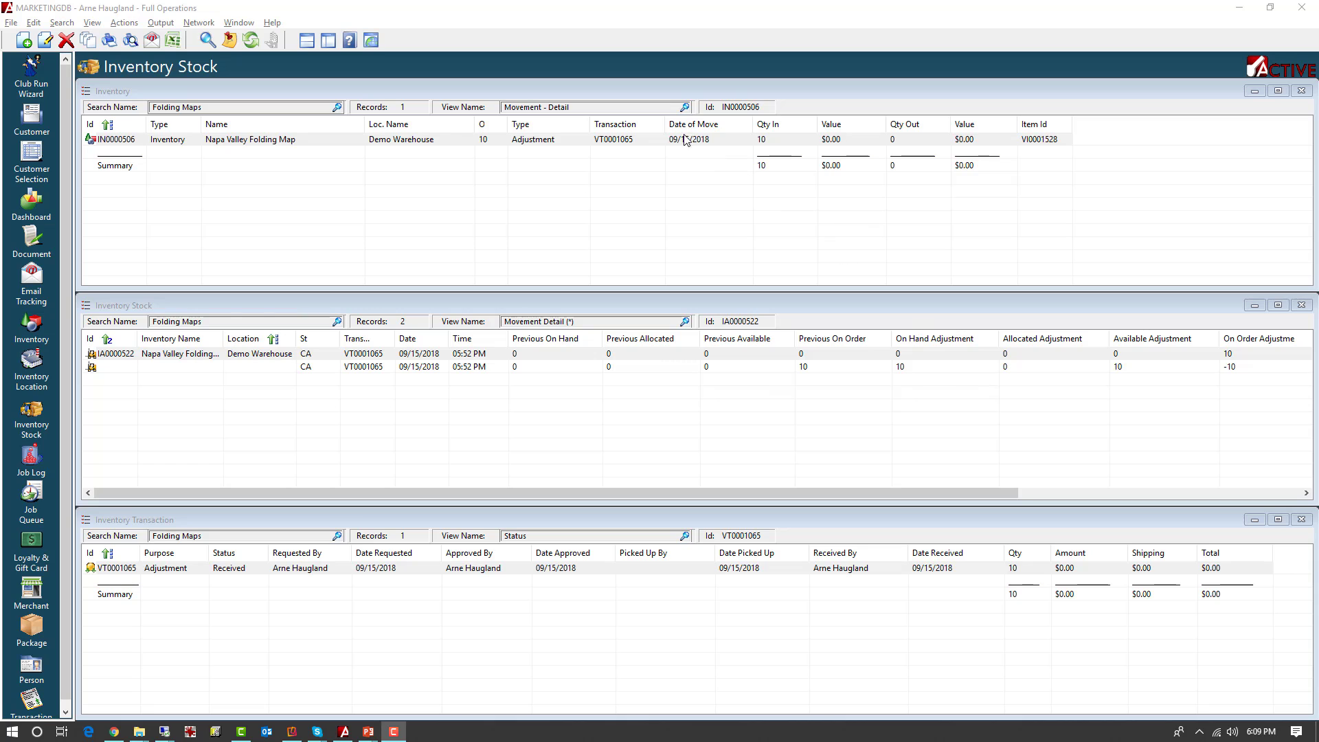
Set the Inventory list to the "Stock - by Location (*)" view and the Inventory Stock list to "Stock Levels"
left_click(685, 108)
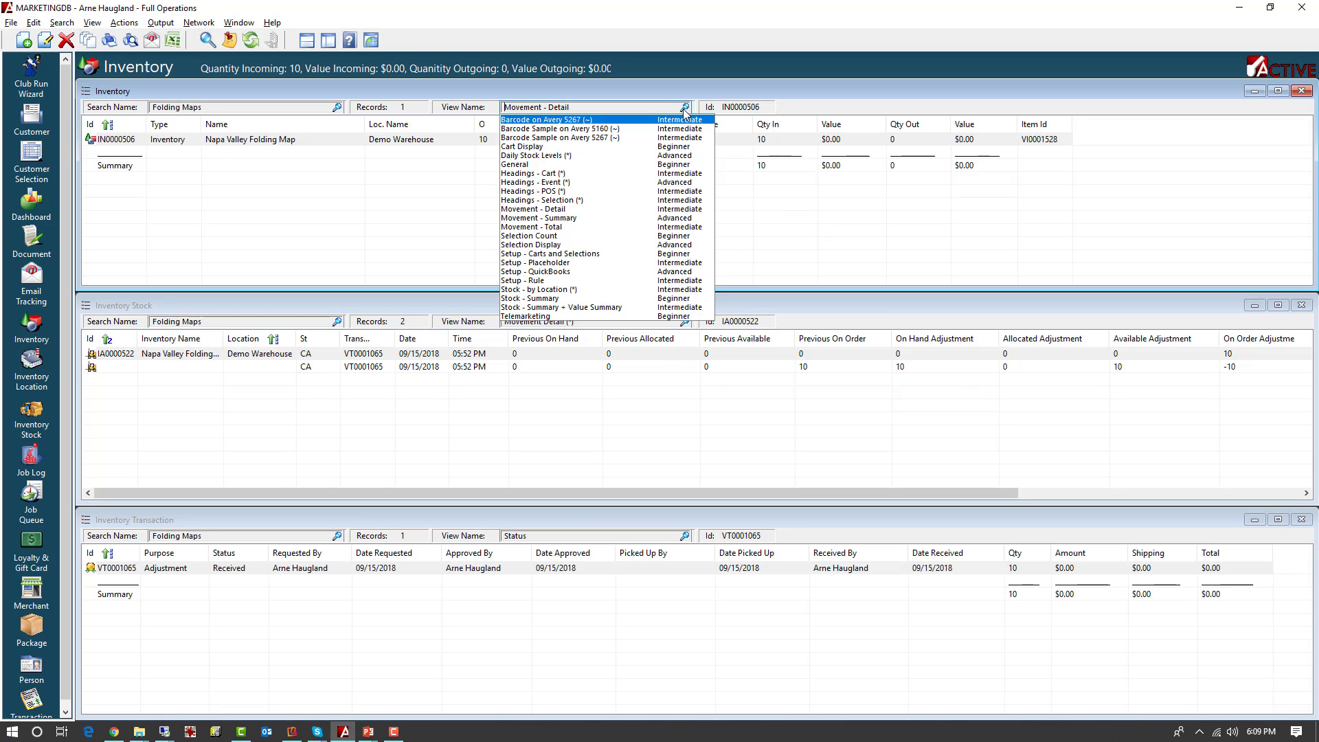
left_click(569, 290)
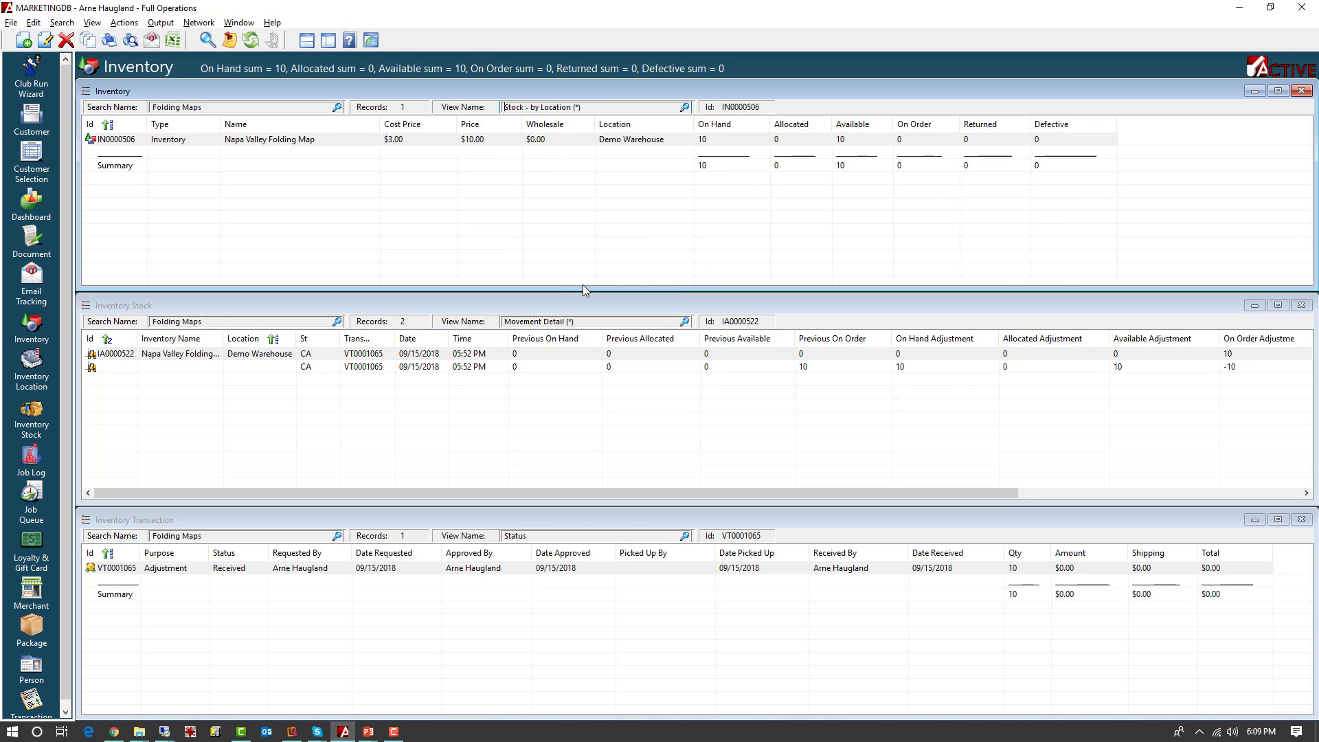
left_click(685, 322)
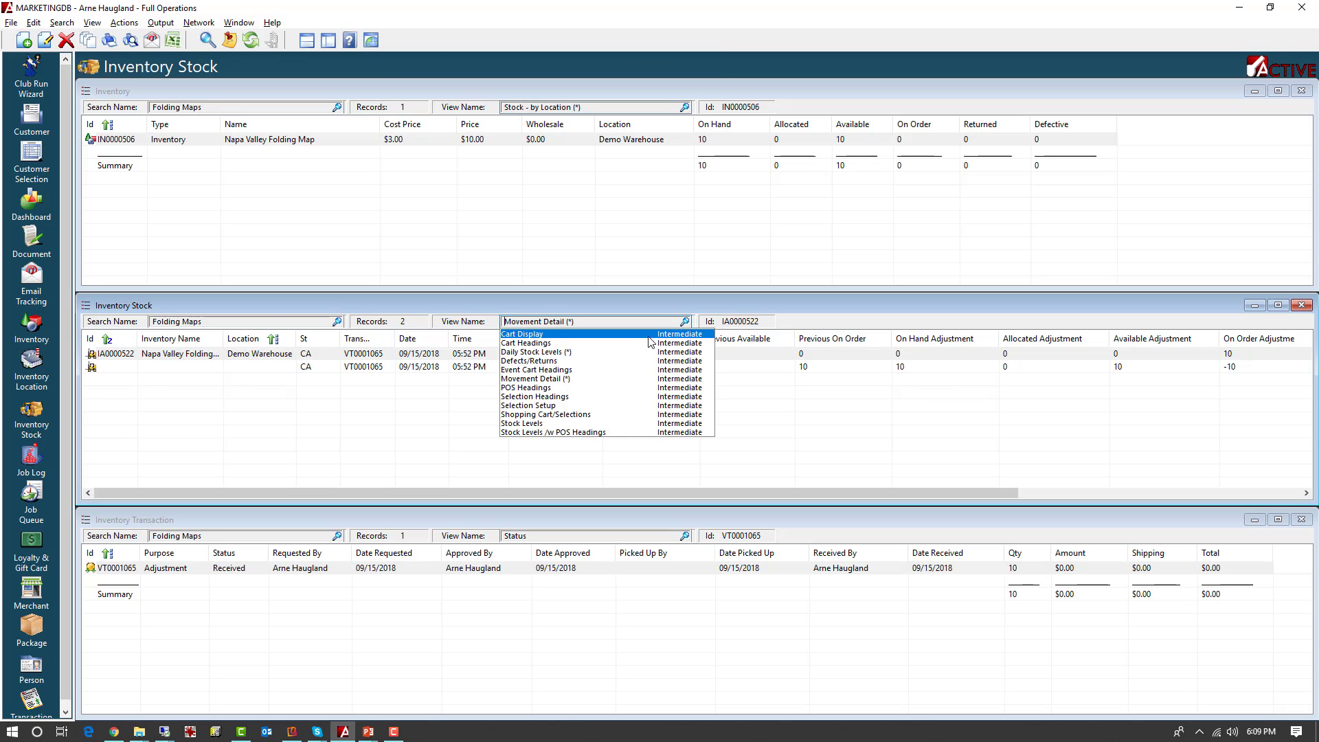
left_click(529, 425)
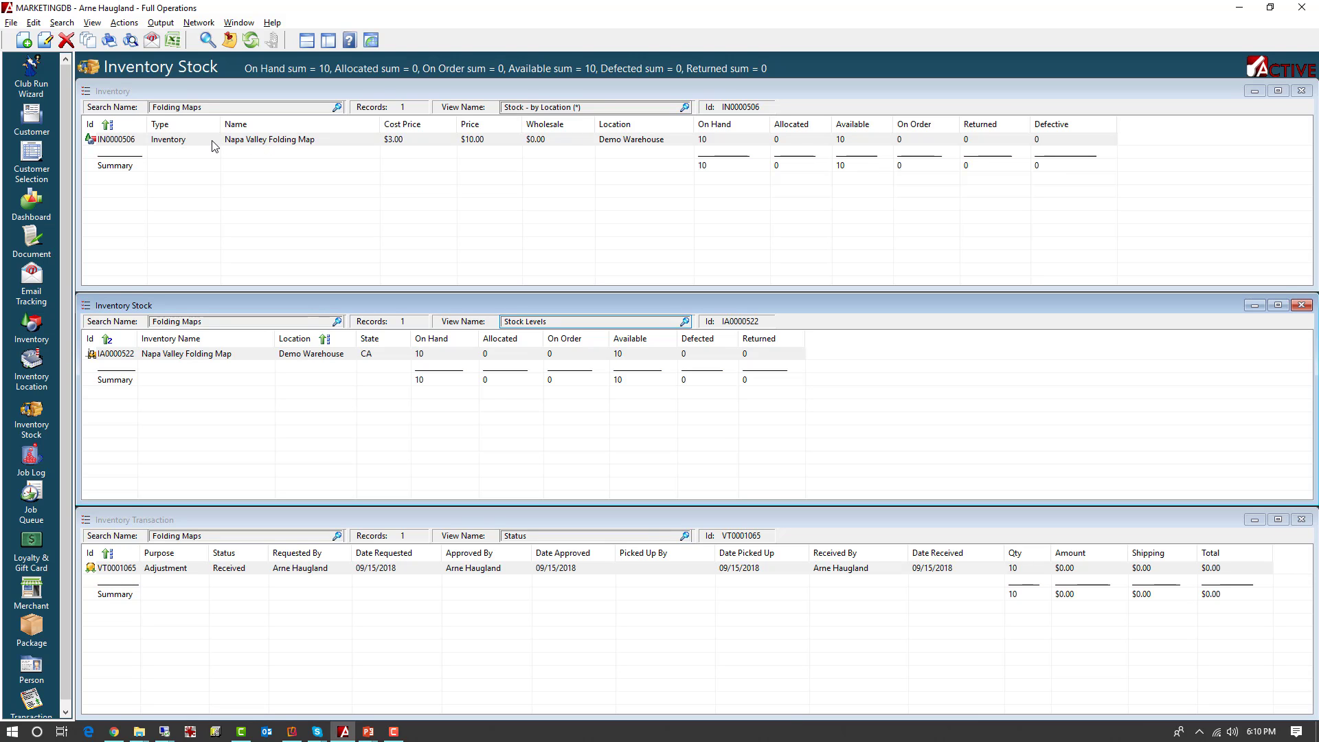
Create a second stock record for the Napa Valley Folding Map at the Napa location with 0 on hand, save it, and close the item's record
left_click(180, 142)
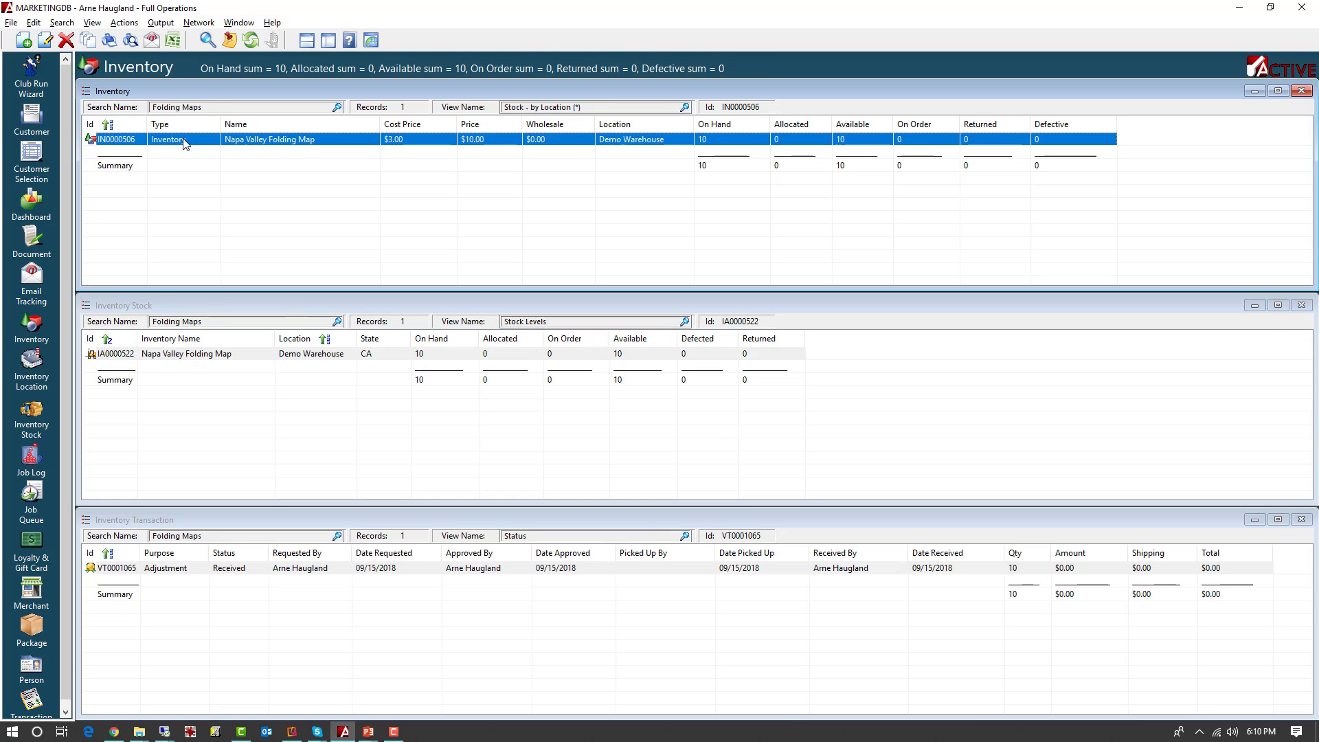
double_click(180, 140)
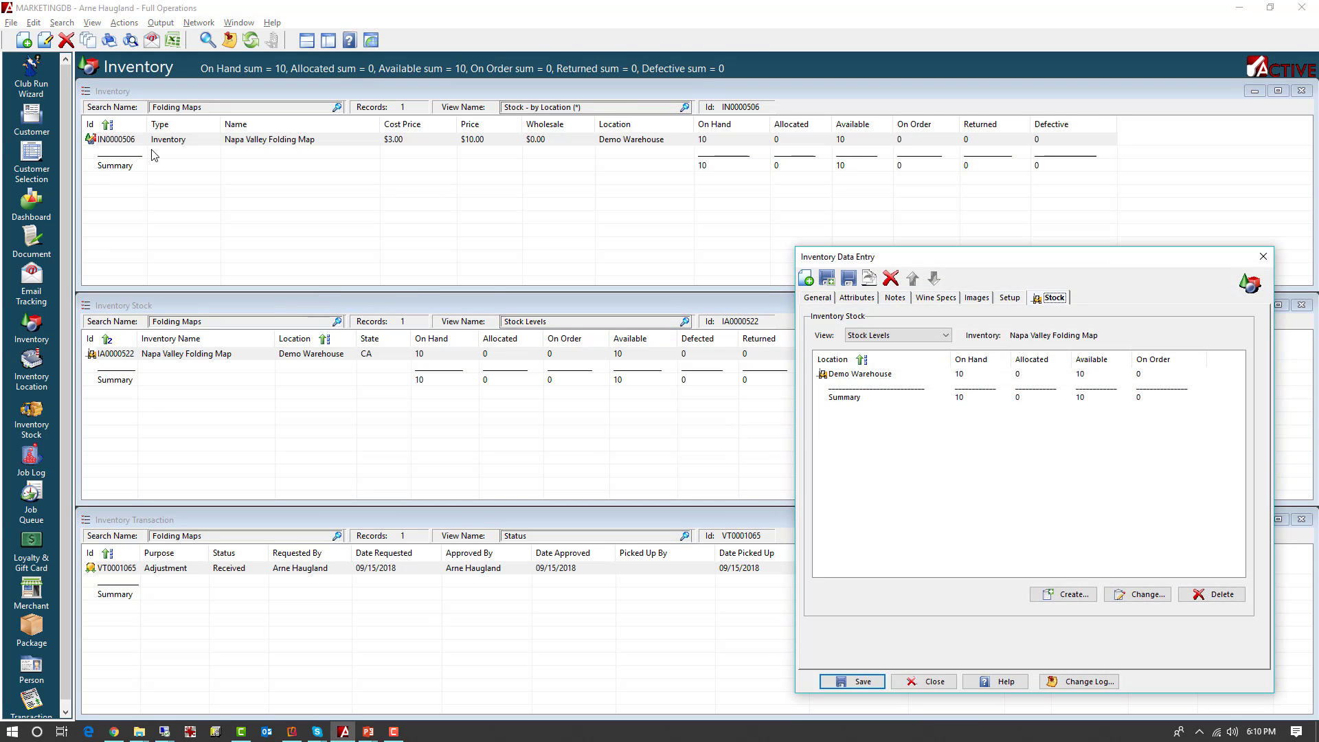
left_click(816, 299)
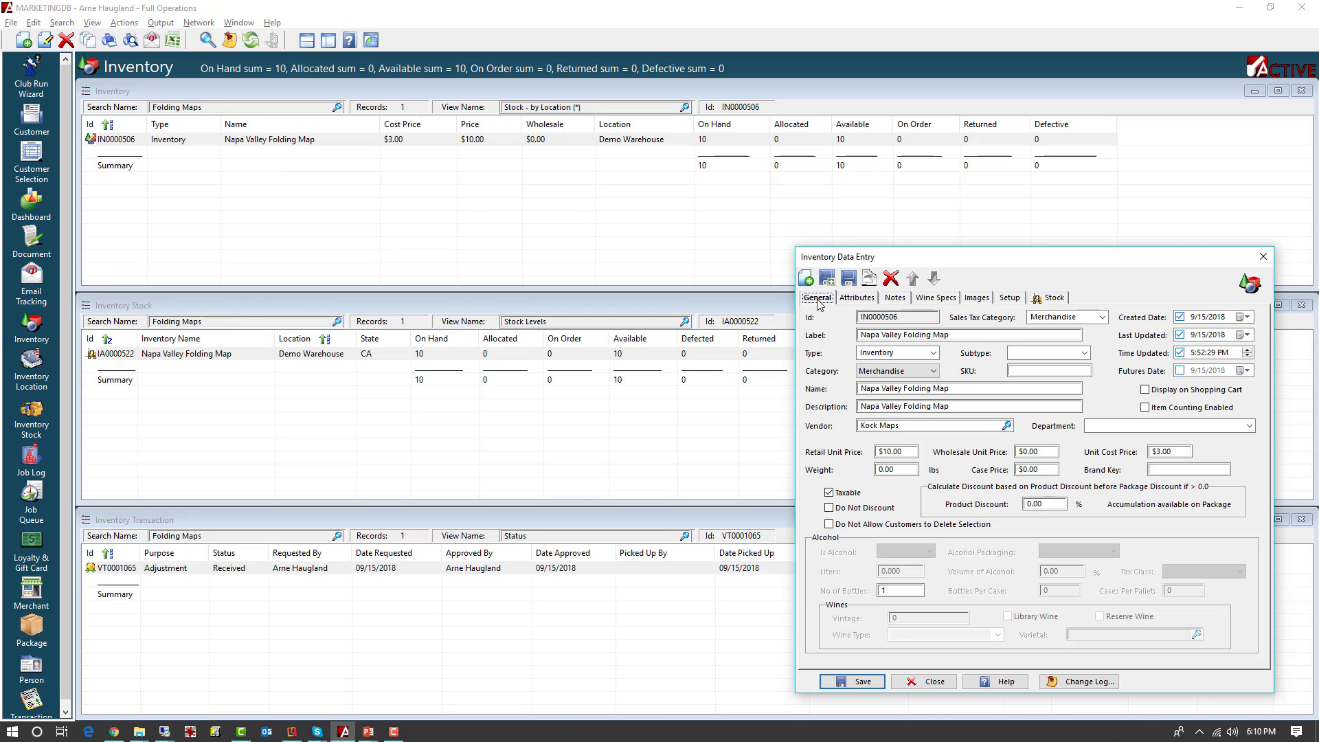
left_click(1050, 301)
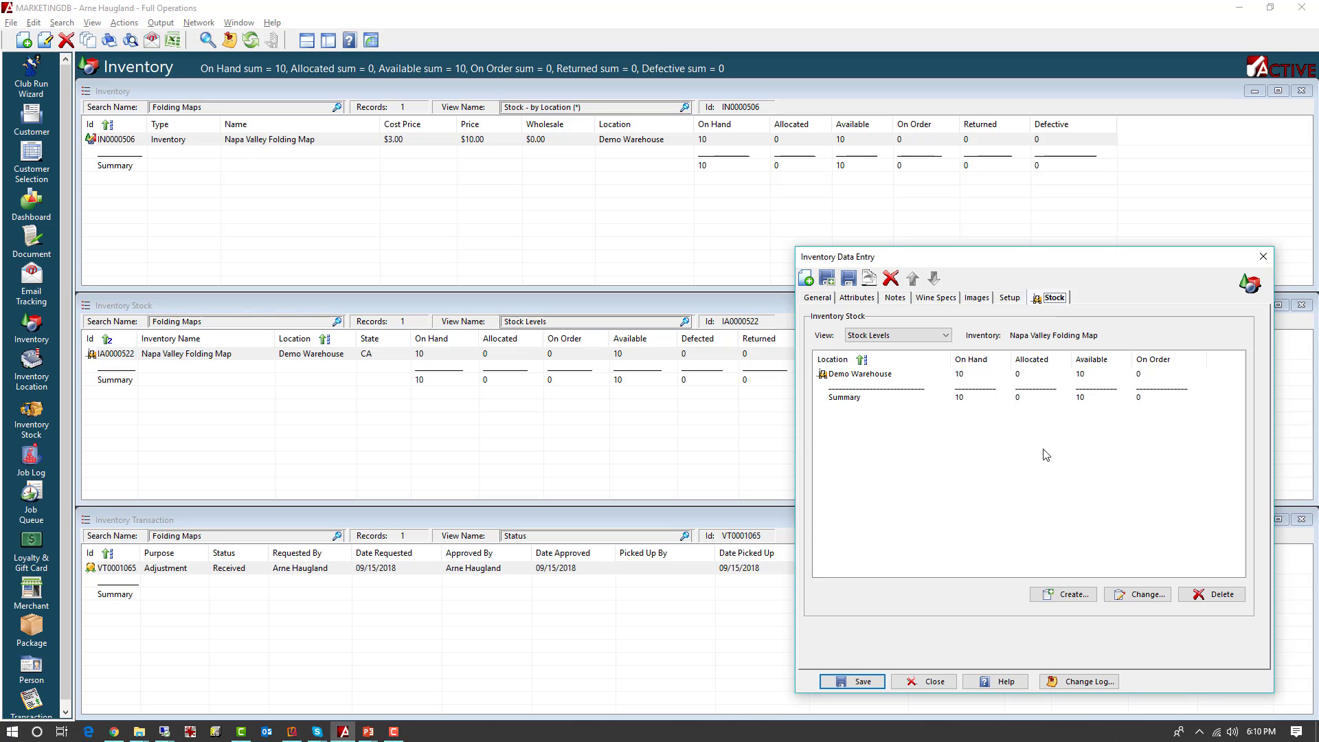
left_click(1064, 595)
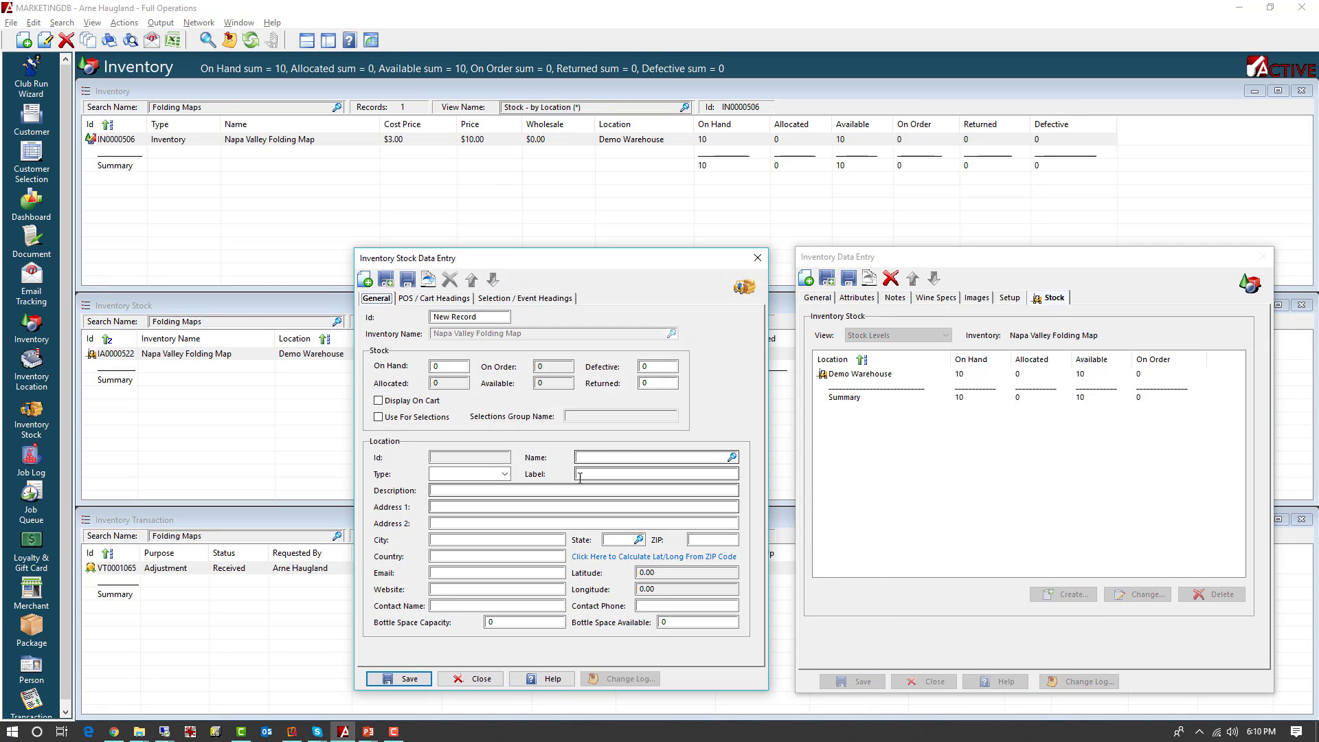
left_click(732, 458)
left_click(593, 524)
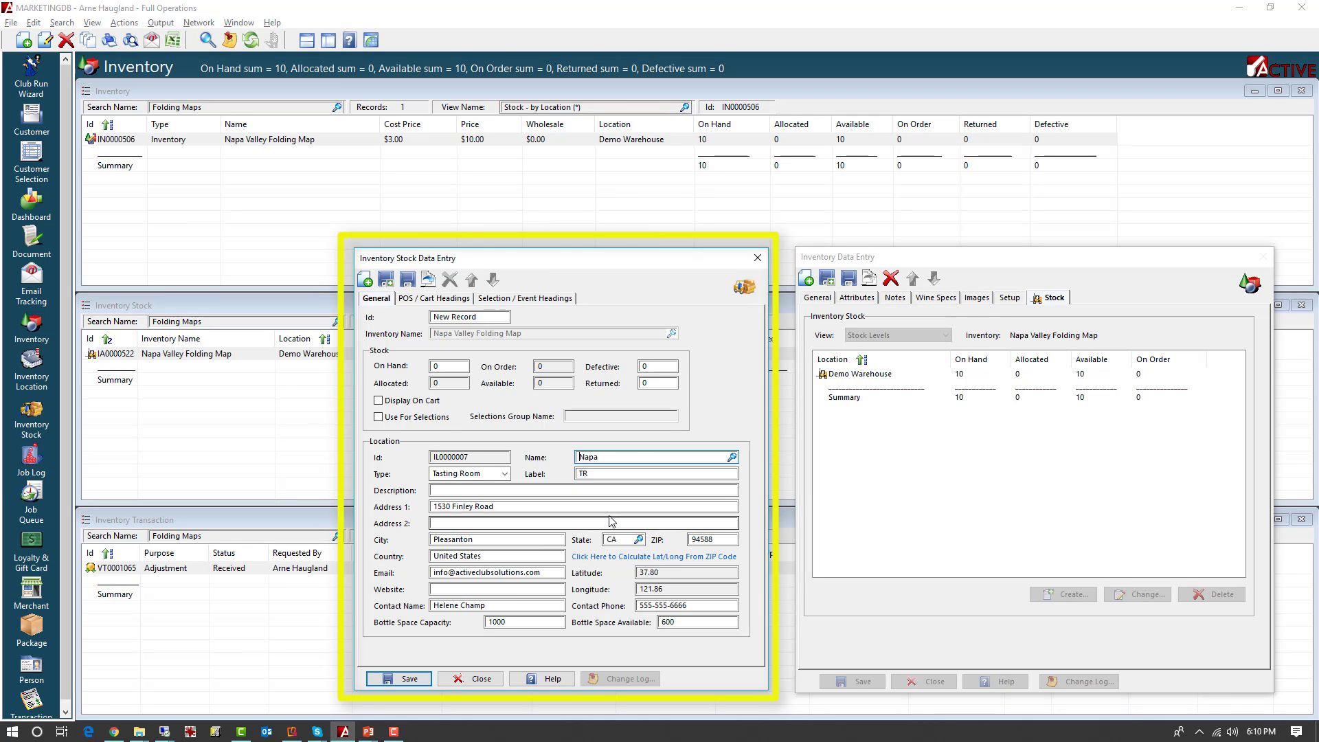
left_click(445, 367)
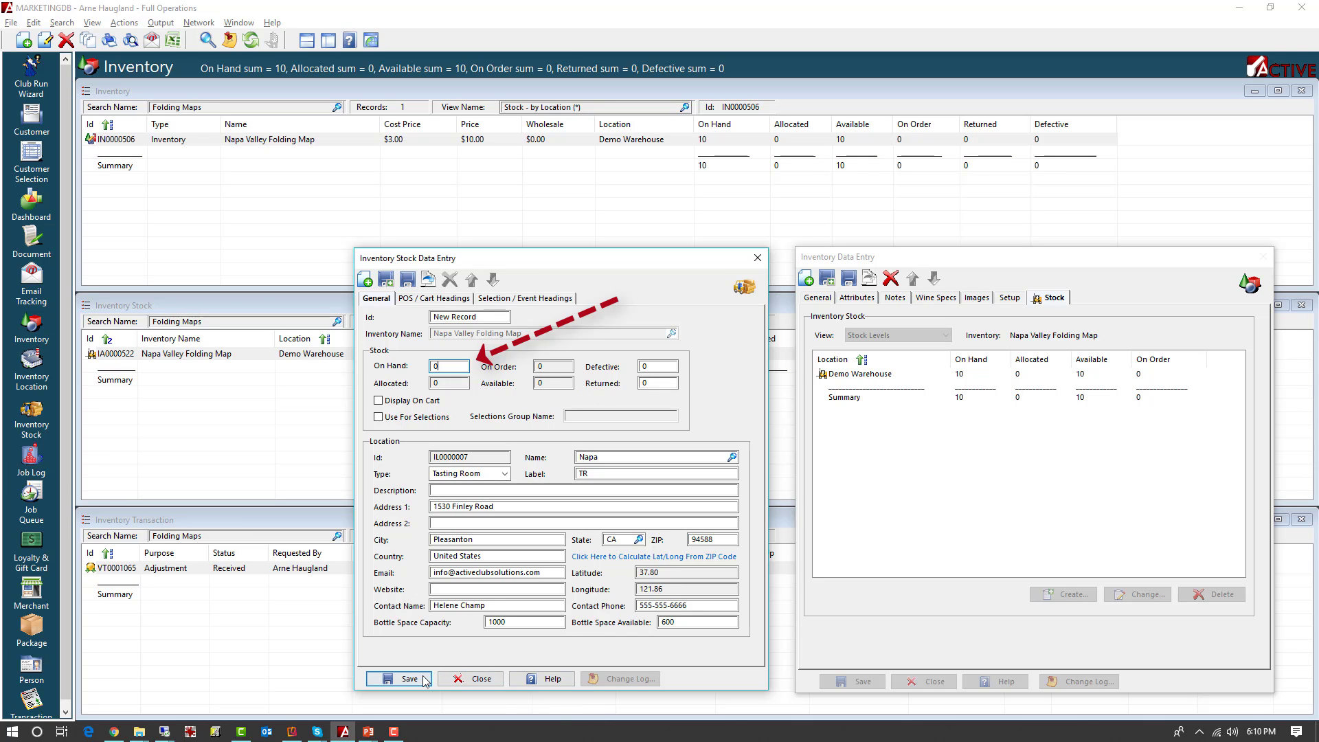
left_click(398, 680)
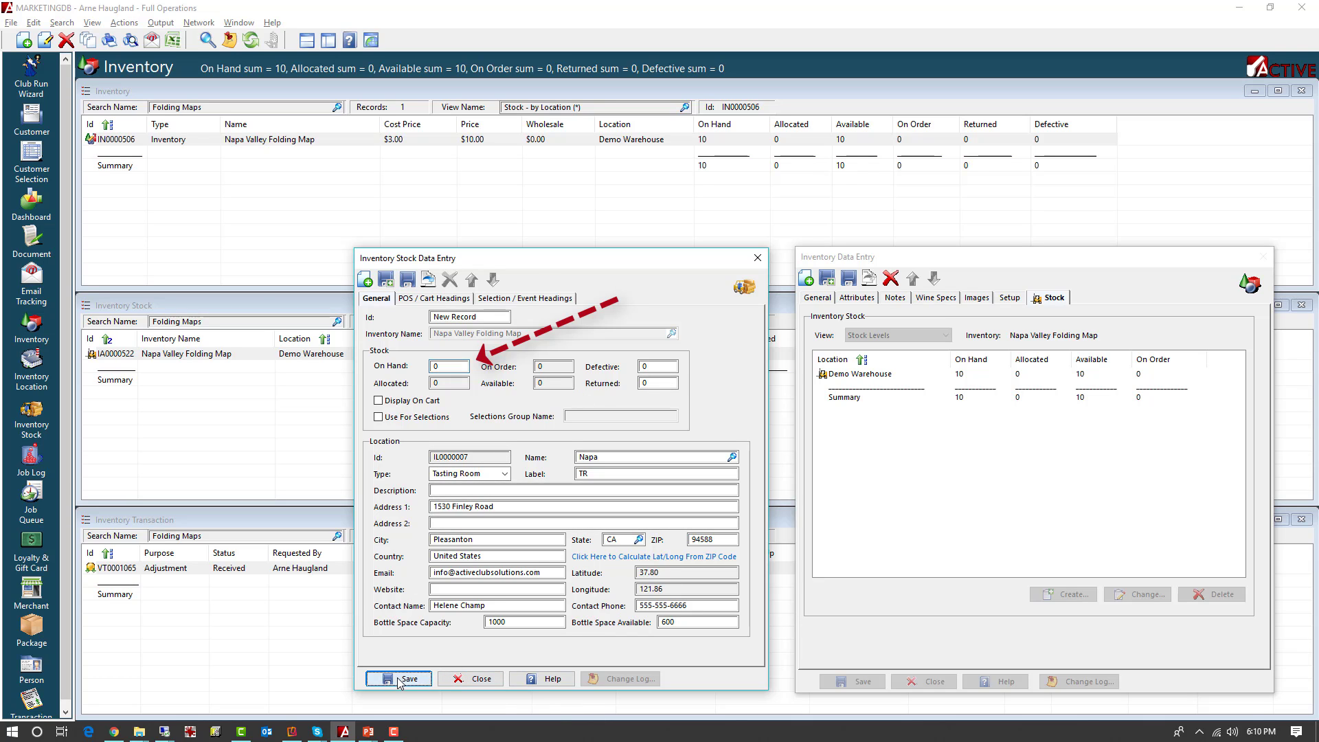
left_click(479, 680)
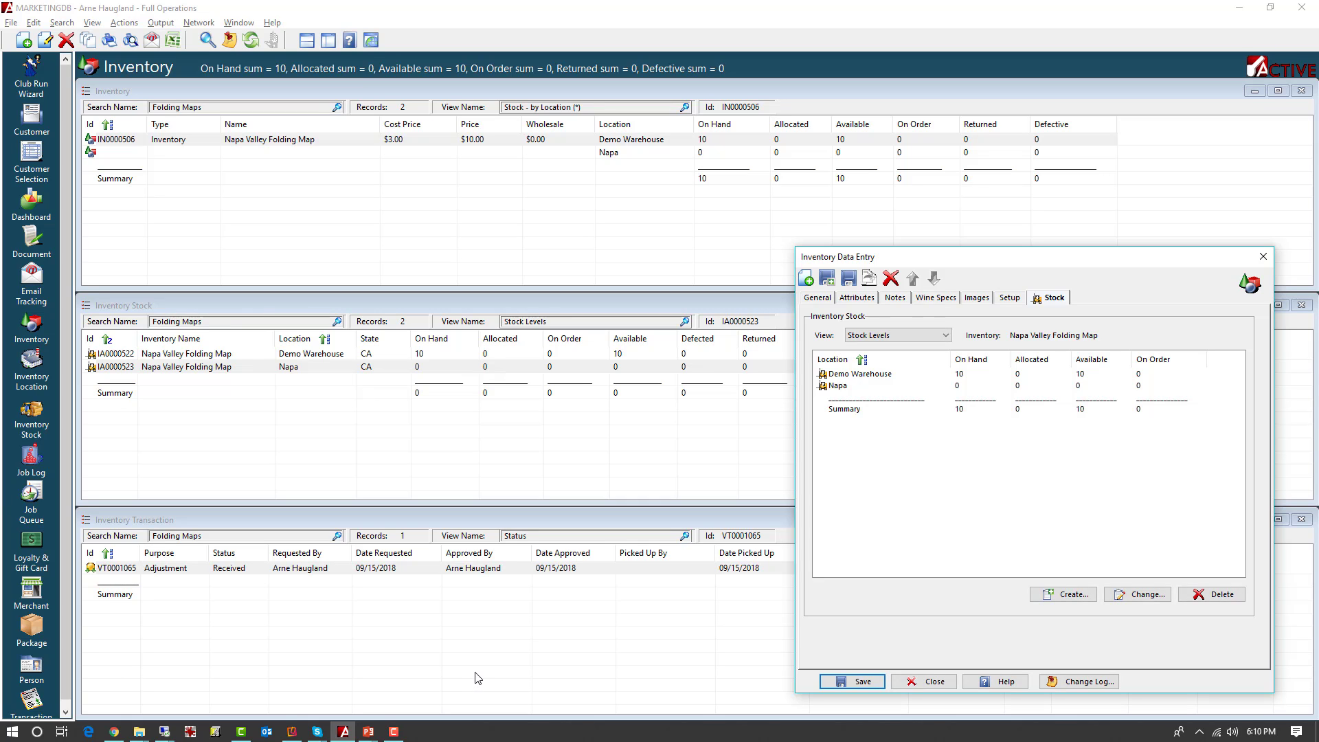
left_click(943, 680)
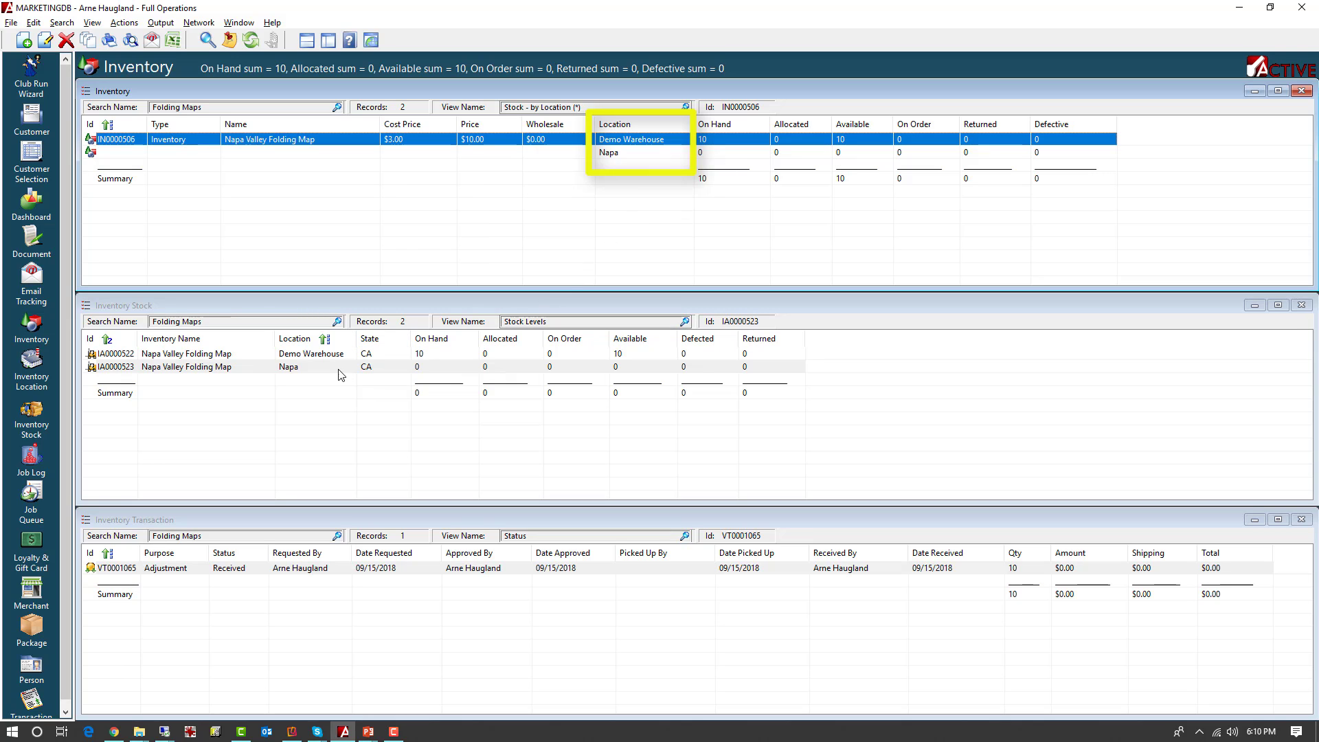
Examine the map's Napa row in Inventory Stock and the Inventory Transaction list, and switch to the mirrored iPad's Transfer Inventory screen
left_click(274, 307)
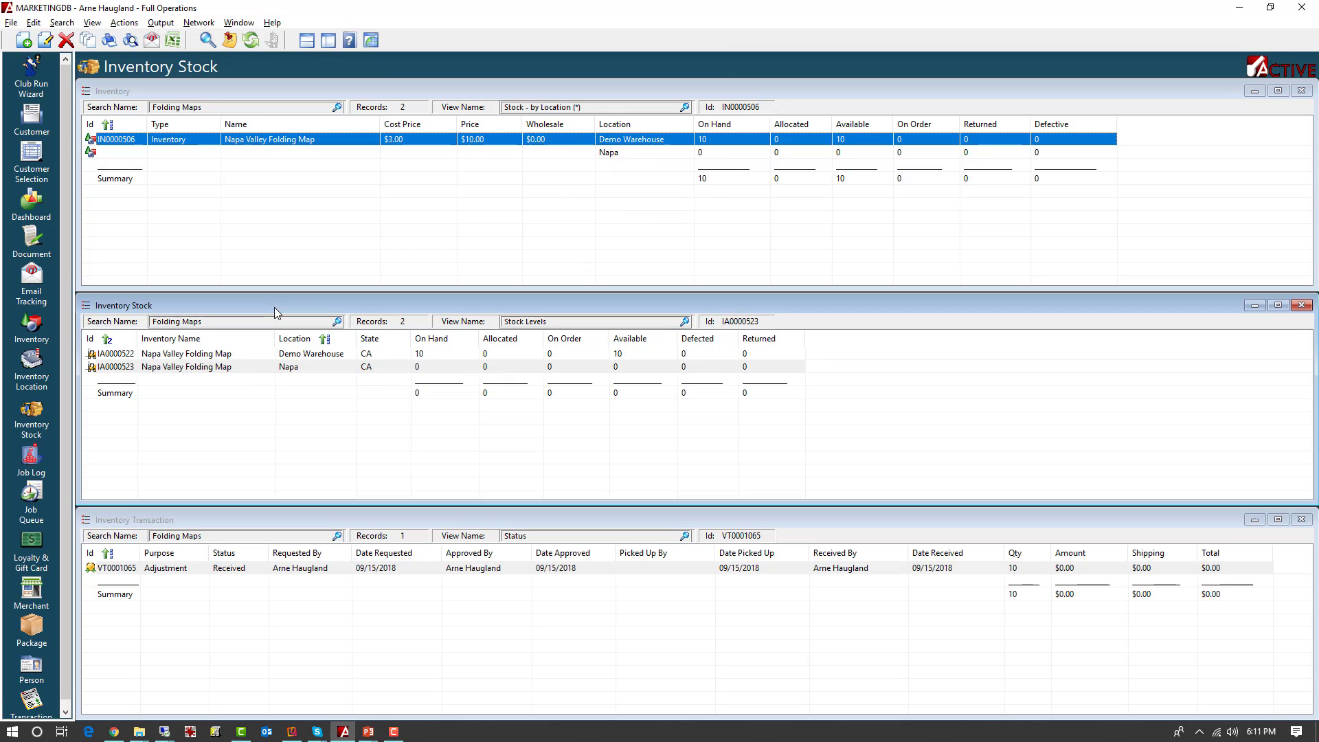
left_click(288, 367)
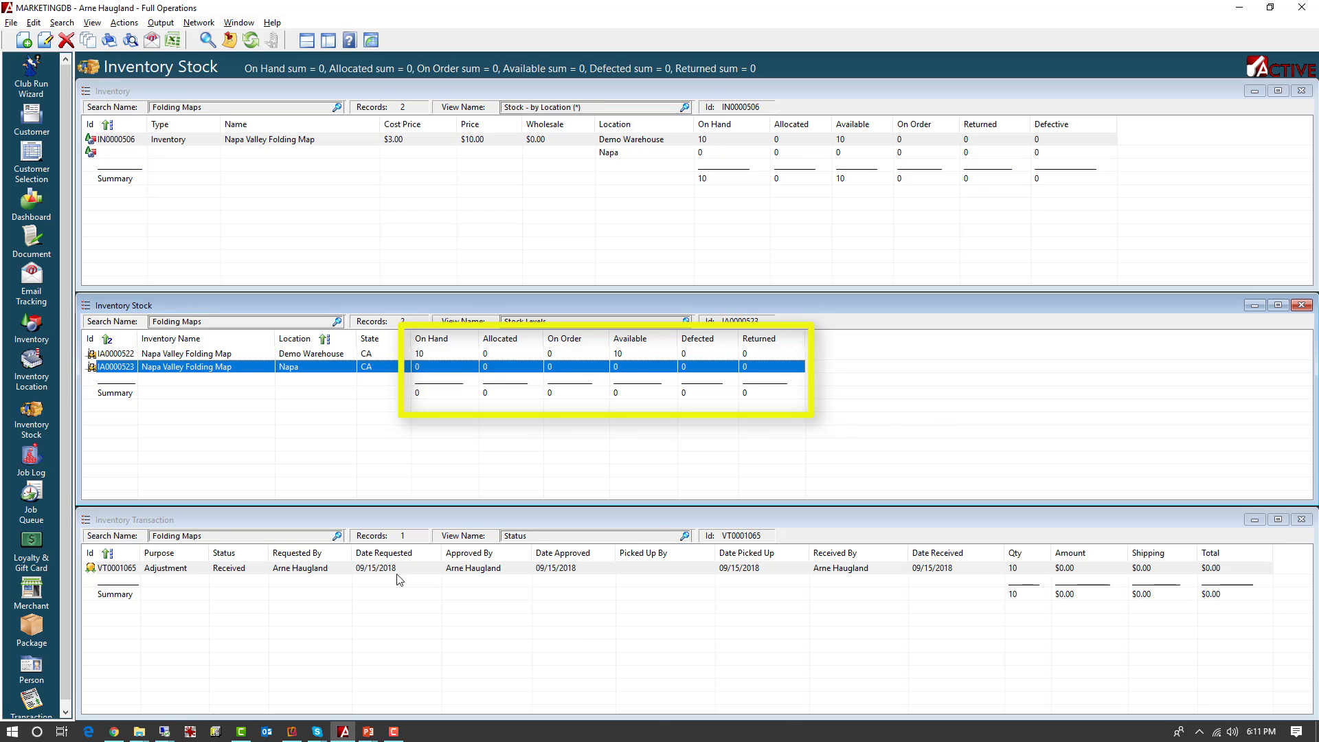
left_click(407, 519)
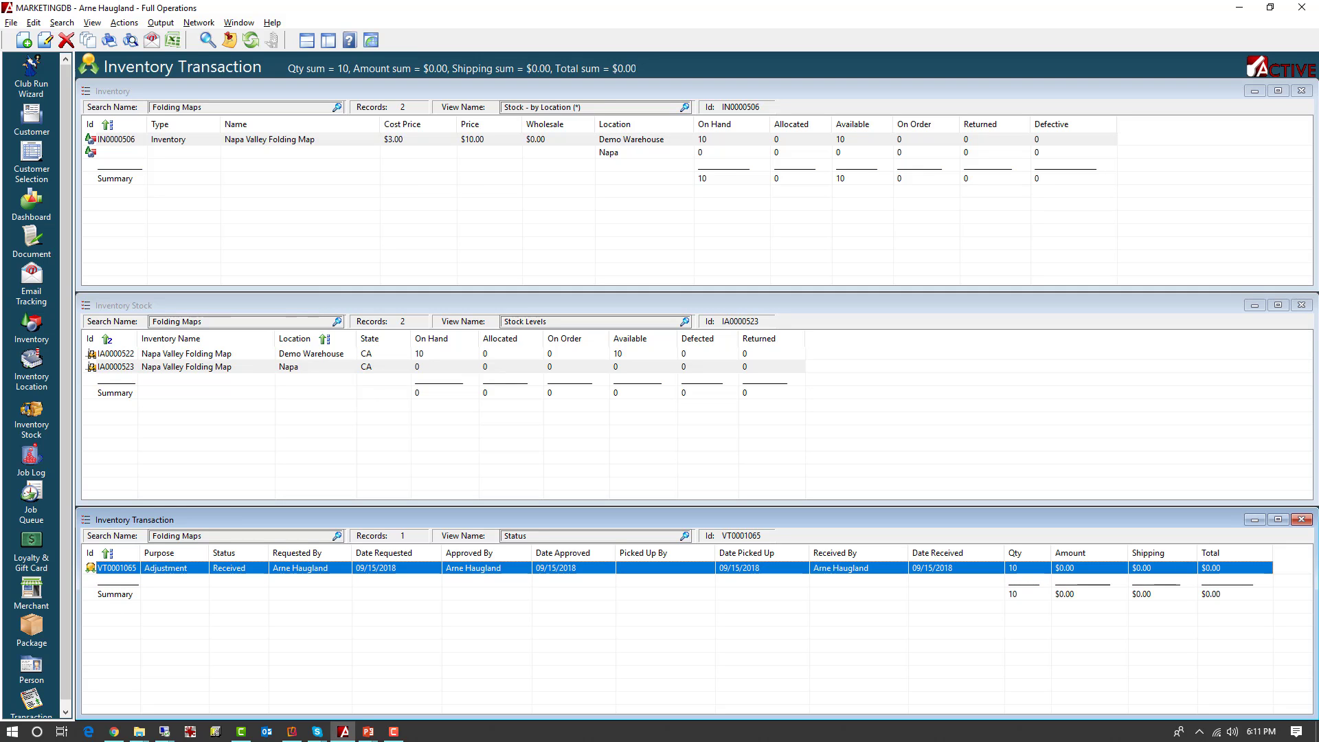
key("alt+Tab")
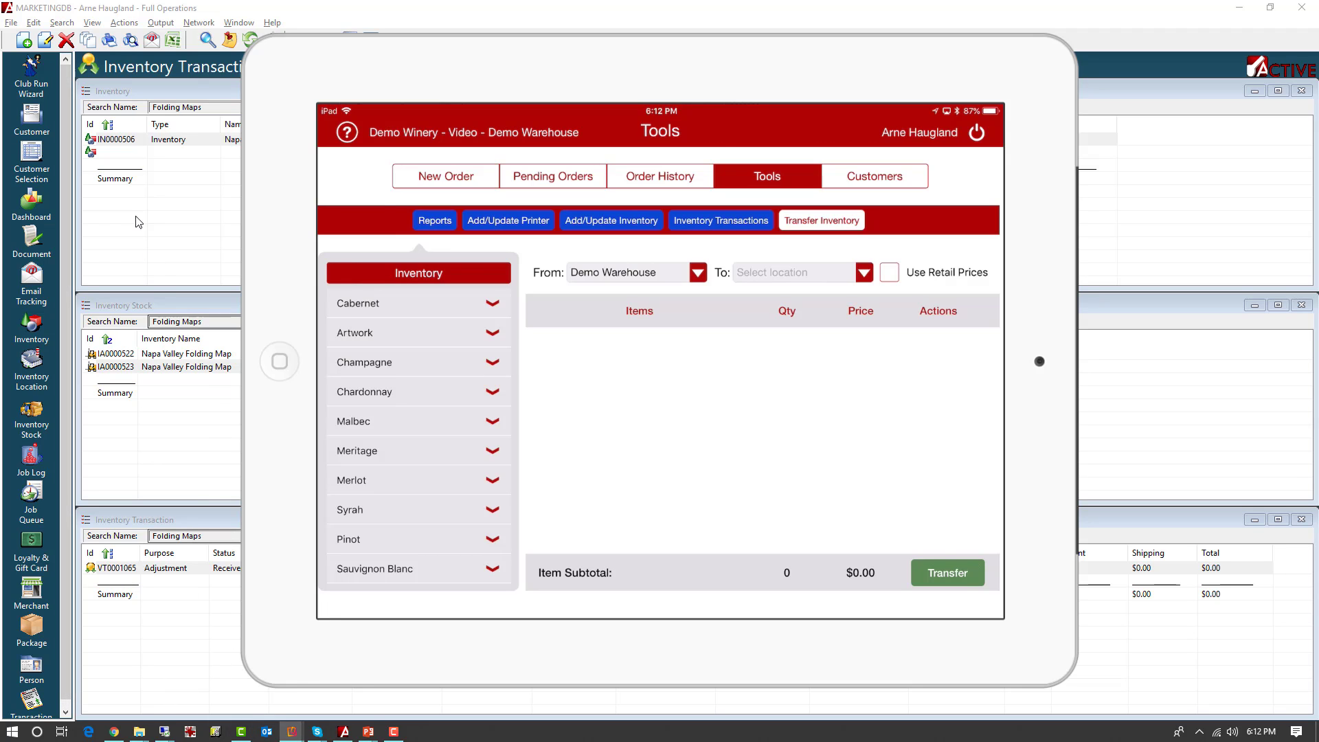
Return to the inventory lists, open the map's Demo Warehouse stock record, and set its first Point of Sale heading to Merchandise
left_click(186, 92)
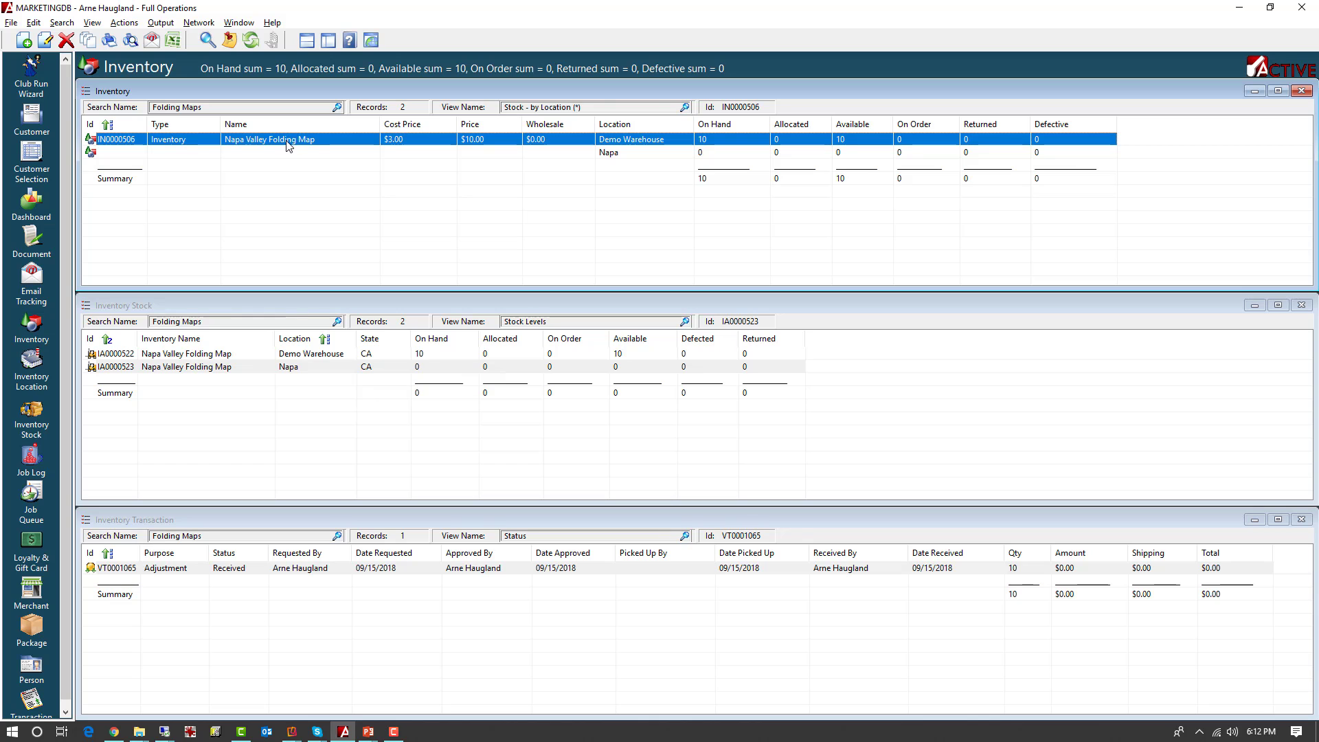
double_click(303, 354)
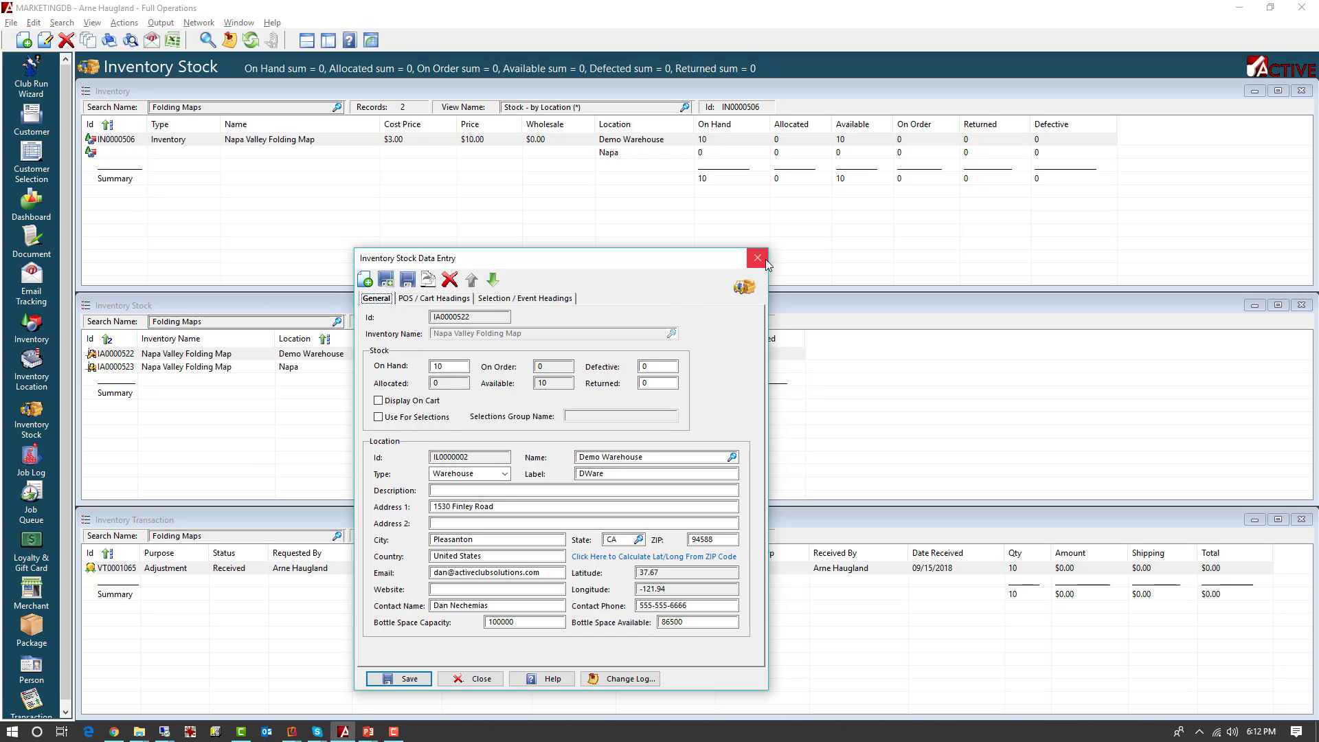
left_click(432, 299)
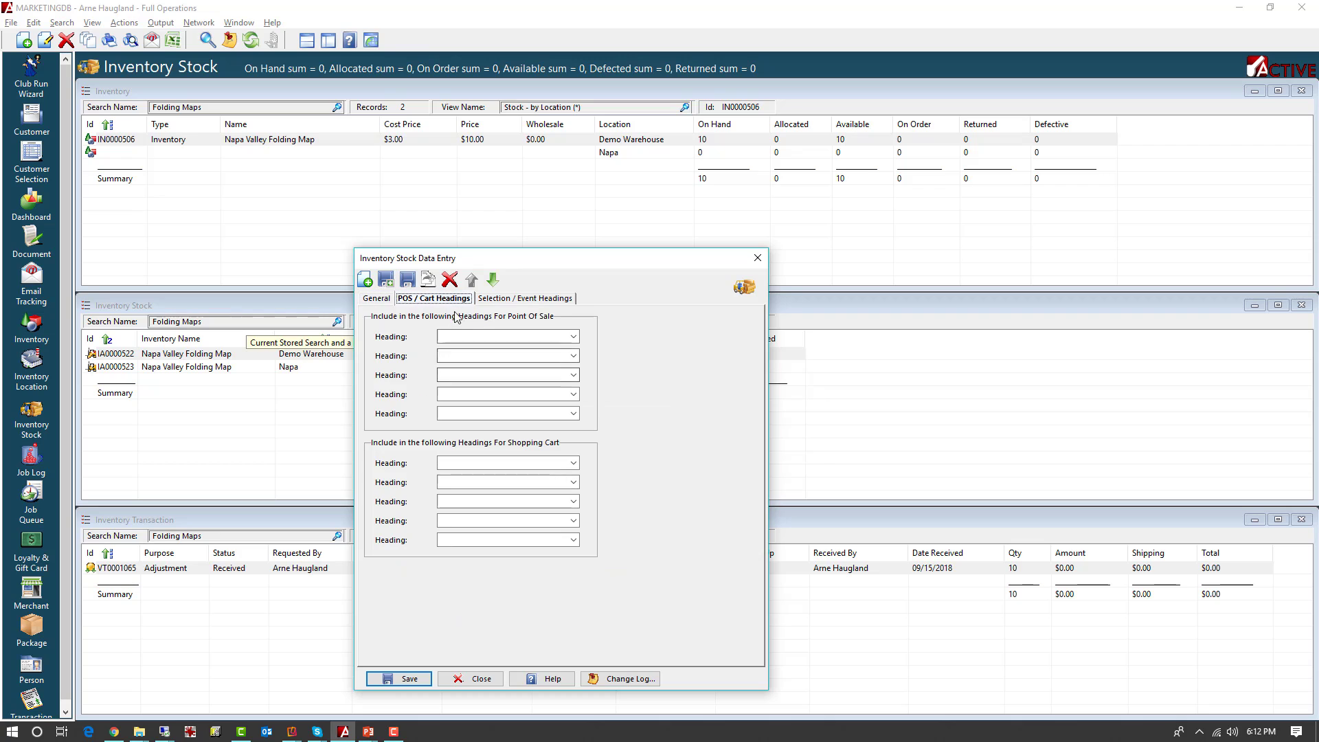
left_click(573, 337)
left_click(450, 350)
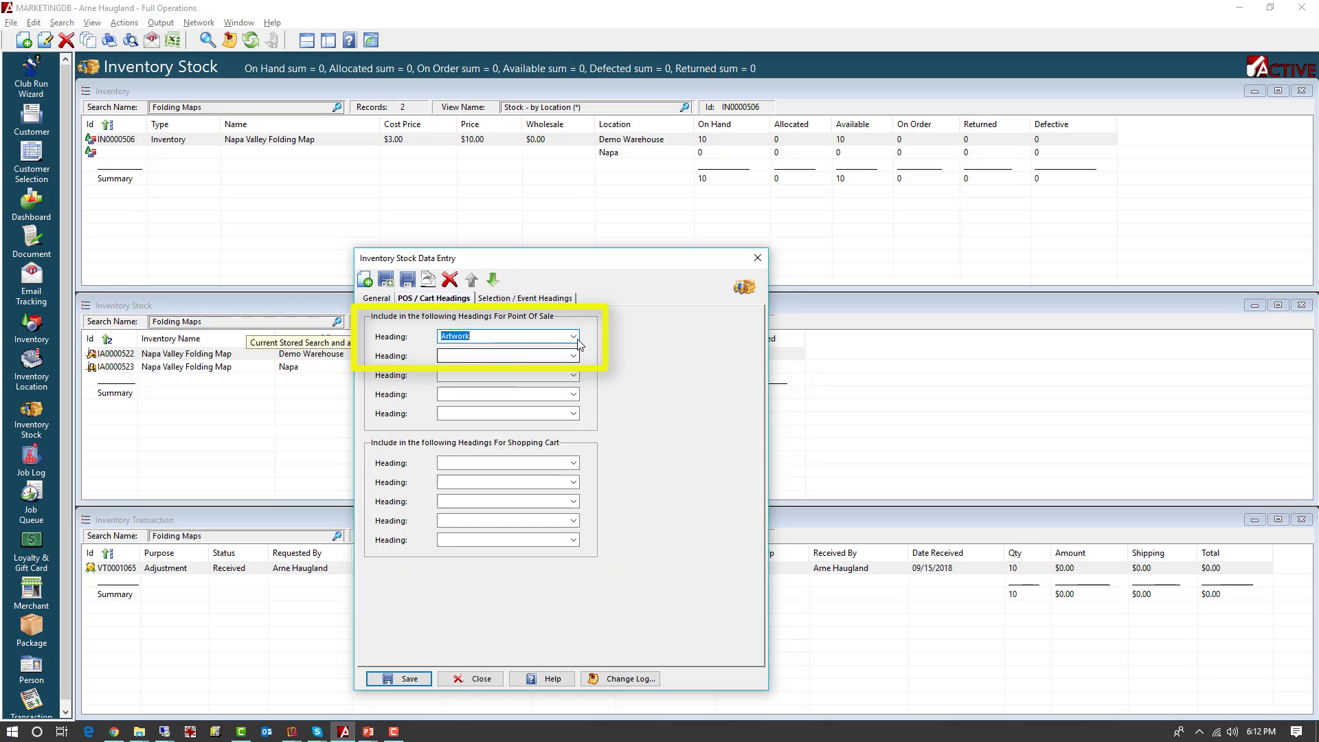
left_click(573, 337)
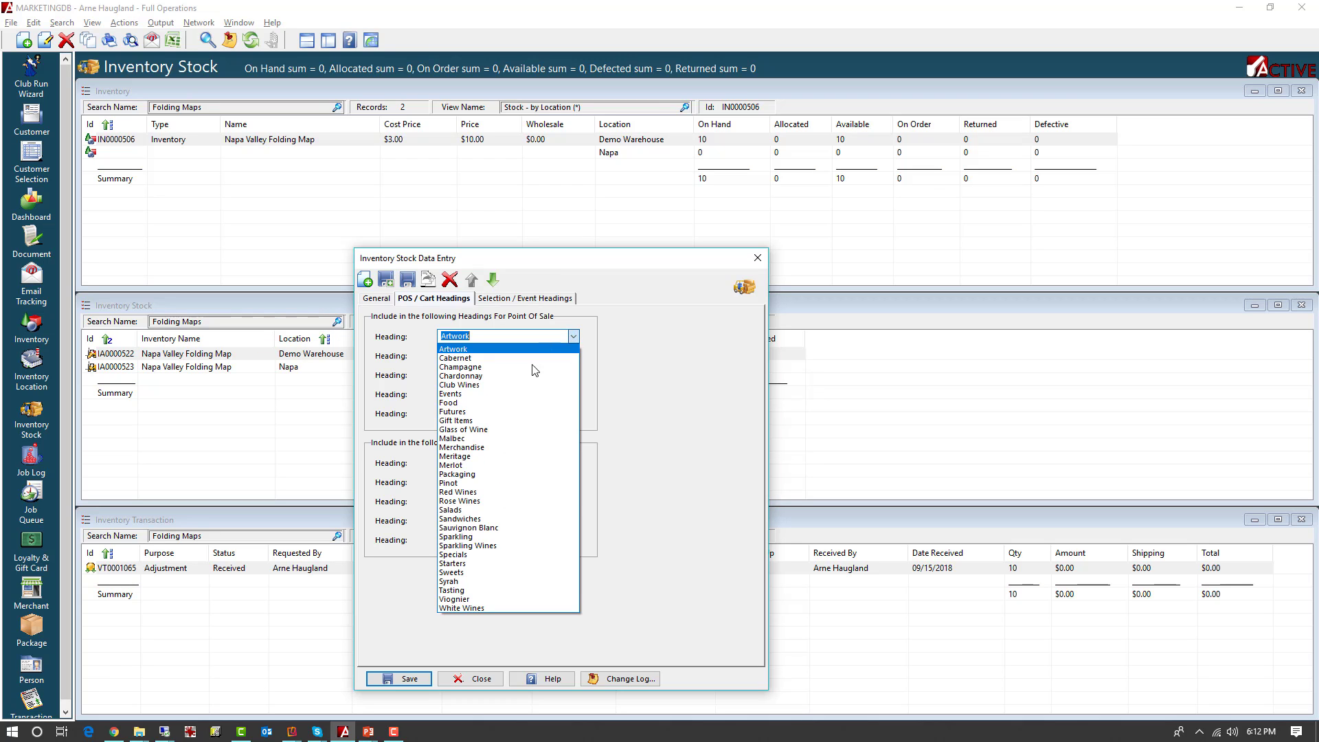
left_click(473, 448)
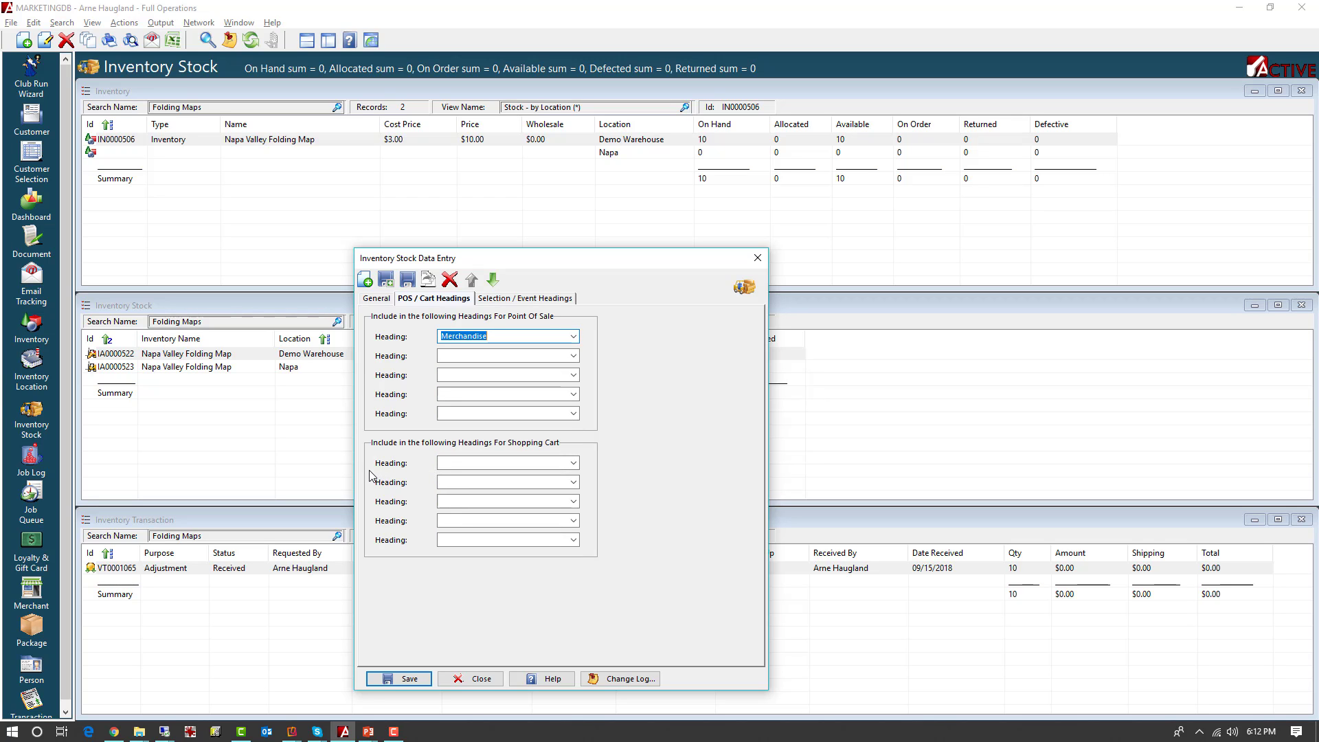
Change the first Point of Sale heading of the map's Demo Warehouse stock record to Artwork and save the record
left_click(573, 336)
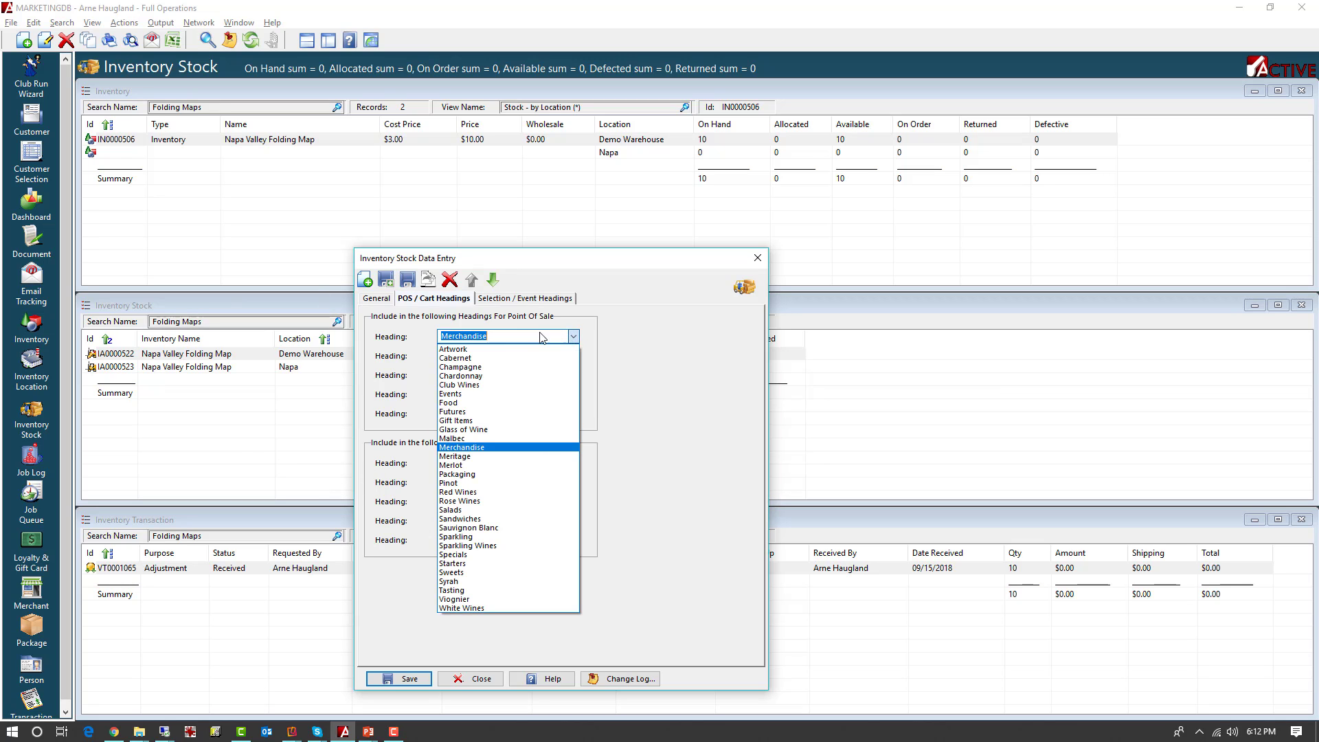
left_click(461, 350)
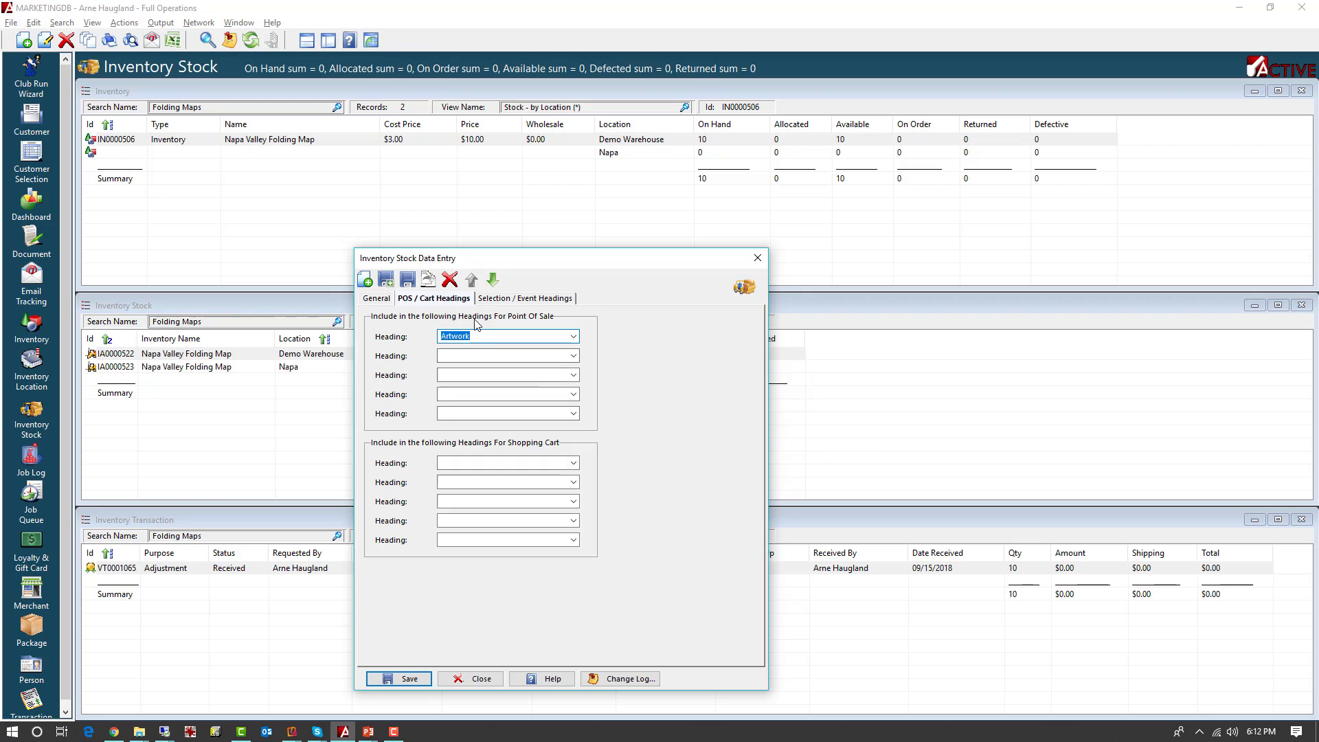
left_click(407, 280)
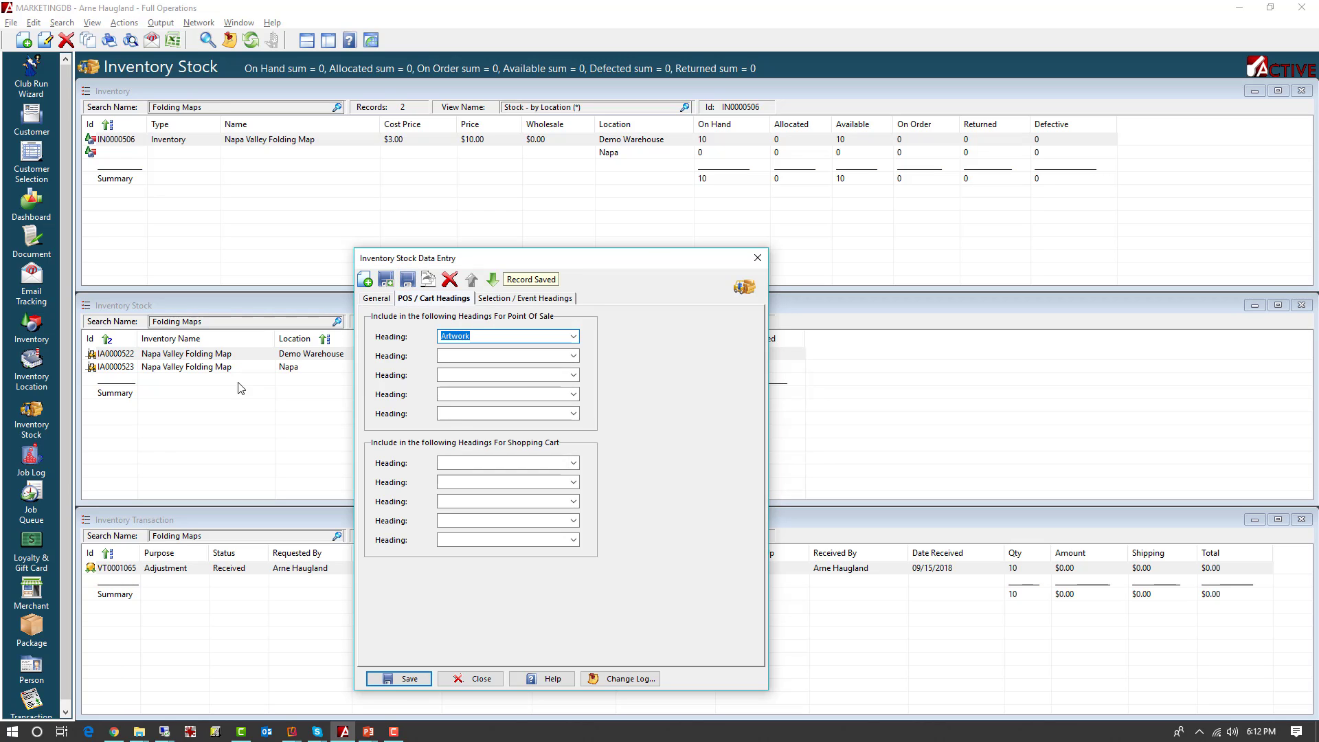
Set the first Point of Sale heading of the map's Napa stock record to Artwork, save it, and close the record
left_click(184, 368)
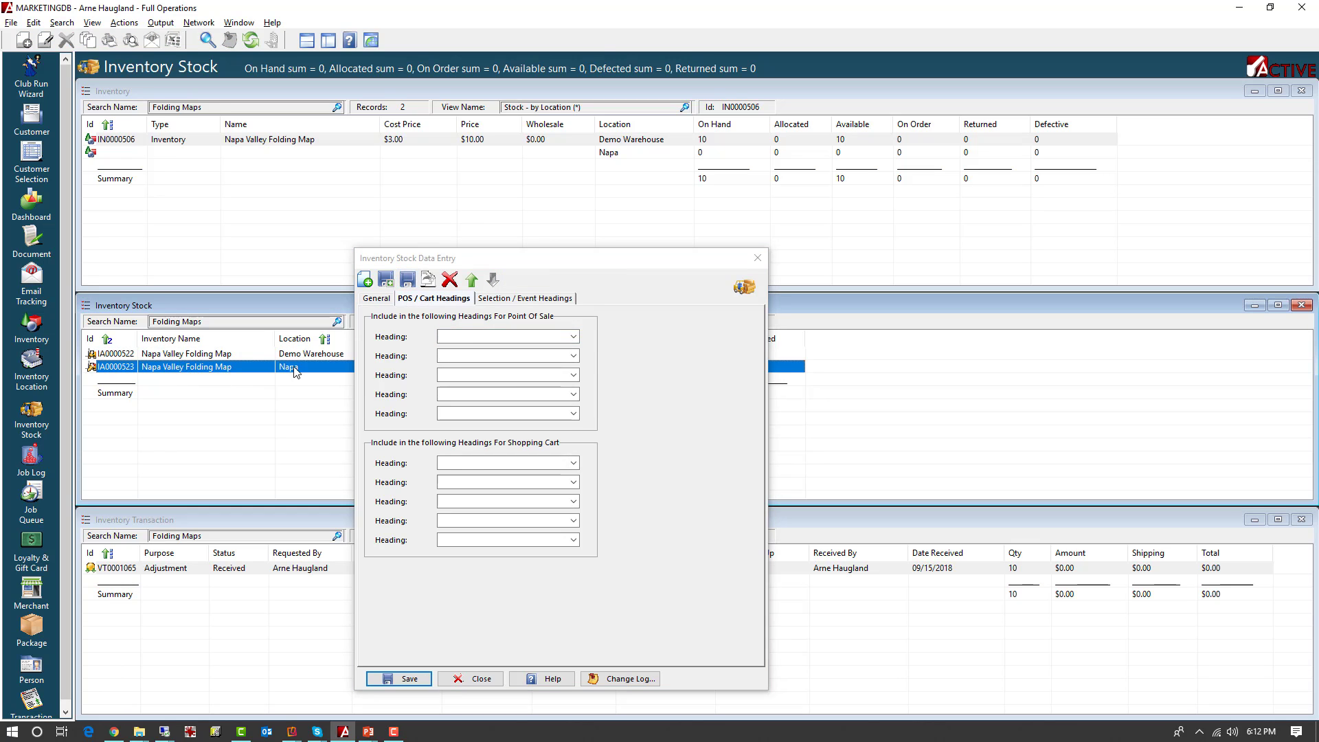
left_click(573, 337)
left_click(461, 351)
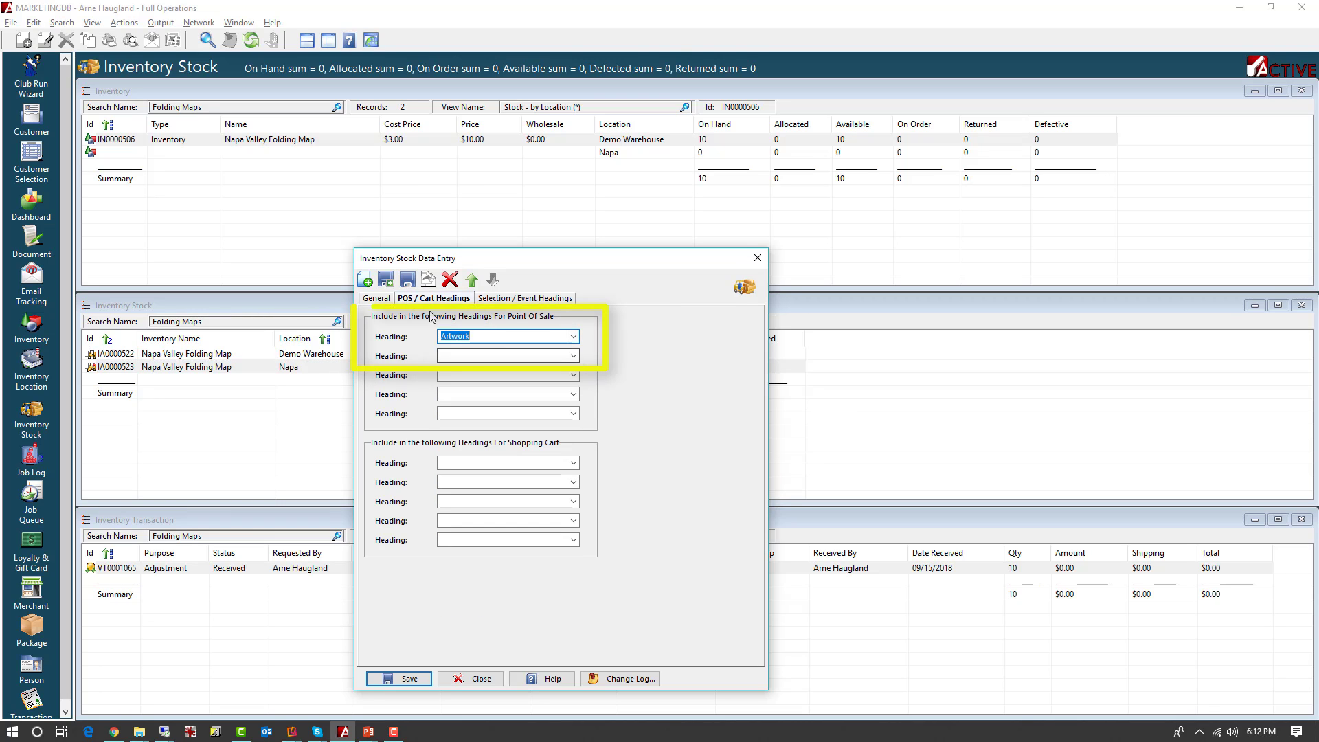
left_click(408, 279)
left_click(758, 257)
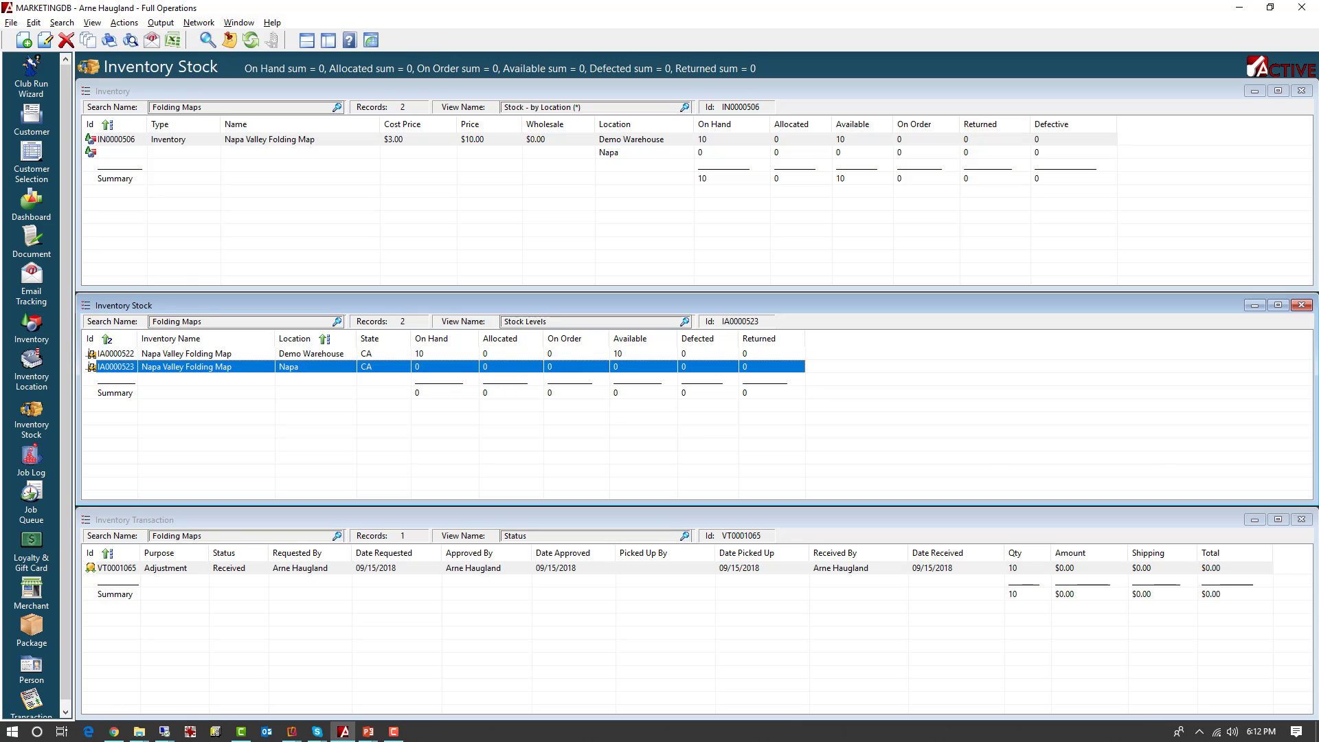
Refresh the Inventory, Inventory Stock and Inventory Transaction lists to examine the folding map's quantities per location and its transactions
key("alt+Tab")
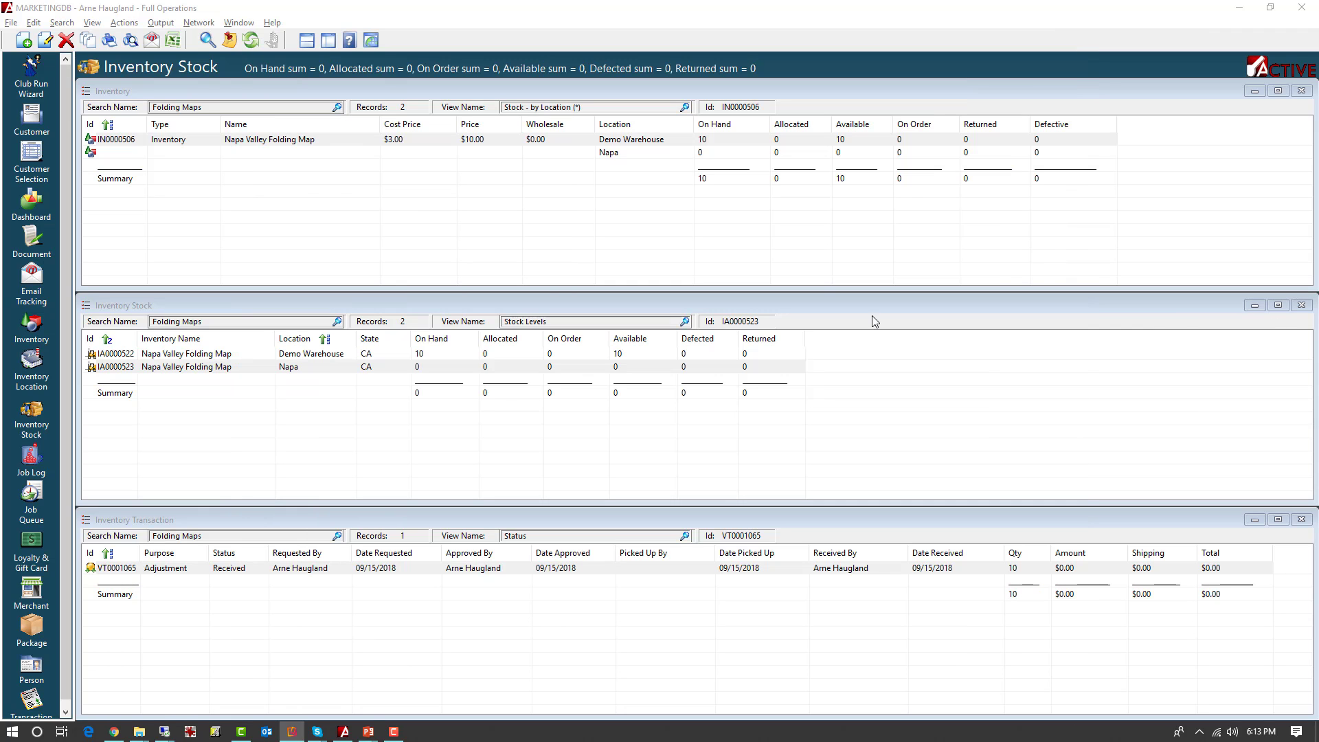
left_click(551, 93)
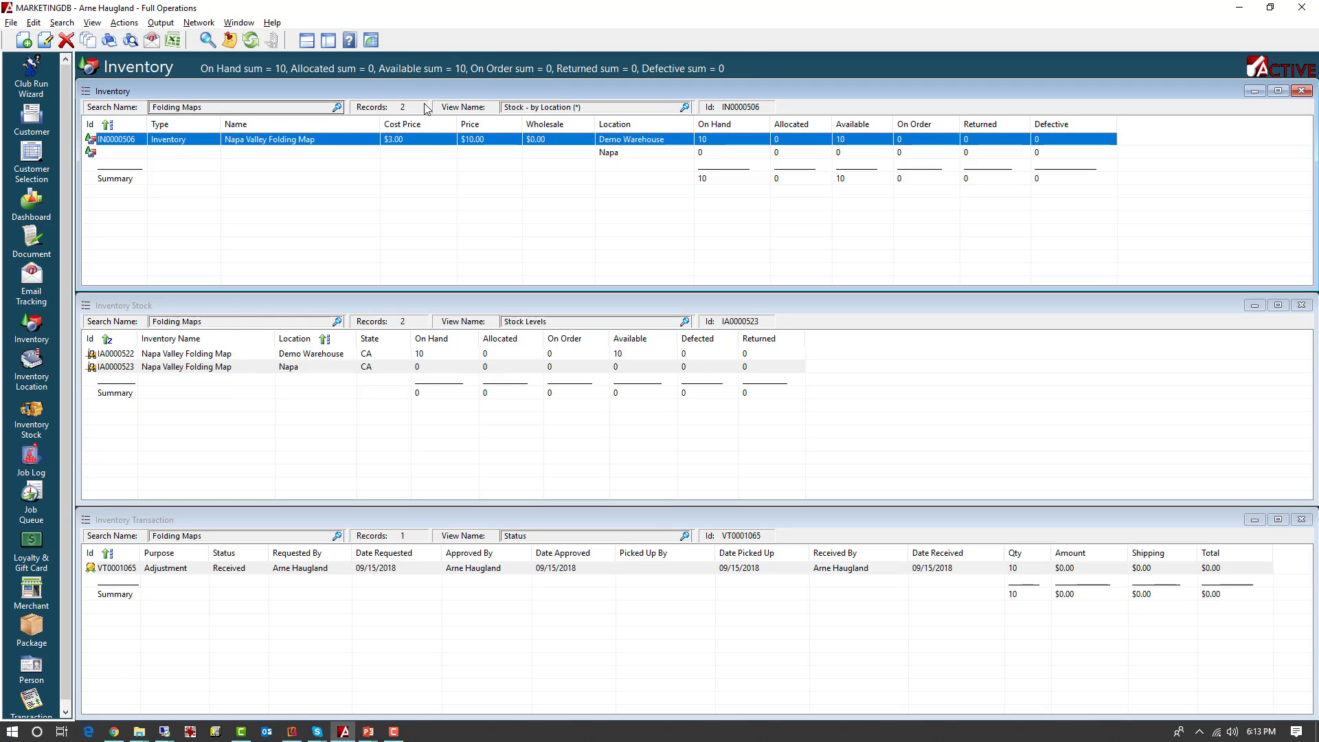
key("F5")
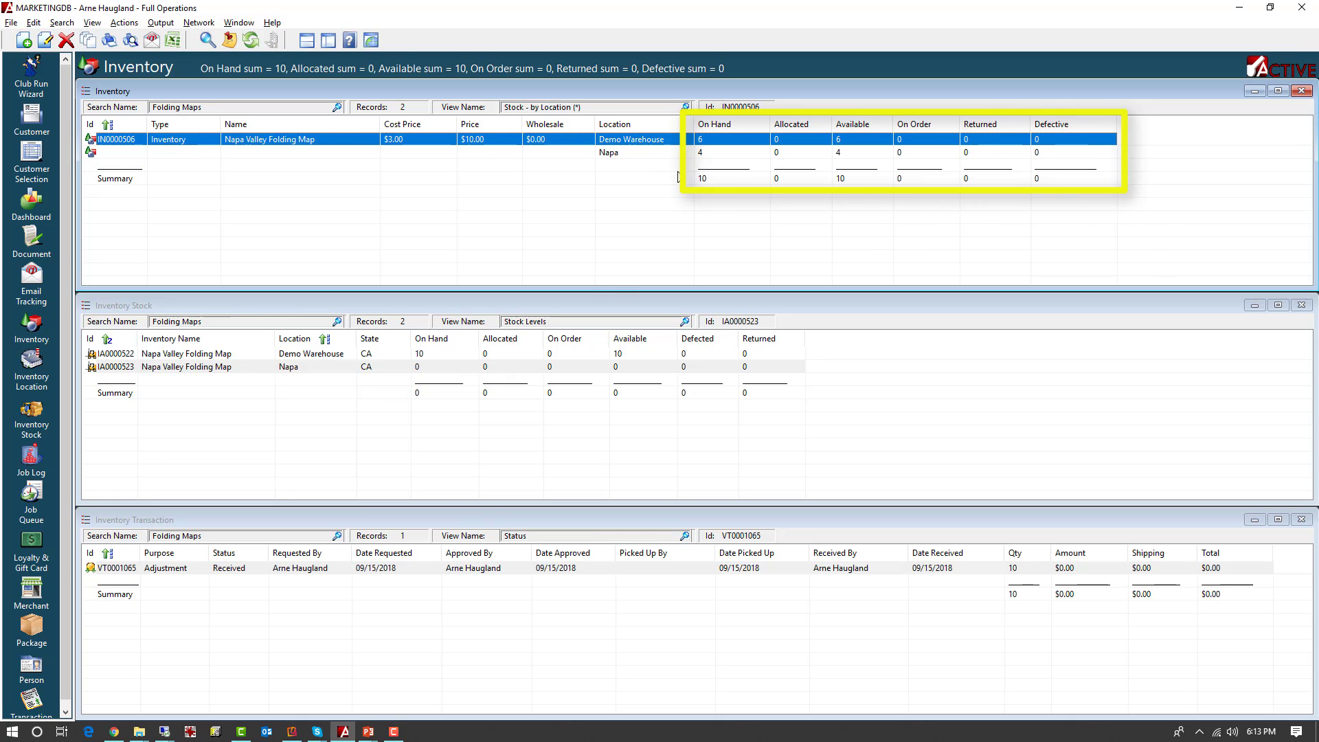
left_click(584, 307)
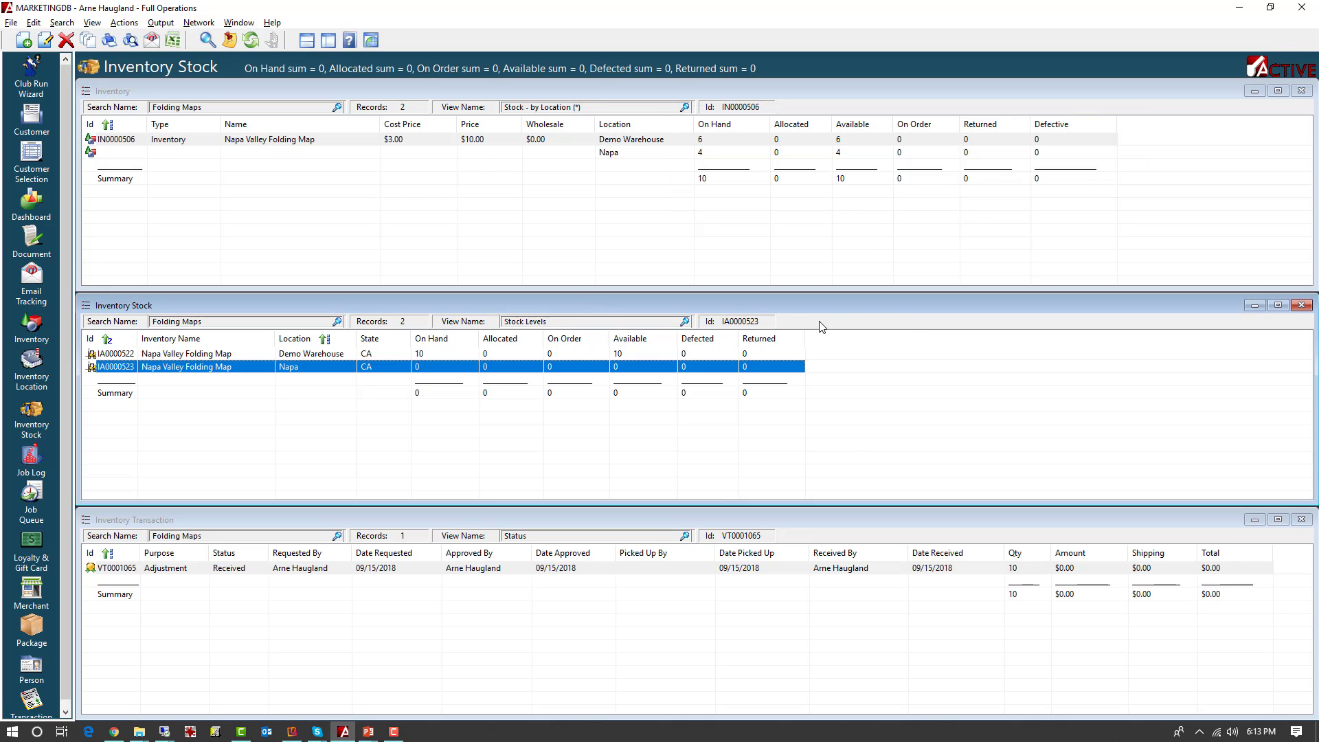
key("F5")
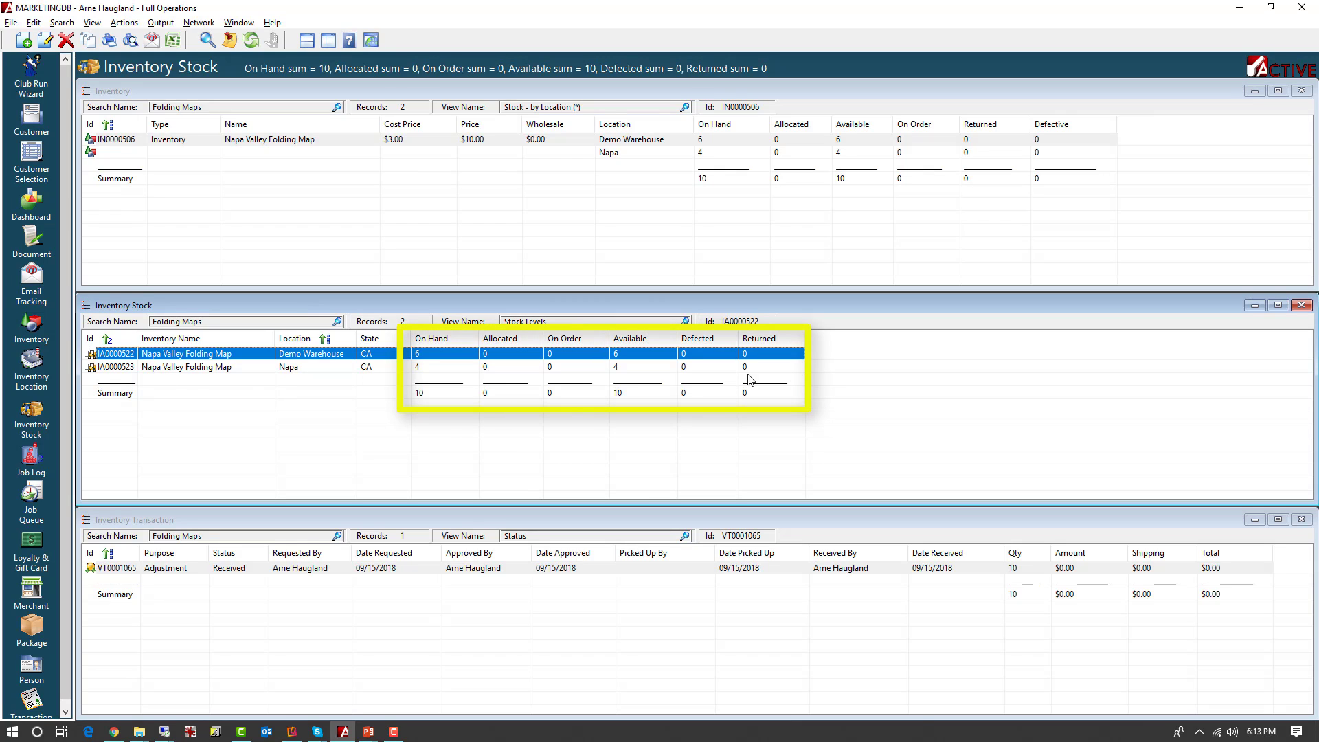
left_click(463, 521)
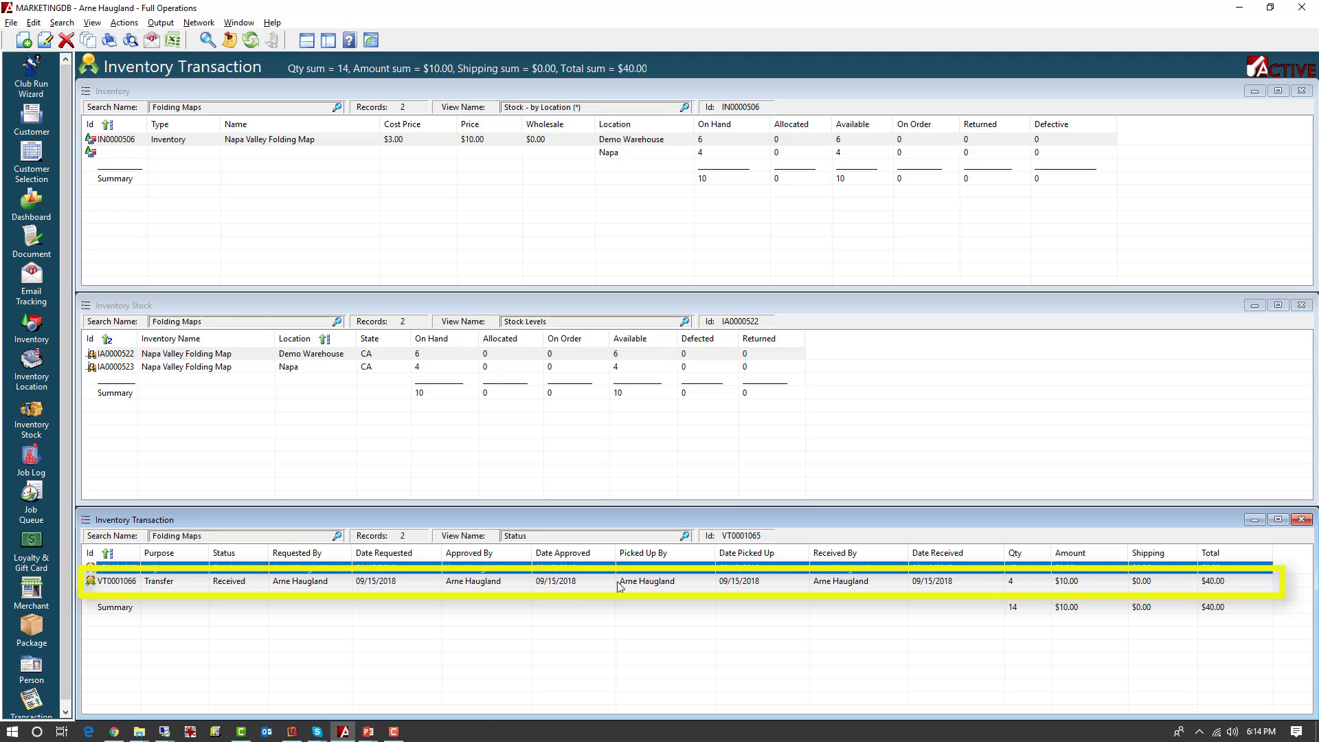
Open the map's Transfer transaction, review its general details and inventory items, and close the record
double_click(581, 582)
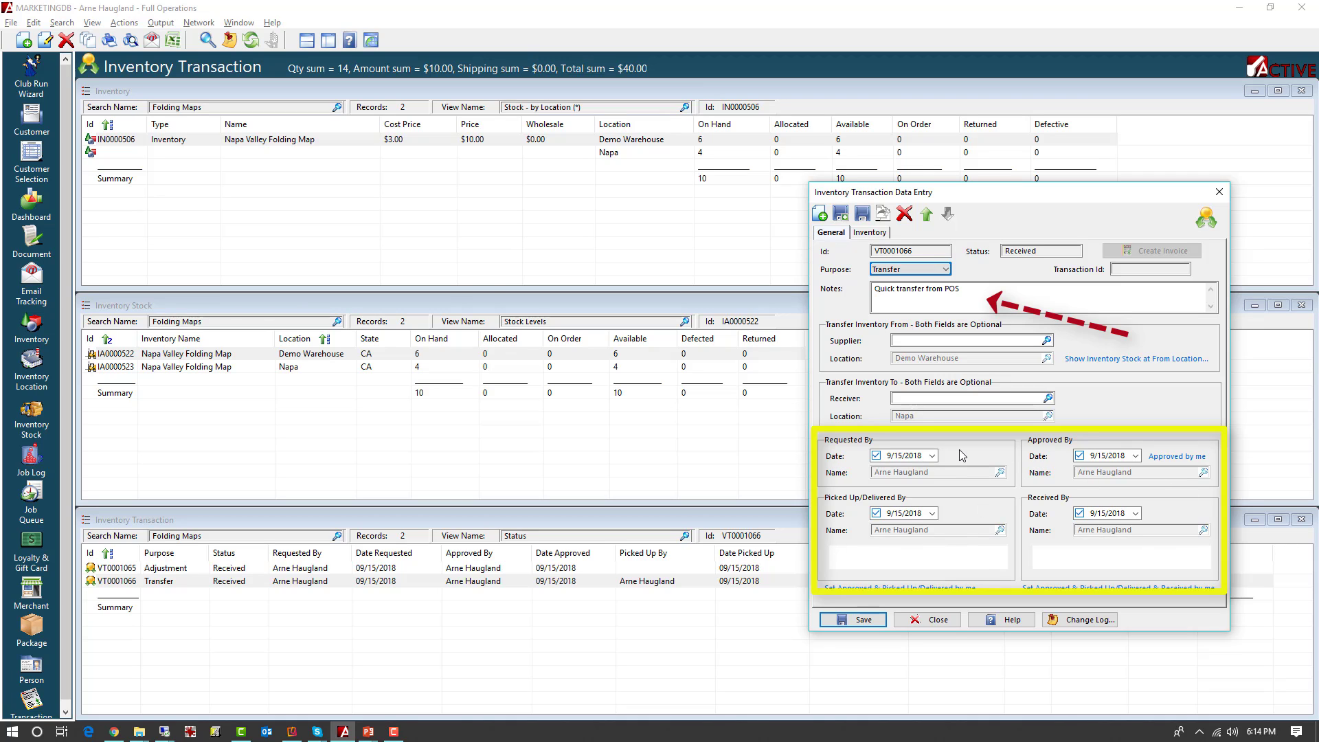
left_click(870, 233)
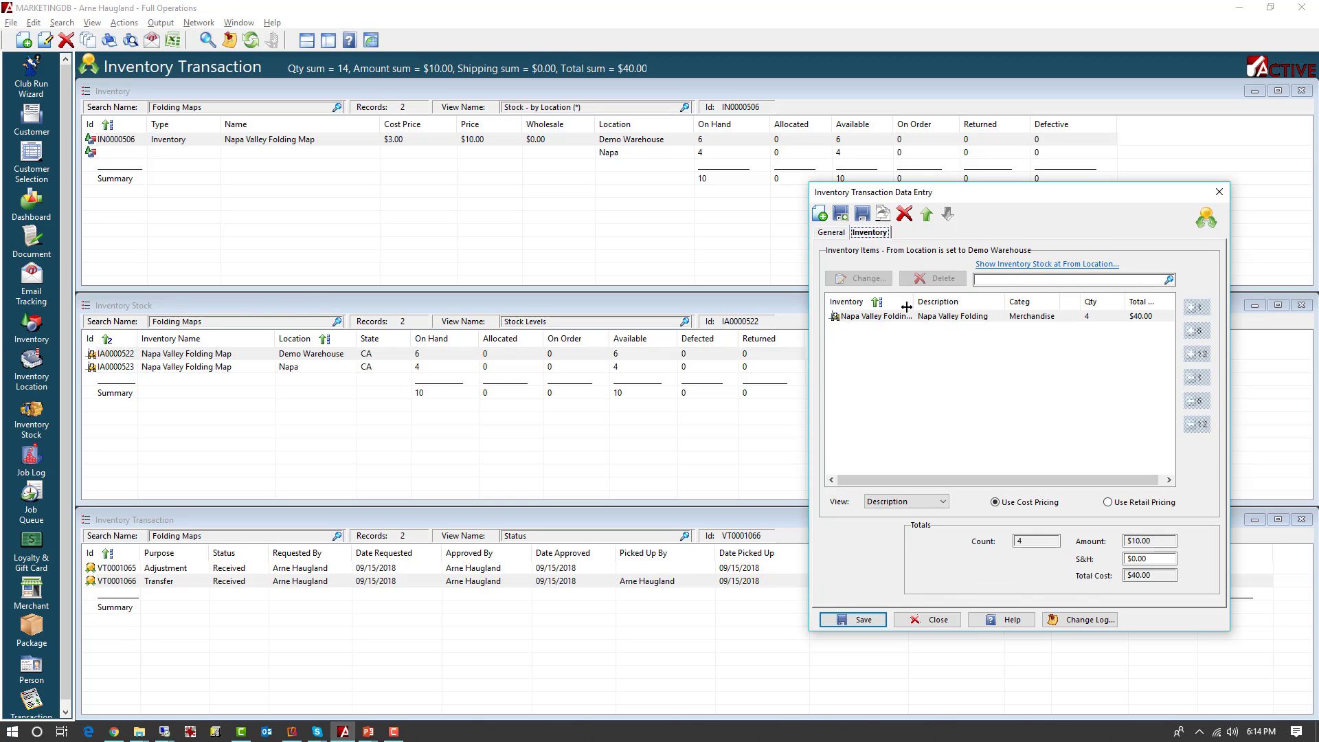
left_click(831, 233)
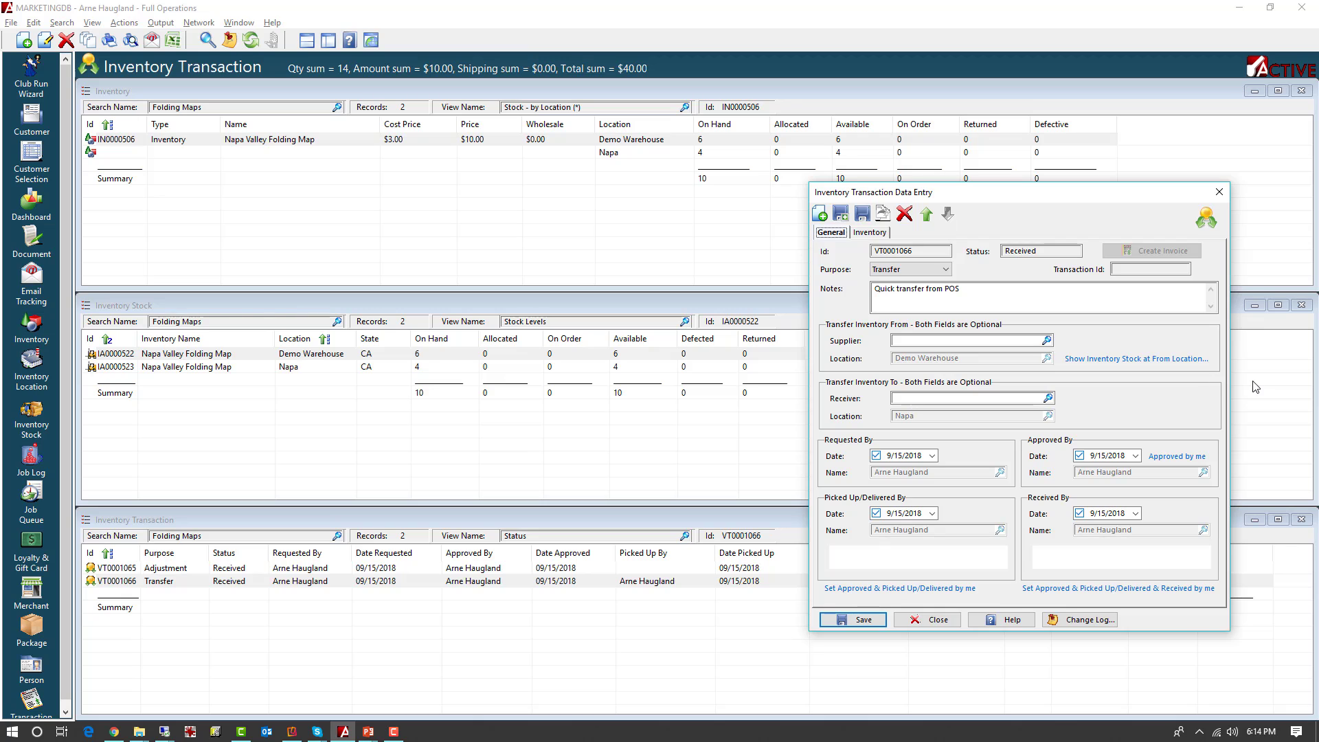
left_click(932, 619)
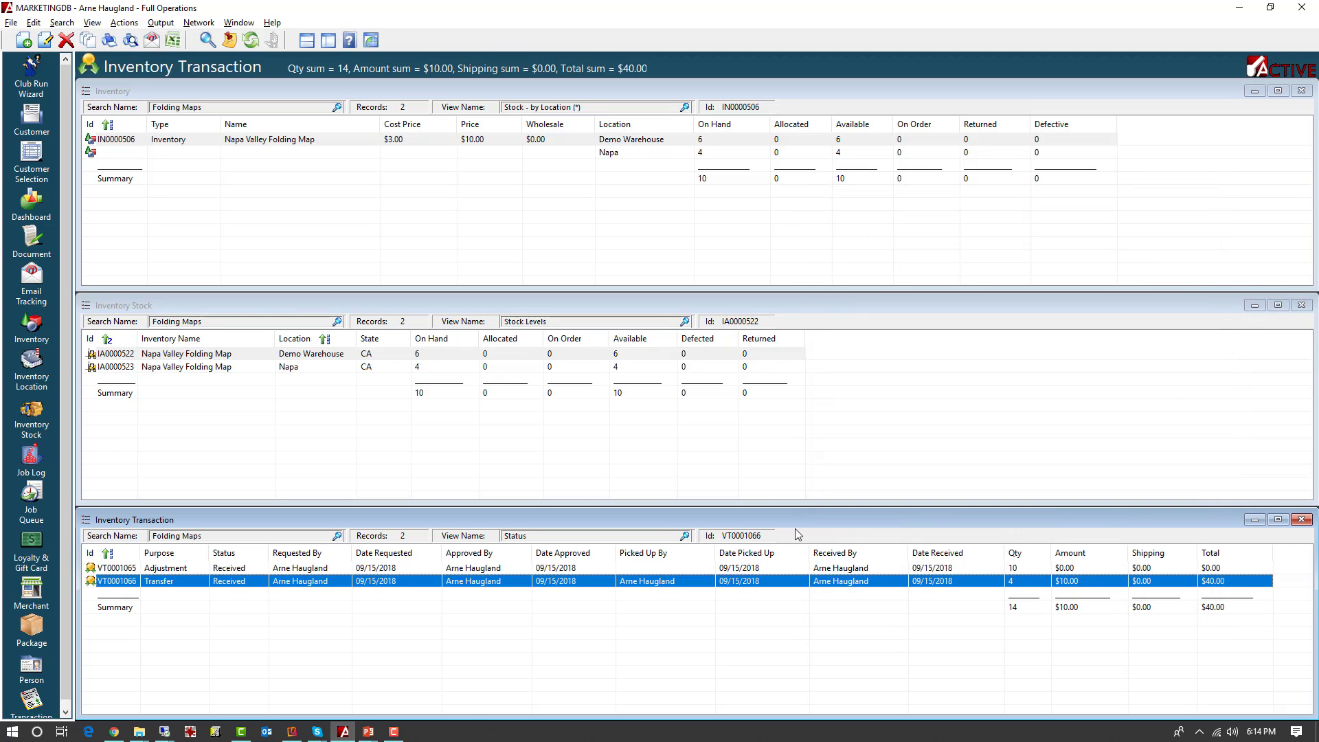
Show the Inventory list in the "Movement - Detail" view and refresh it to review the map's incoming and outgoing quantities
left_click(645, 92)
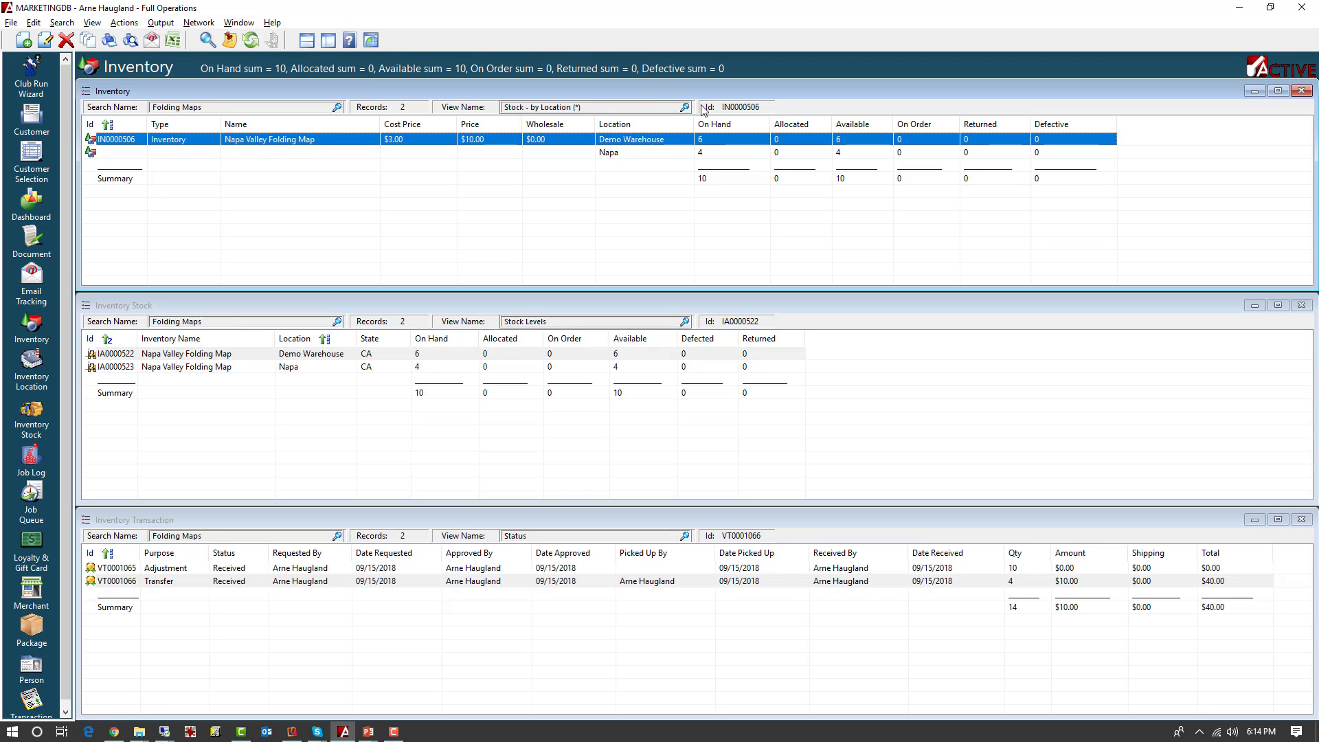
left_click(685, 107)
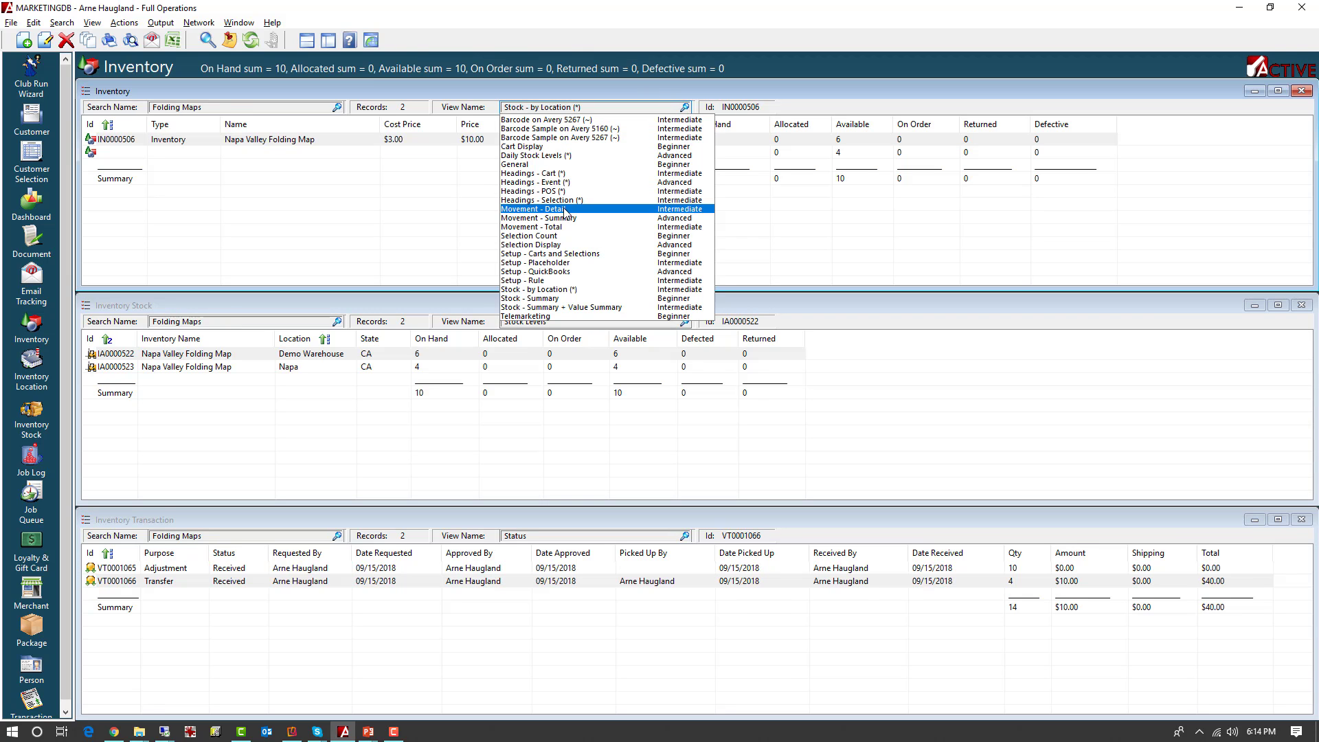
left_click(558, 209)
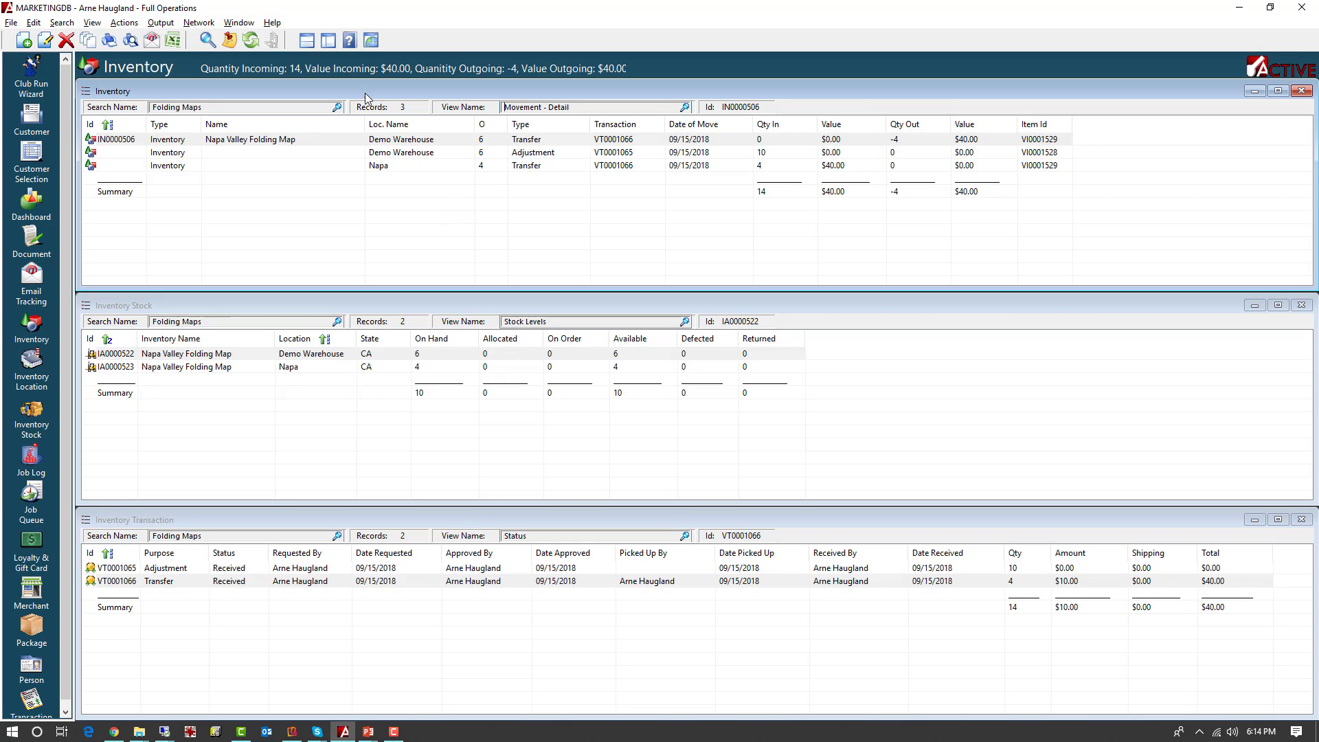
left_click(252, 41)
Refresh the Inventory Stock list, show it in the "Movement Detail (*)" view, and examine the previous, adjustment and new quantity columns
left_click(568, 311)
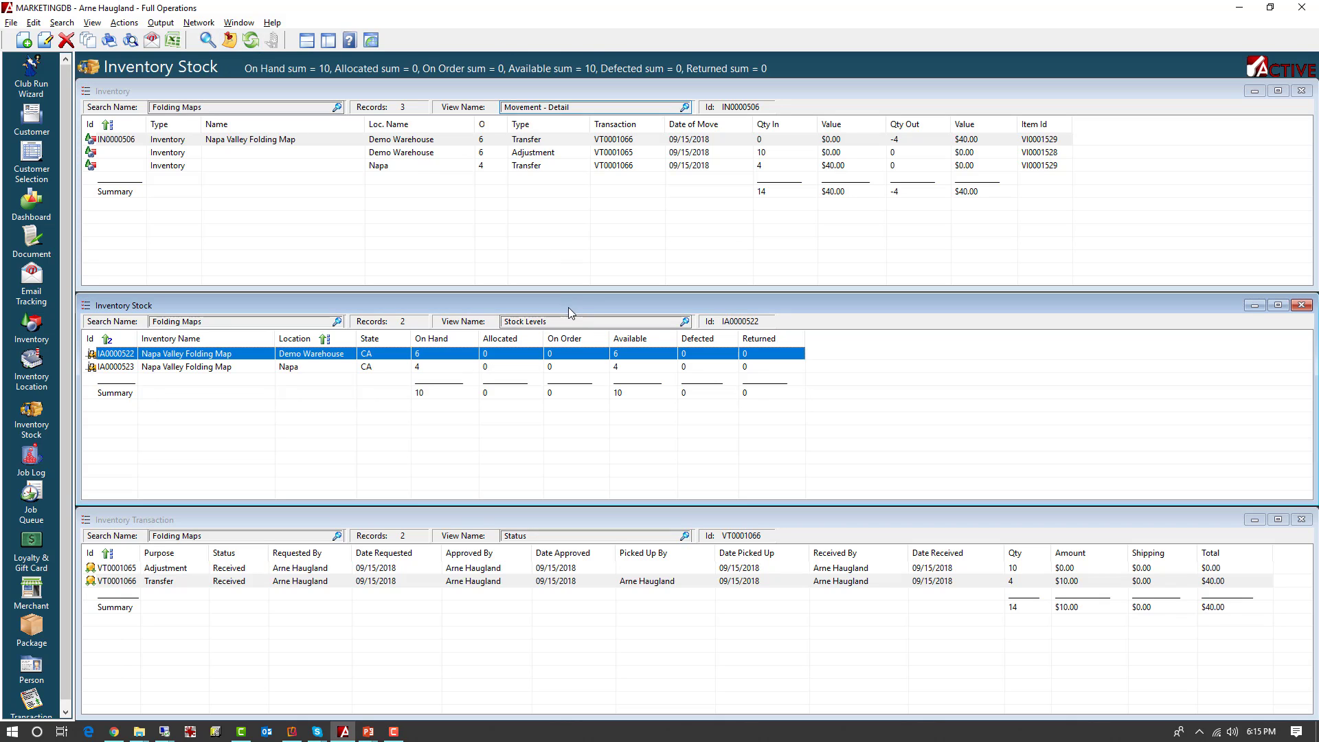
left_click(251, 41)
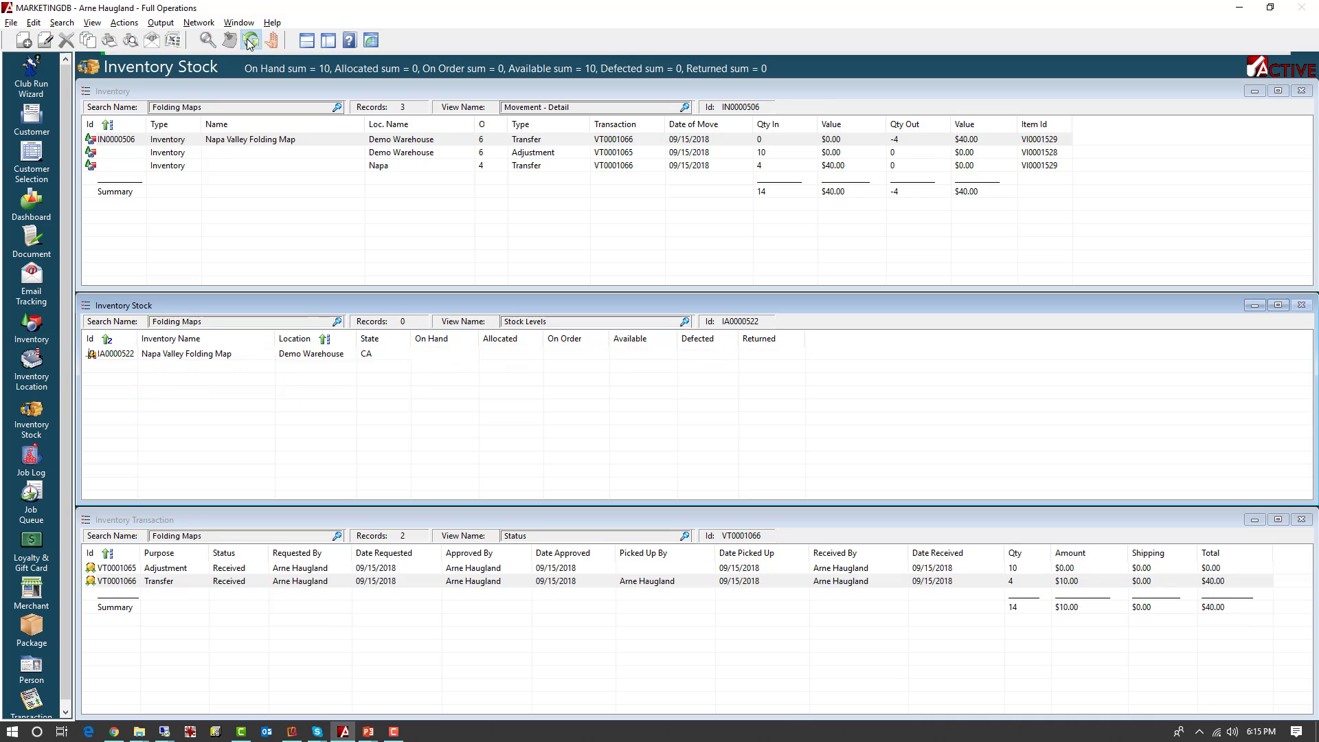
left_click(668, 323)
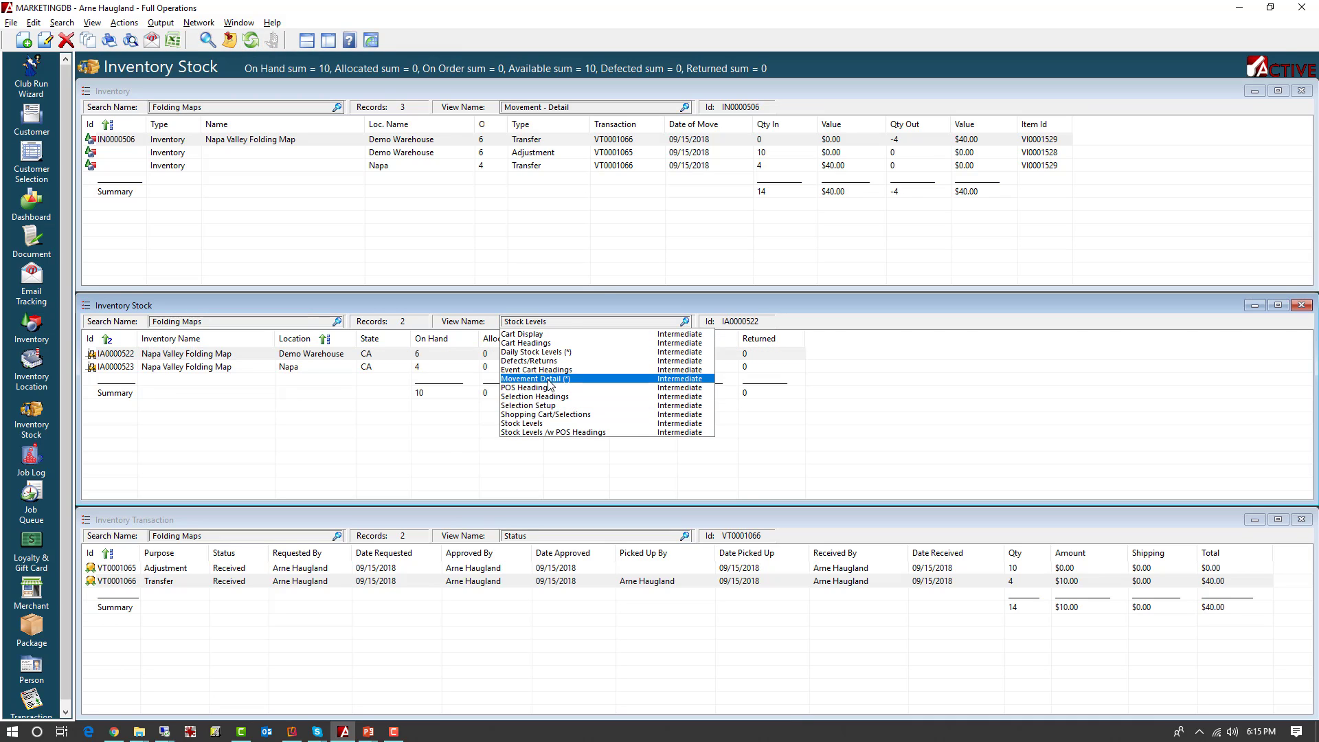
left_click(562, 379)
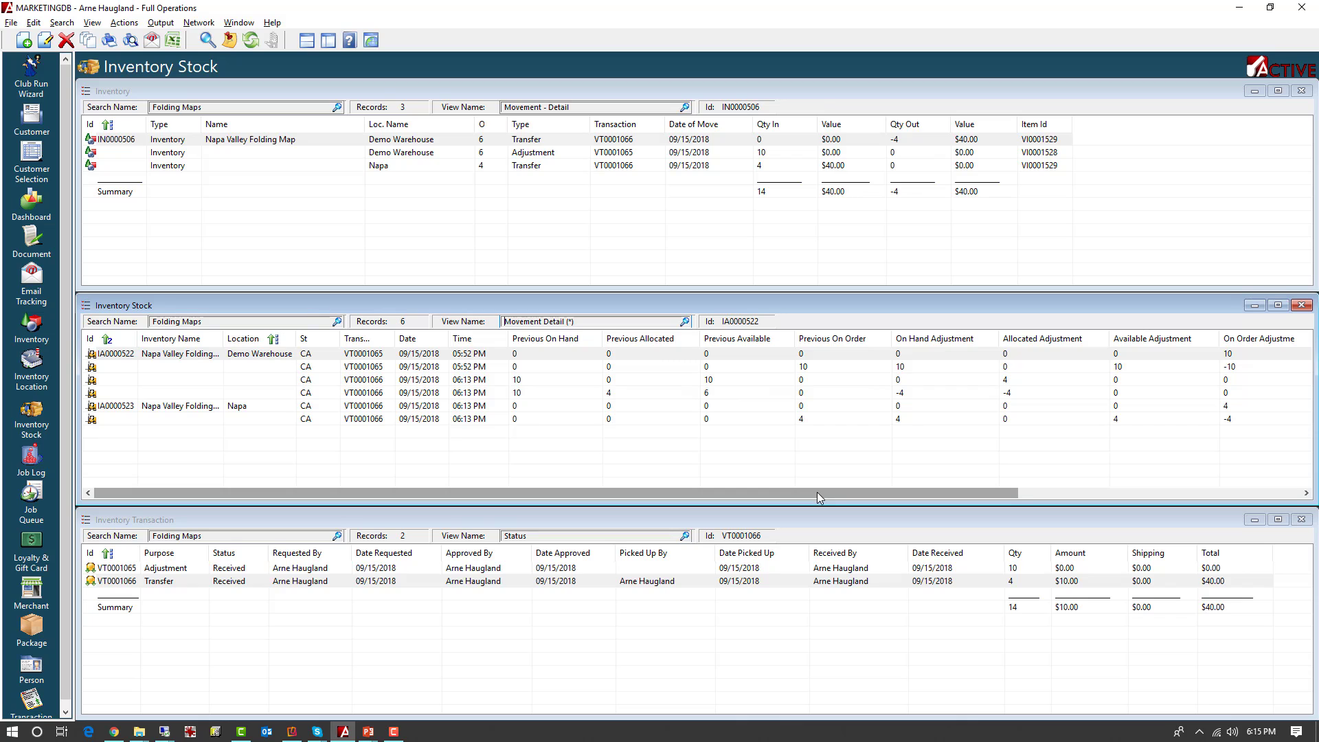
left_click_drag(817, 492, 828, 492)
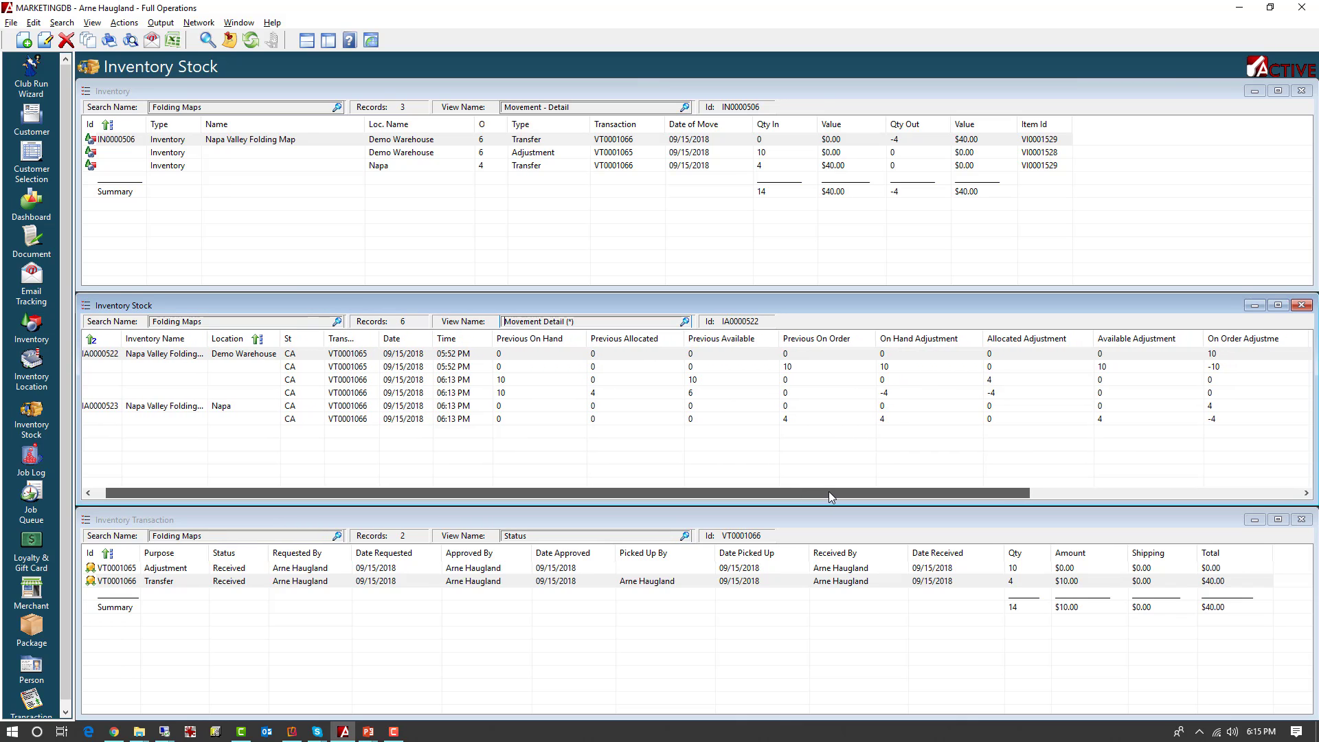
left_click_drag(829, 492, 1129, 499)
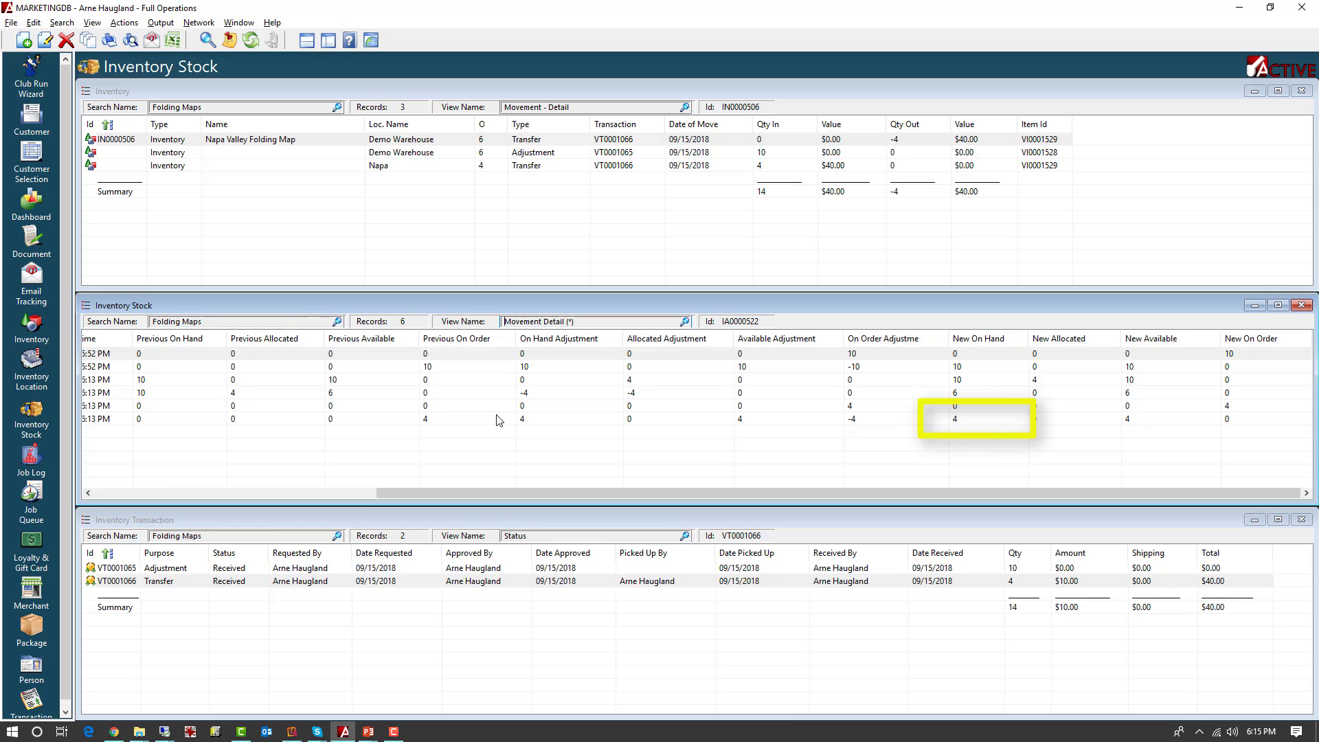
left_click_drag(494, 492, 172, 504)
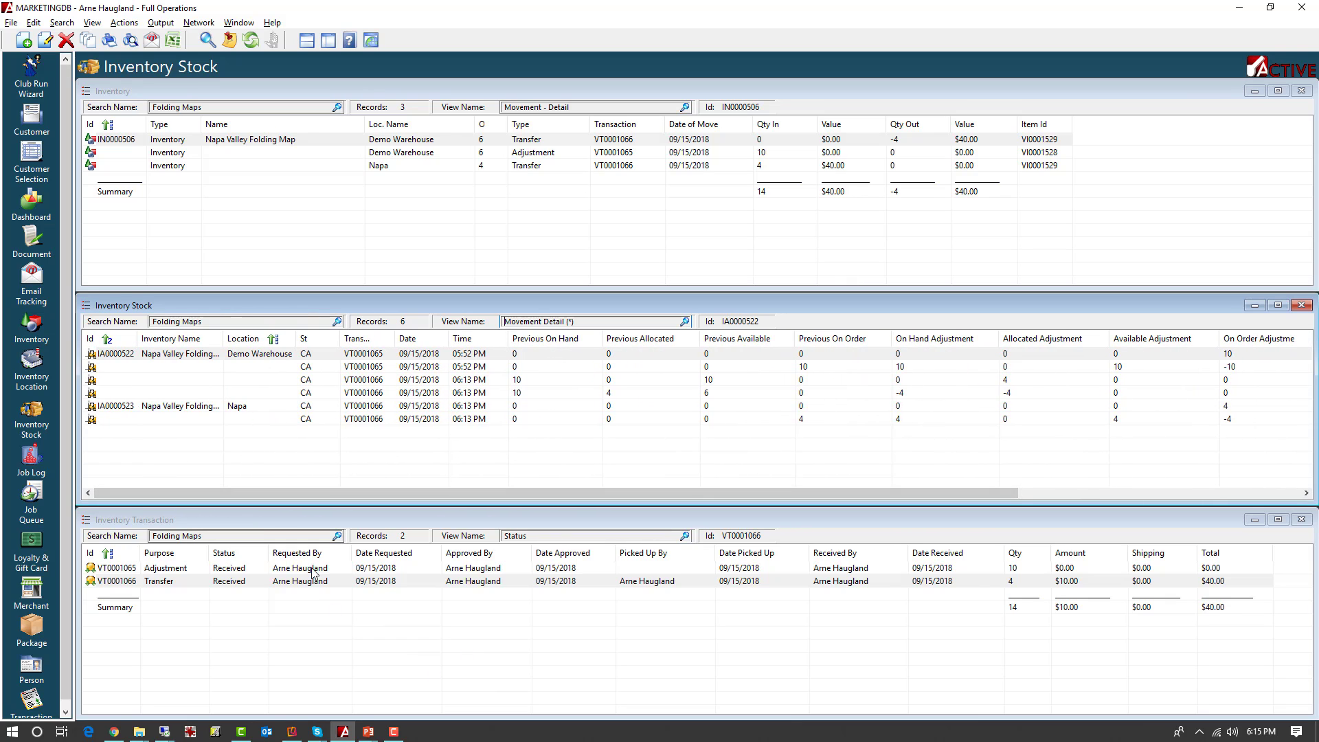
left_click(288, 527)
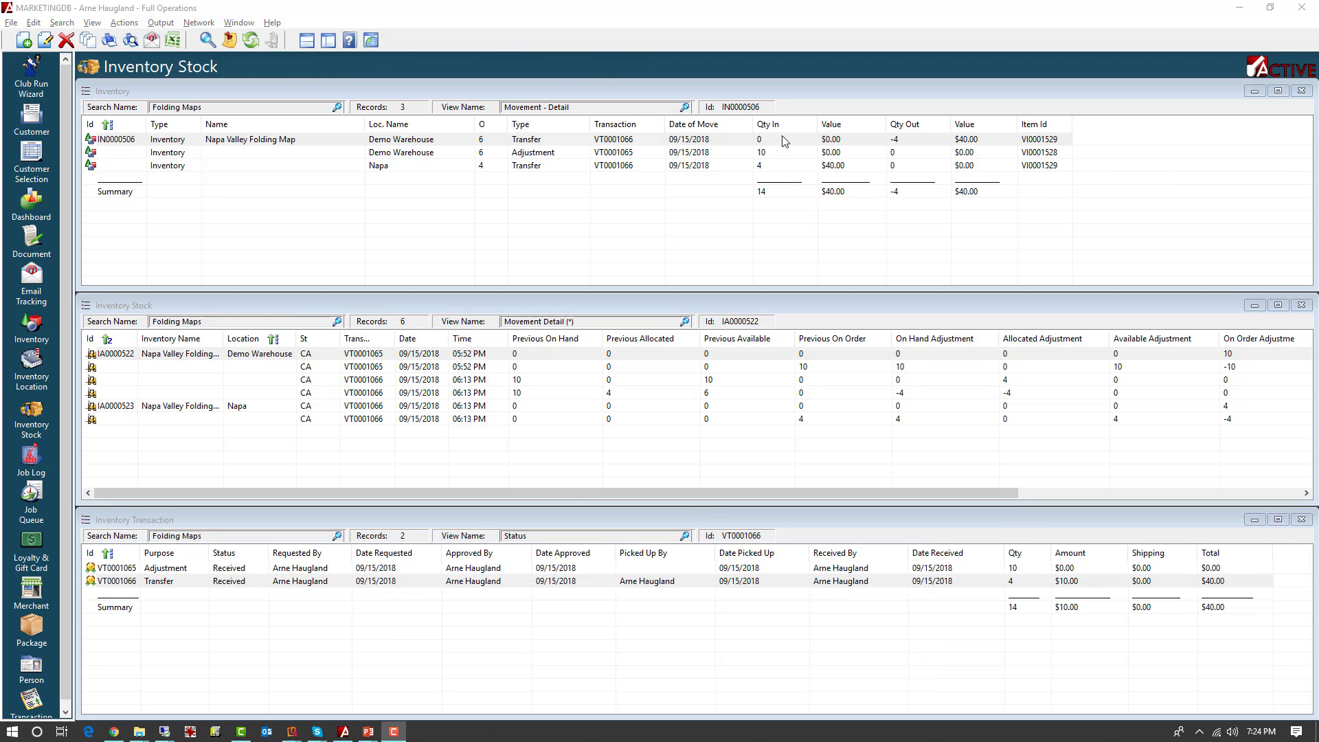
Set the Inventory list back to the "Stock - by Location (*)" view and the Inventory Stock list back to "Stock Levels"
left_click(686, 109)
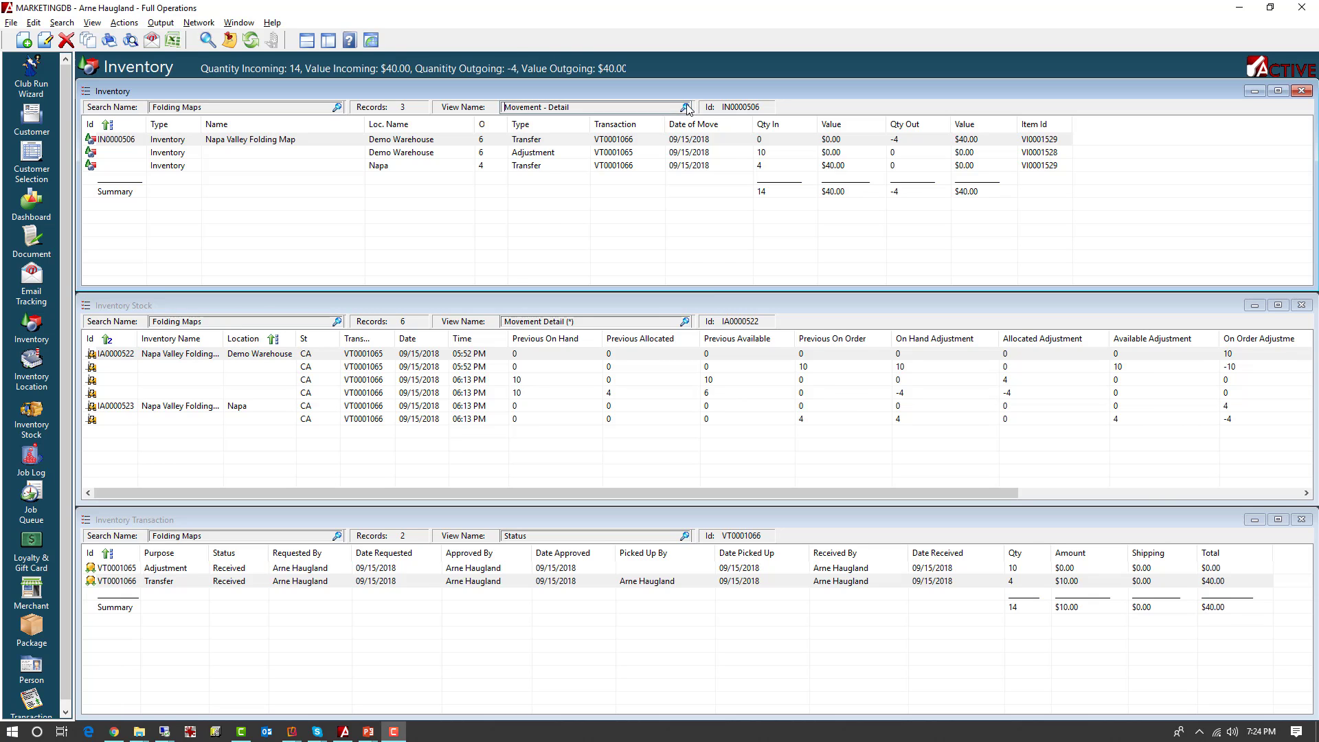
left_click(686, 109)
left_click(558, 288)
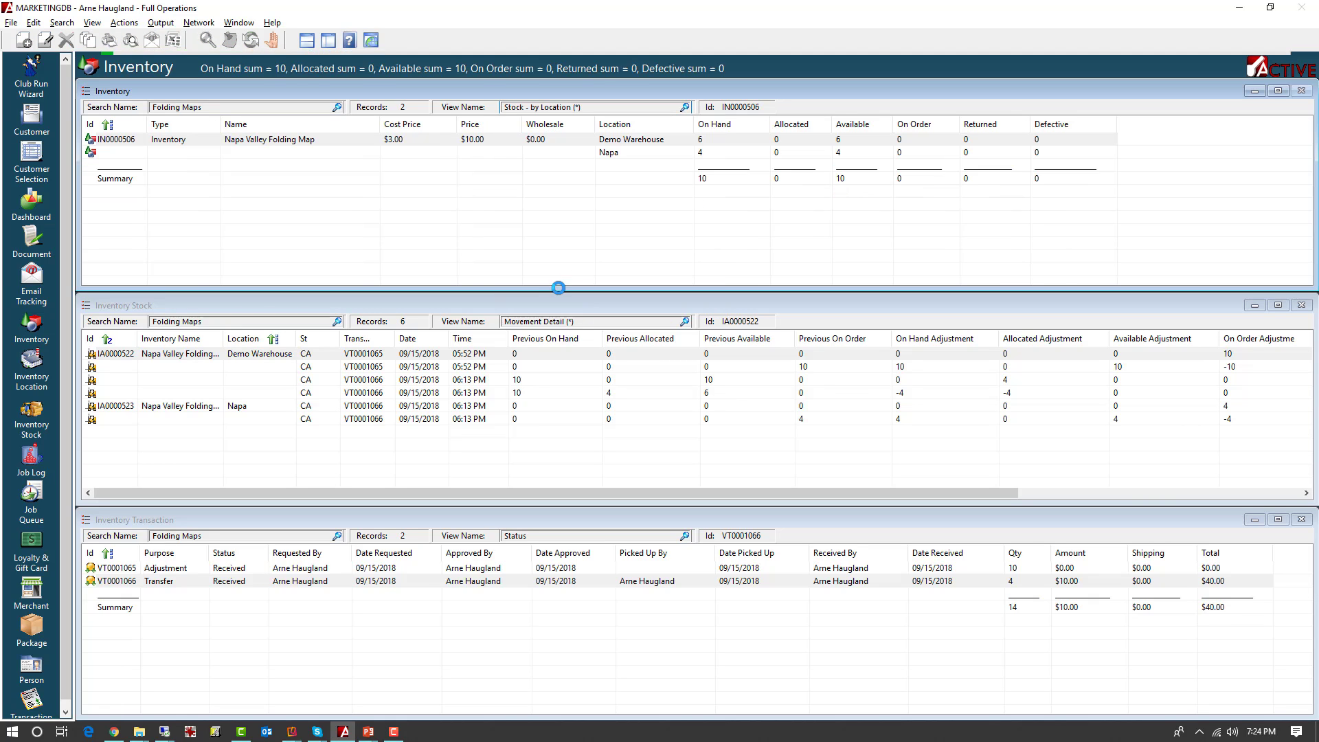
left_click(685, 321)
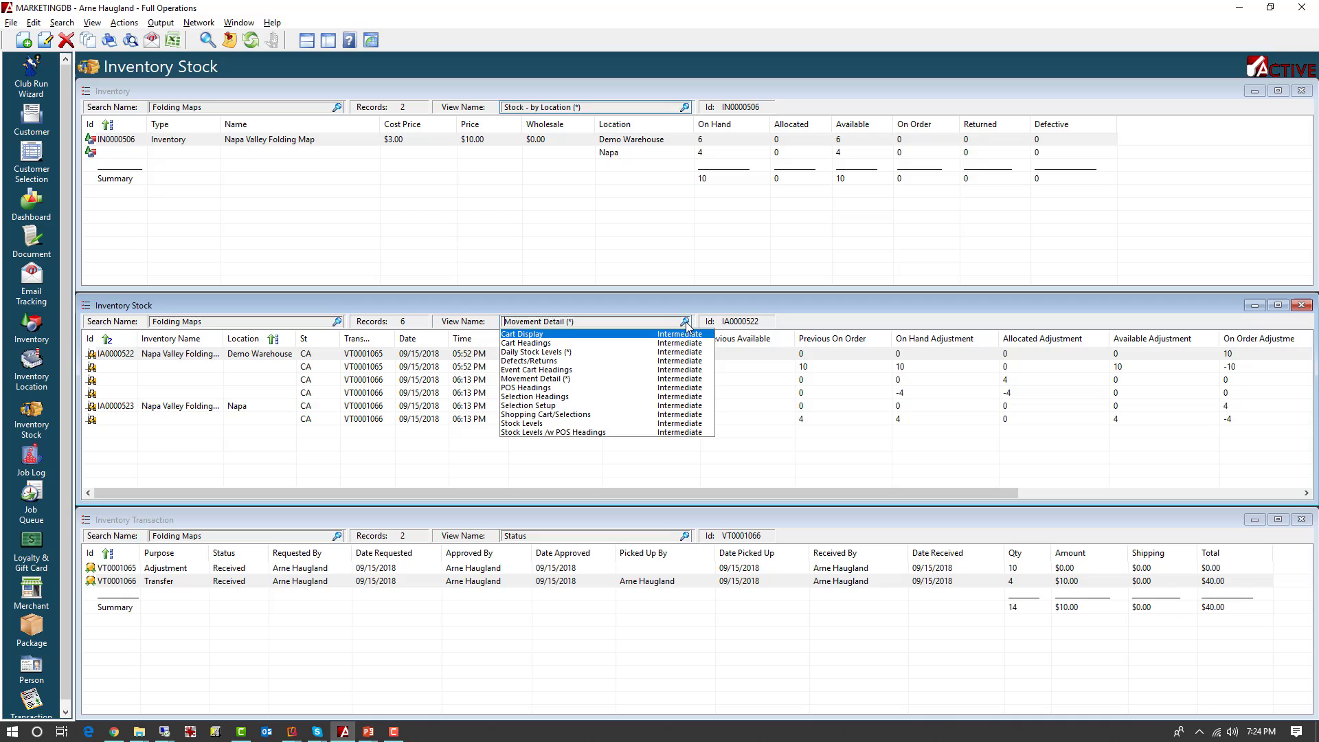
left_click(576, 424)
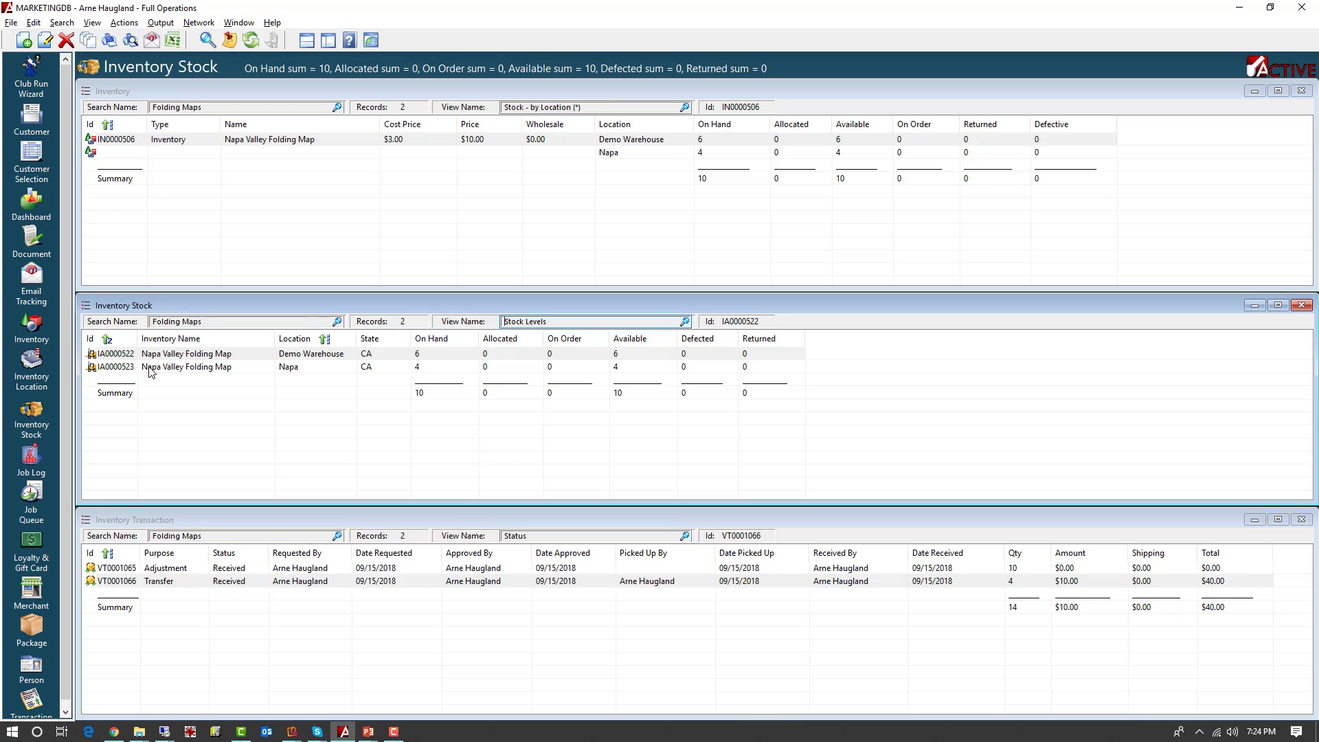
Create and save a Napa Valley Folding Map stock record for the Healdsburg location, close it, and check the location in the Inventory list
left_click(118, 368)
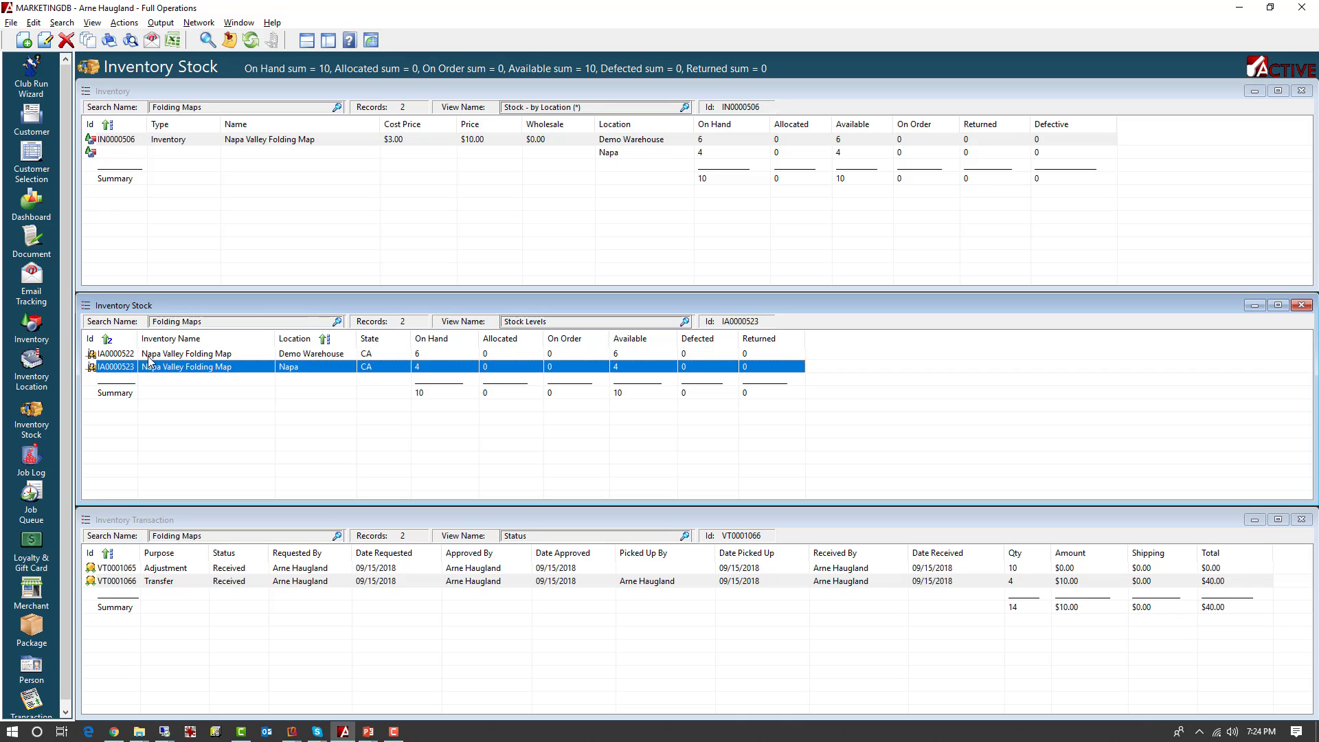
left_click(16, 41)
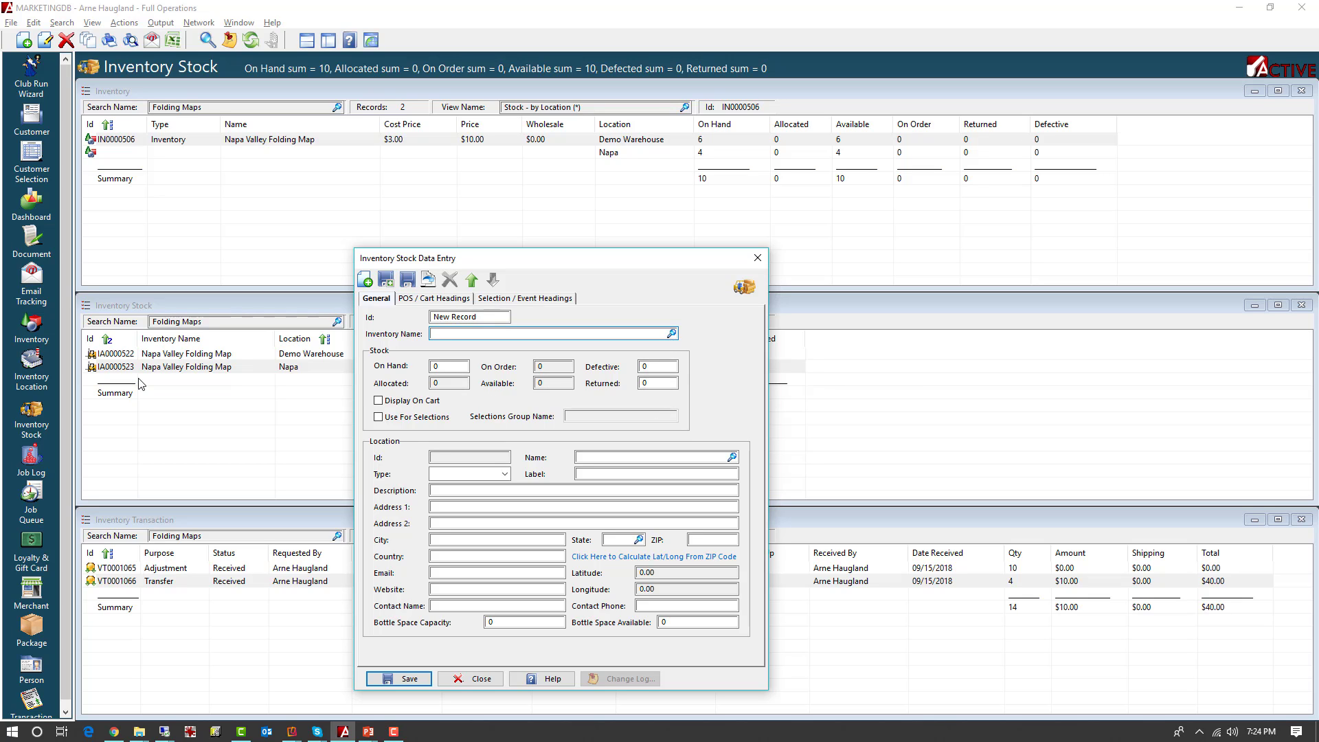
type("n")
key("Return")
left_click(732, 457)
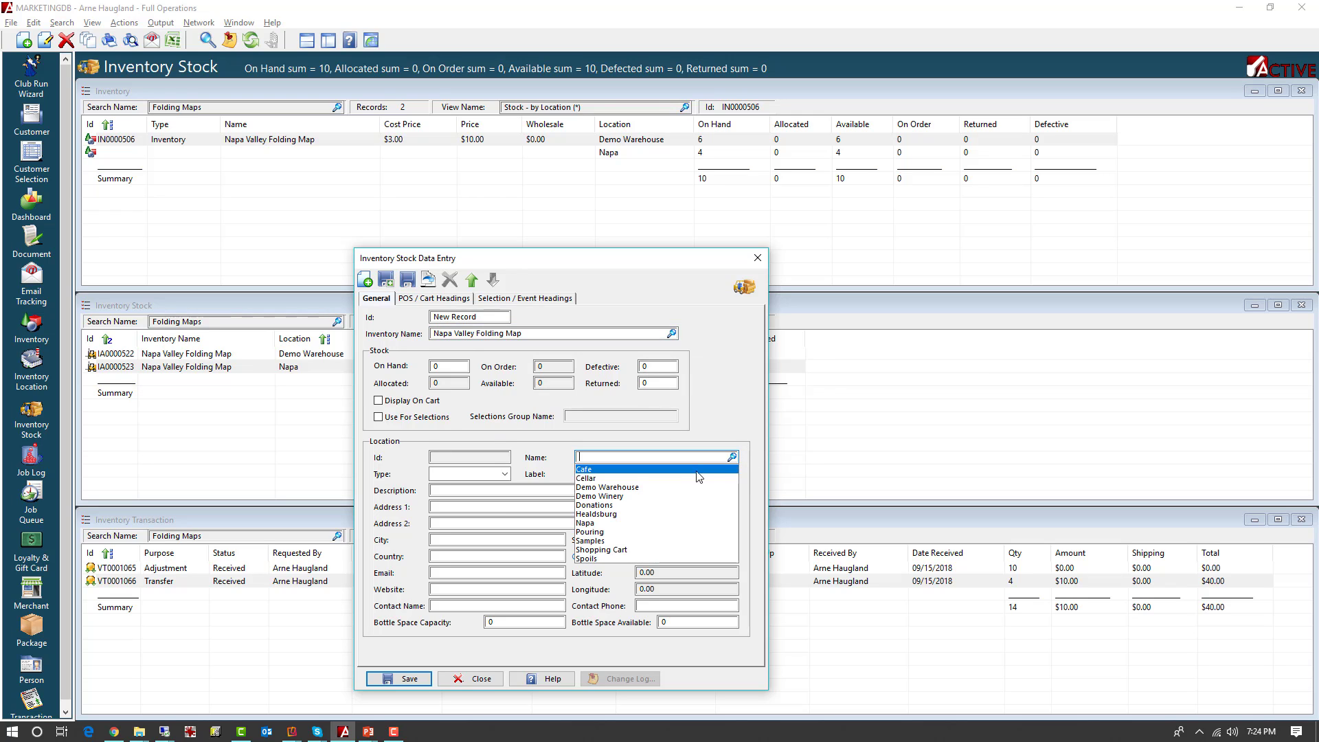
left_click(615, 514)
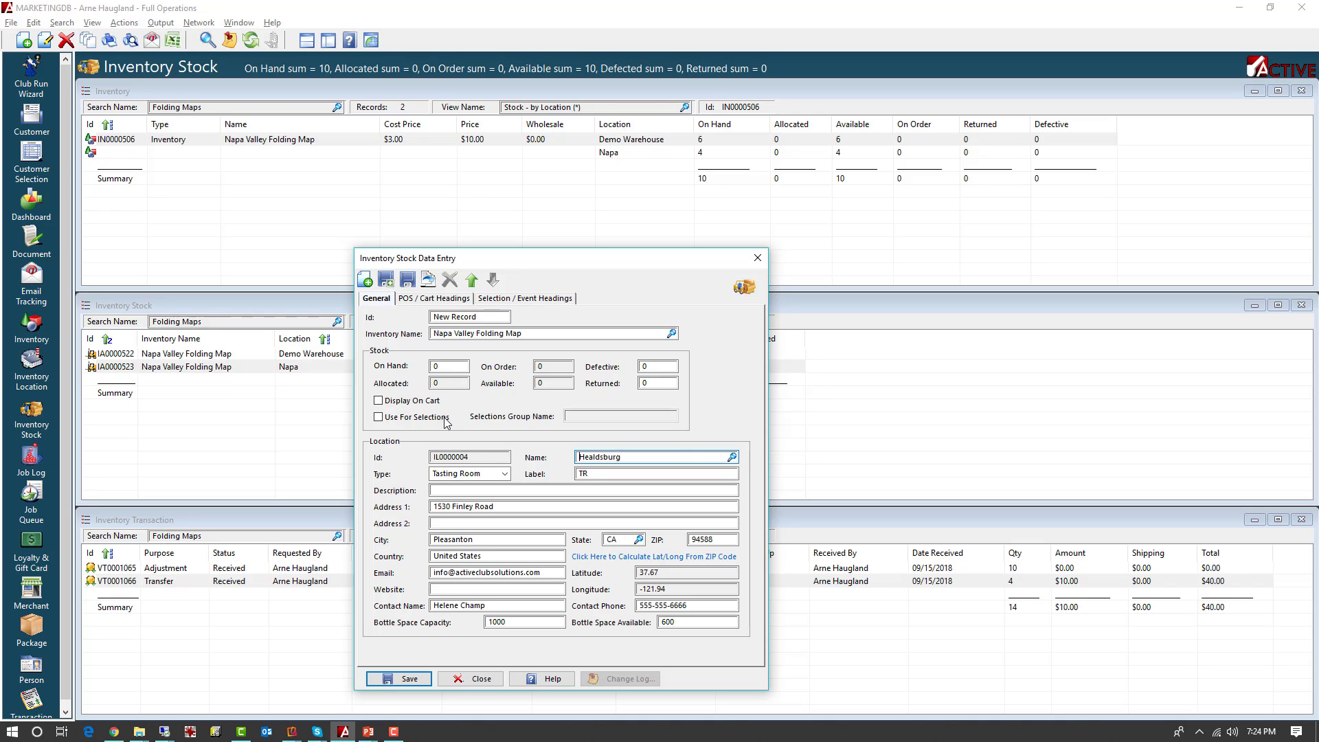
left_click(448, 365)
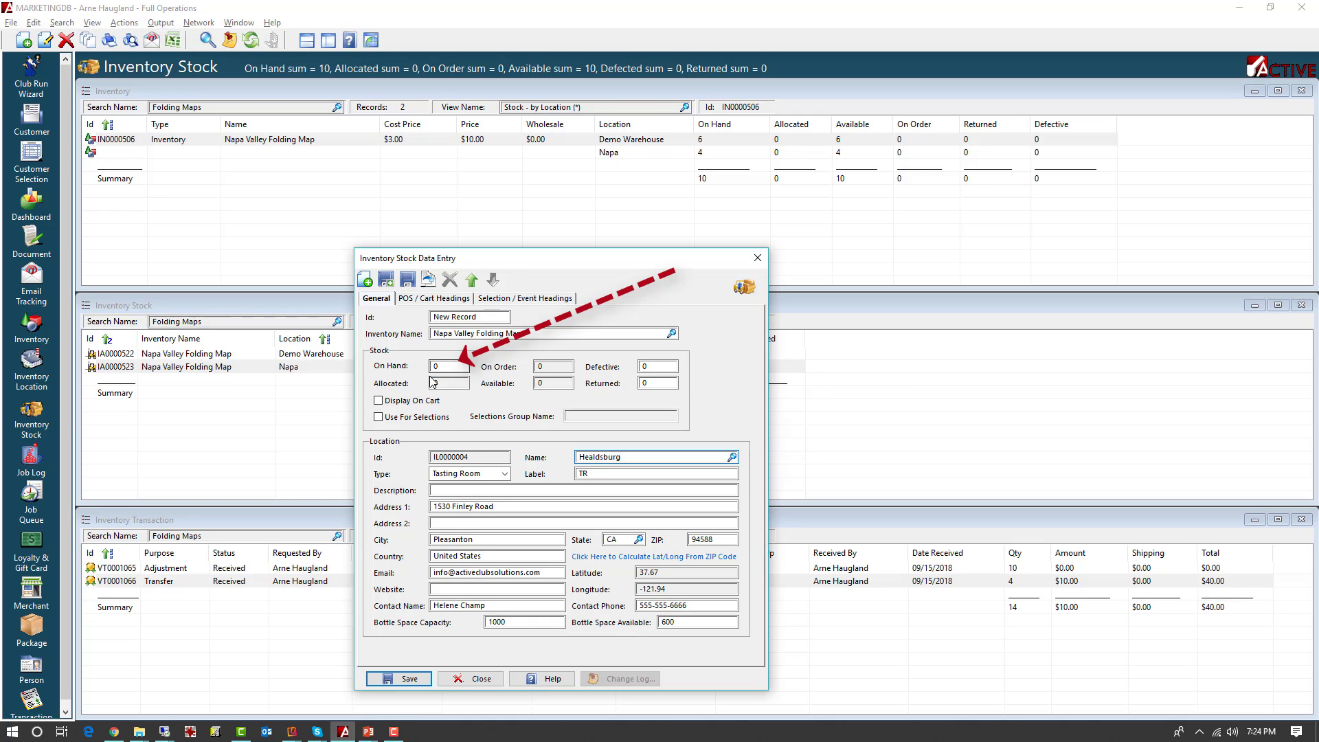
left_click(409, 679)
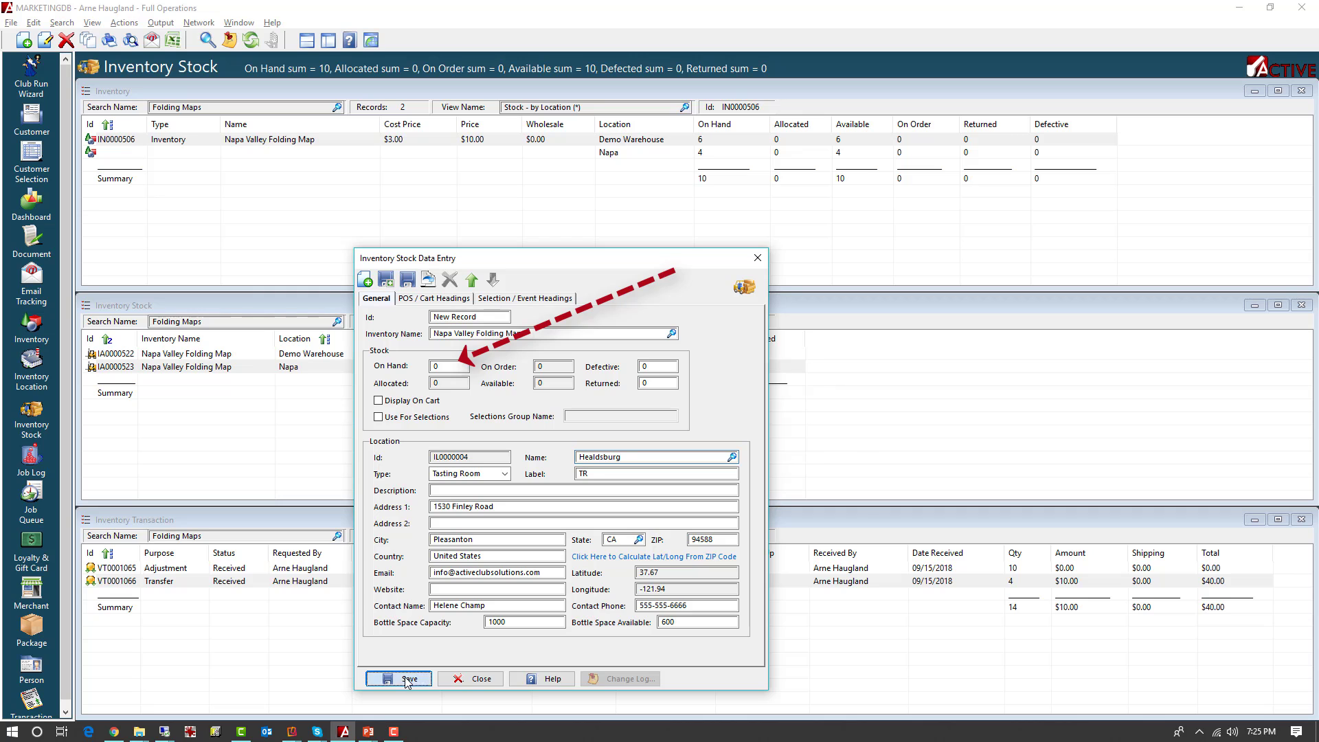
left_click(481, 679)
left_click(282, 91)
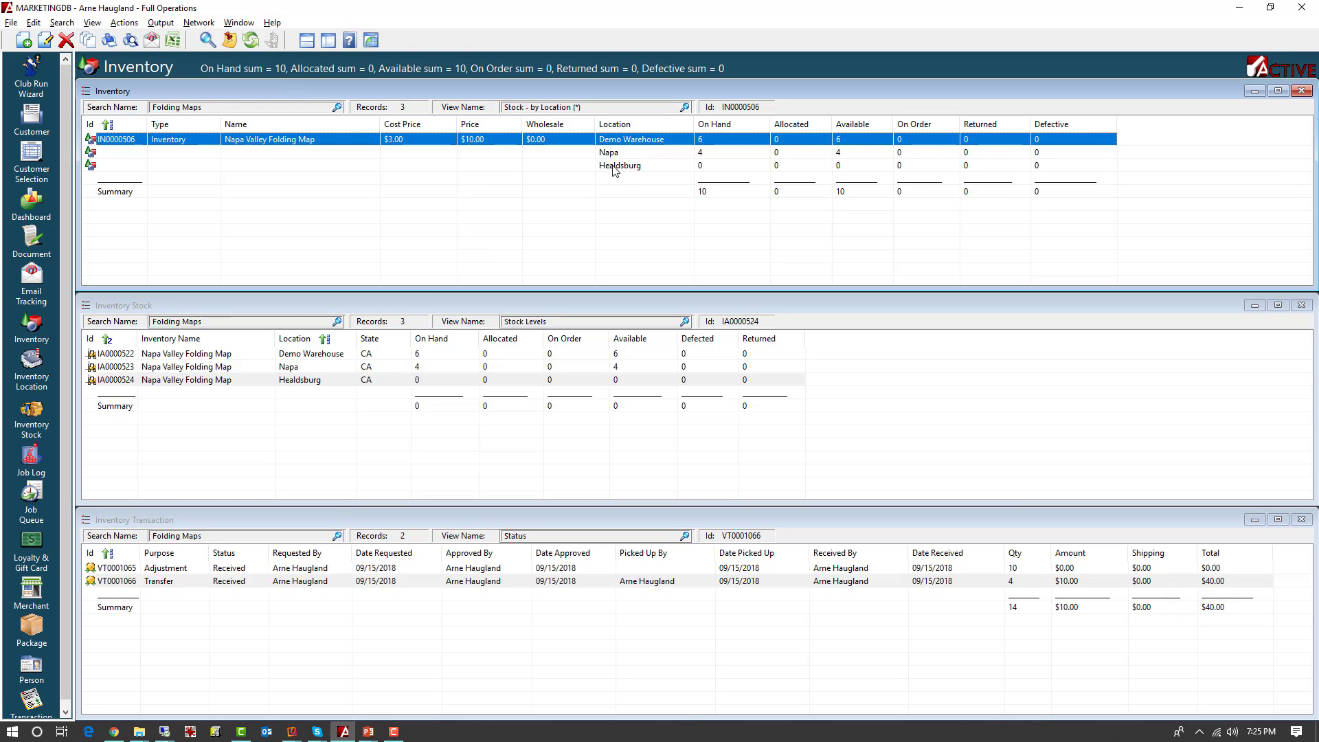
left_click(612, 166)
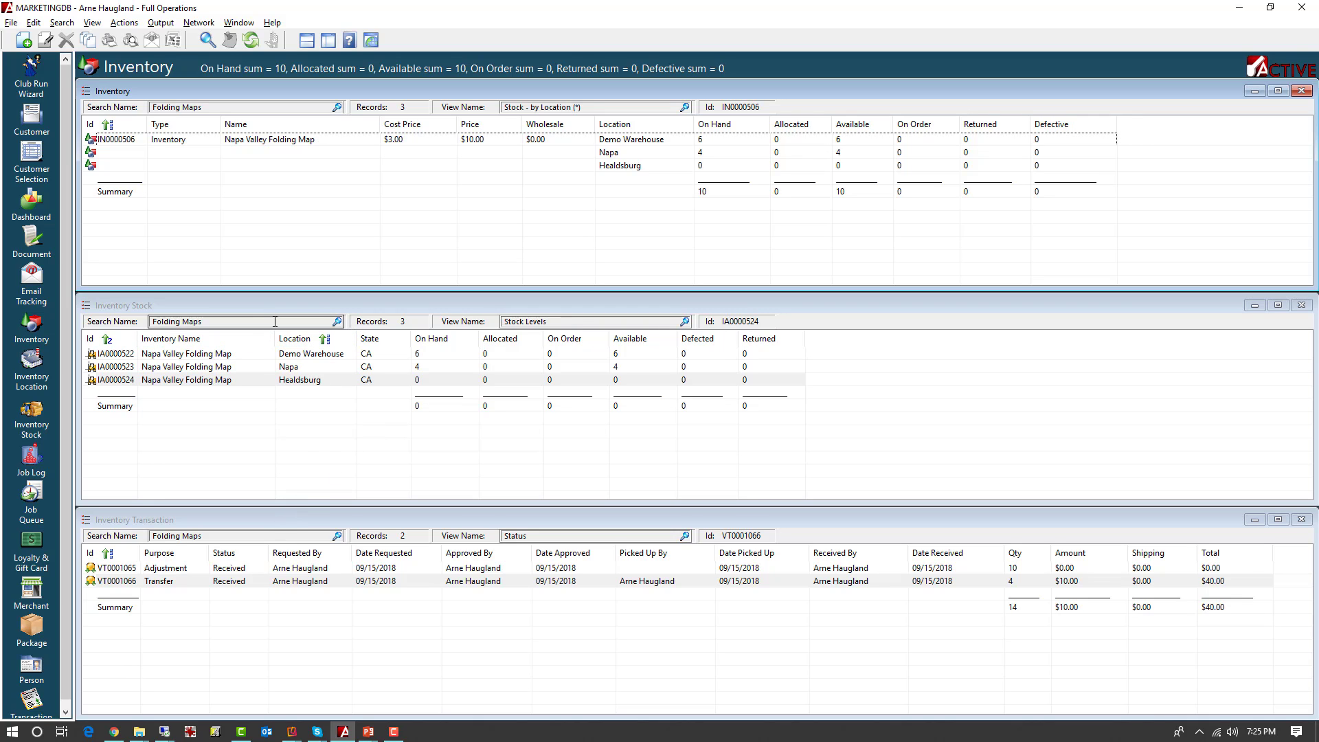
Start a new inventory transaction with the purpose Transfer, from the Demo Warehouse location to the Healdsburg location
left_click(291, 521)
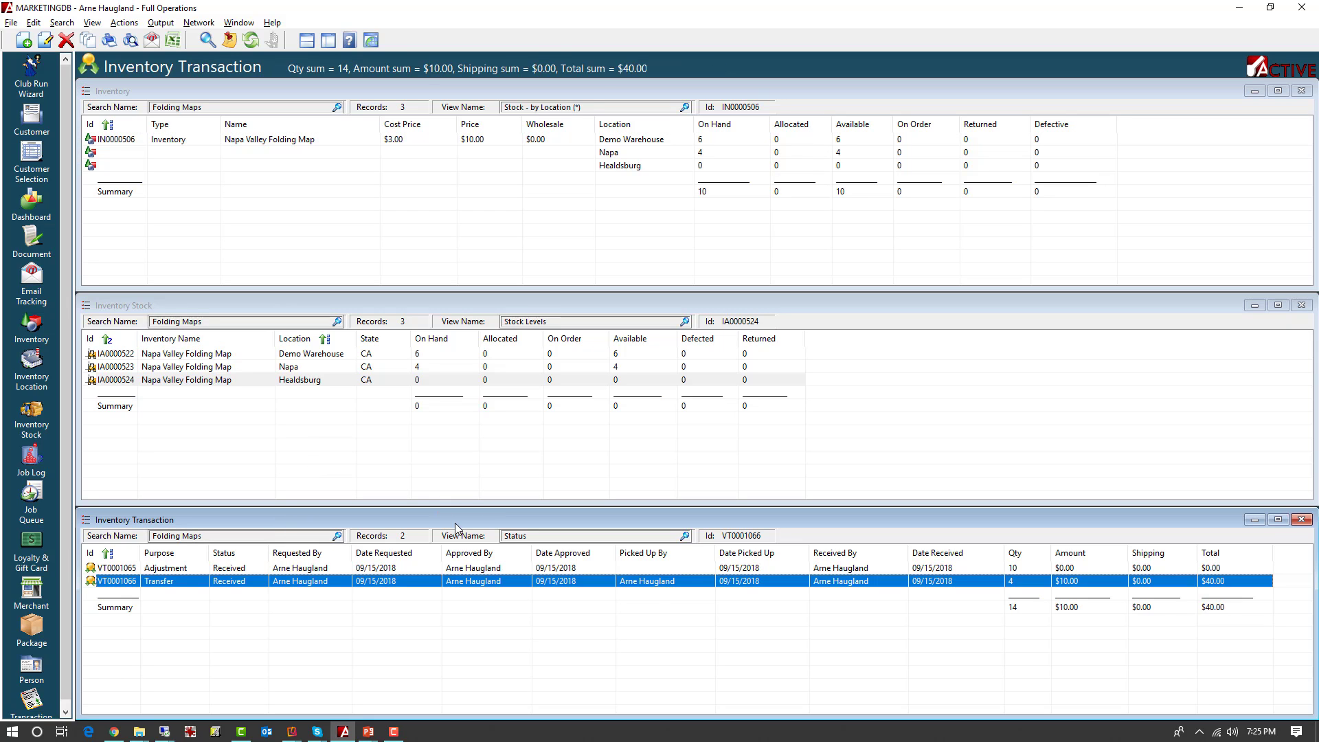
key("Up")
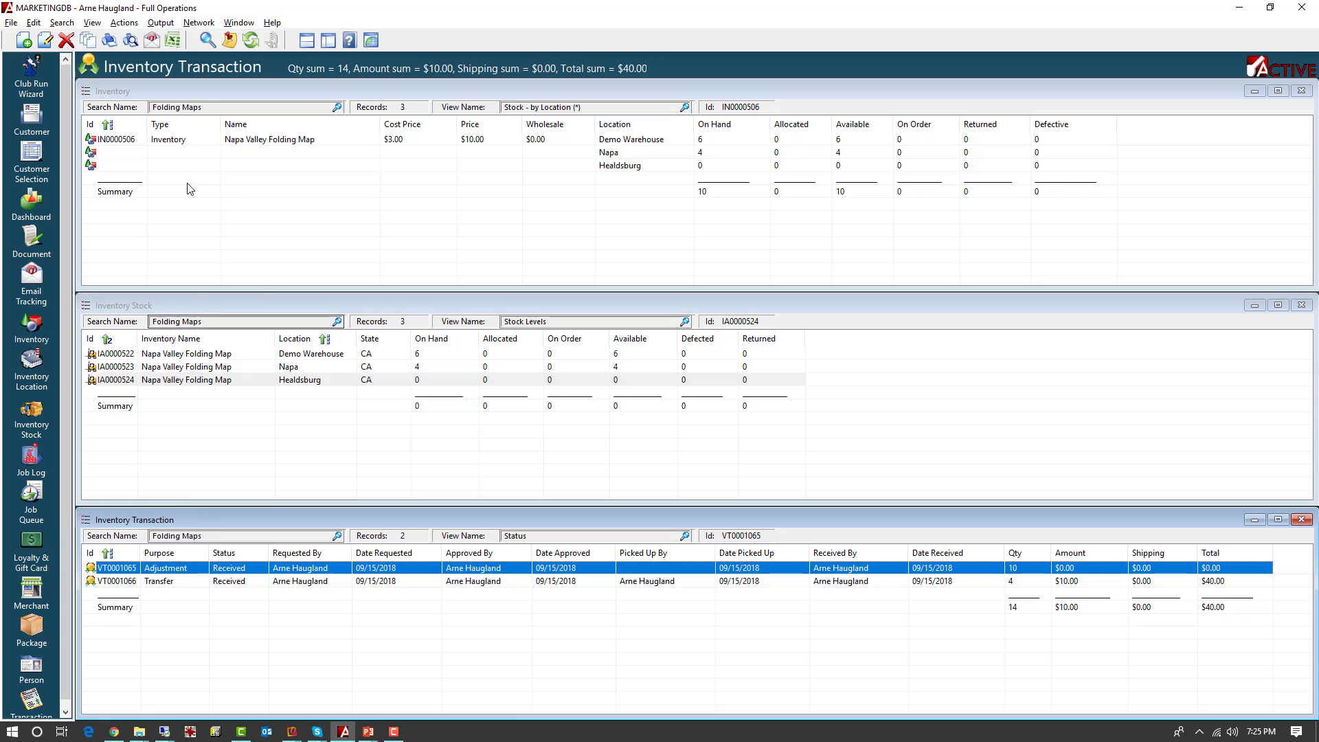
right_click(530, 576)
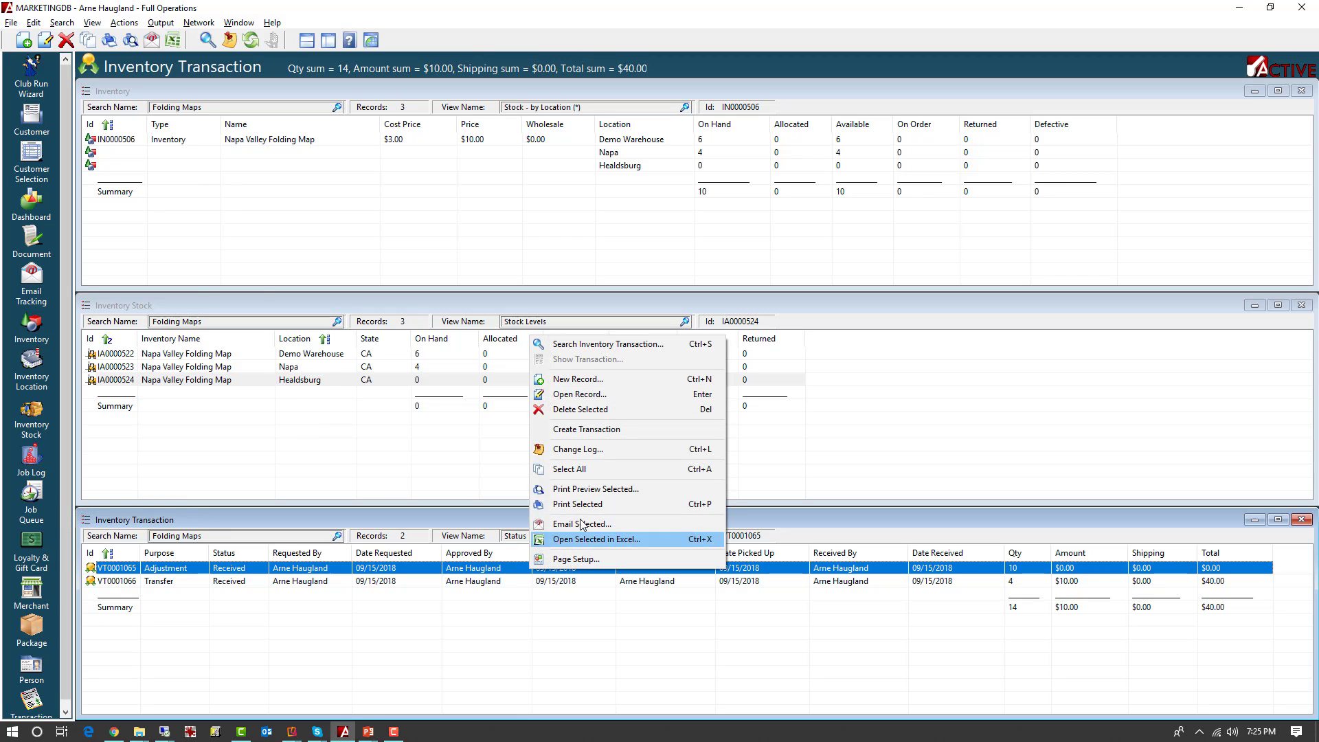
left_click(578, 380)
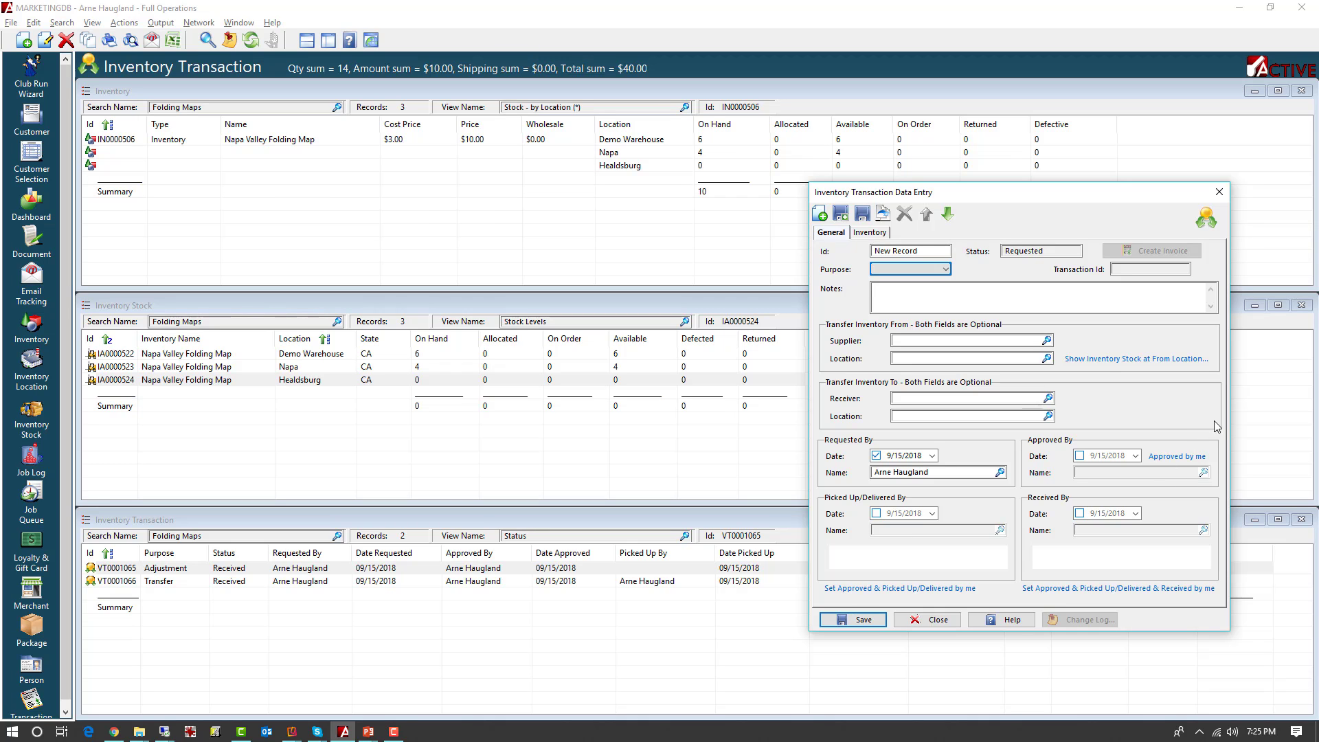
left_click(946, 269)
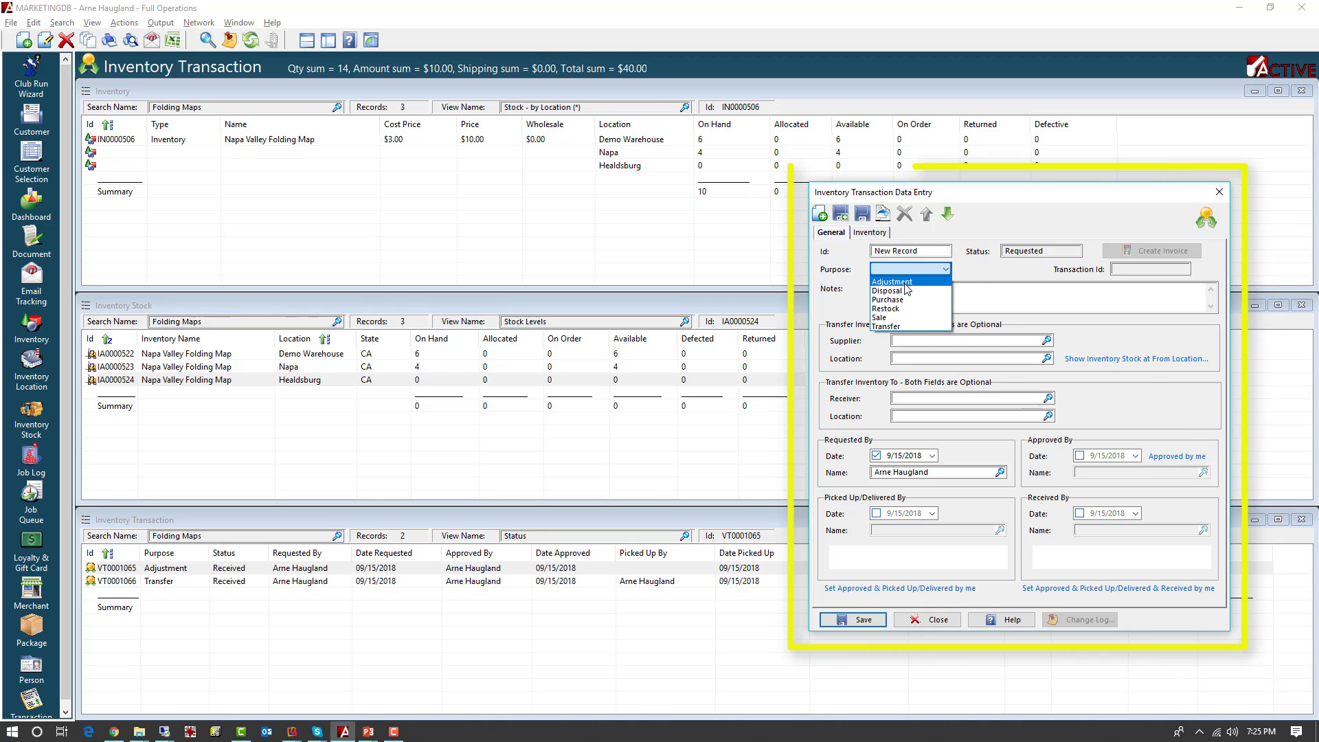
left_click(887, 327)
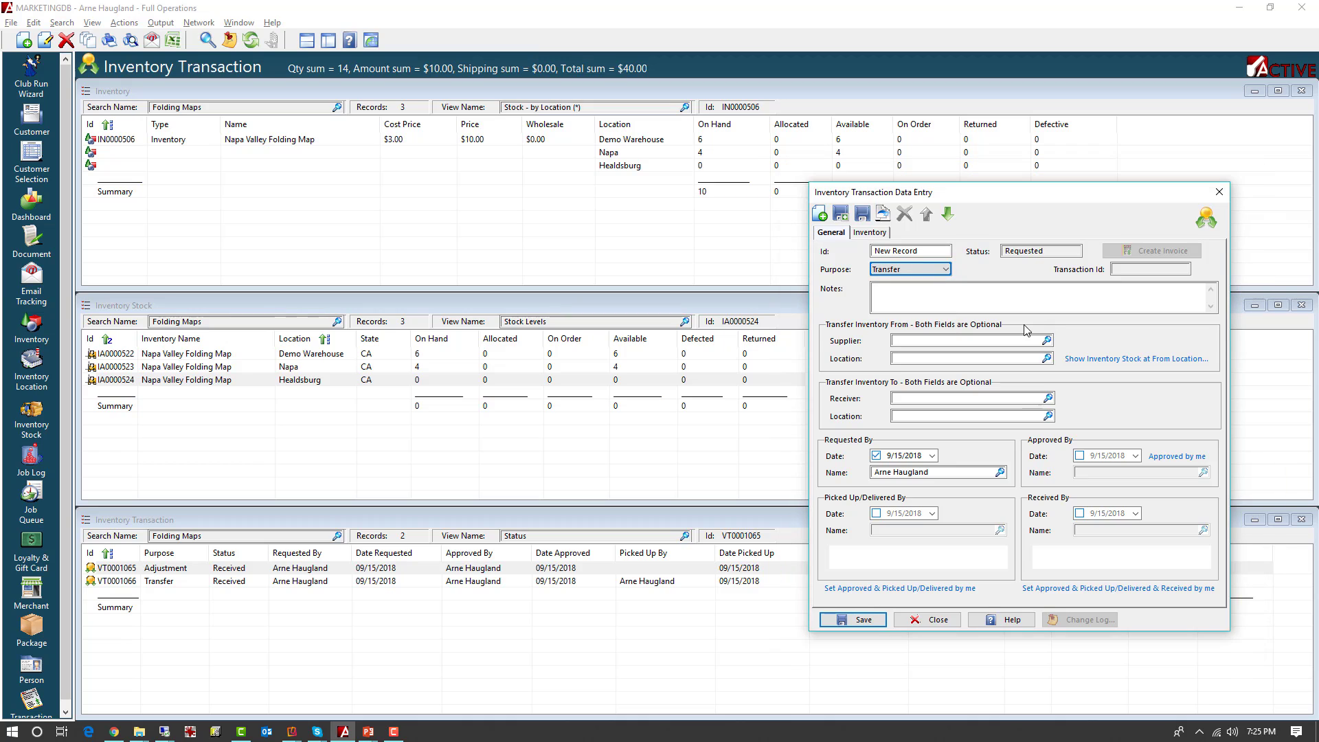
left_click(1047, 358)
left_click(967, 388)
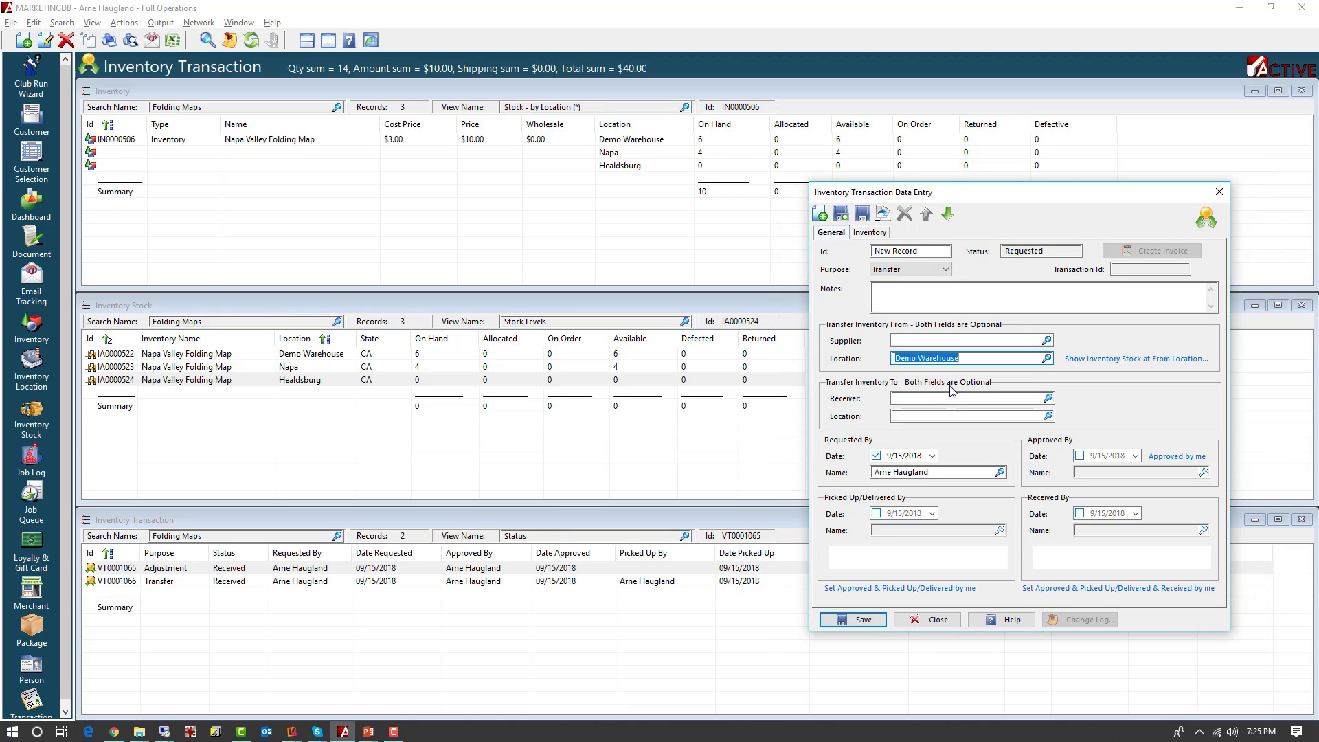
left_click(1047, 415)
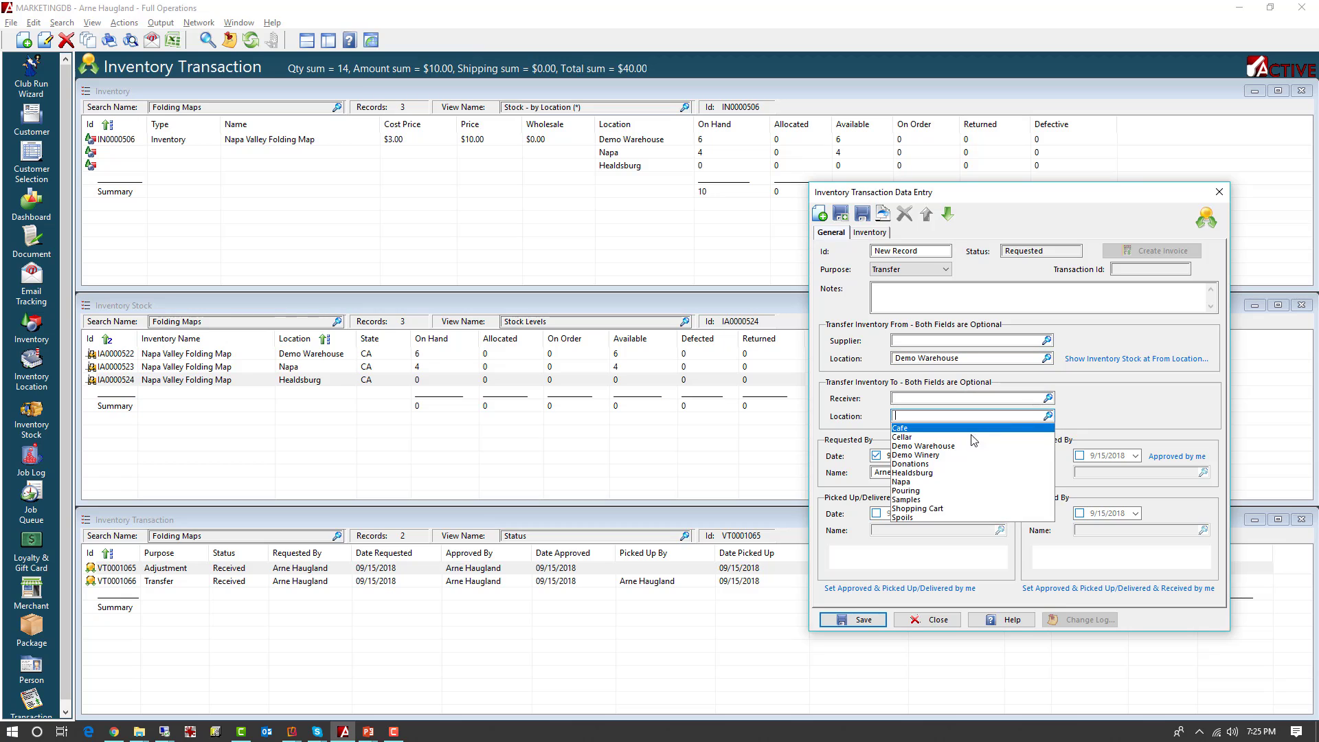
left_click(933, 474)
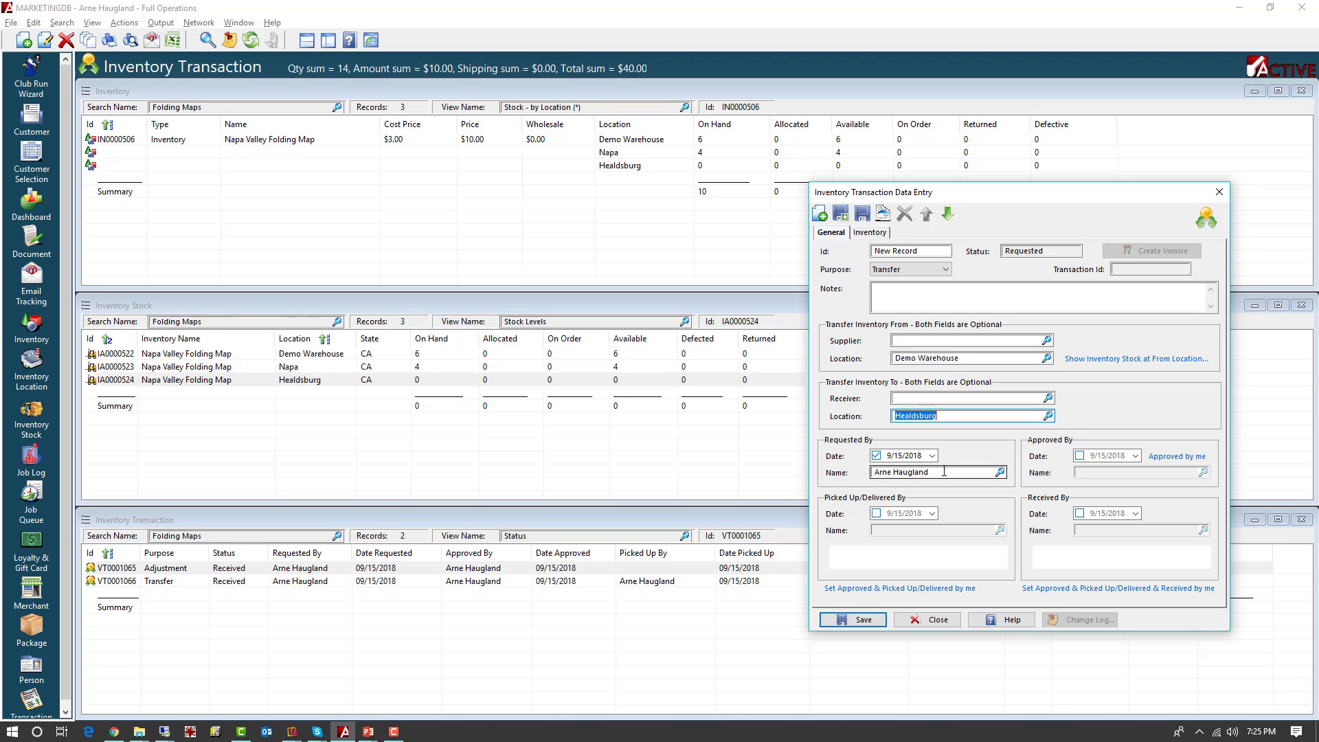
Add the Napa Valley Folding Map to the transfer's inventory items with a quantity of 5
left_click(869, 232)
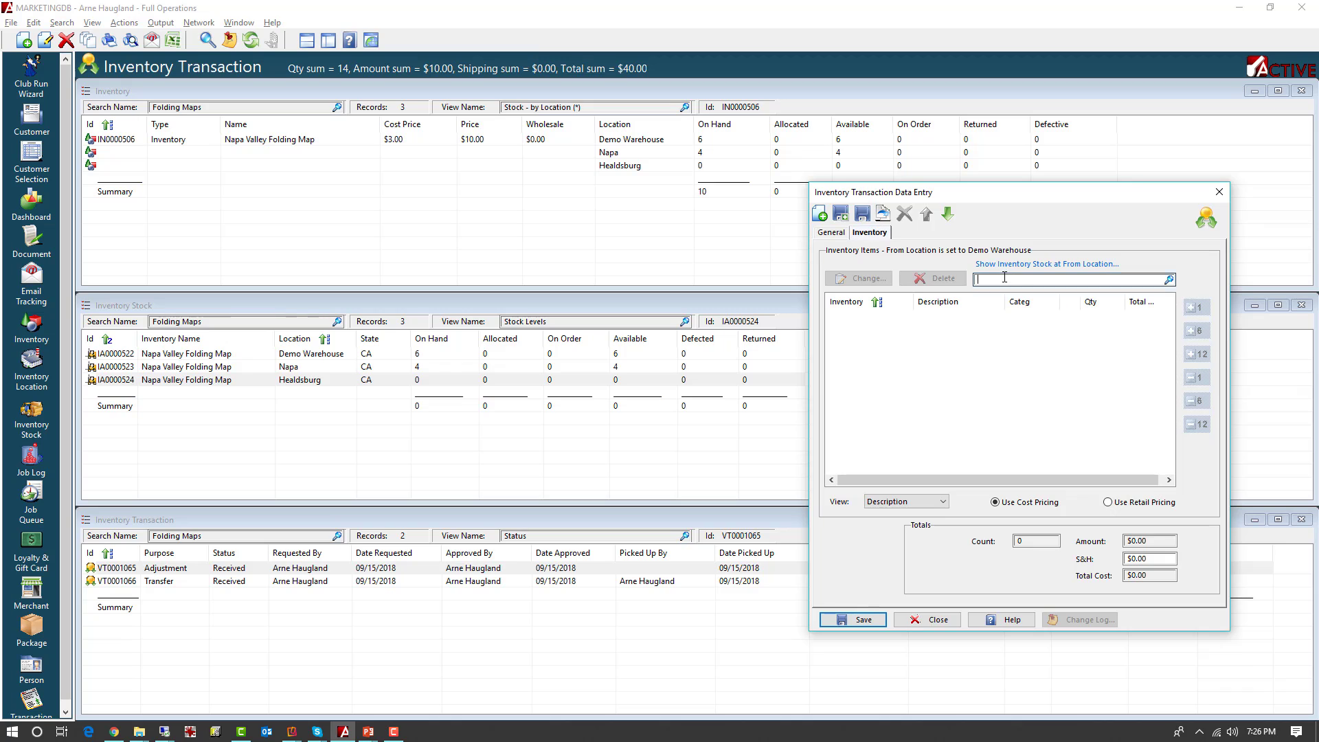
key("Tab")
type("n")
key("Return")
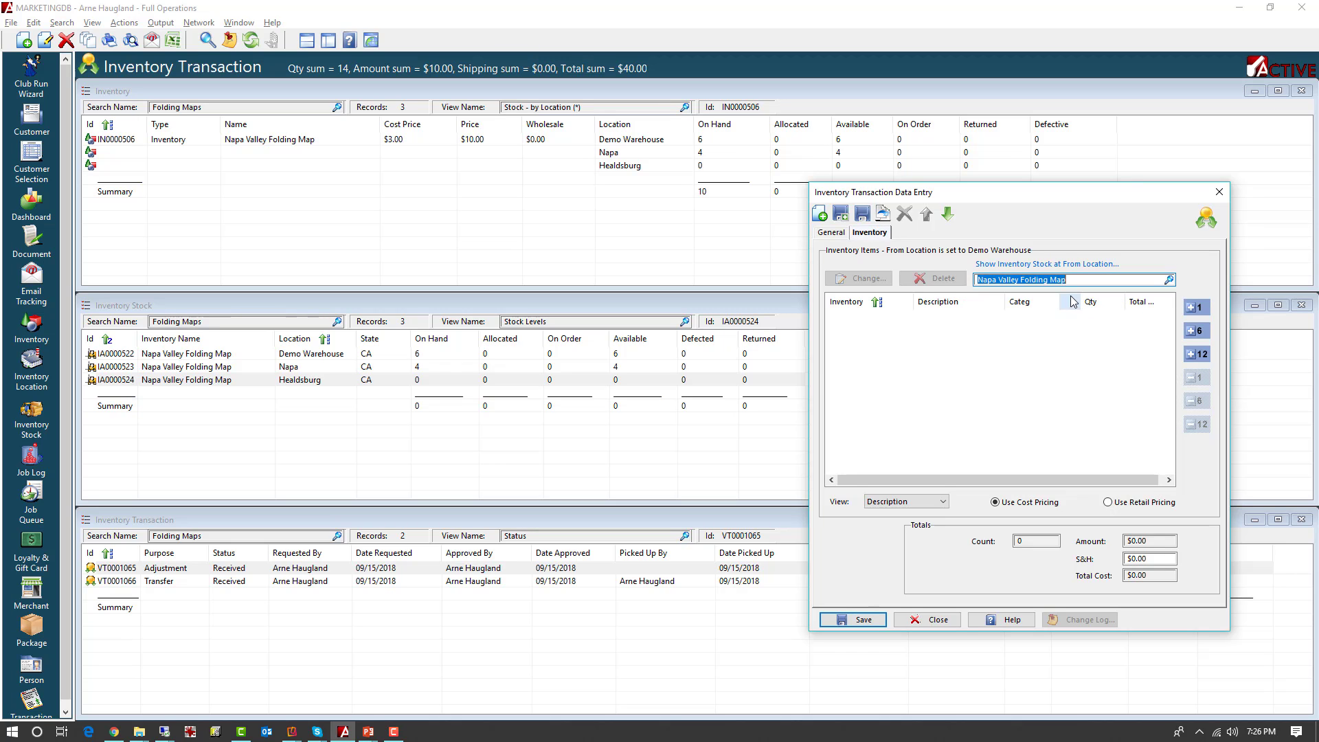
left_click(1202, 313)
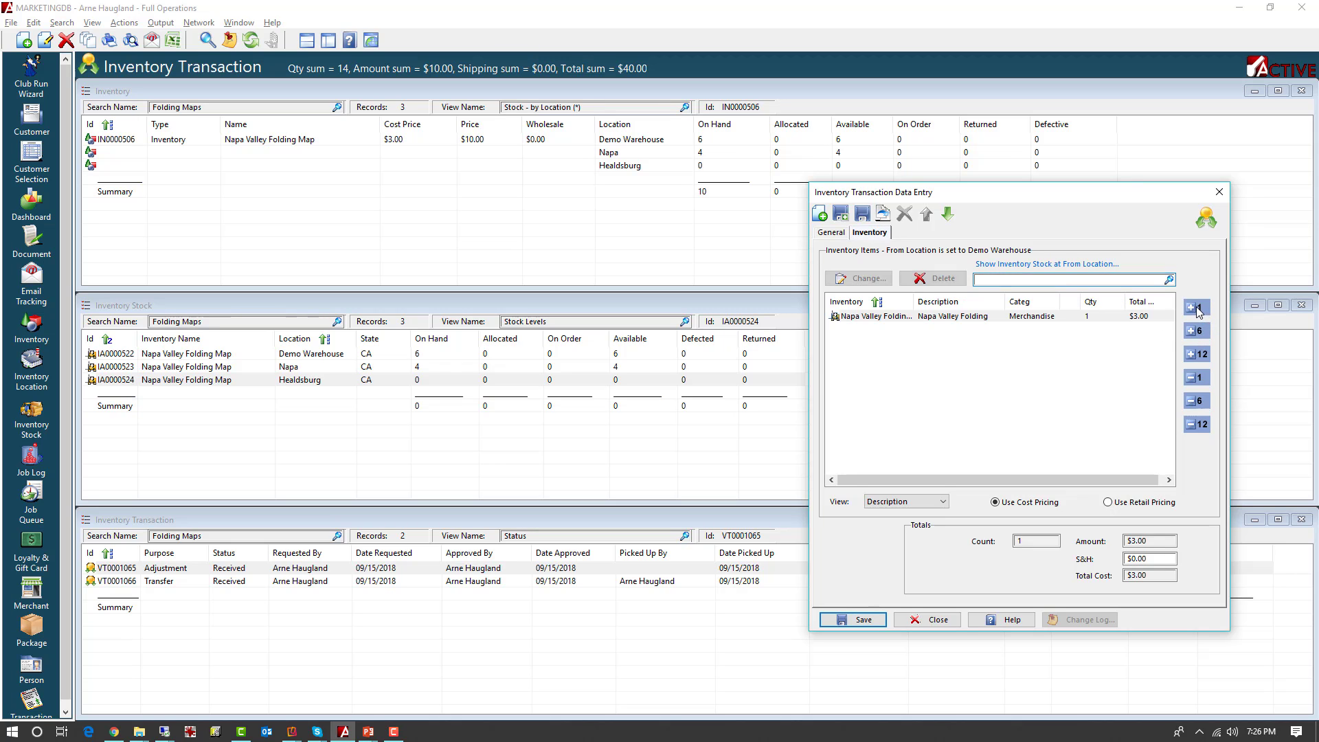
left_click(1202, 313)
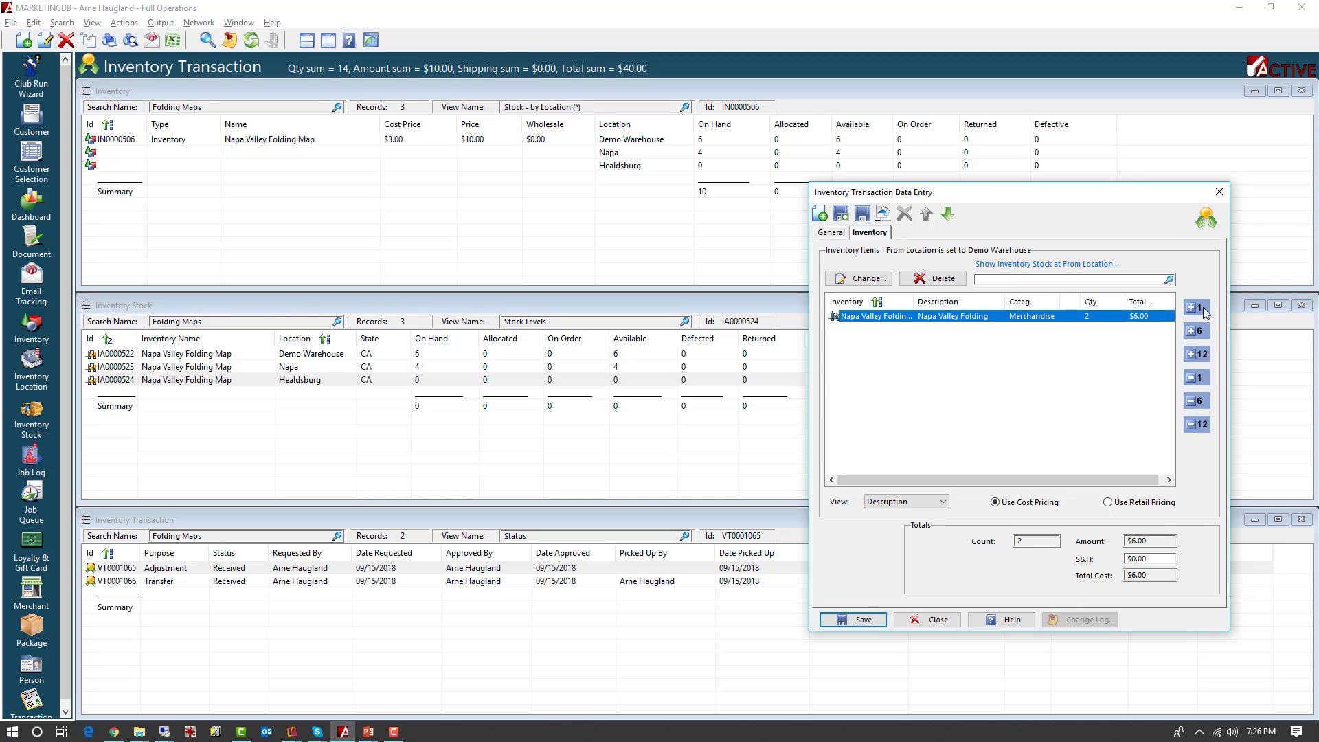
left_click(1202, 312)
left_click(1202, 312)
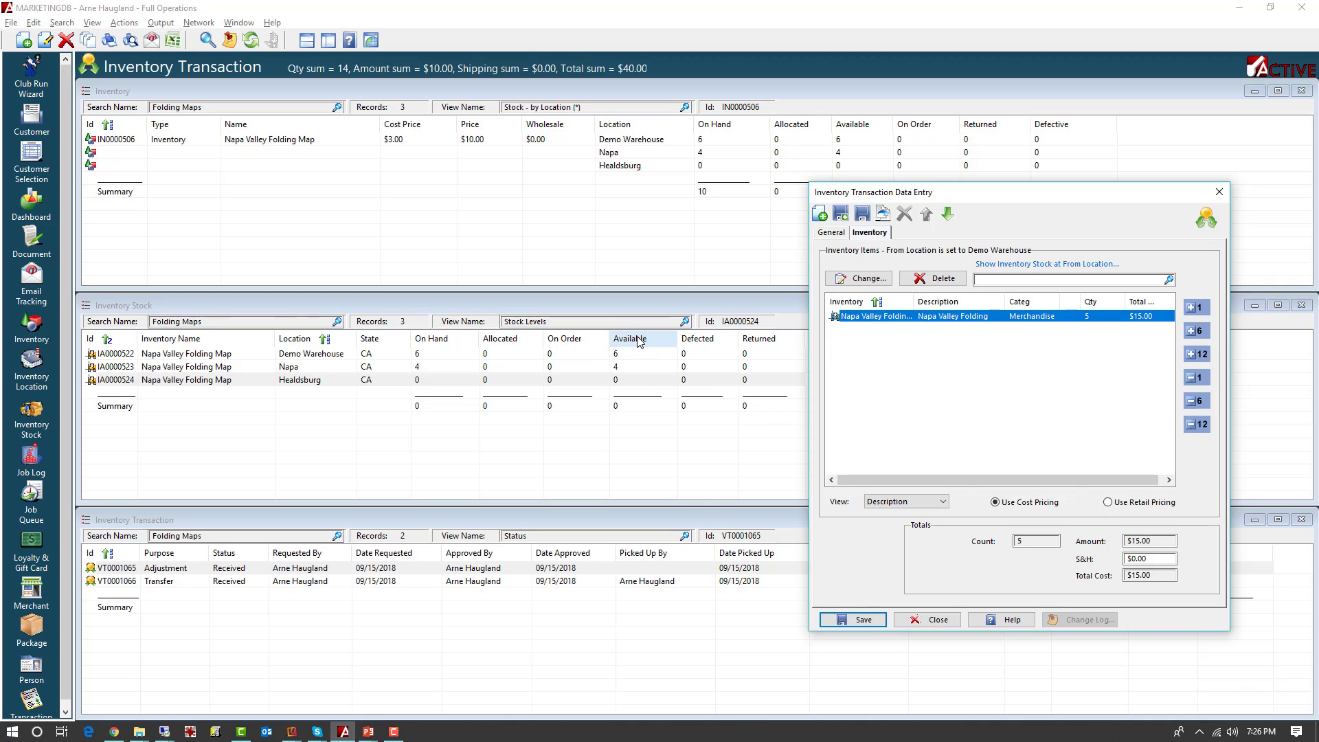
Save and close the Healdsburg transfer request, reopen it to review its approval and pickup details, and close it again
left_click(832, 233)
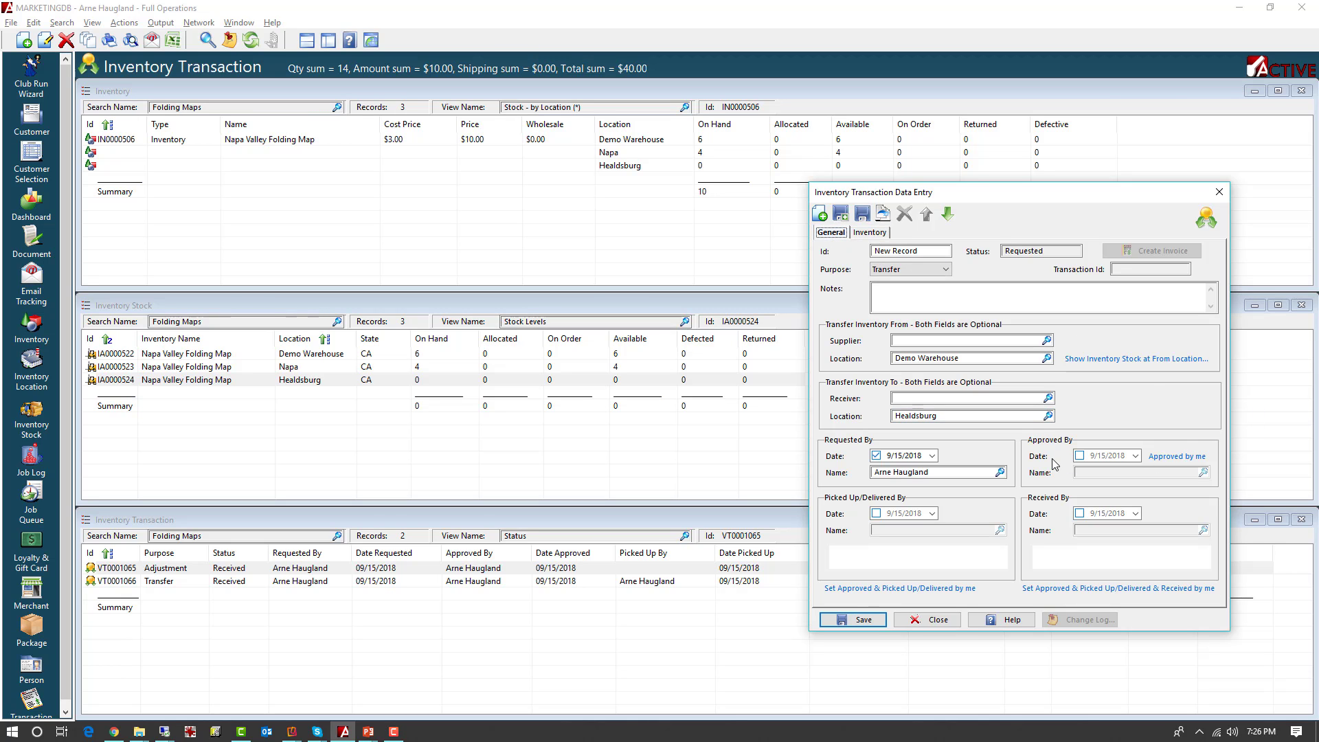
left_click(859, 622)
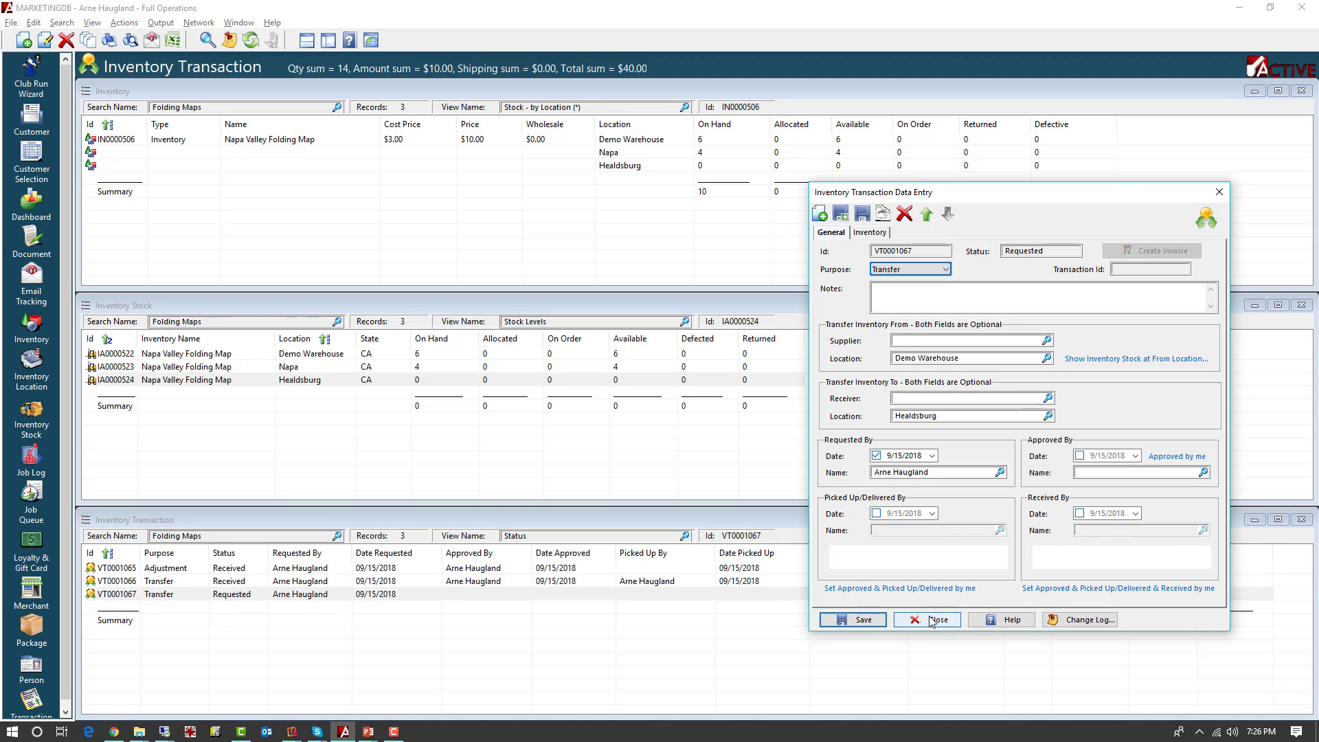
left_click(932, 621)
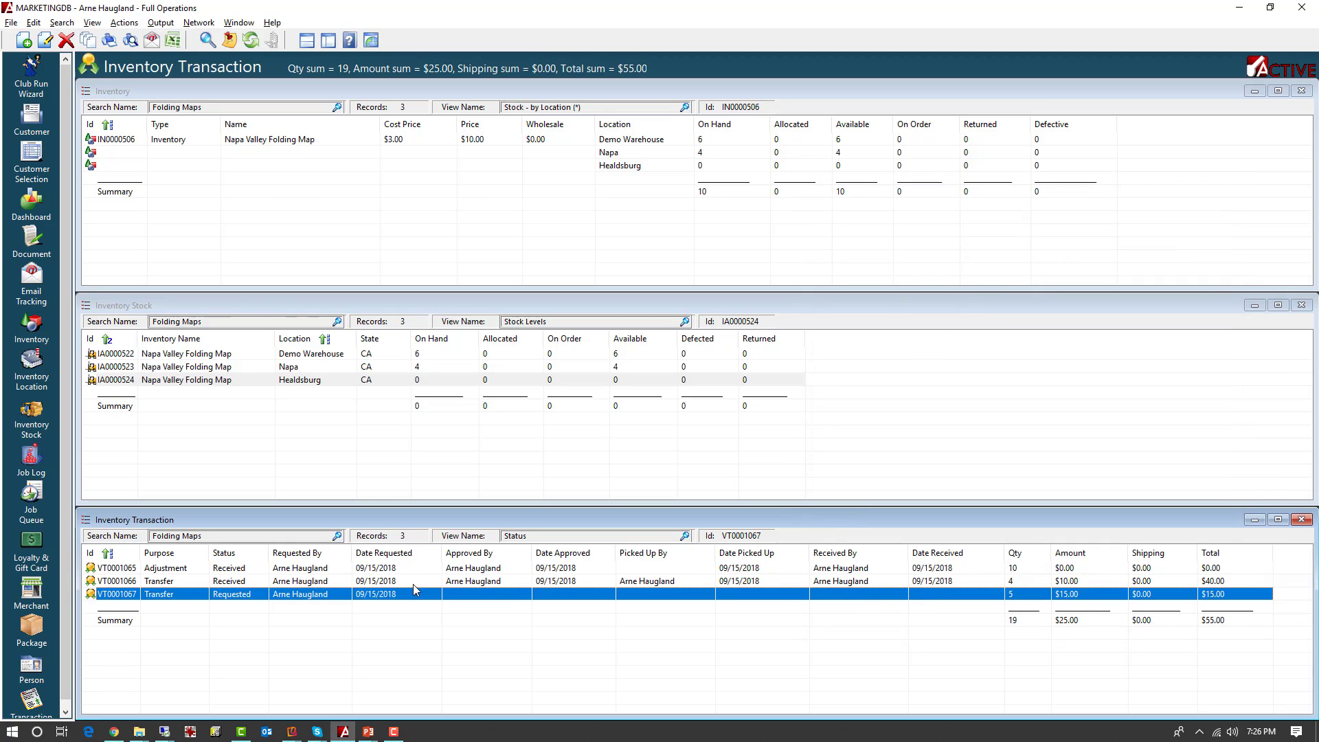
double_click(358, 595)
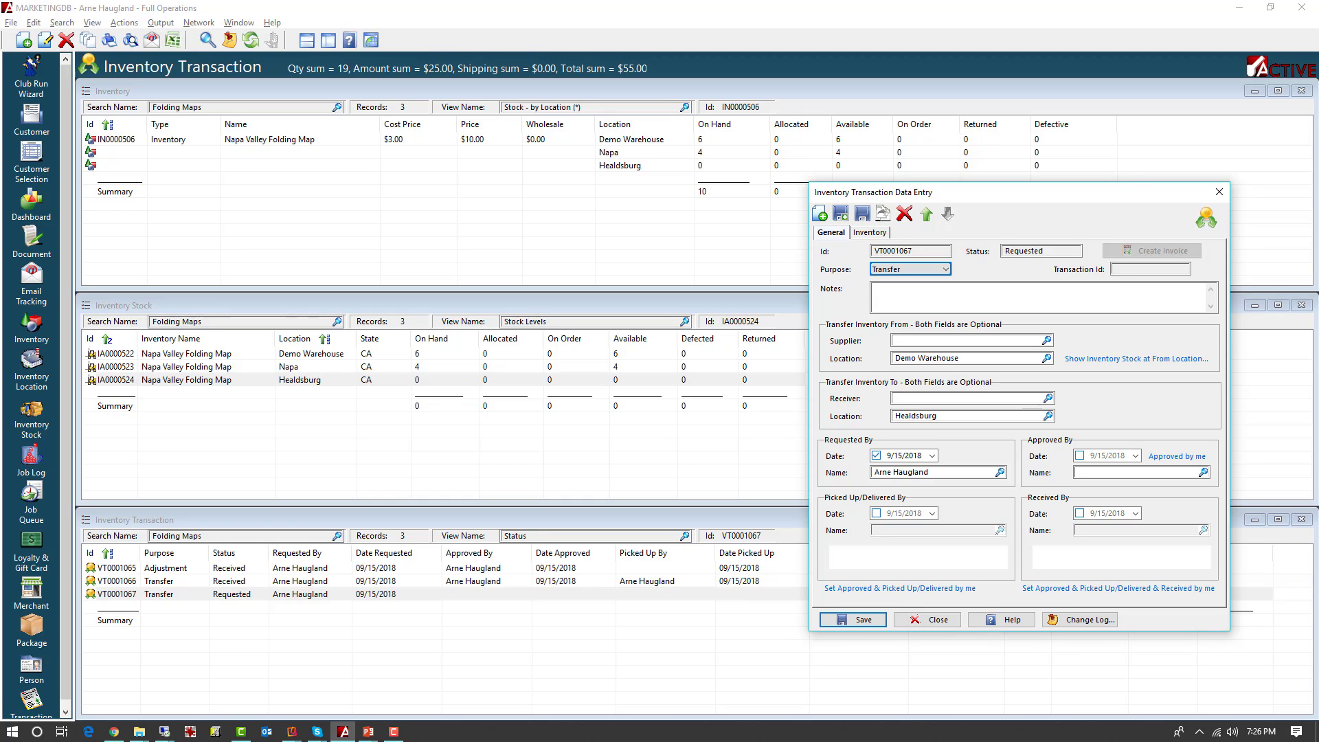
left_click(1220, 192)
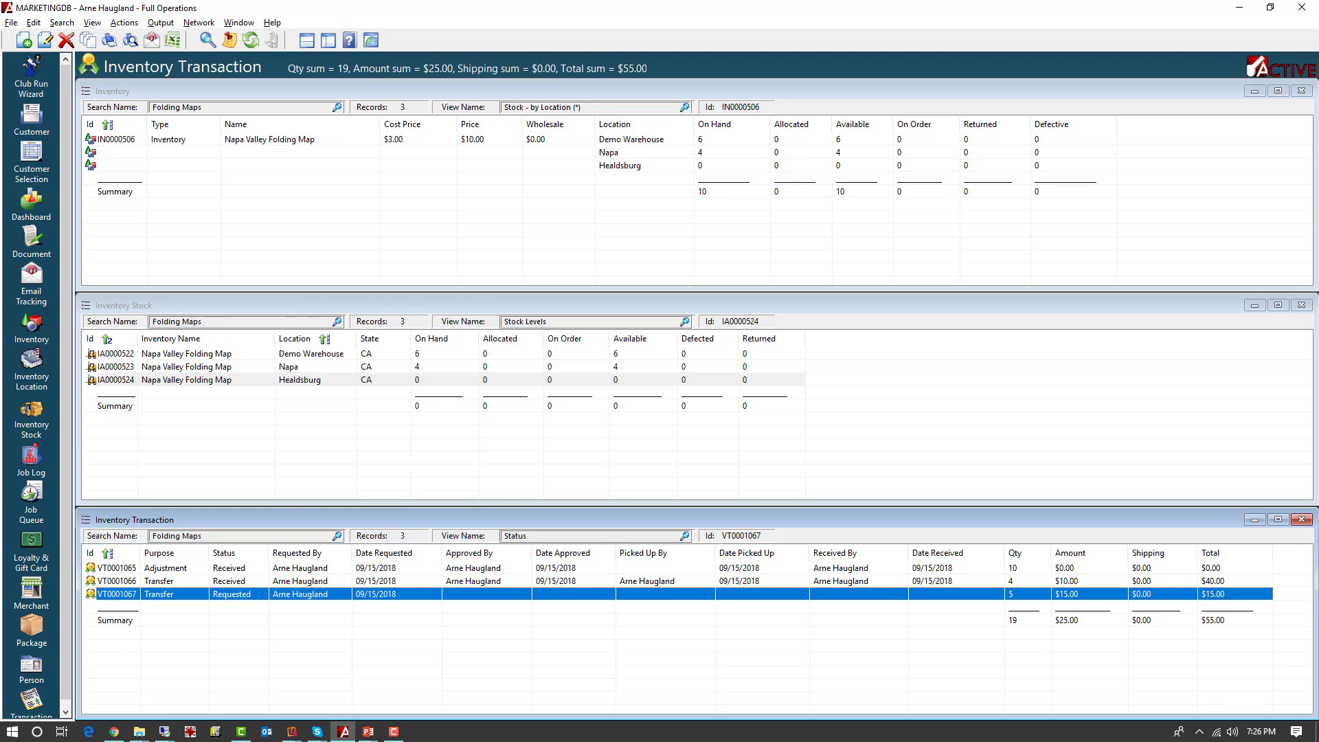
Switch to the Demo Warehouse iPad's Inventory Transactions to approve the Healdsburg transfer, and return to the desktop lists to review the allocated and on-order quantities
key("alt+Tab")
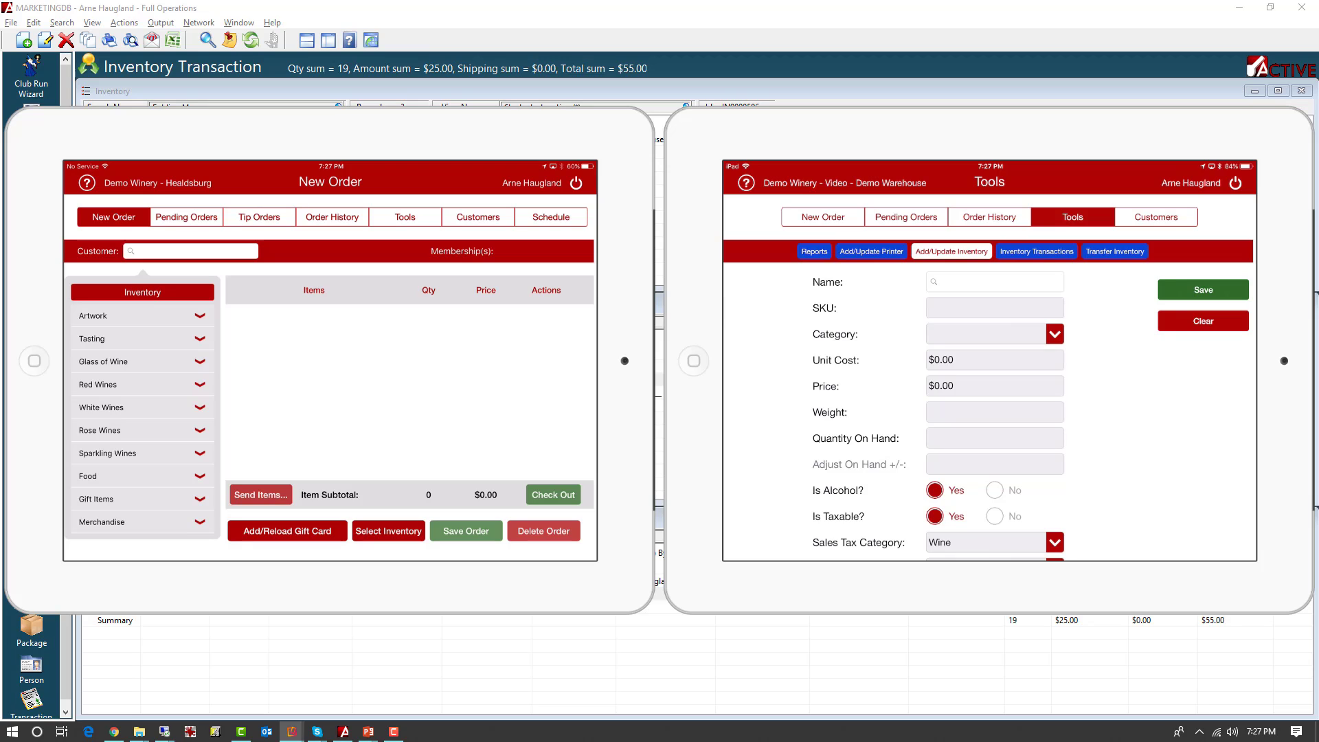
left_click(1037, 251)
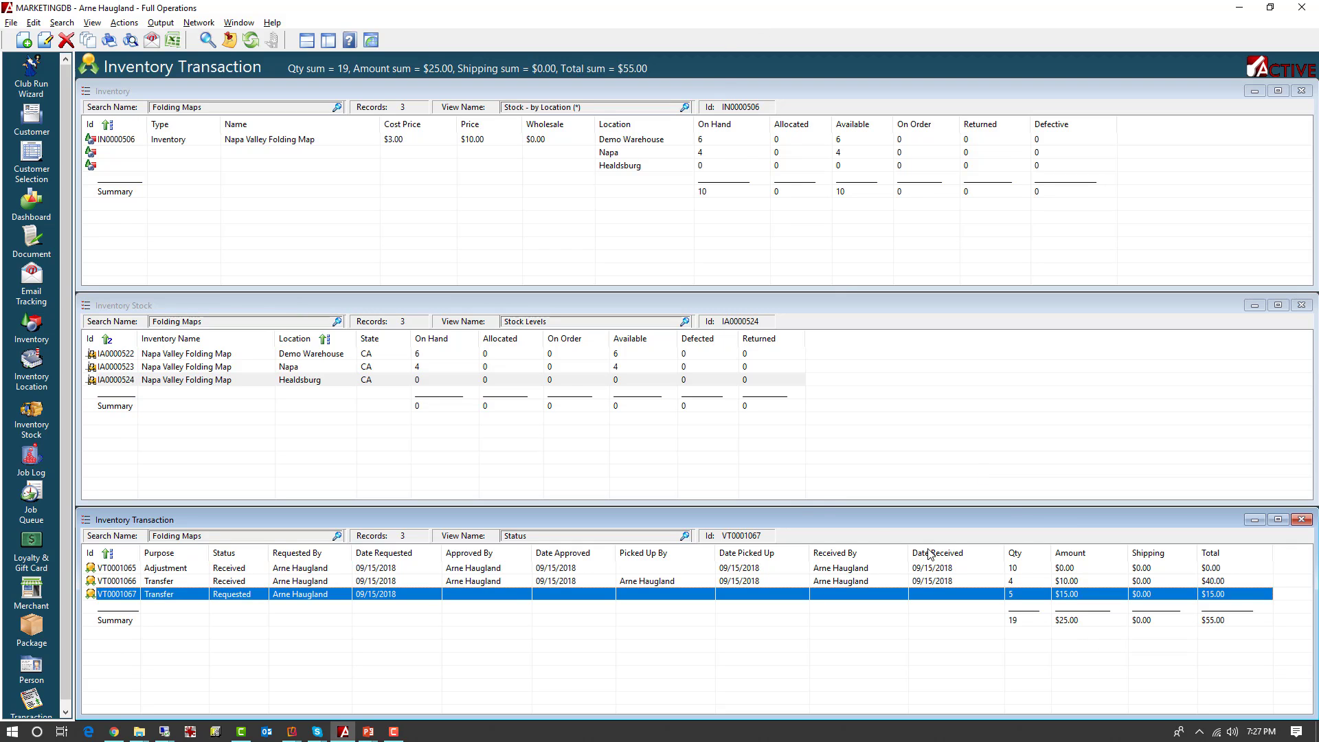
left_click(604, 90)
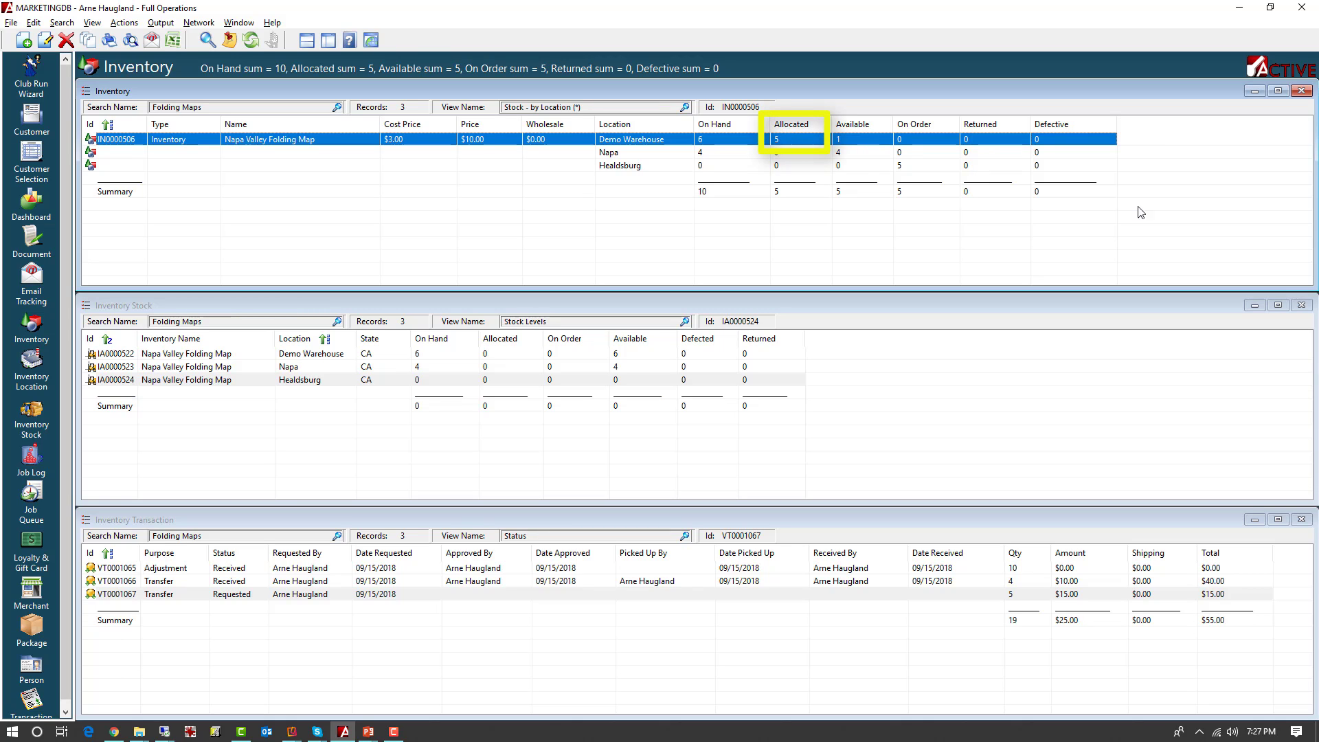
left_click(563, 304)
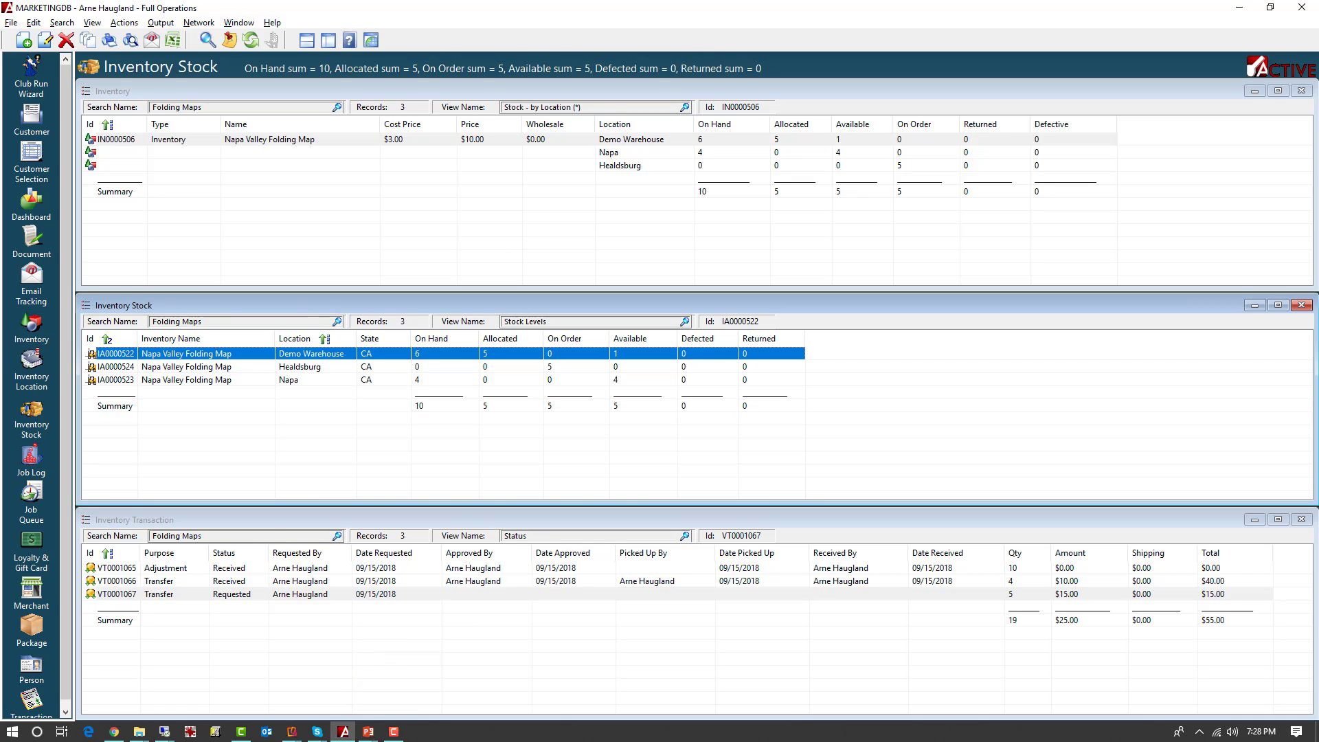
Switch to the Demo Warehouse iPad and sign for pickup of the Healdsburg transfer with the picker's name and a handwritten signature
key("alt+Tab")
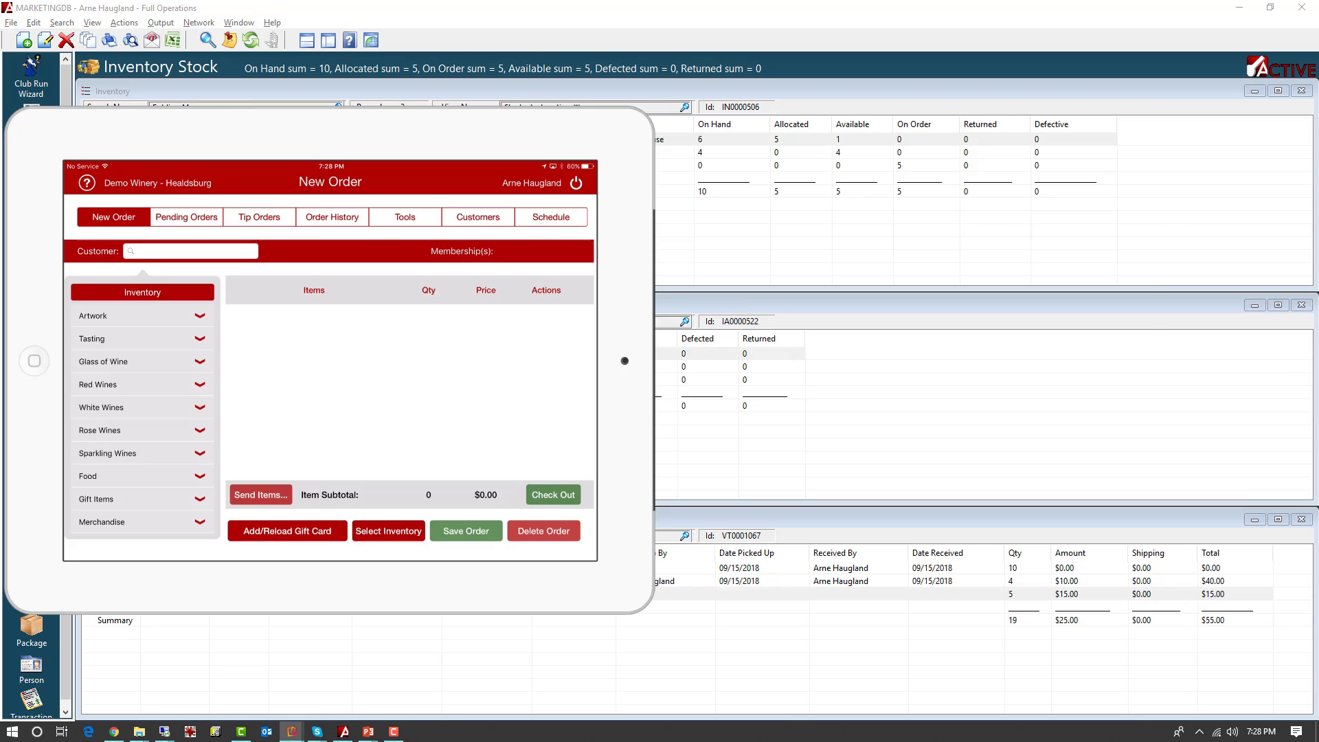
key("alt+Tab")
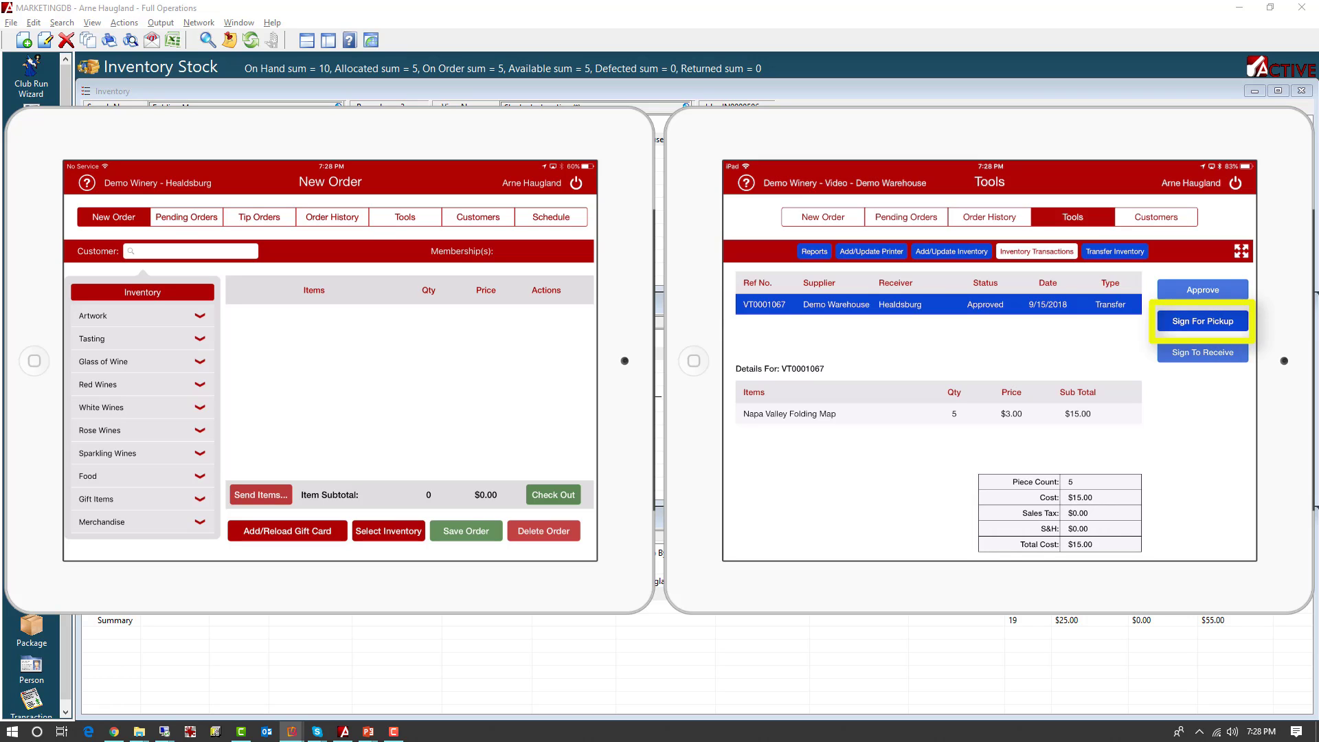
left_click(1203, 321)
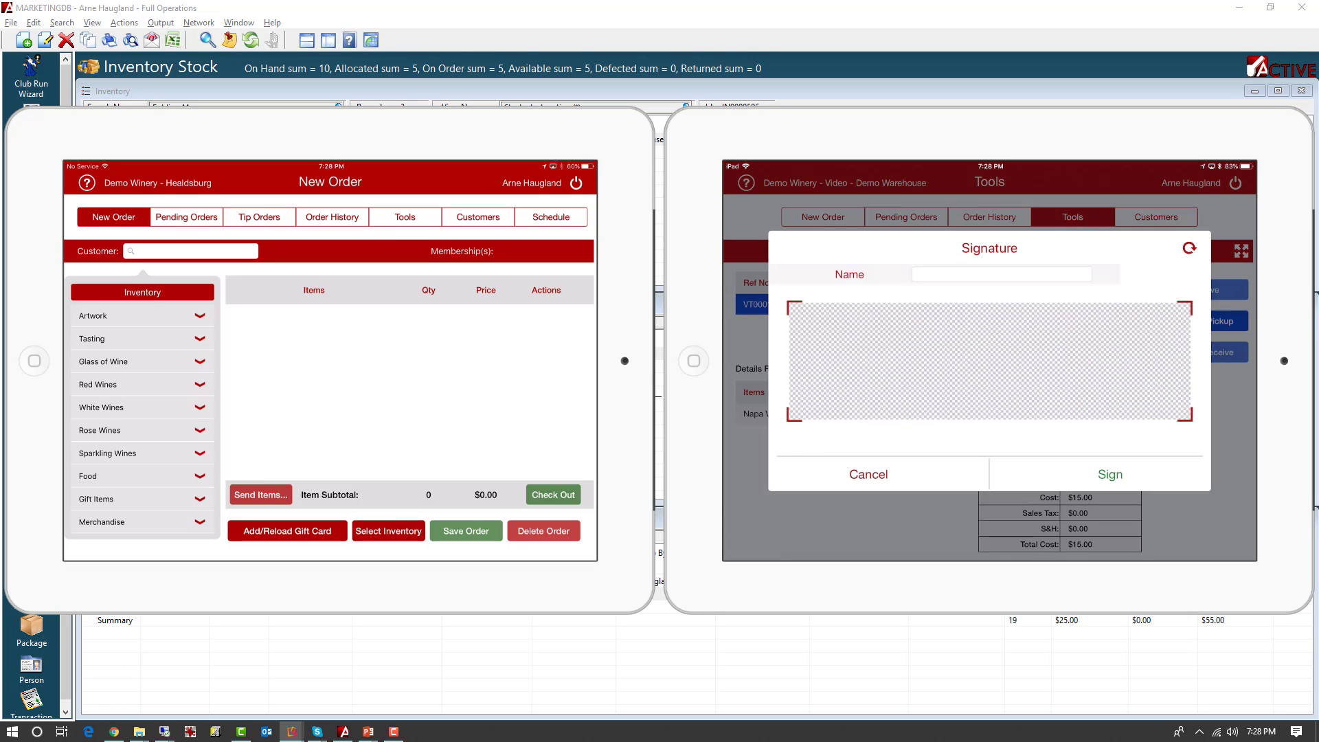
left_click(1002, 274)
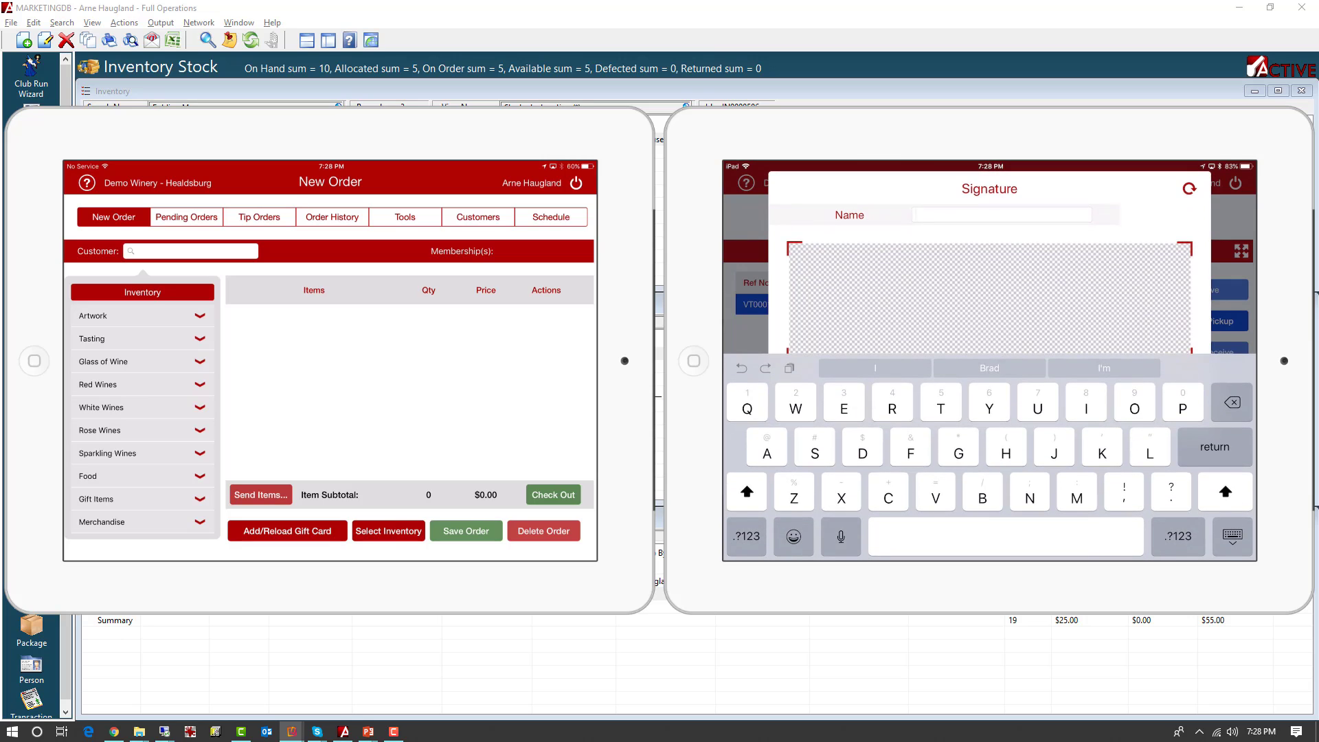
type("Greg W")
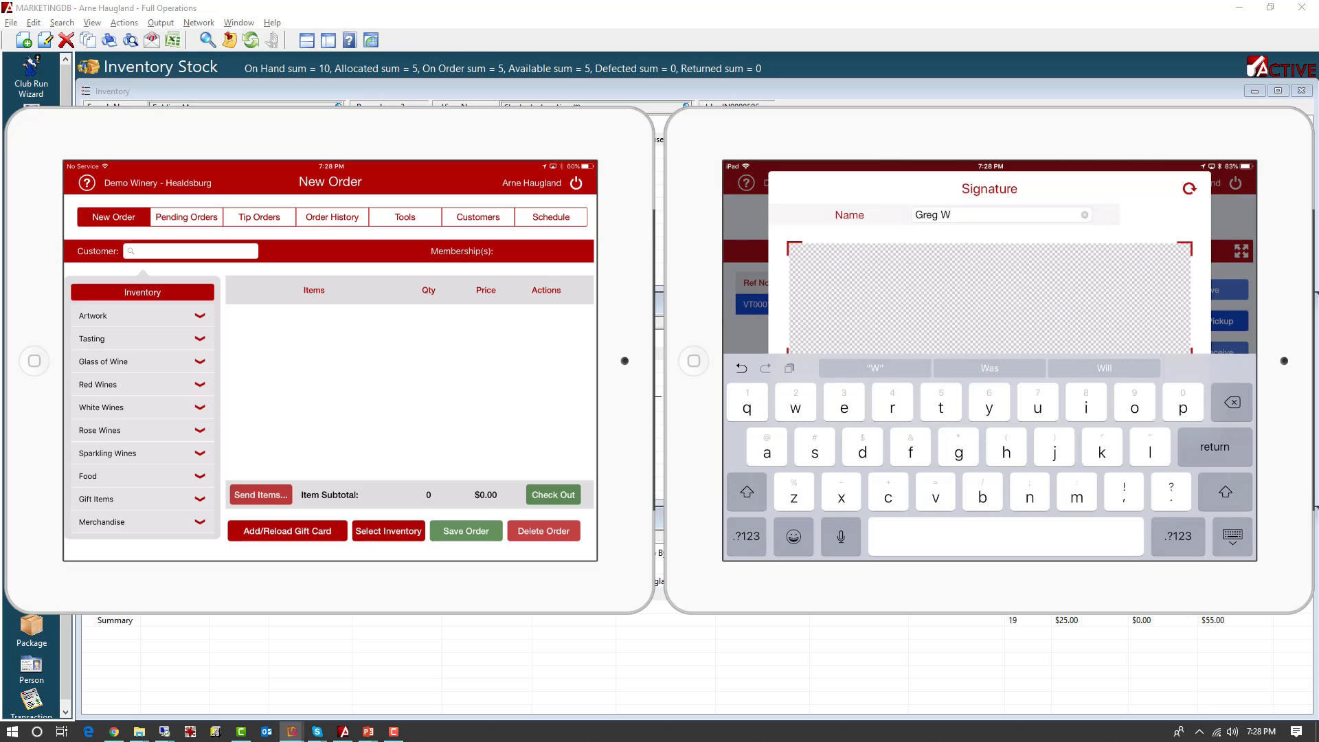
key("Return")
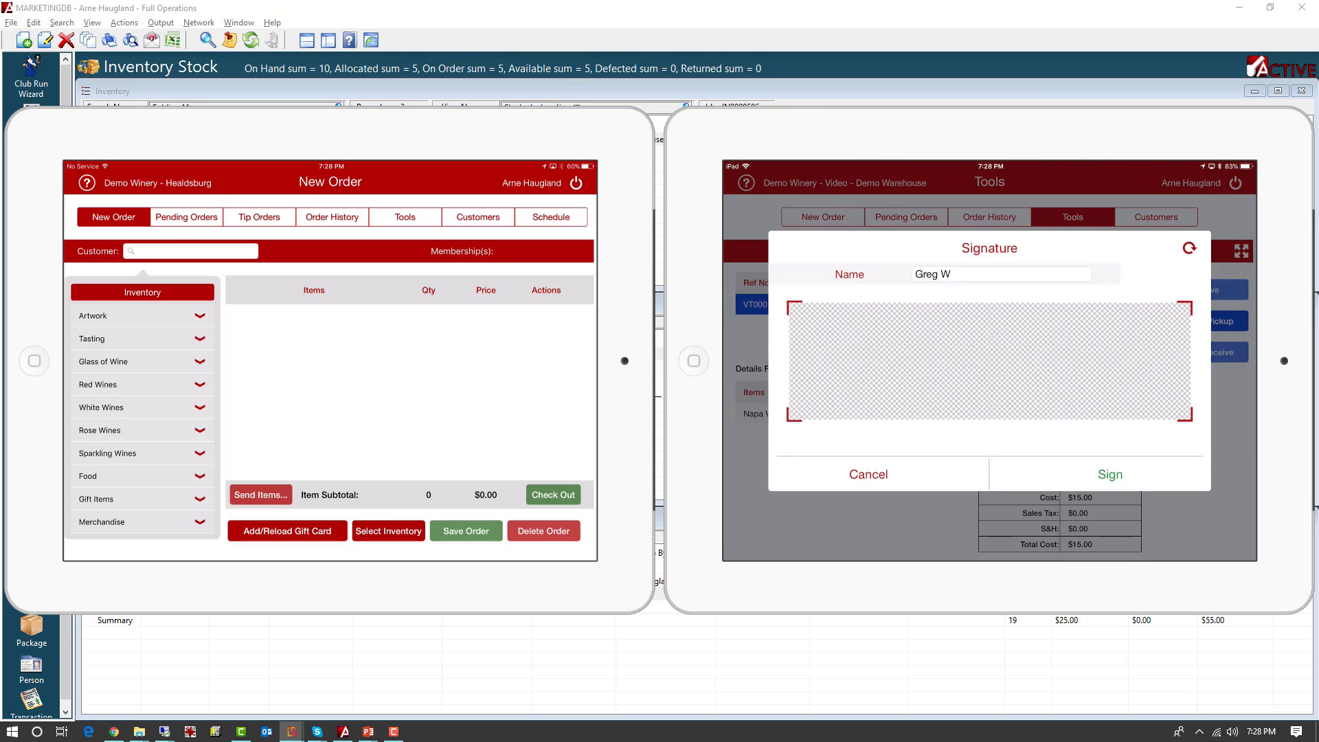
mouse_move(929, 307)
left_mouse_down()
mouse_move(844, 352)
mouse_move(924, 374)
mouse_move(1056, 382)
left_mouse_up()
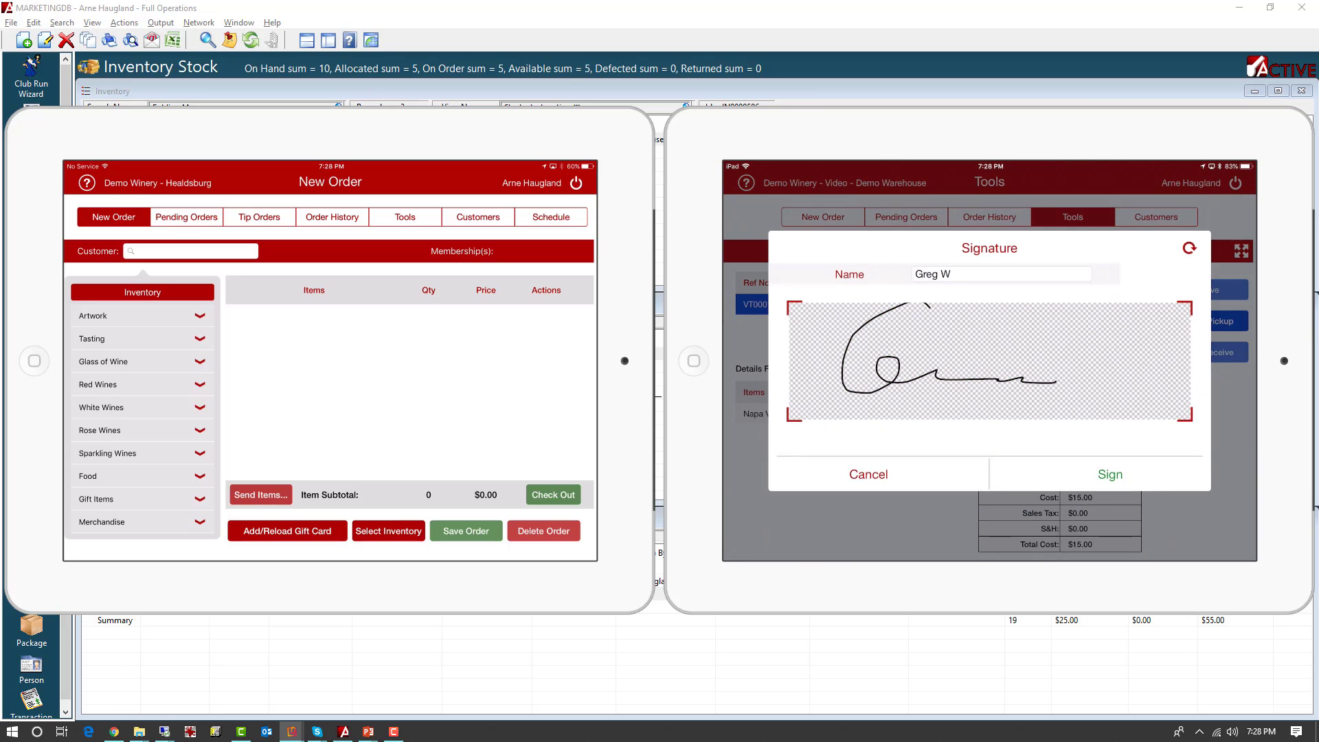
mouse_move(1083, 328)
left_mouse_down()
mouse_move(1103, 348)
mouse_move(1162, 338)
left_mouse_up()
left_click(1110, 474)
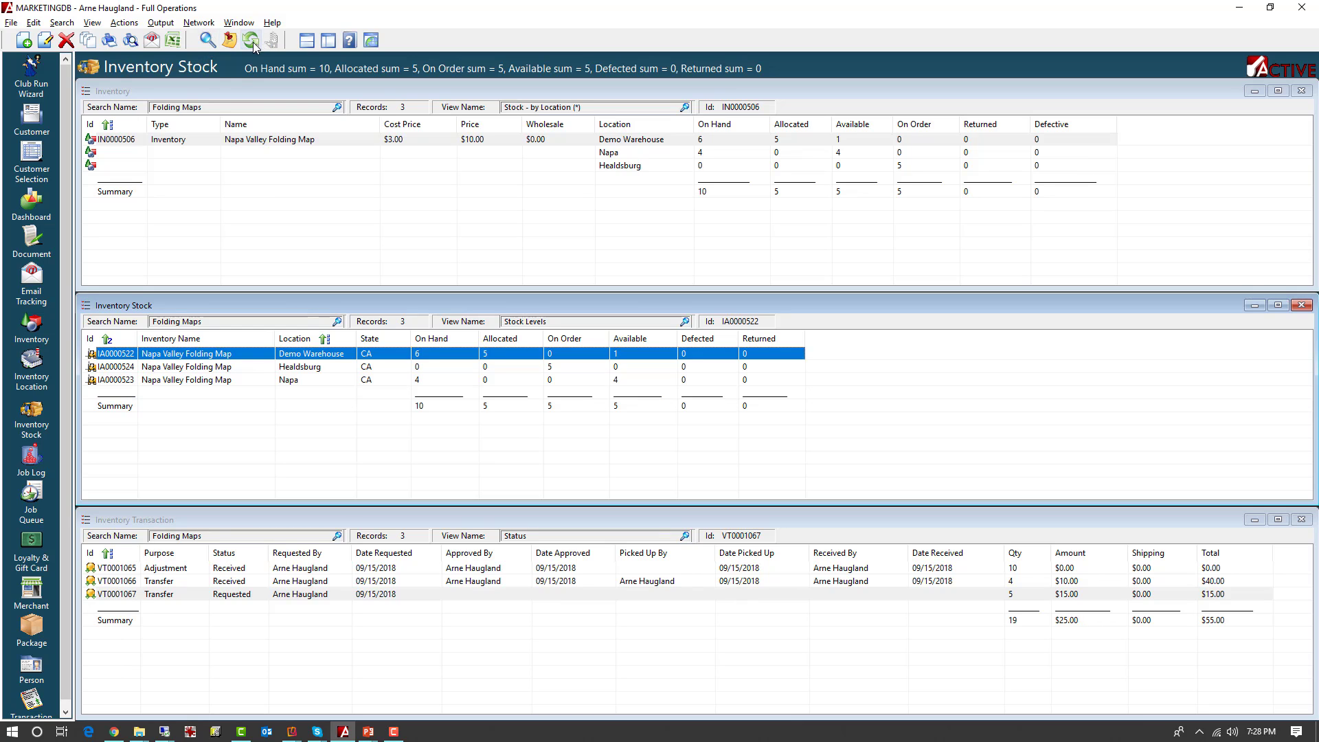
Return to the desktop, refresh the Inventory and Inventory Stock lists, and sort the Inventory list by location
left_click(224, 92)
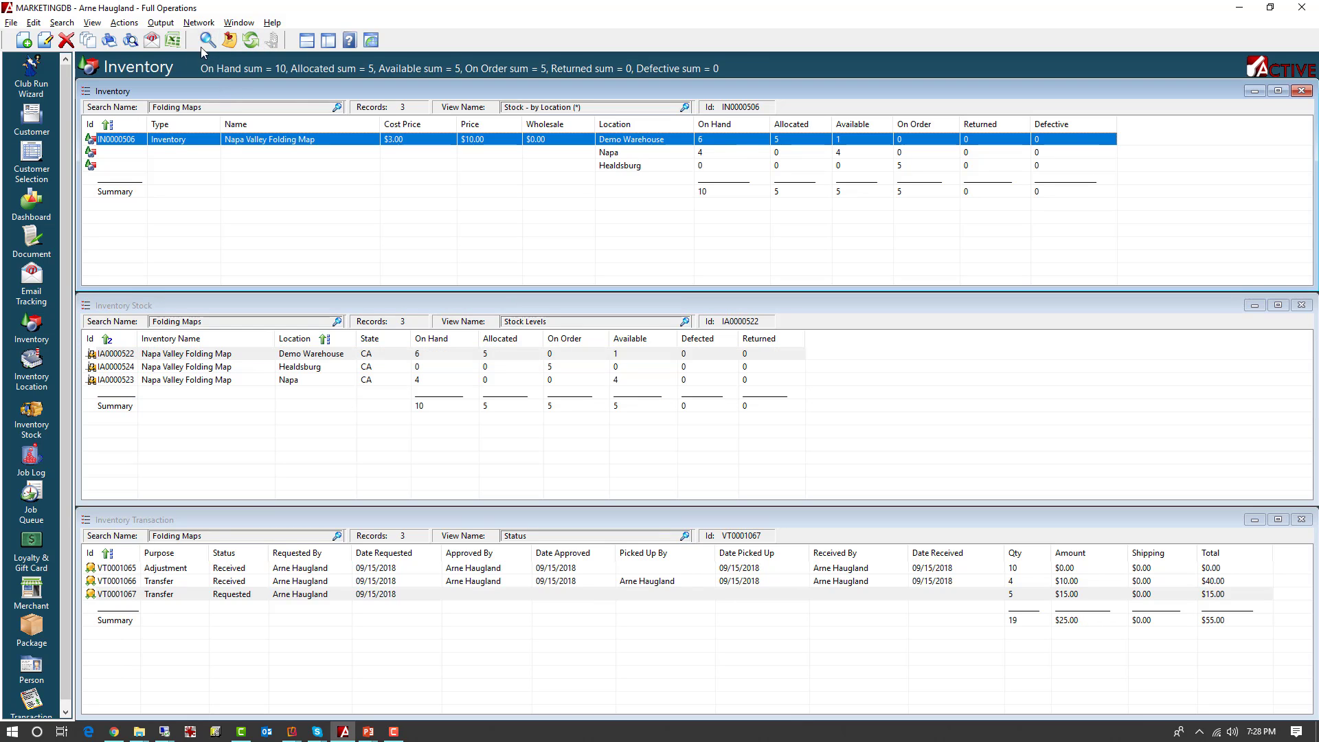
left_click(249, 41)
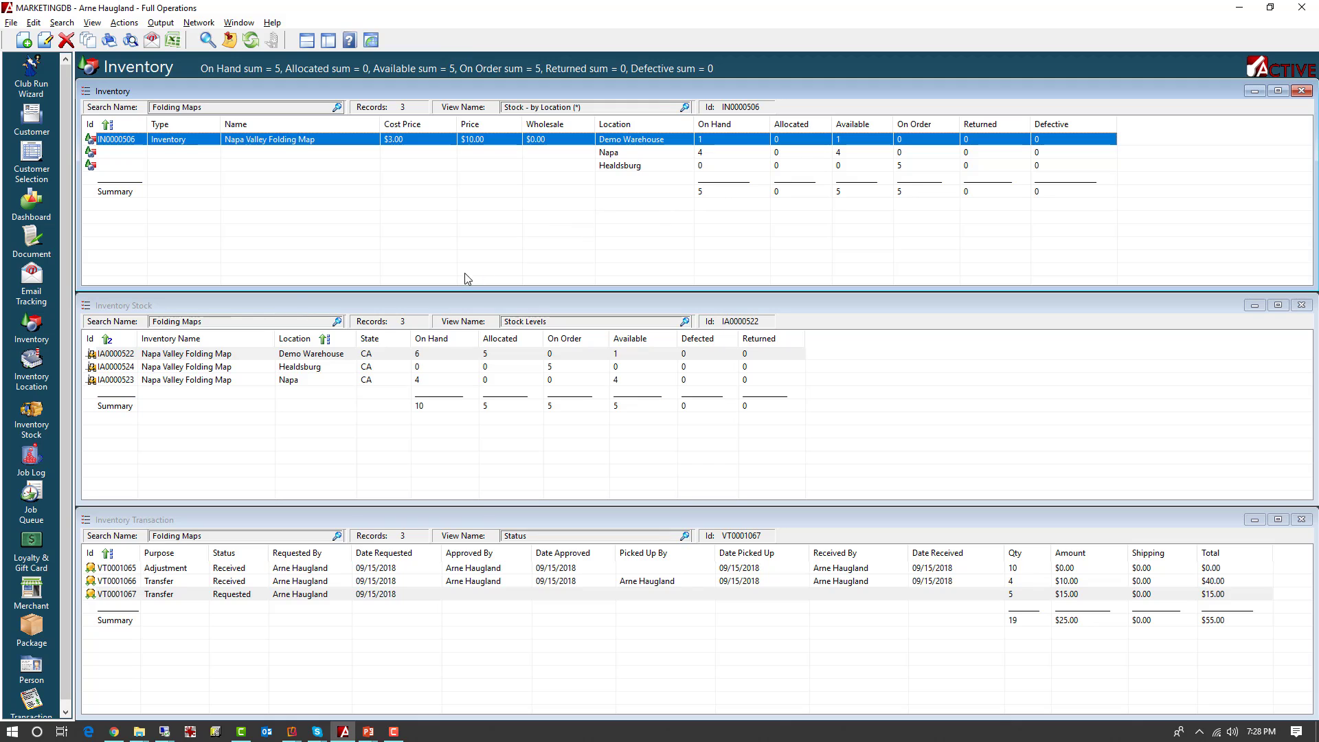
left_click(434, 306)
left_click(253, 42)
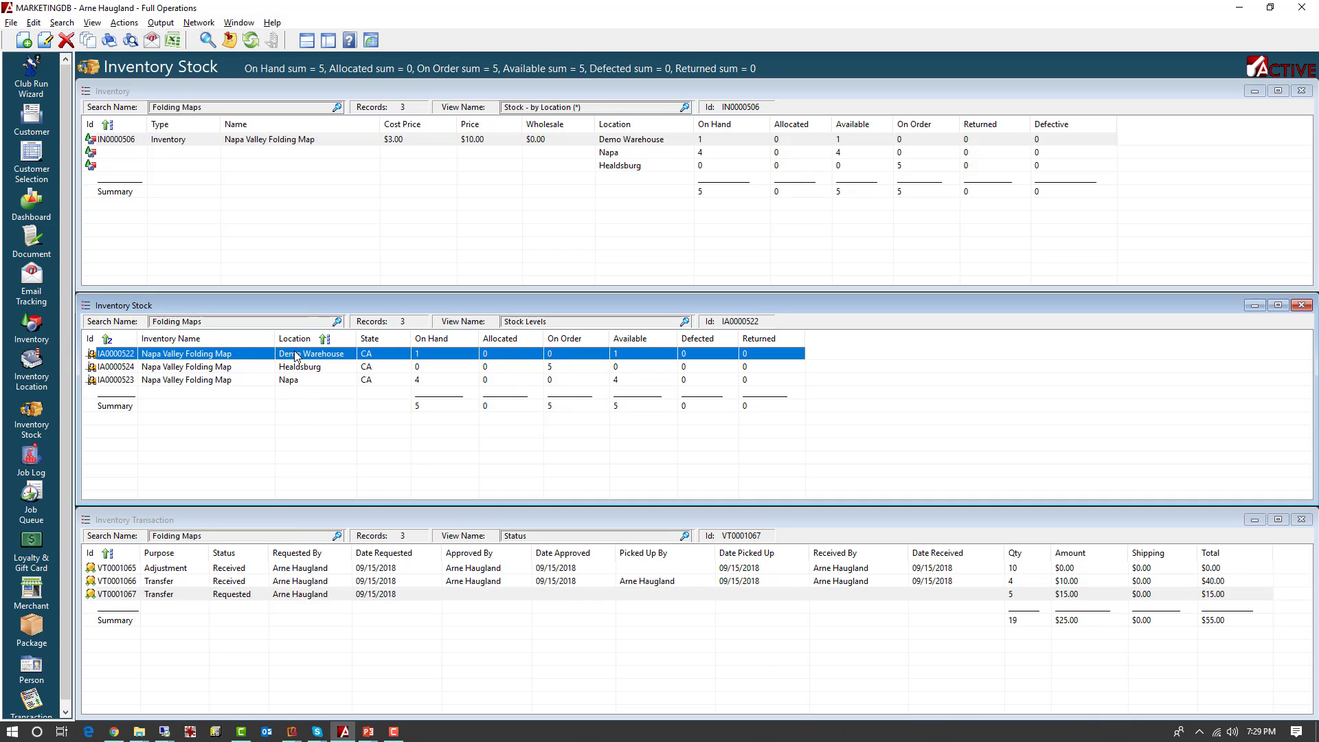
left_click(643, 132)
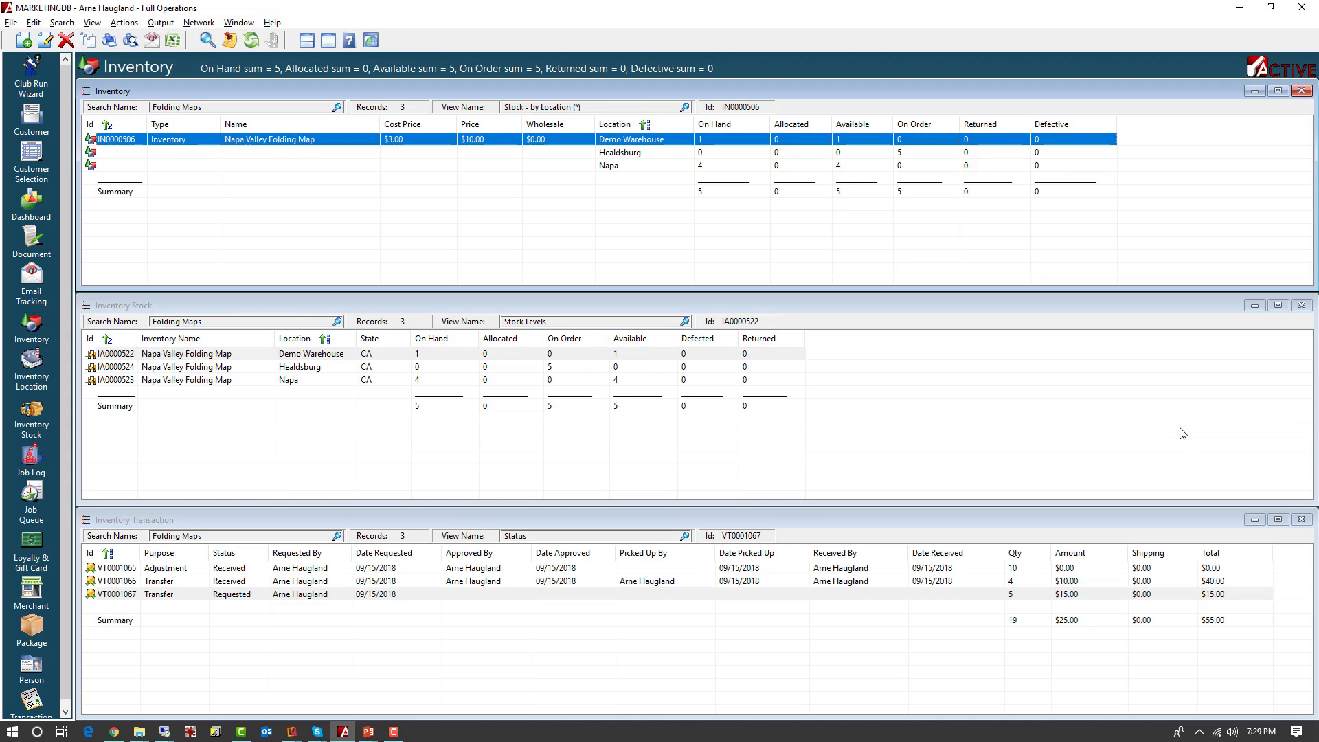
Refresh the Inventory Transaction list, open the Healdsburg transfer to review its pickup name and signature, and close it
left_click(569, 518)
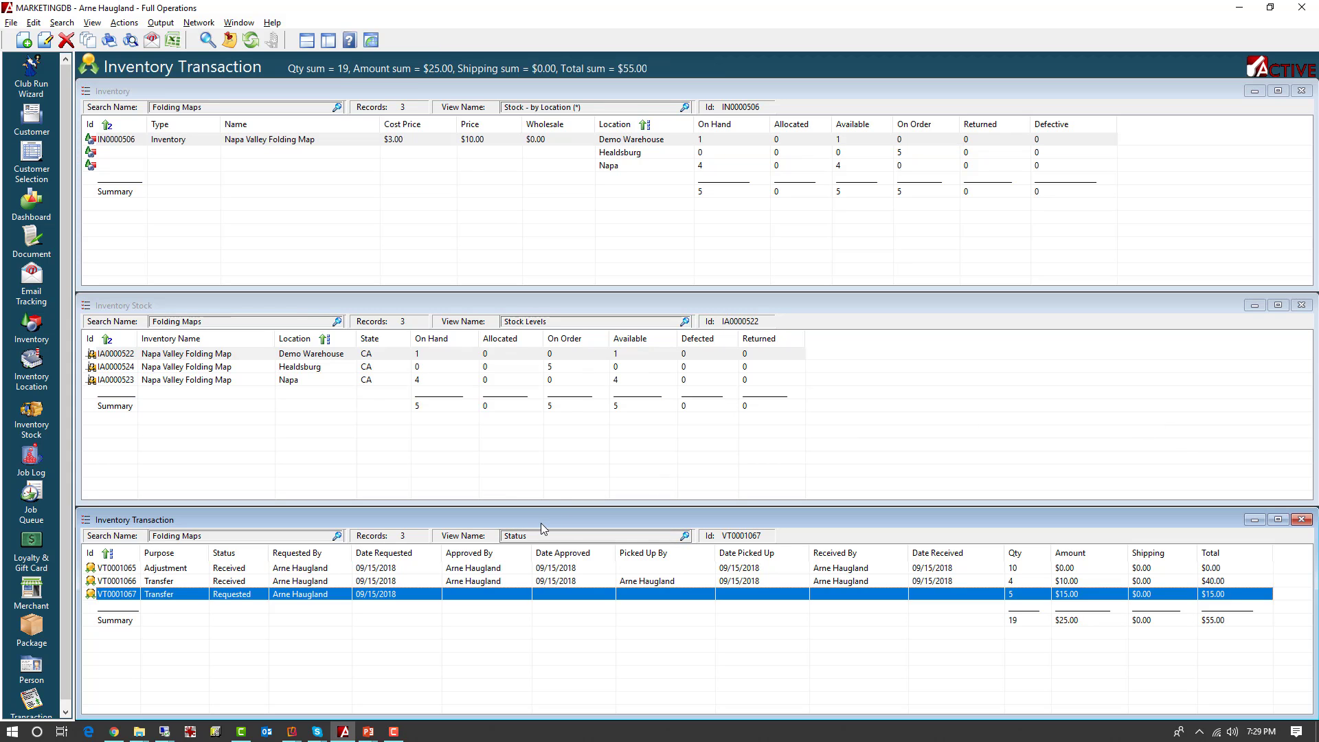
left_click(452, 595)
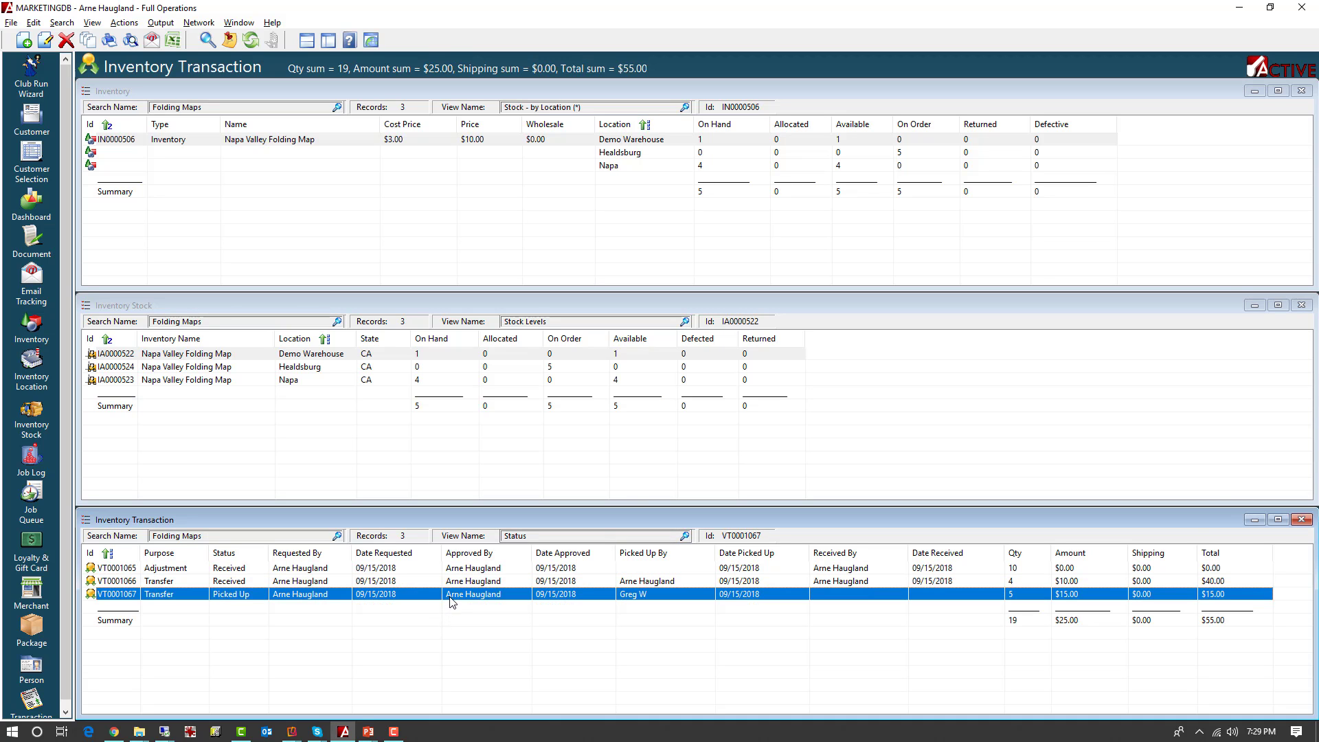
double_click(452, 597)
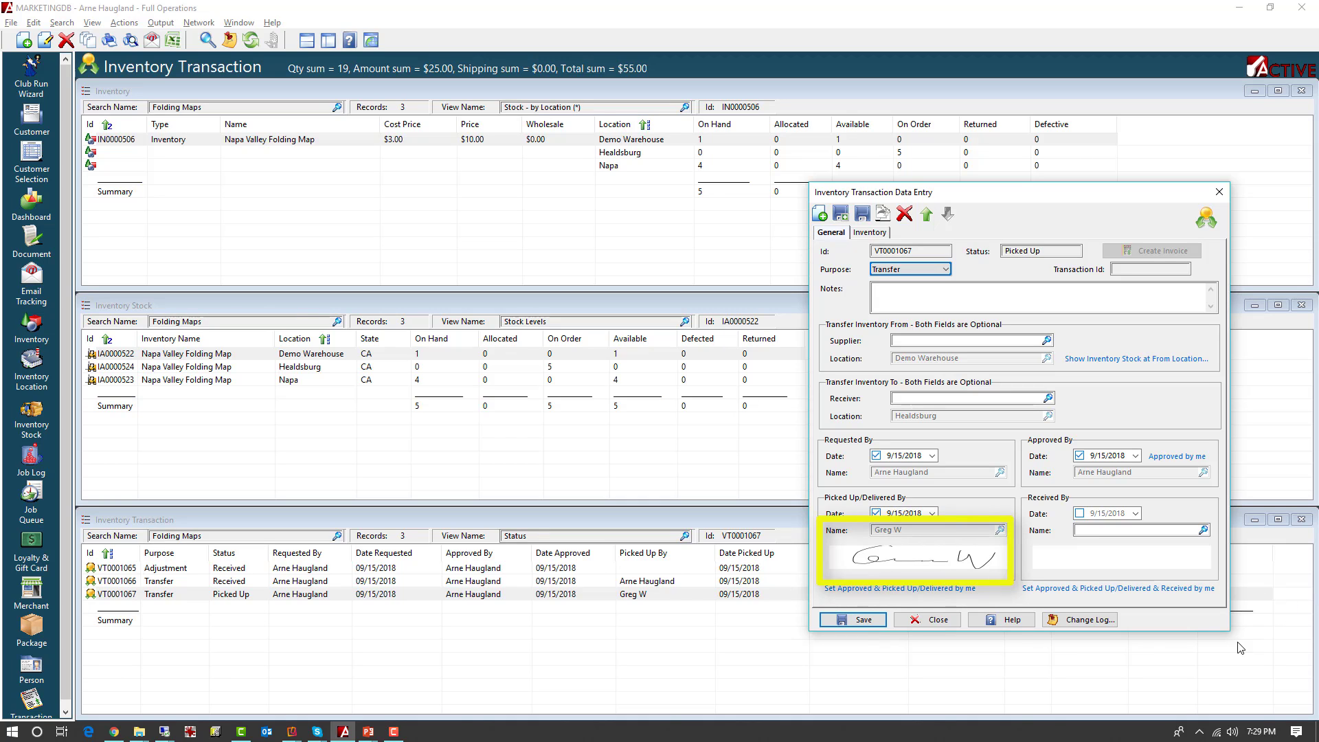
left_click(929, 620)
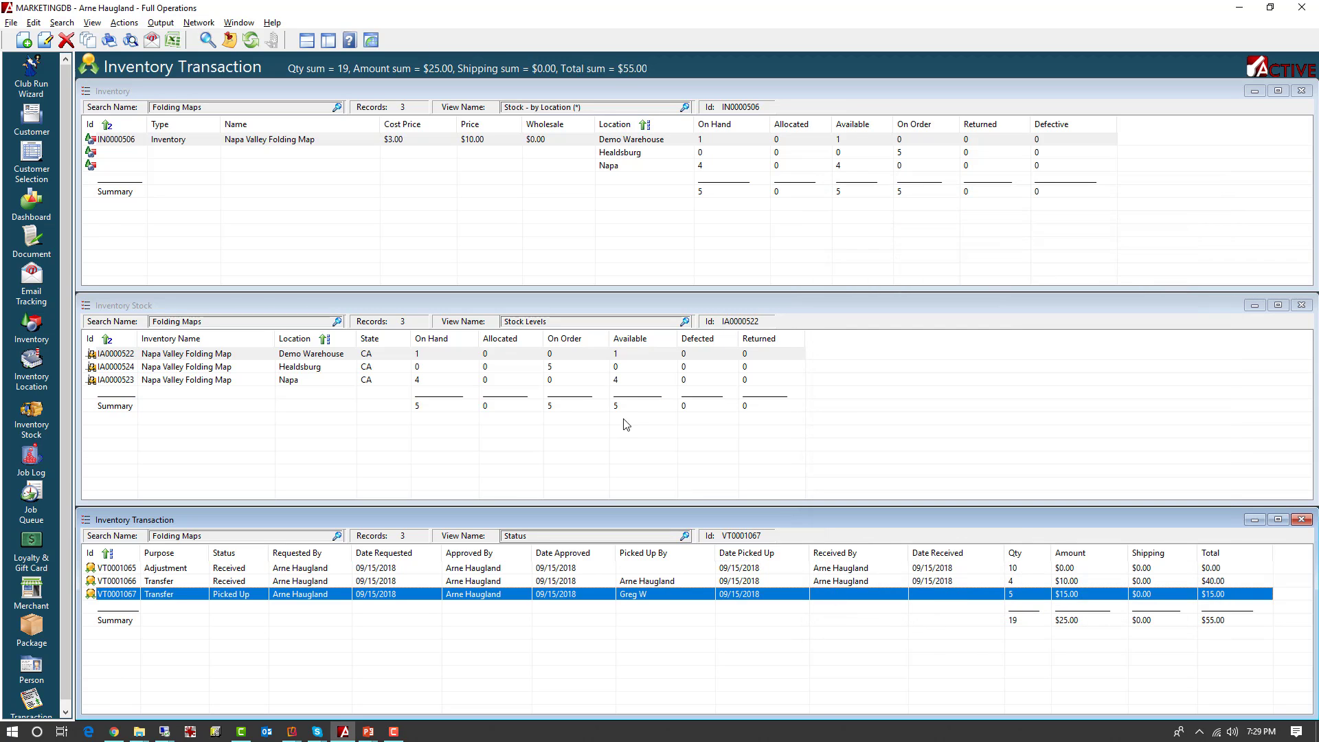
Show the Inventory list in the Movement - Detail view and Inventory Stock in Movement Detail (*) to examine the pickup's stock adjustments
left_click(685, 107)
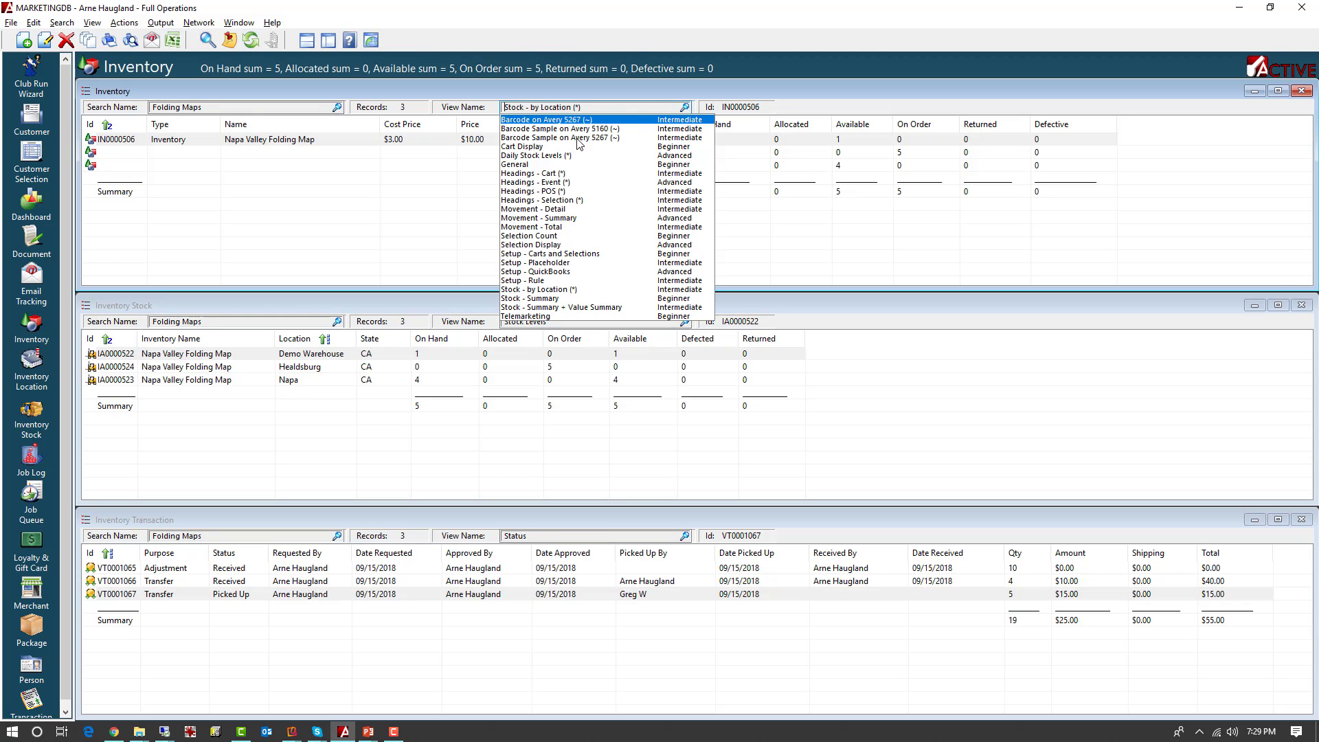
left_click(549, 209)
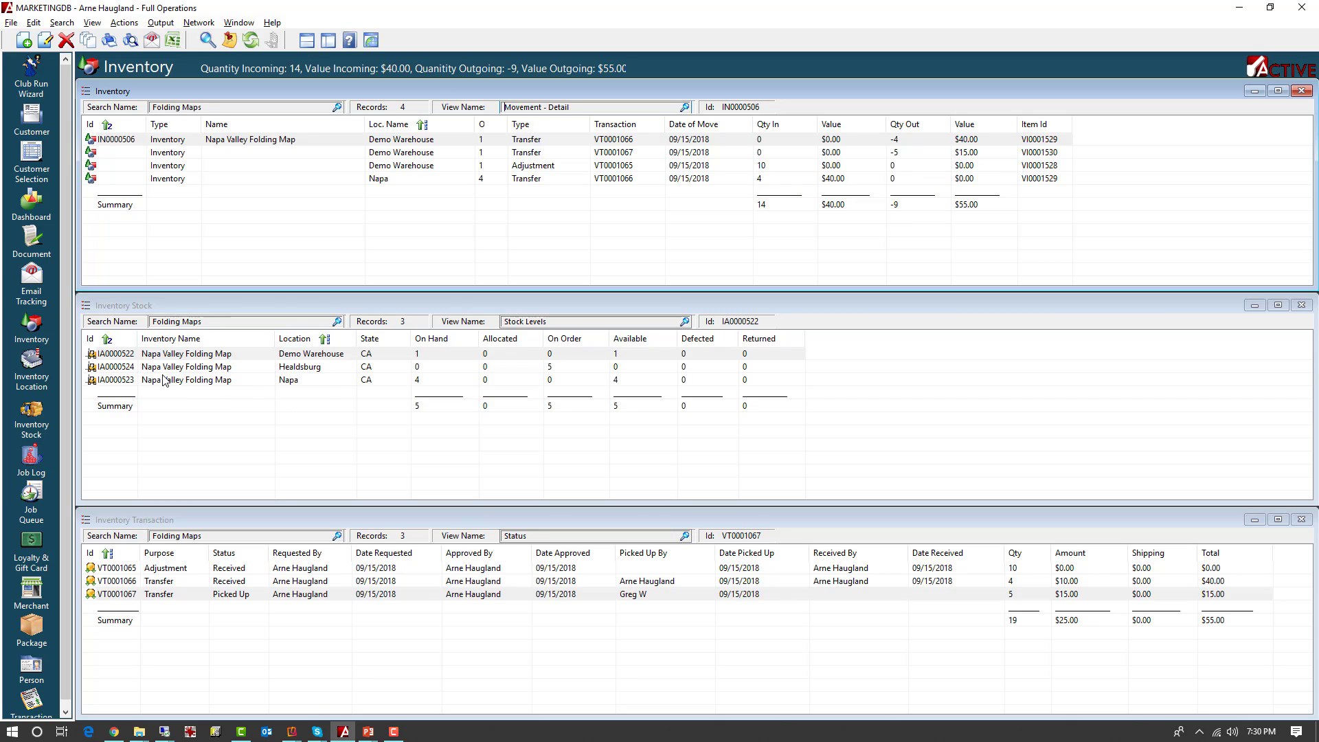
left_click(684, 322)
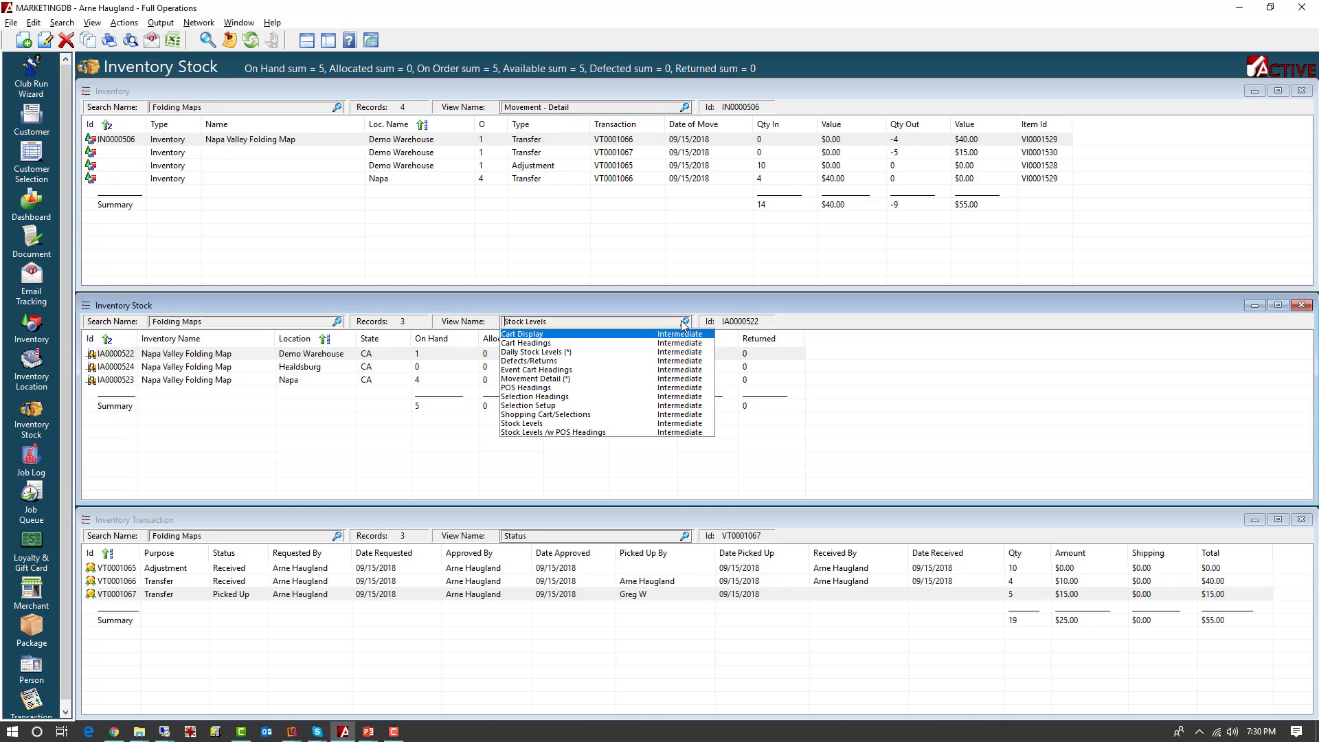
left_click(547, 379)
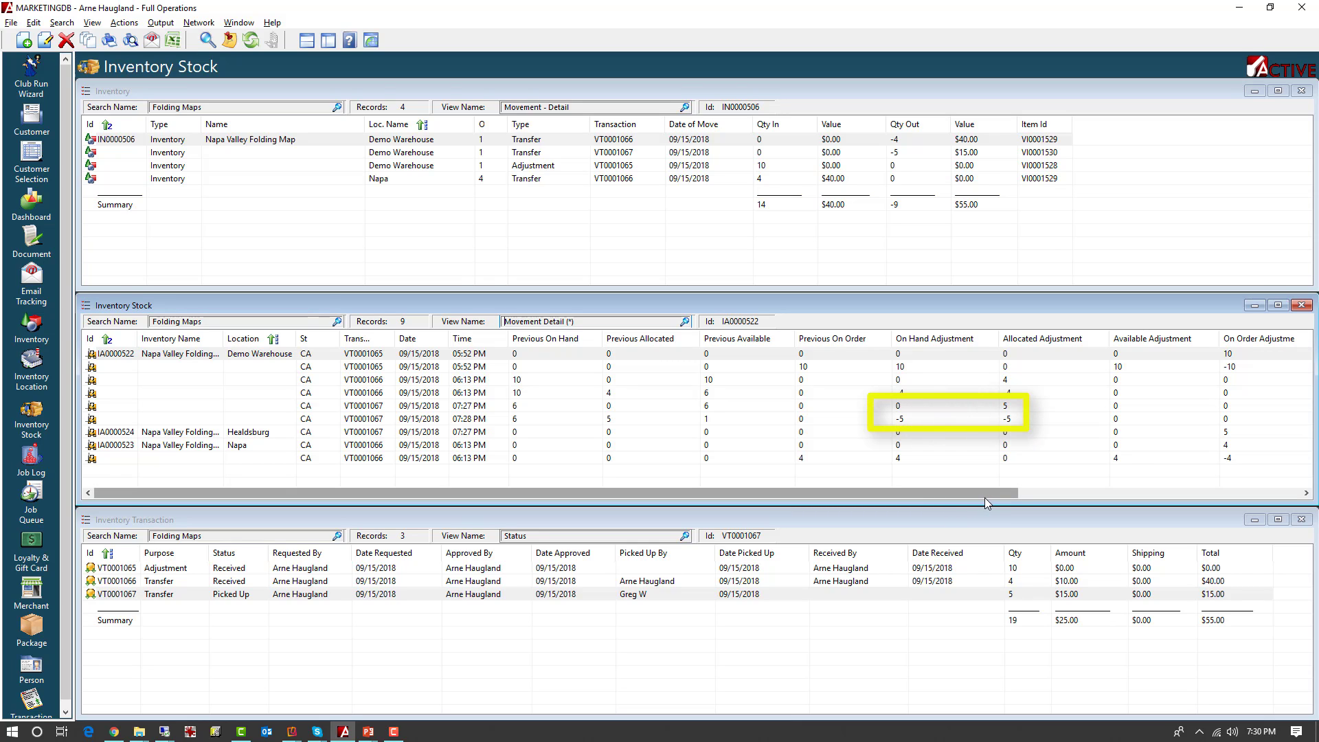
left_click_drag(980, 494, 1275, 518)
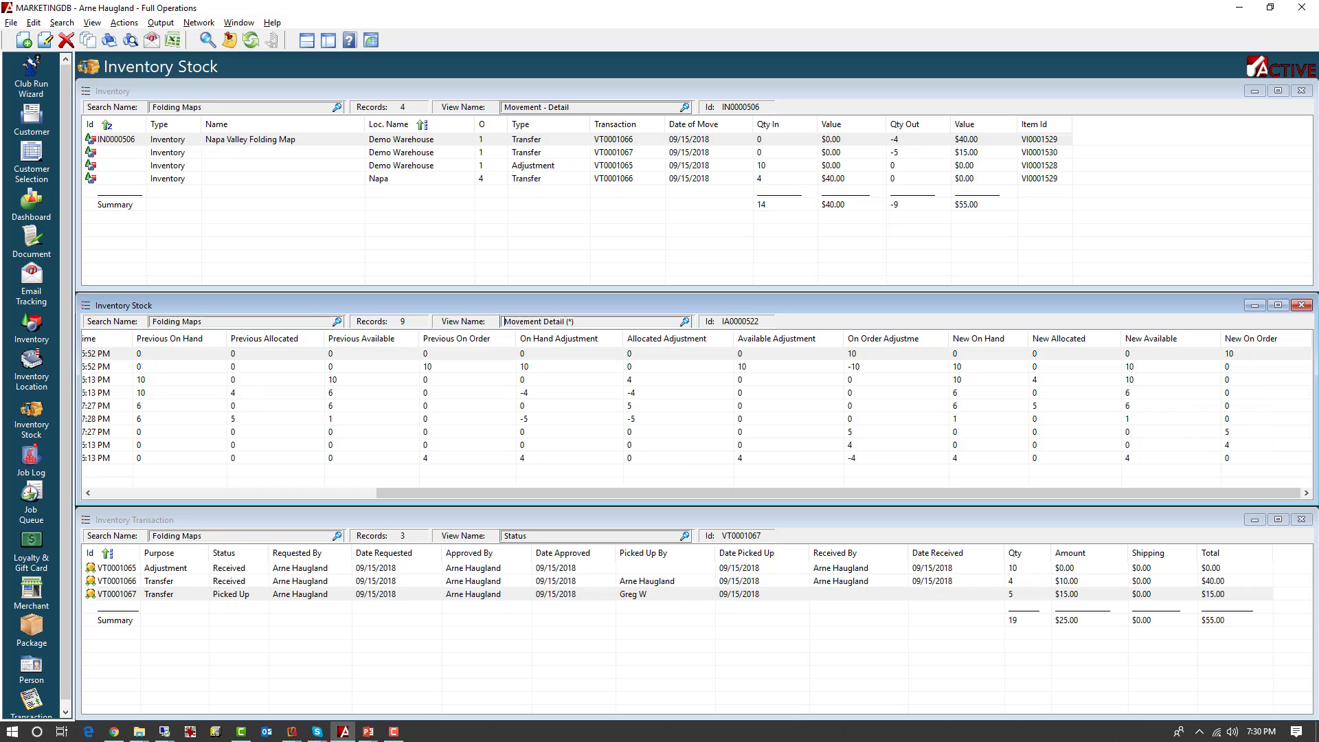
Return Inventory Stock to the Stock Levels view and the Inventory list to Stock - by Location (*)
left_click(685, 321)
left_click(546, 432)
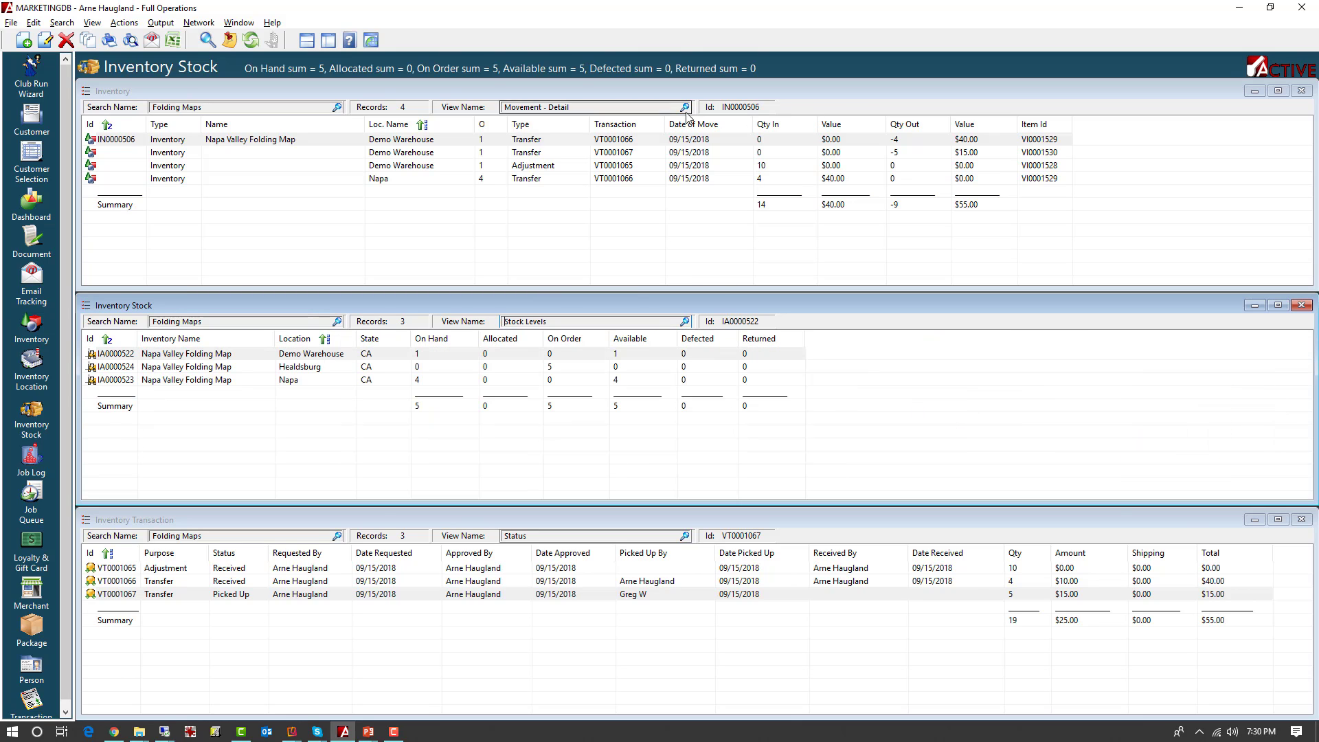
left_click(685, 107)
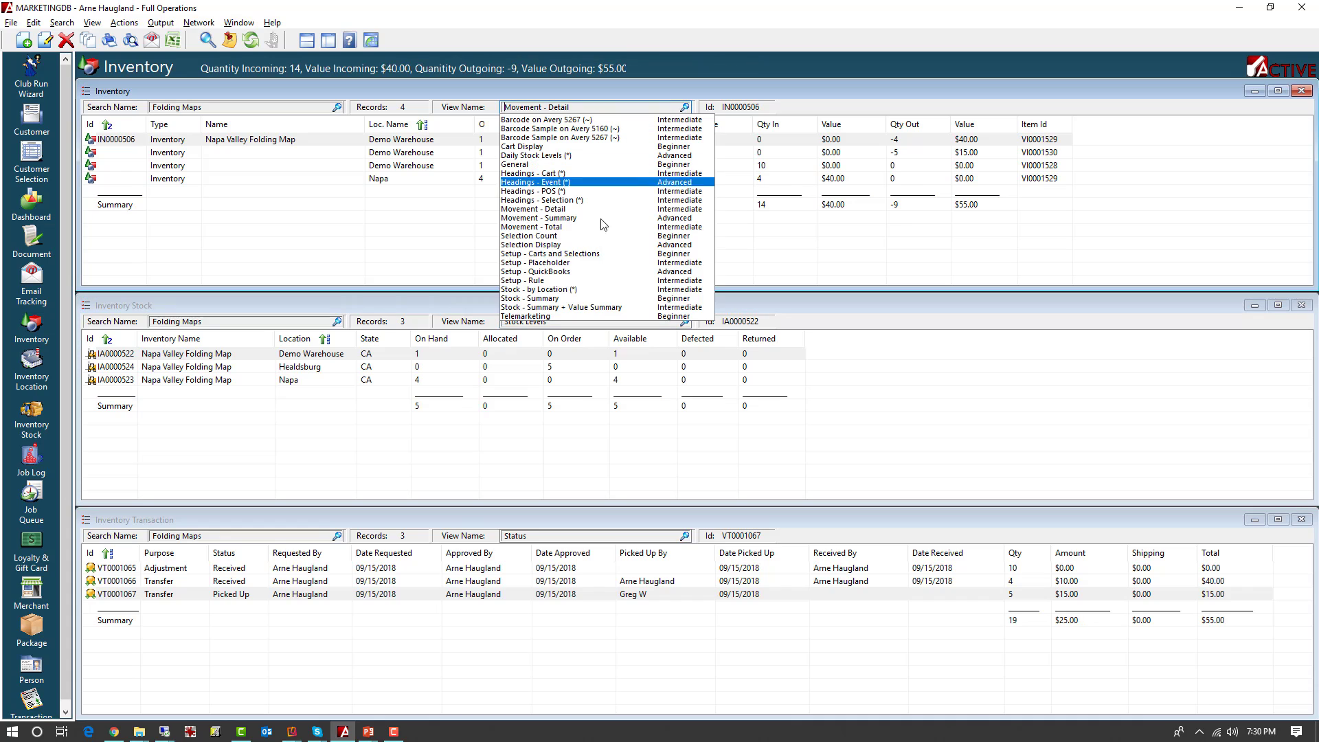
left_click(564, 289)
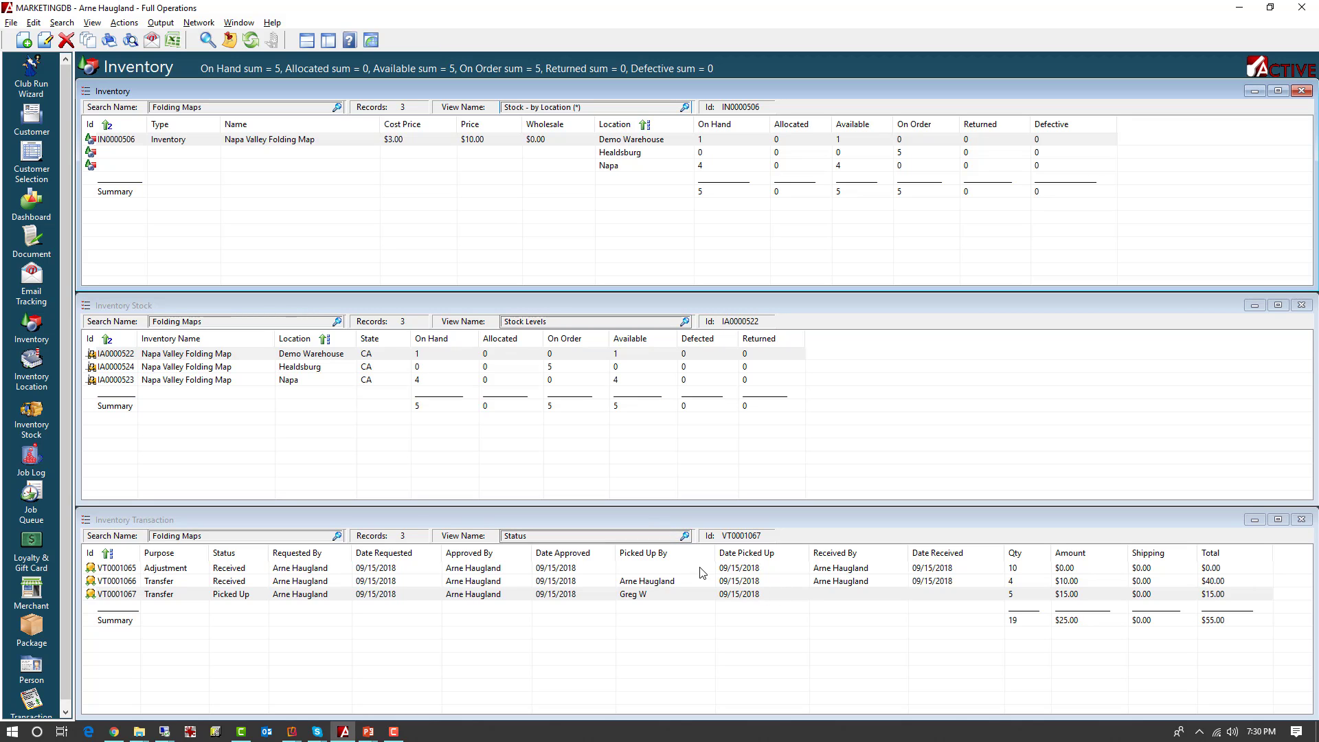
Switch to the iPad to sign for receipt of the Healdsburg transfer, and return to the desktop to refresh the Inventory and Inventory Stock lists
key("alt+Tab")
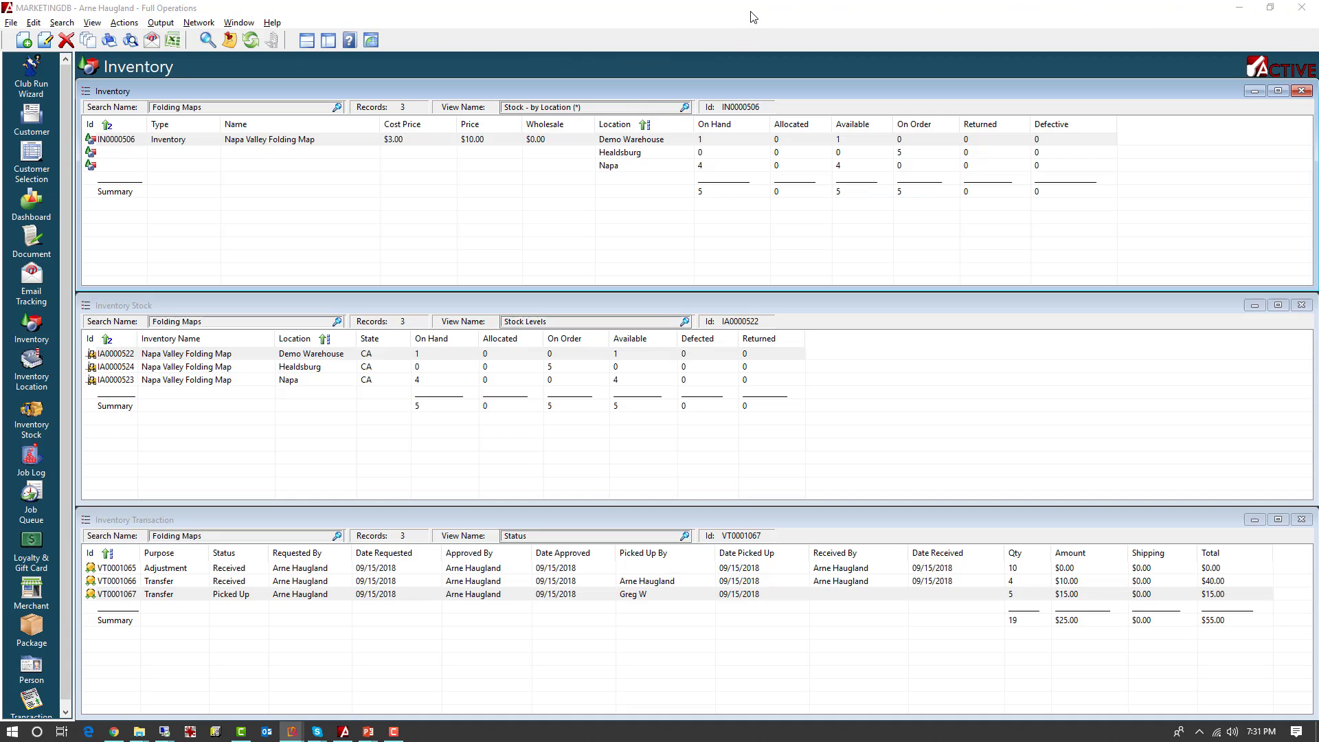
left_click(751, 13)
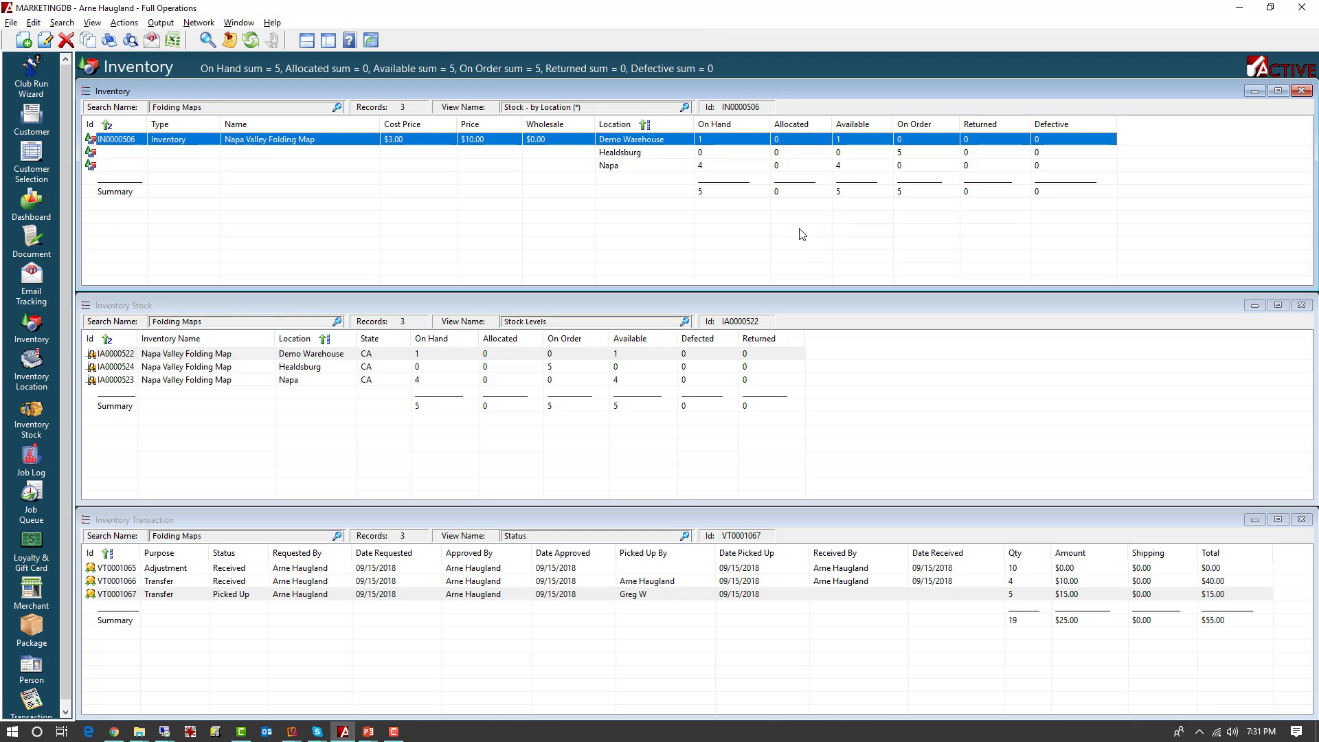
left_click(647, 310)
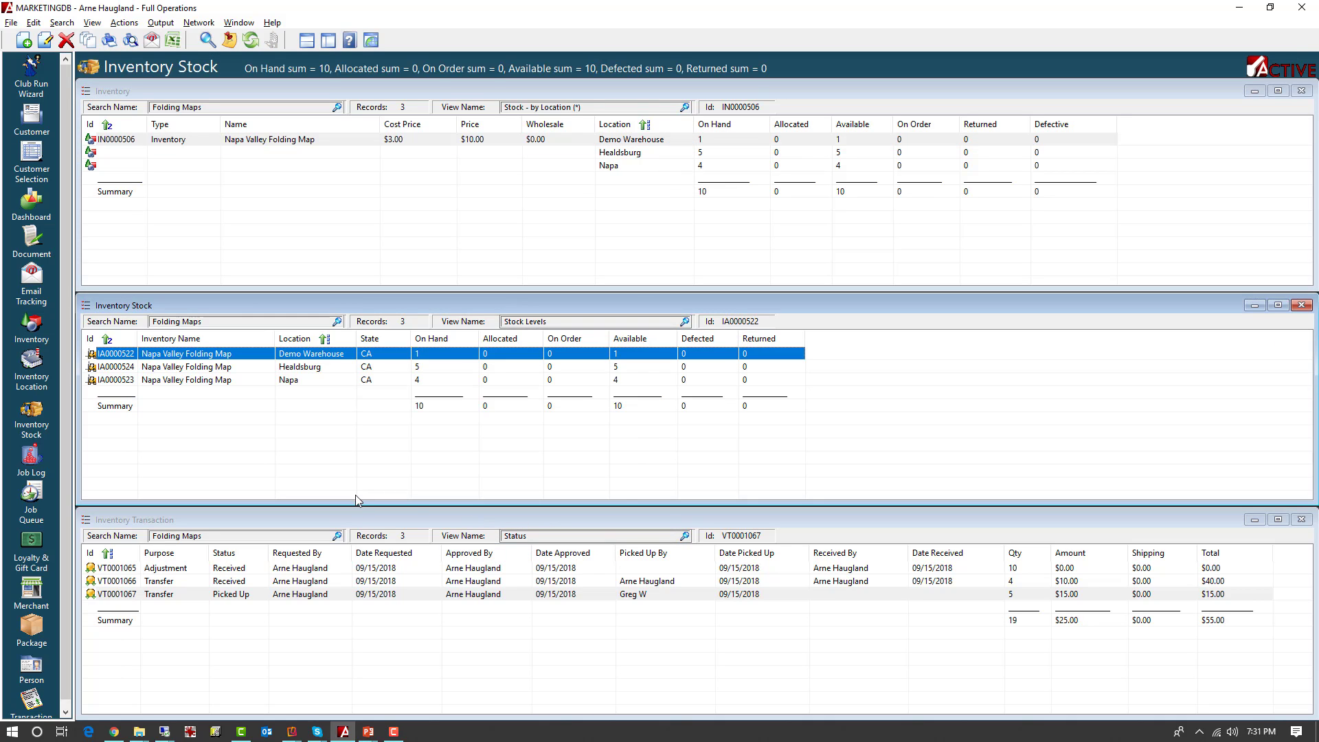
Refresh the Inventory Transaction list, open the Healdsburg transfer to review its pickup and receipt signatures, and close it
left_click(490, 521)
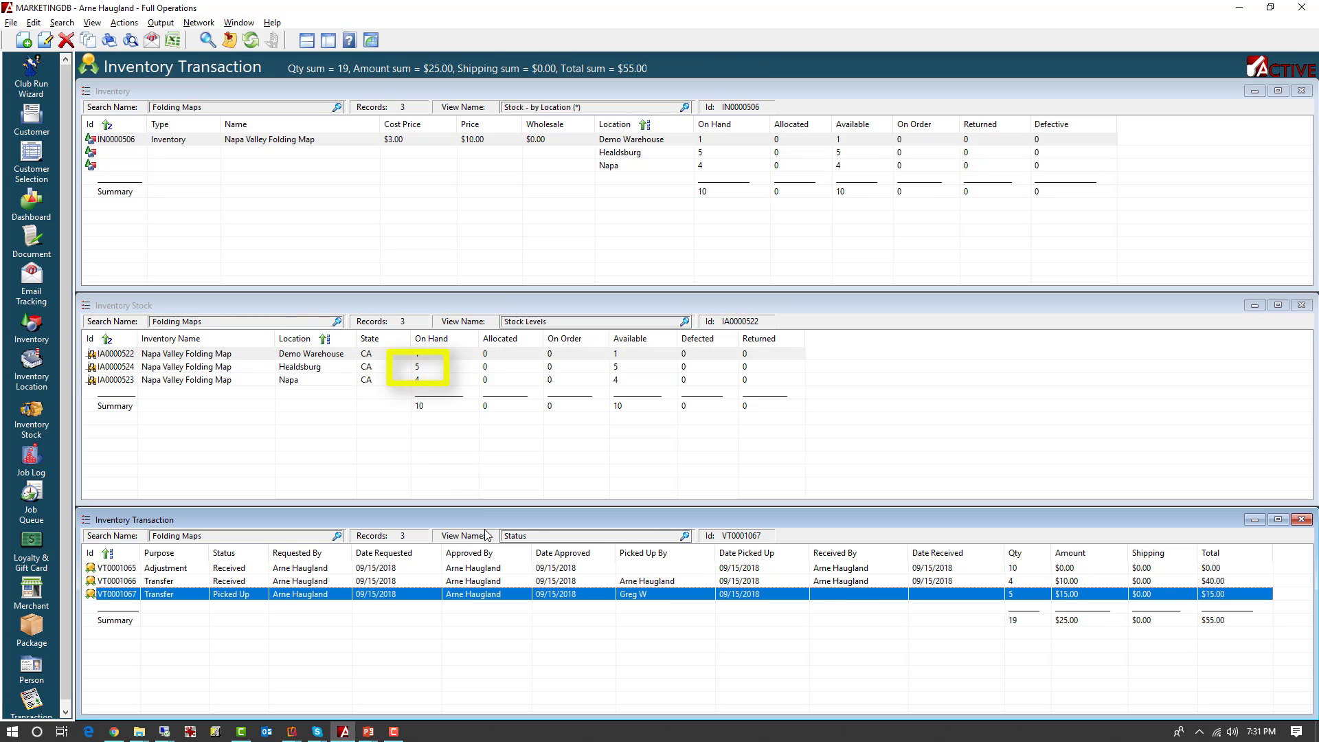
left_click(834, 596)
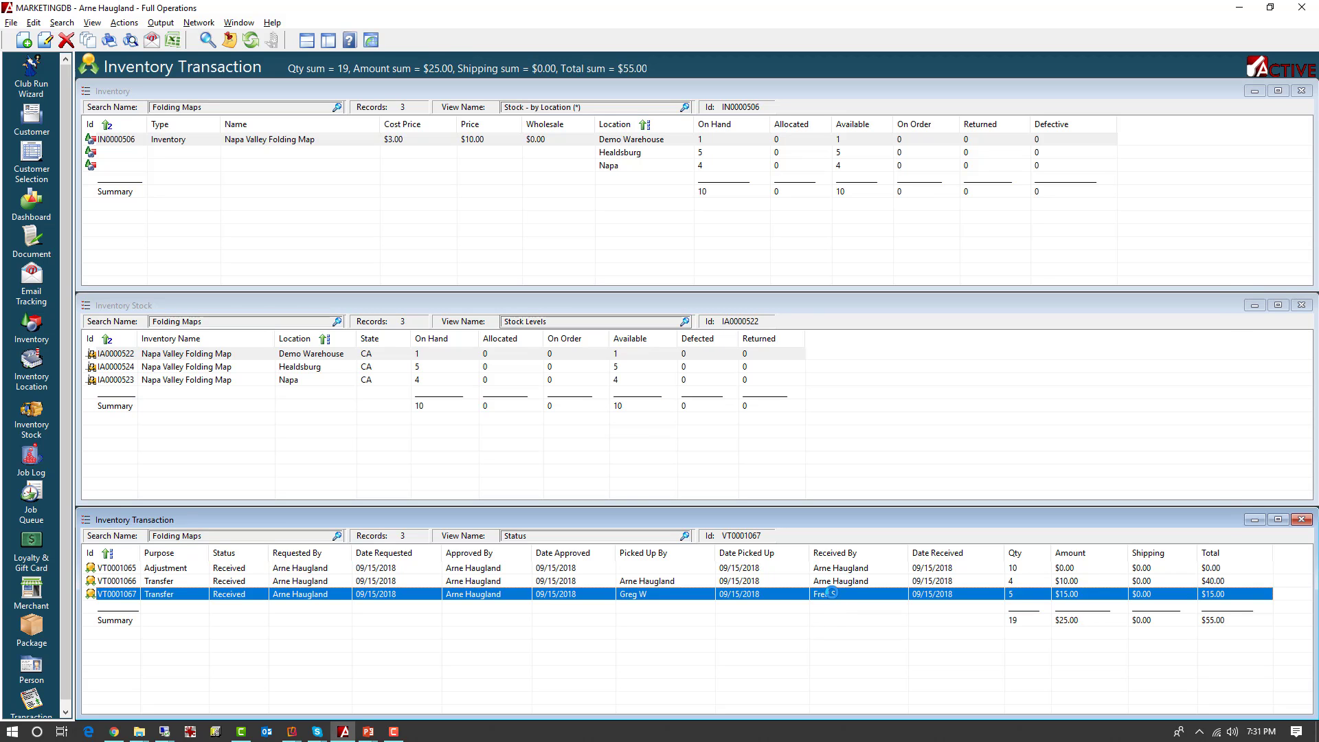
double_click(834, 595)
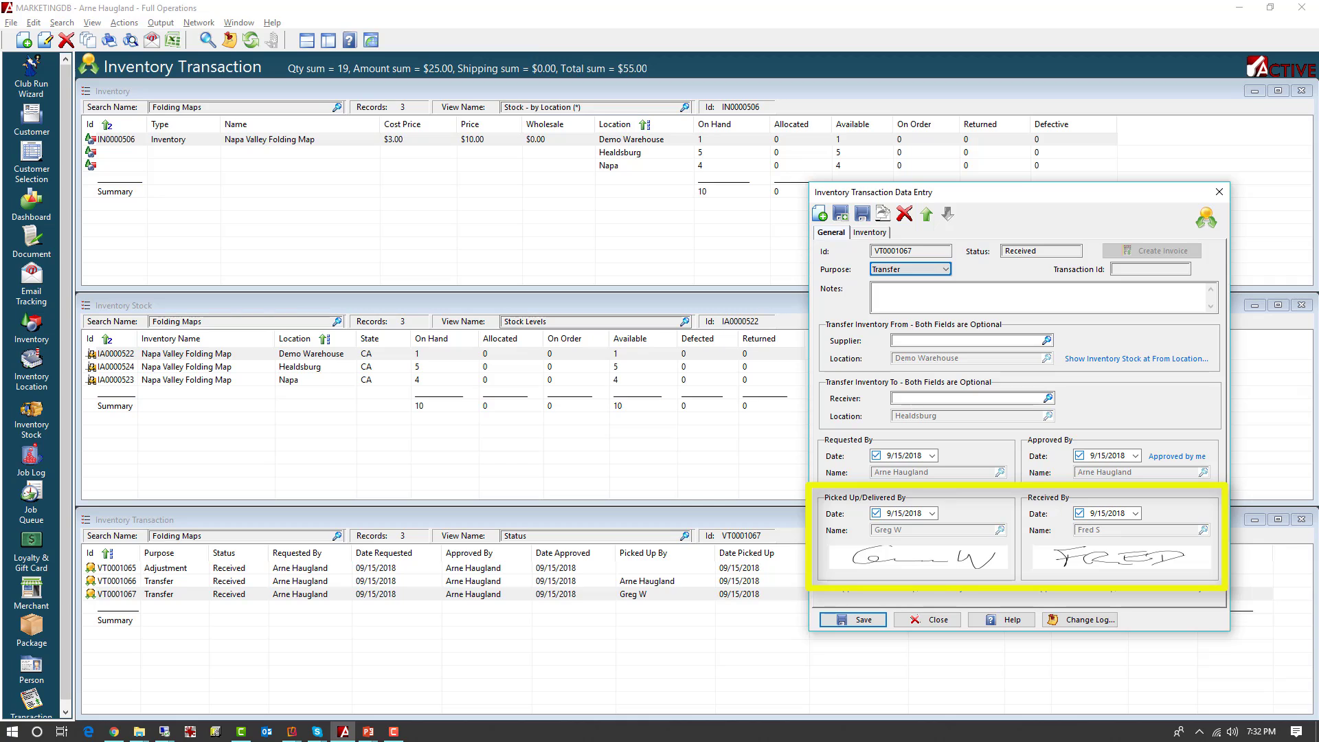
left_click(927, 620)
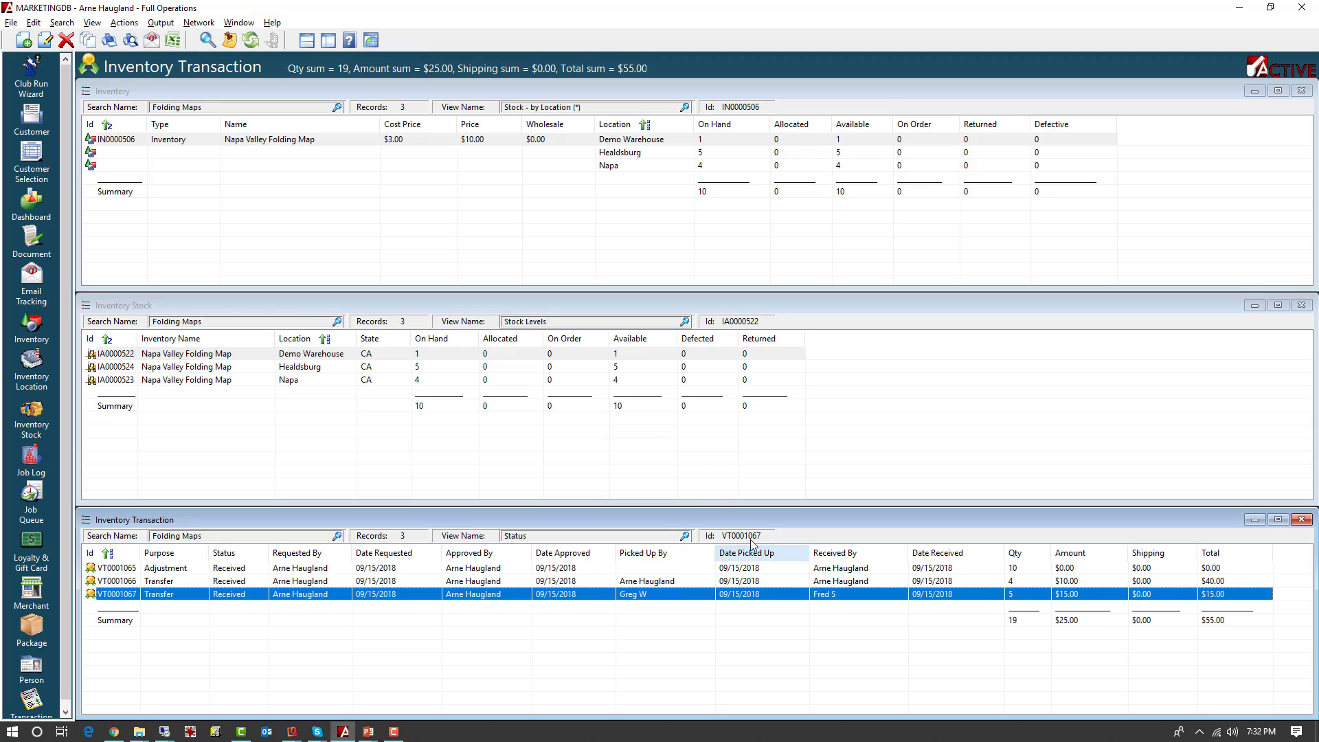
Show Inventory in Movement - Detail and Inventory Stock in Movement Detail (*), and maximize the Inventory Stock window to examine the completed transfer's movements
left_click(591, 107)
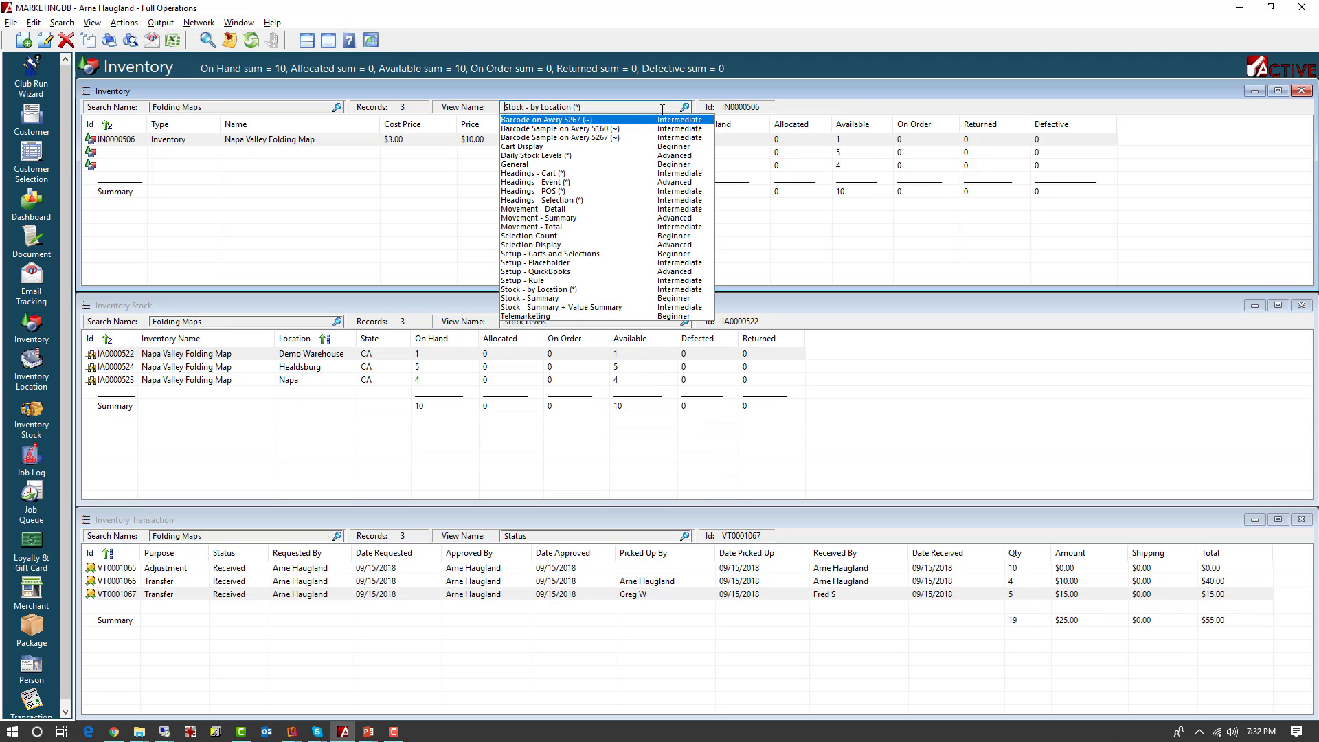
left_click(564, 209)
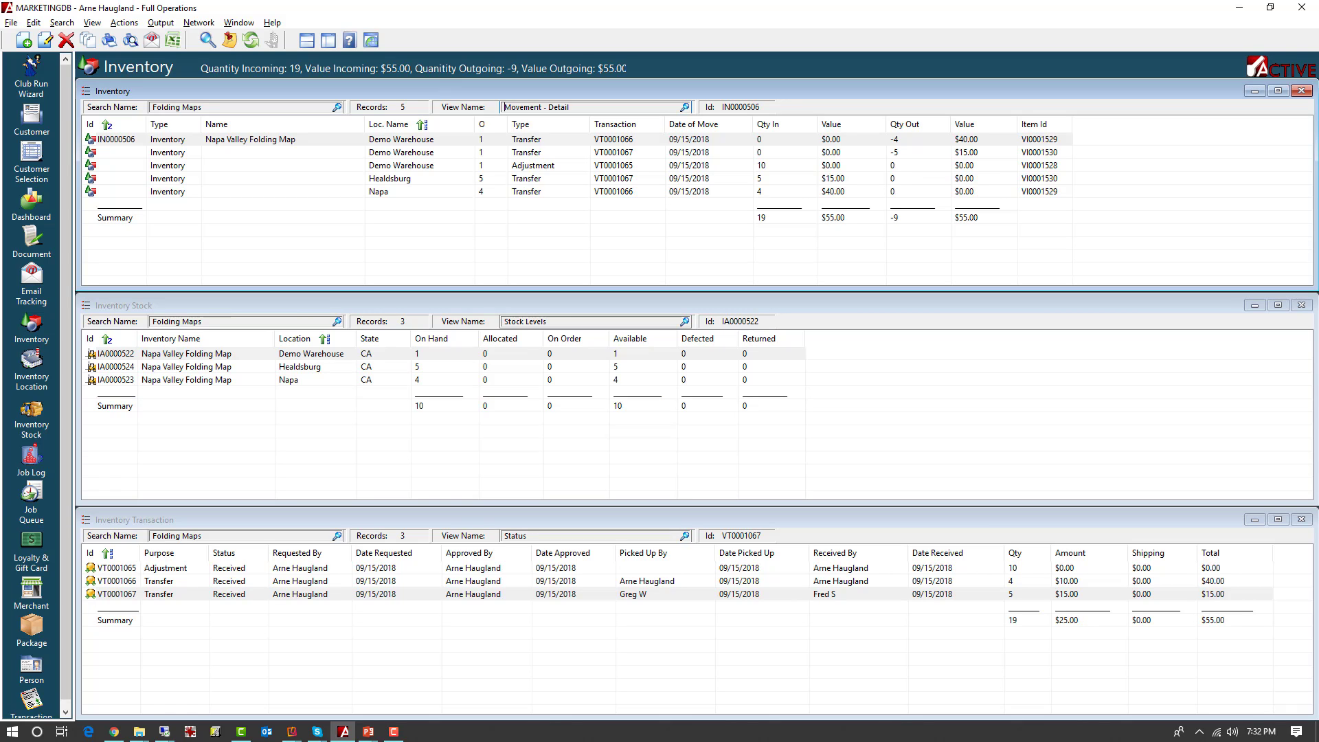
left_click(684, 322)
left_click(568, 379)
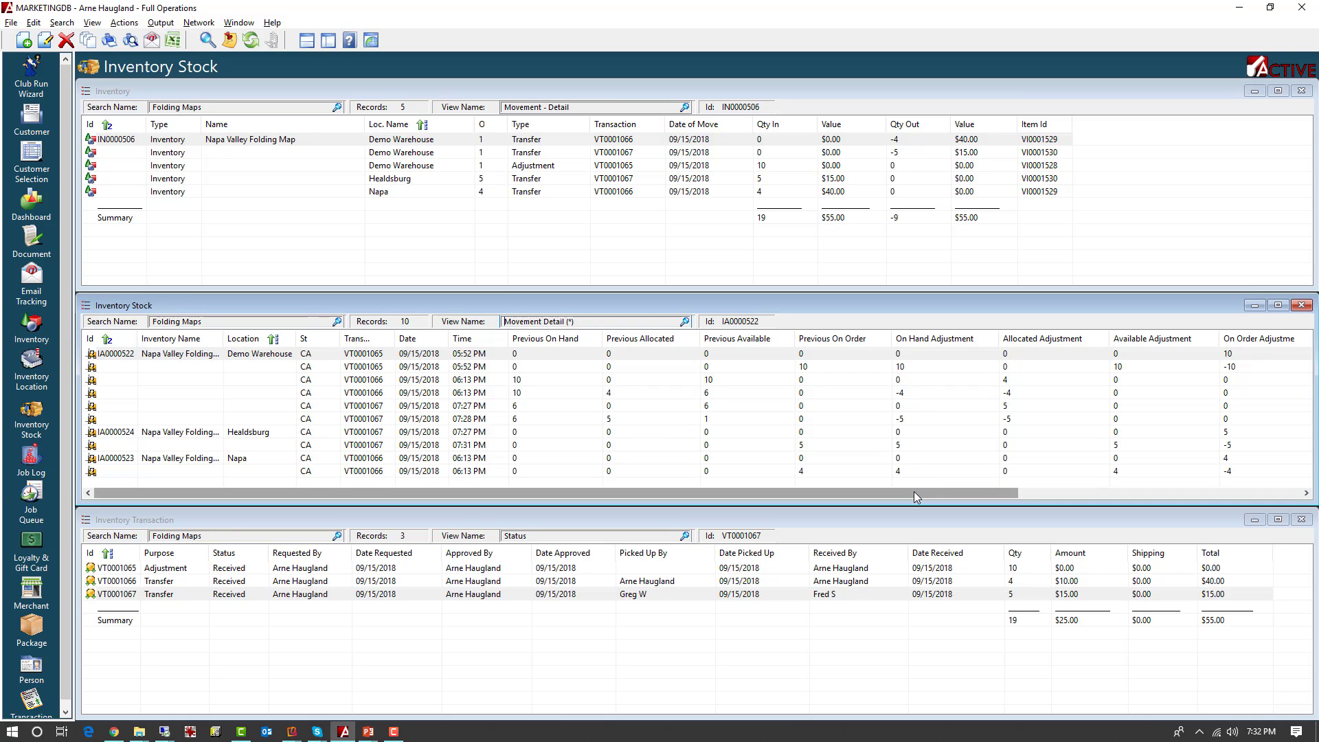
left_click(1279, 306)
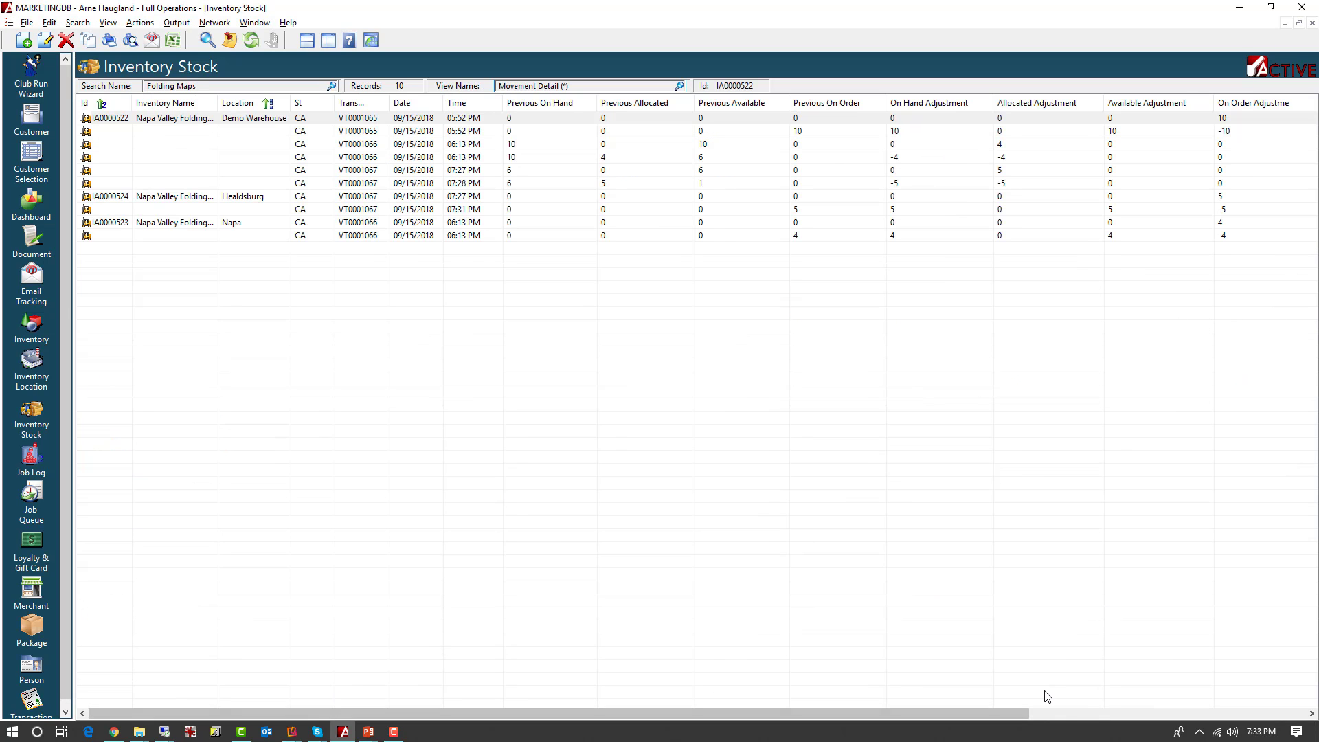
Examine the remaining movement columns in Inventory Stock, then return Inventory to Stock - by Location (*) and Inventory Stock to Stock Levels
mouse_move(979, 710)
left_mouse_down()
mouse_move(1110, 708)
mouse_move(967, 710)
left_mouse_up()
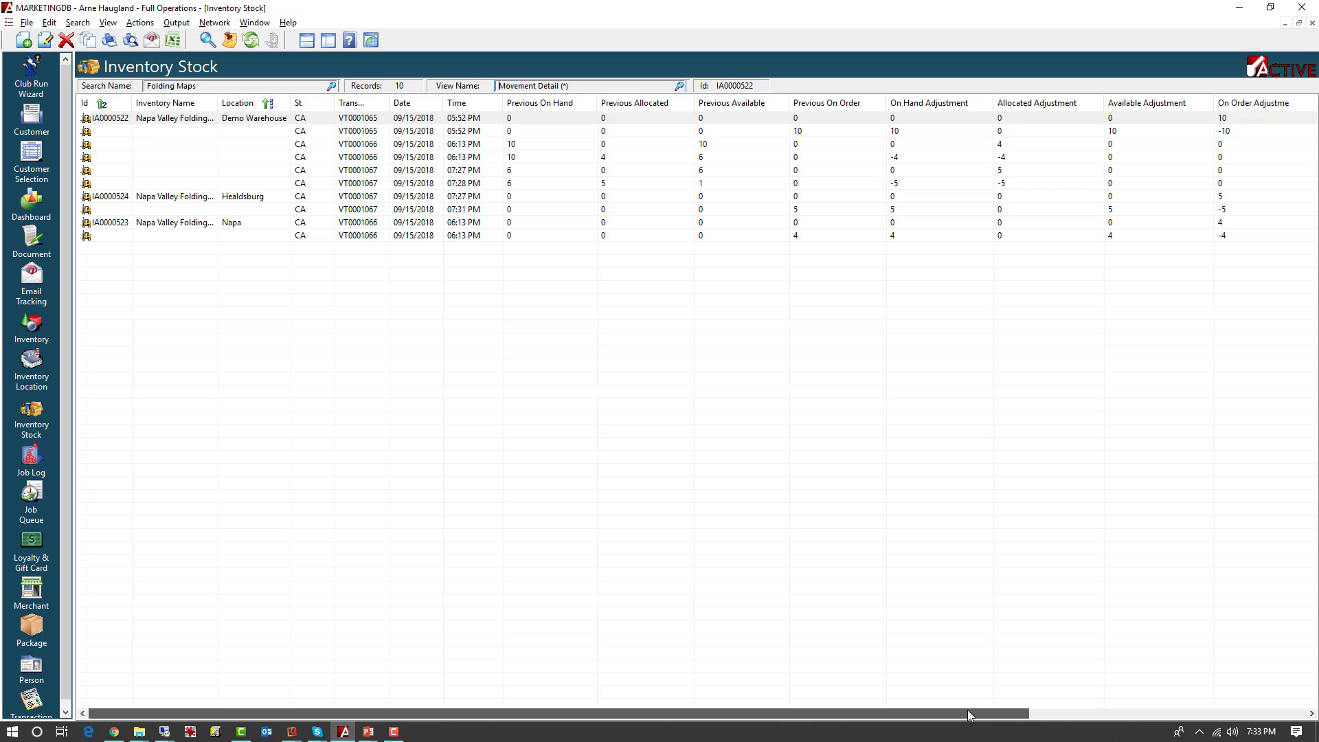
left_click_drag(969, 710, 1276, 705)
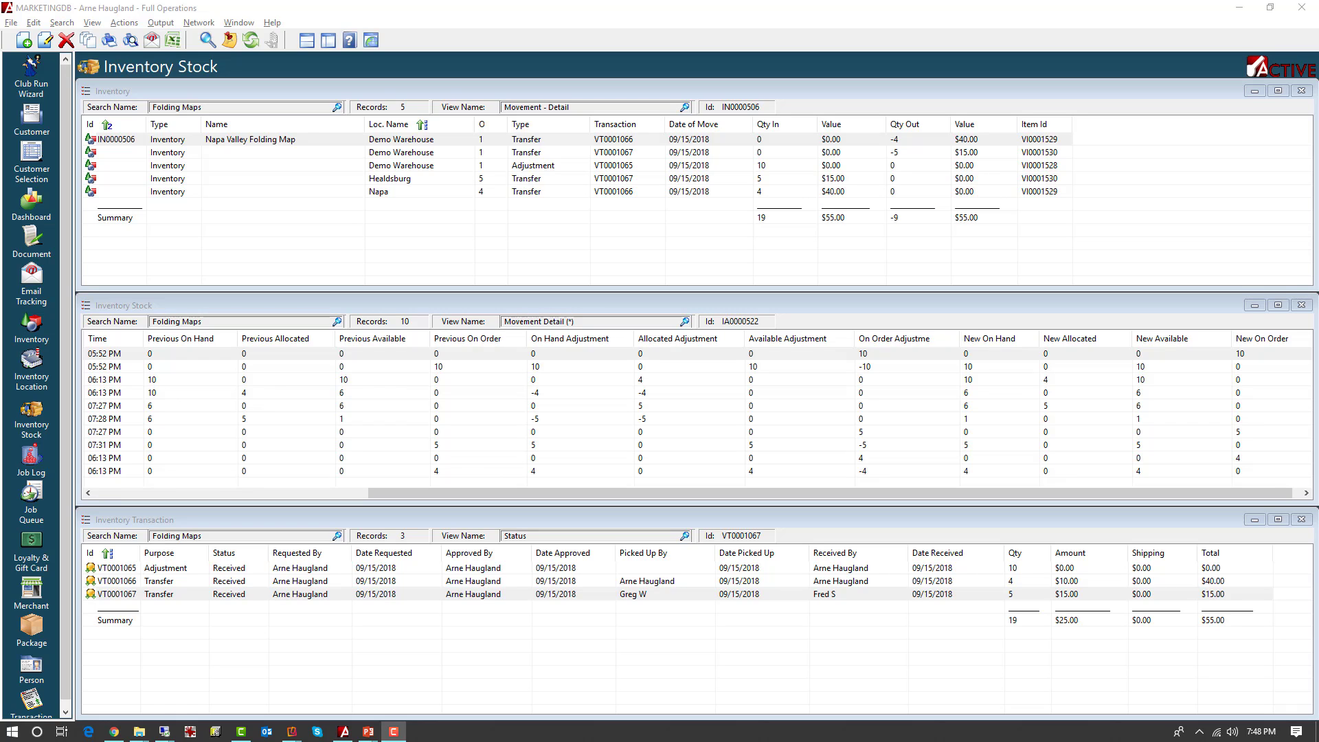
left_click(687, 109)
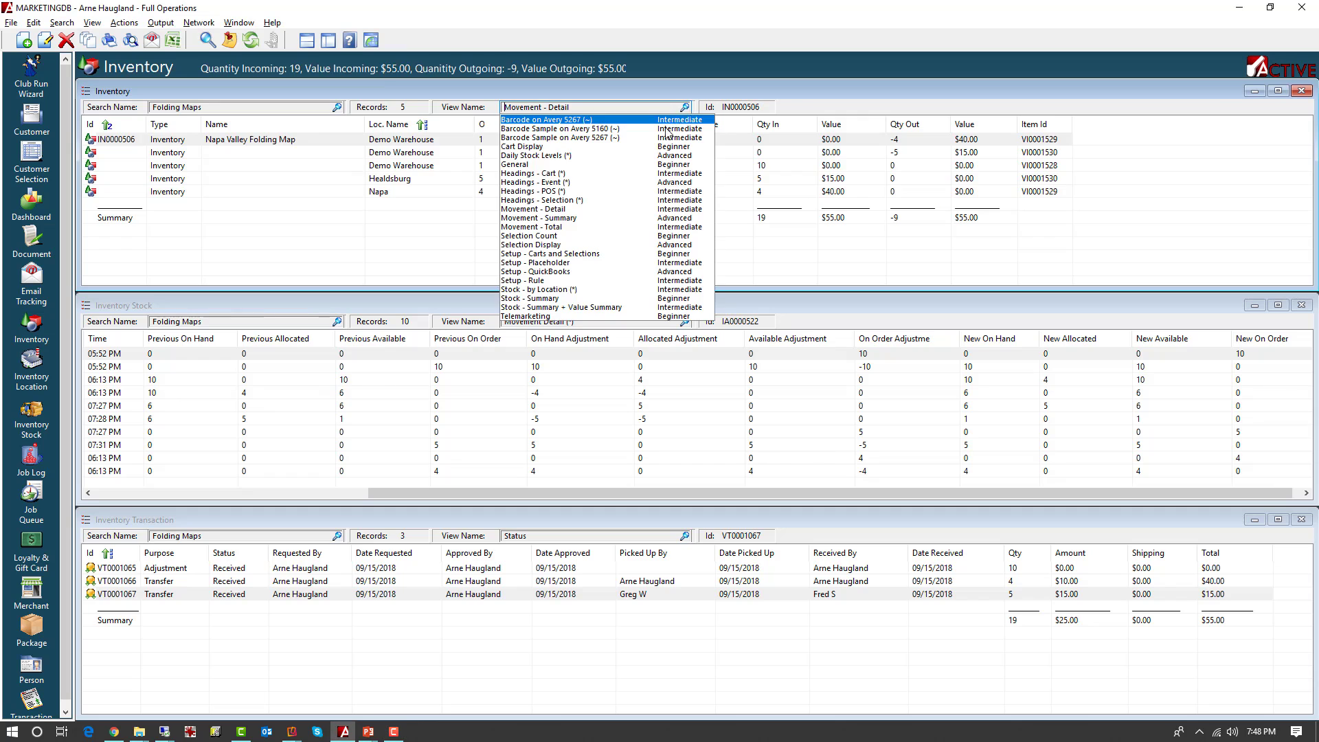
left_click(569, 296)
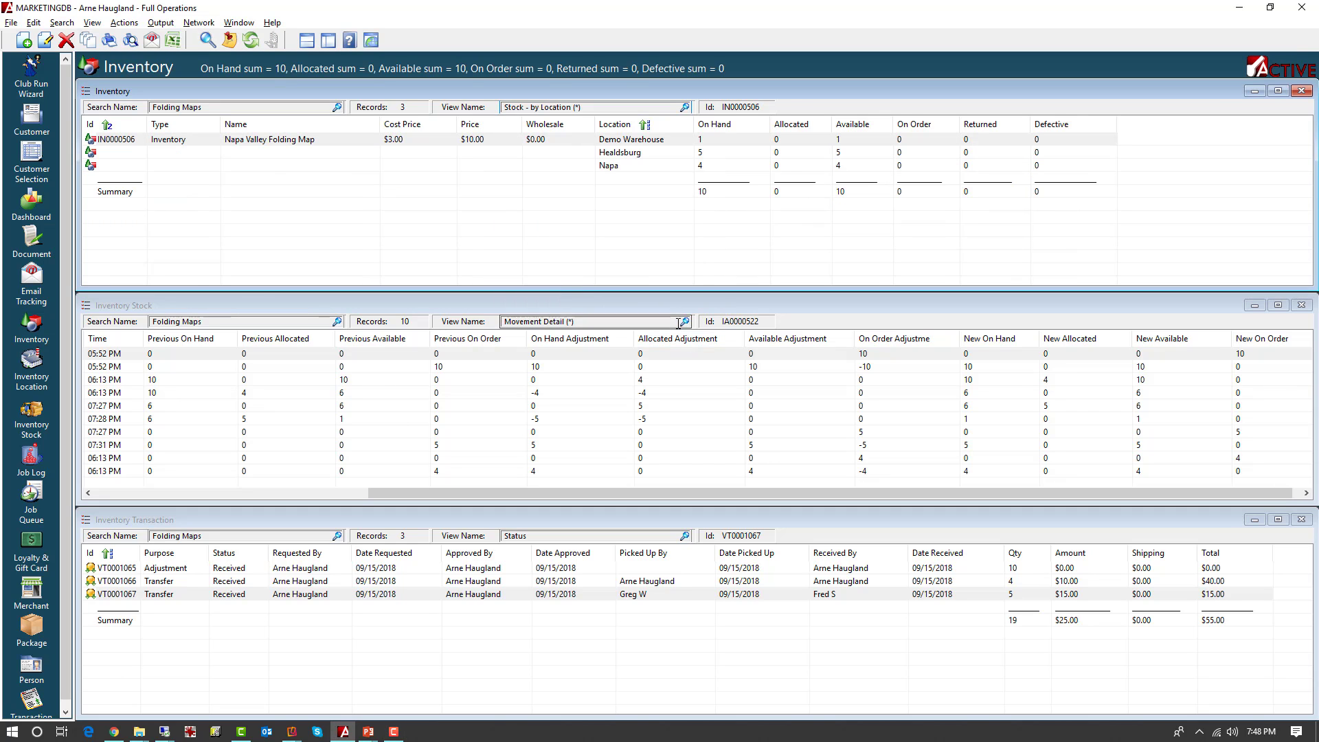
left_click(685, 322)
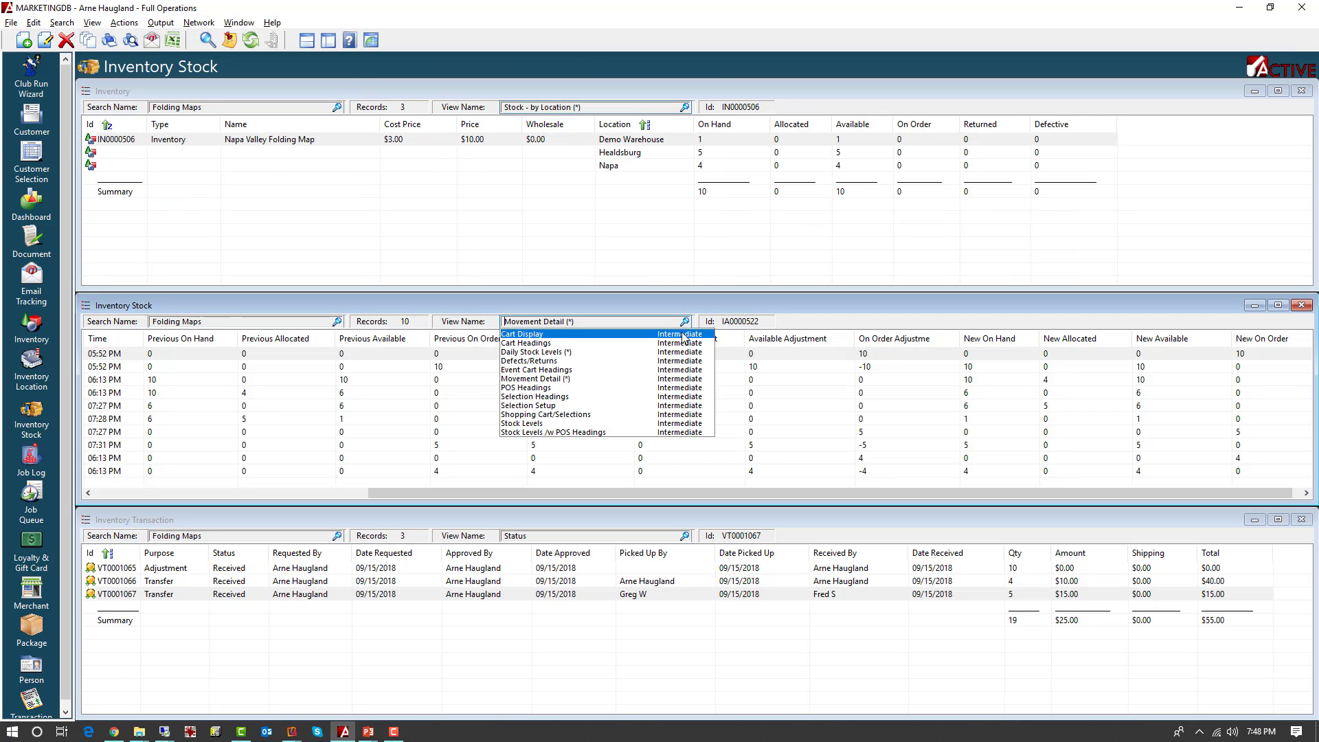
left_click(527, 424)
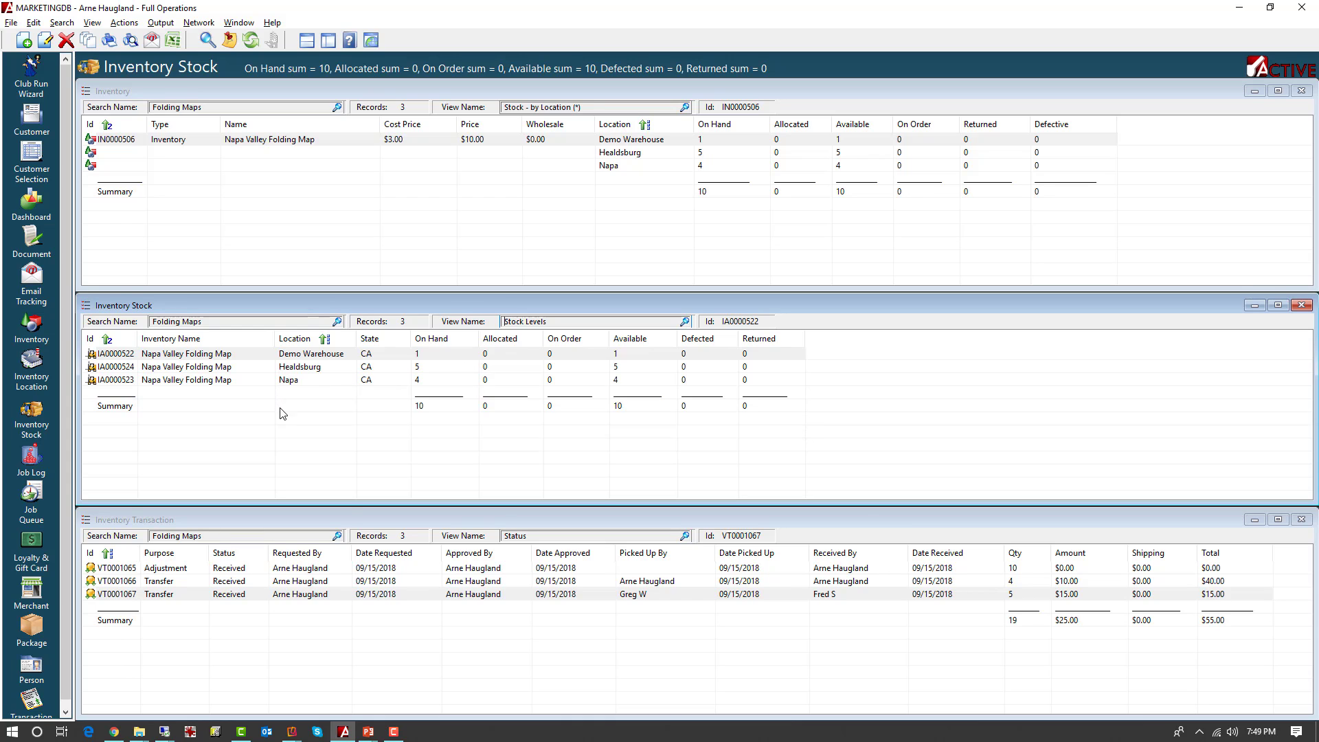
Create a new inventory transaction with purpose Purchase, supplier Kock Maps and Demo Warehouse as the receiving location
left_click(296, 595)
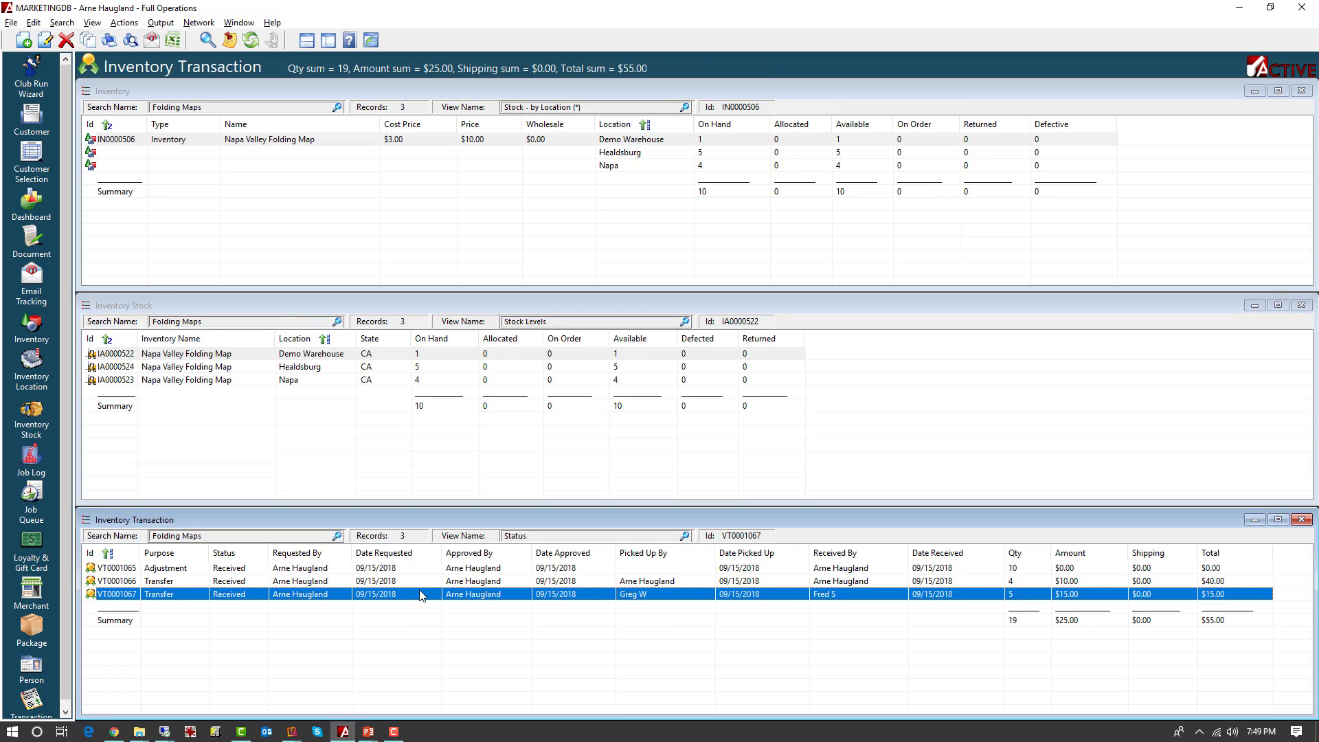
right_click(440, 598)
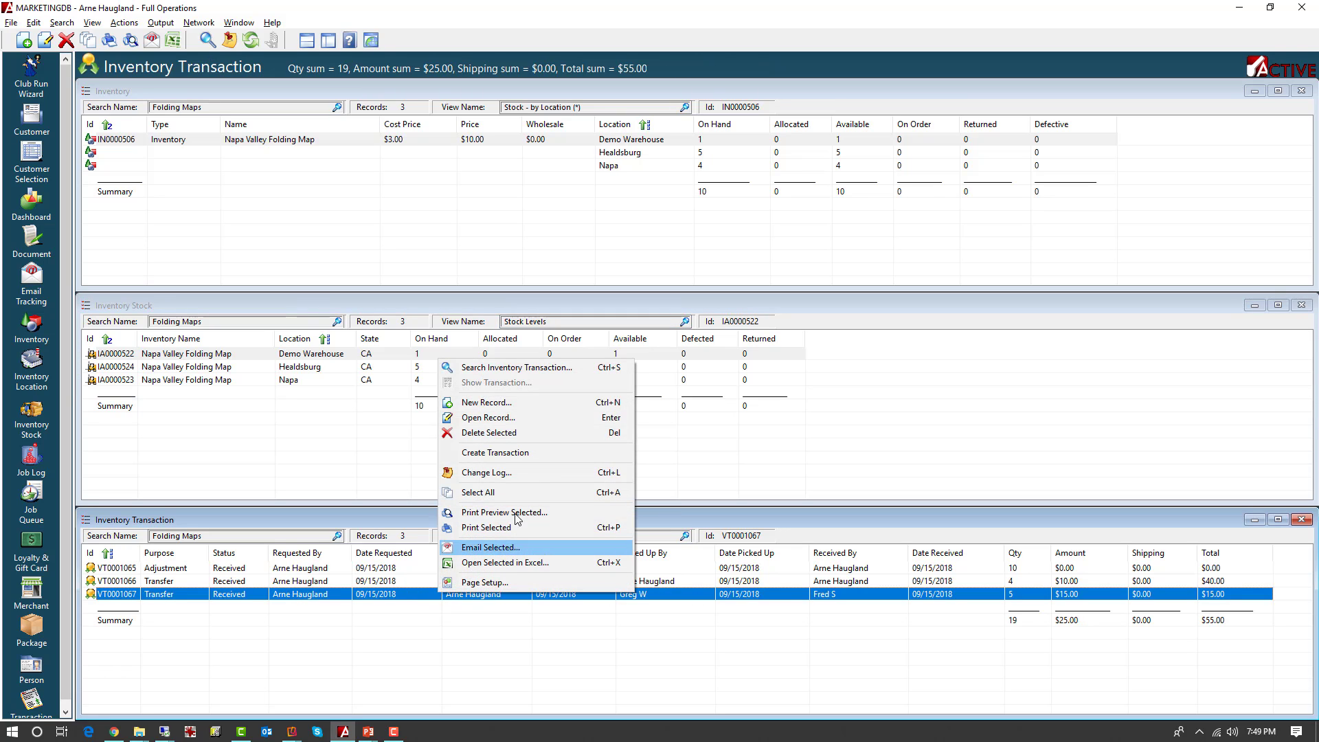
left_click(537, 405)
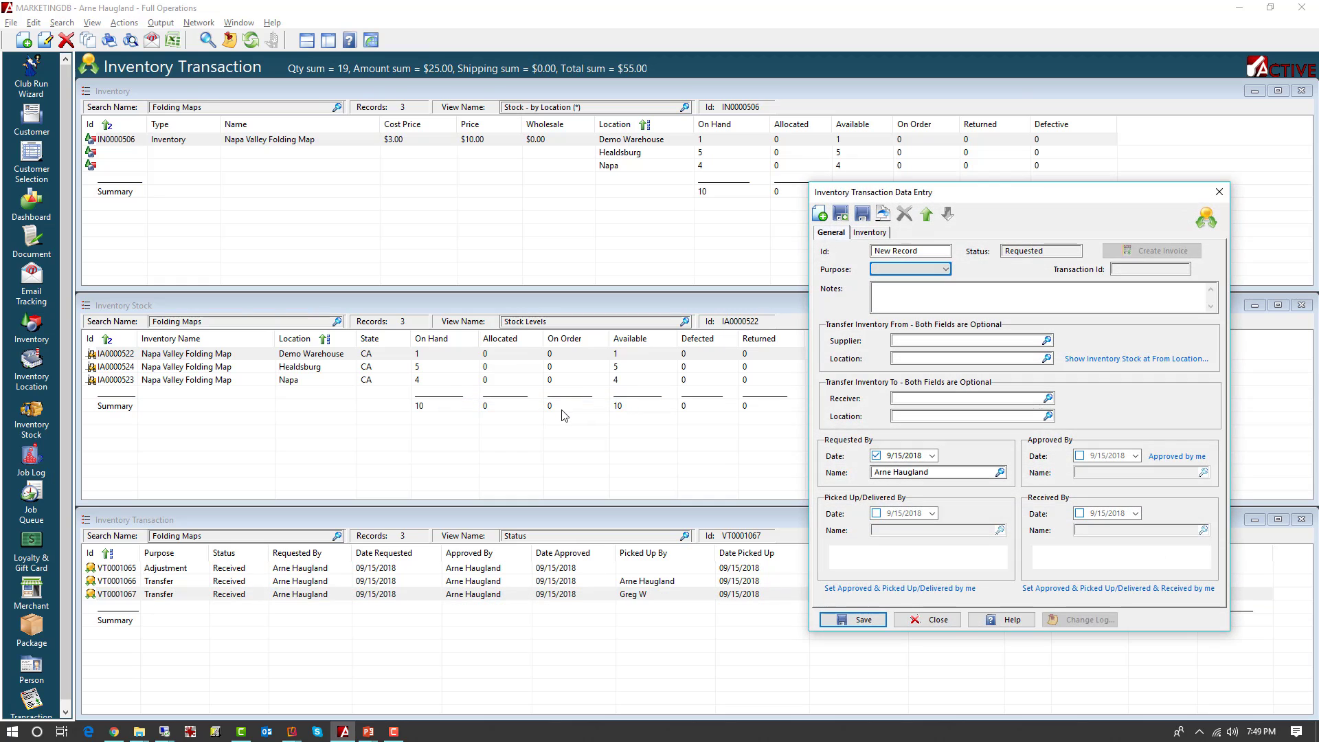
left_click(946, 269)
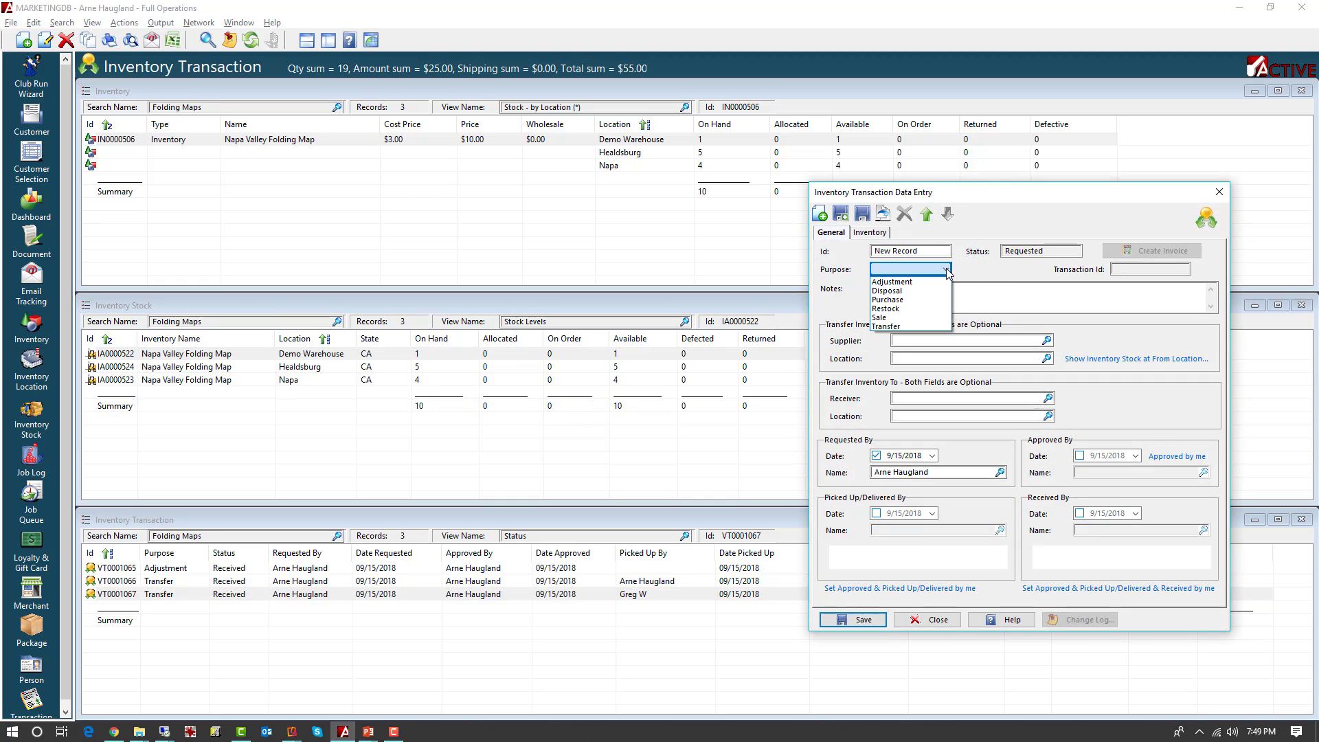
left_click(896, 302)
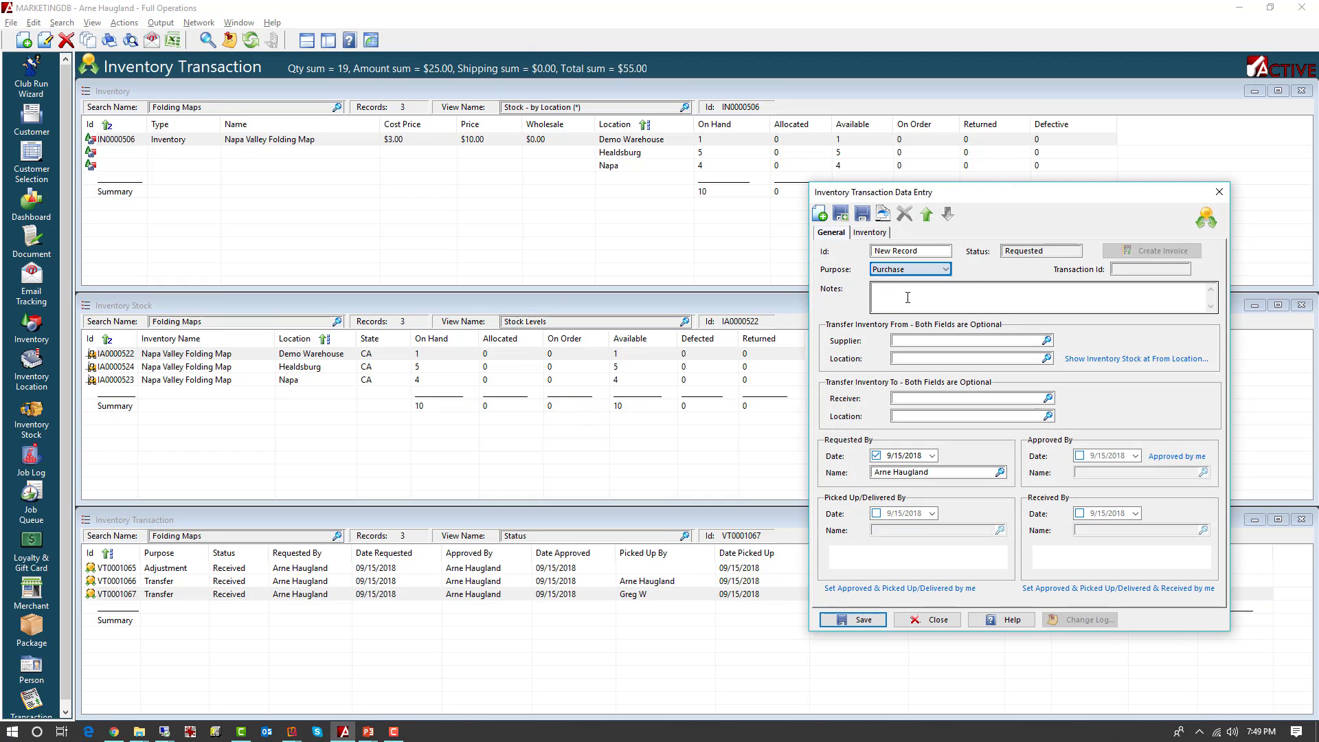
left_click(1046, 342)
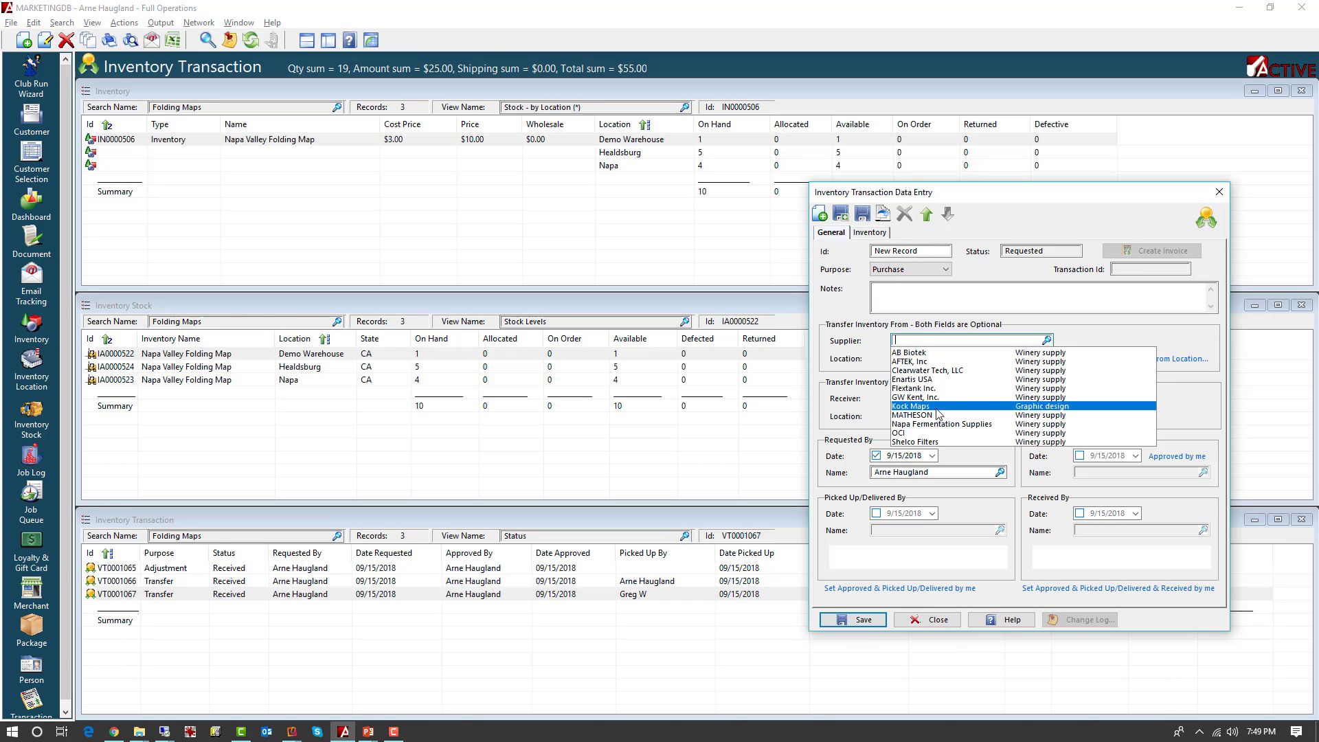
left_click(987, 410)
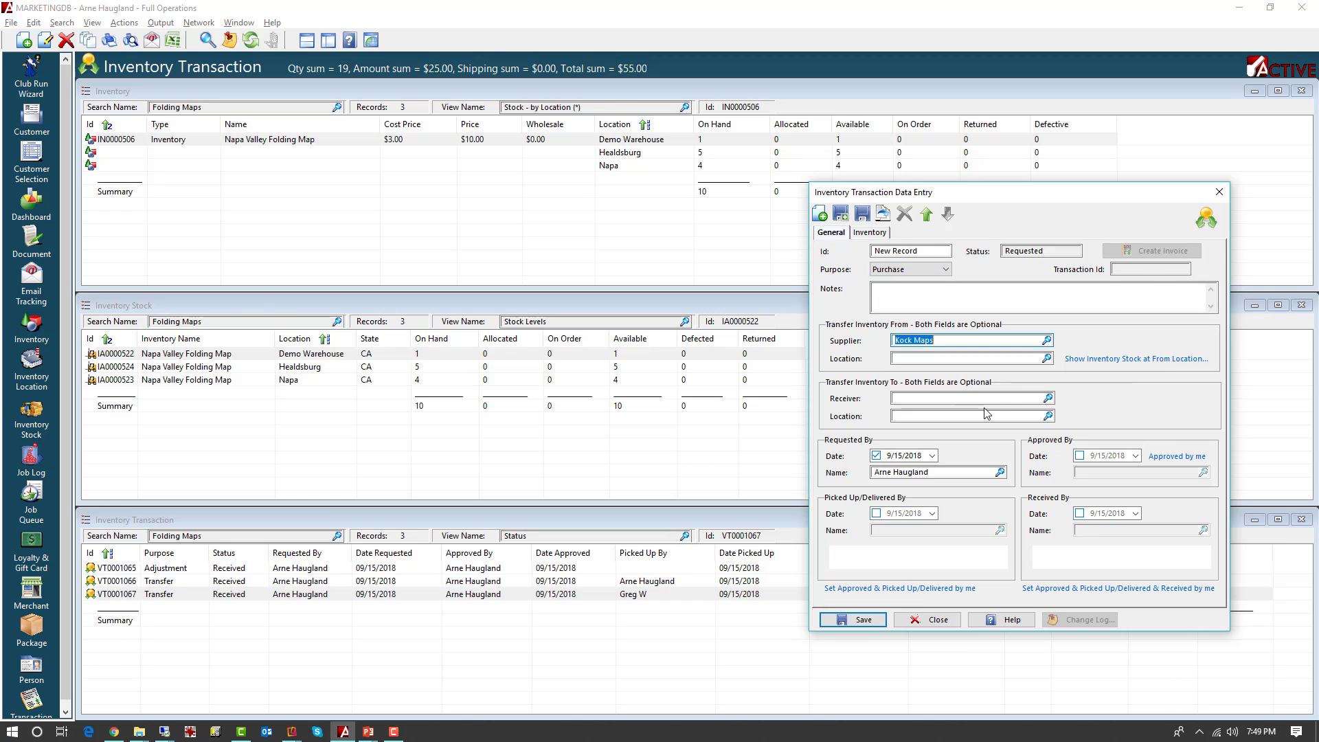
left_click(1048, 416)
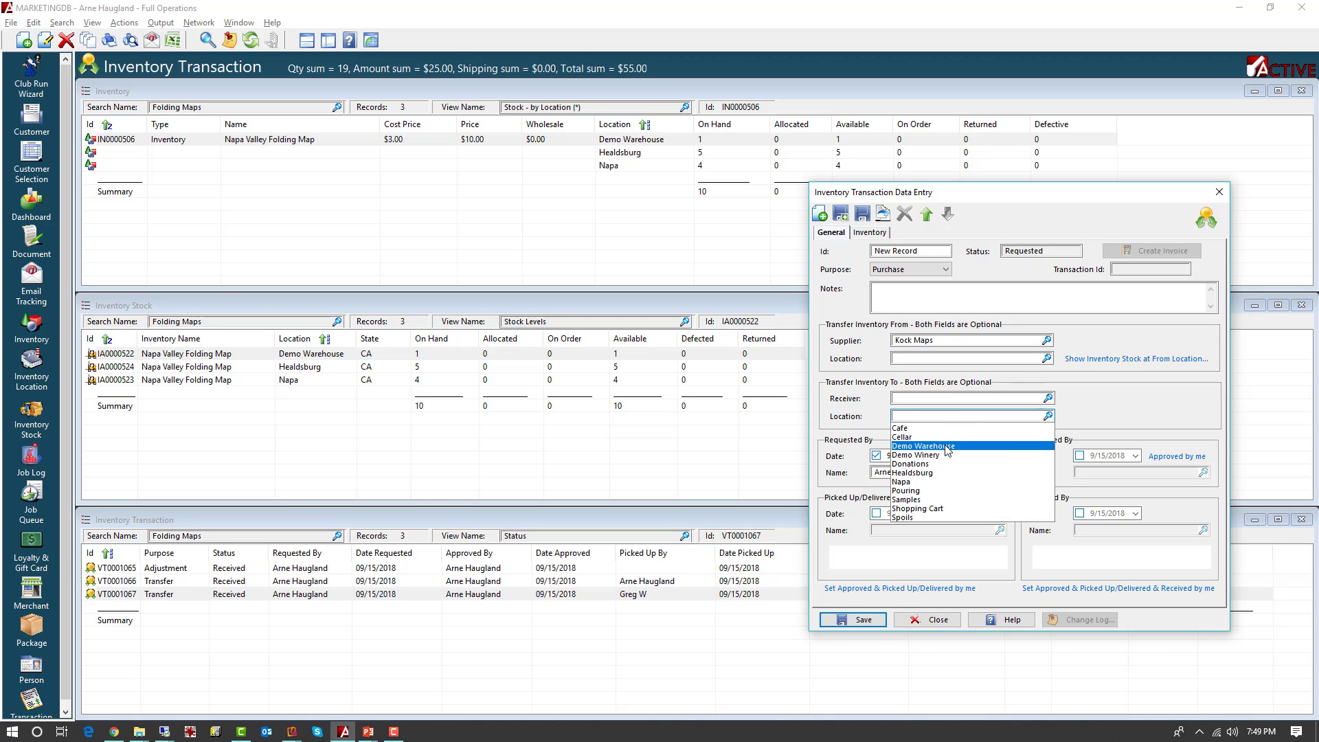
left_click(947, 447)
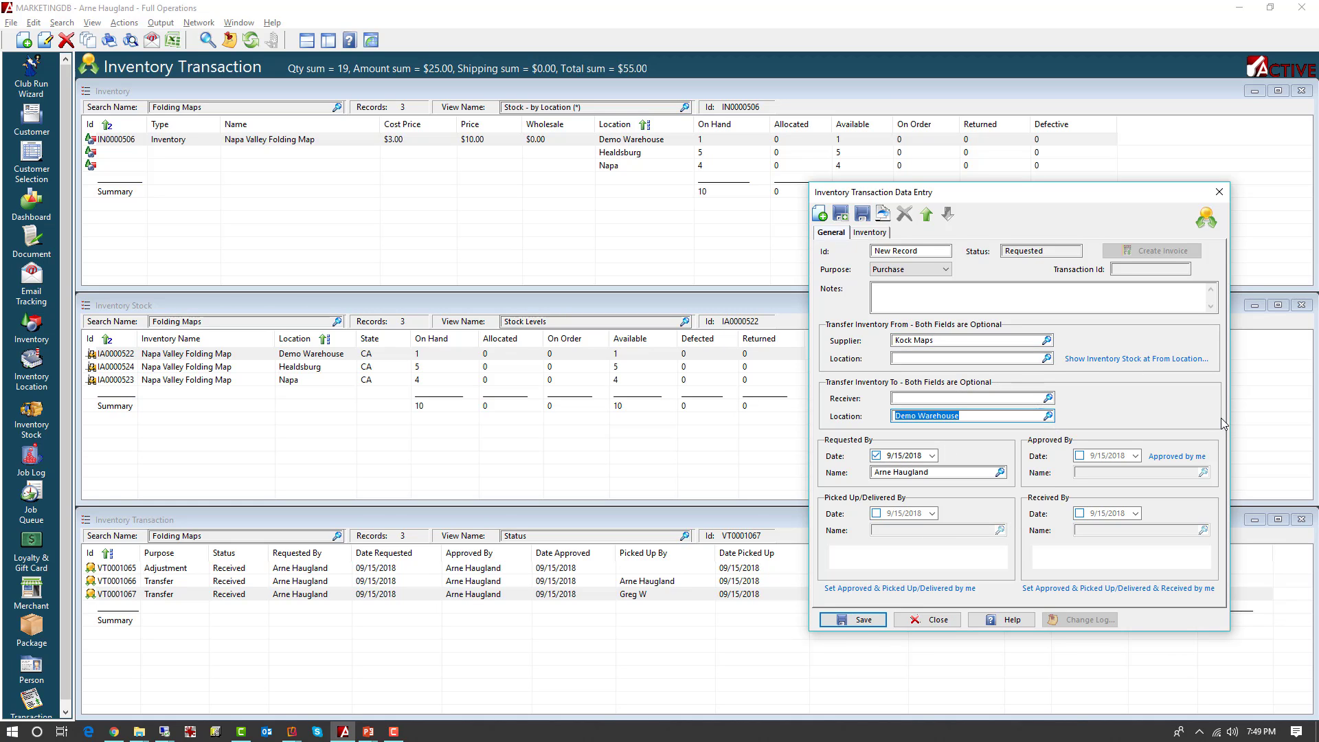
Add 13 Napa Valley Folding Map items to the purchase transaction at cost pricing
left_click(870, 232)
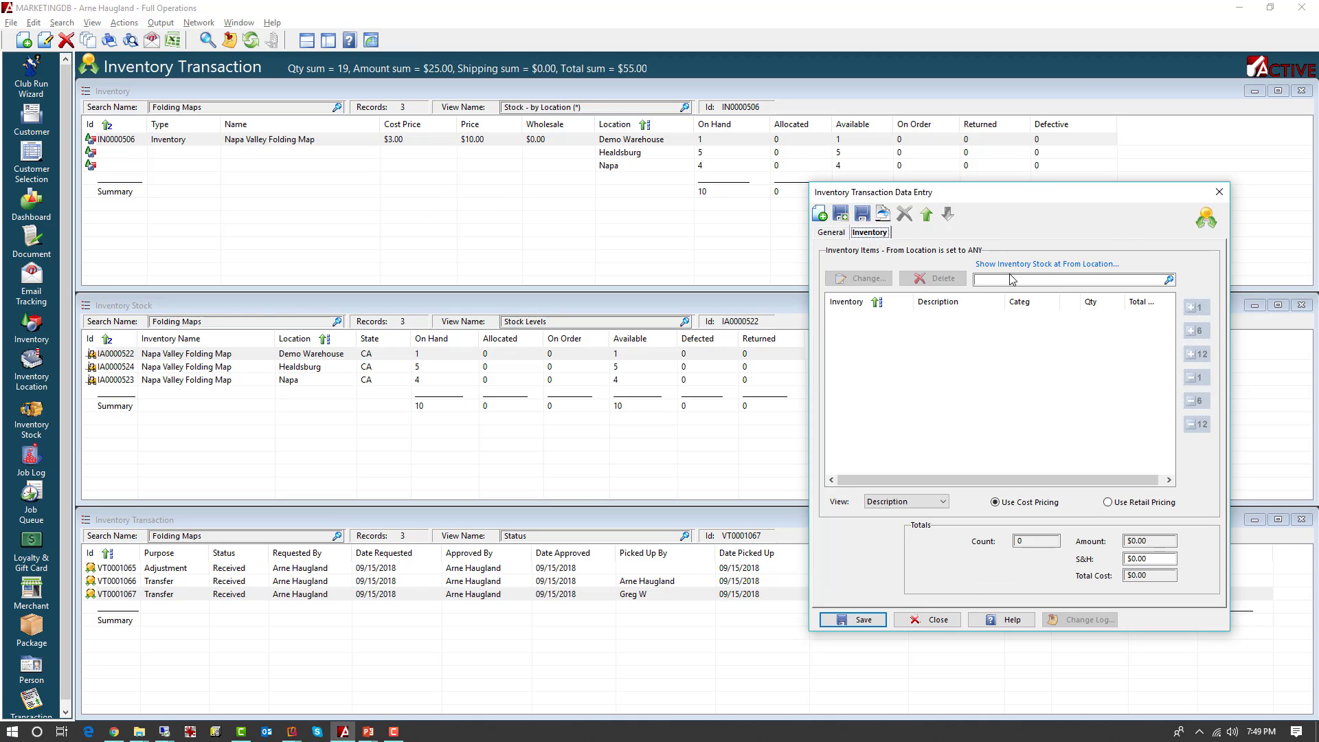
left_click(993, 277)
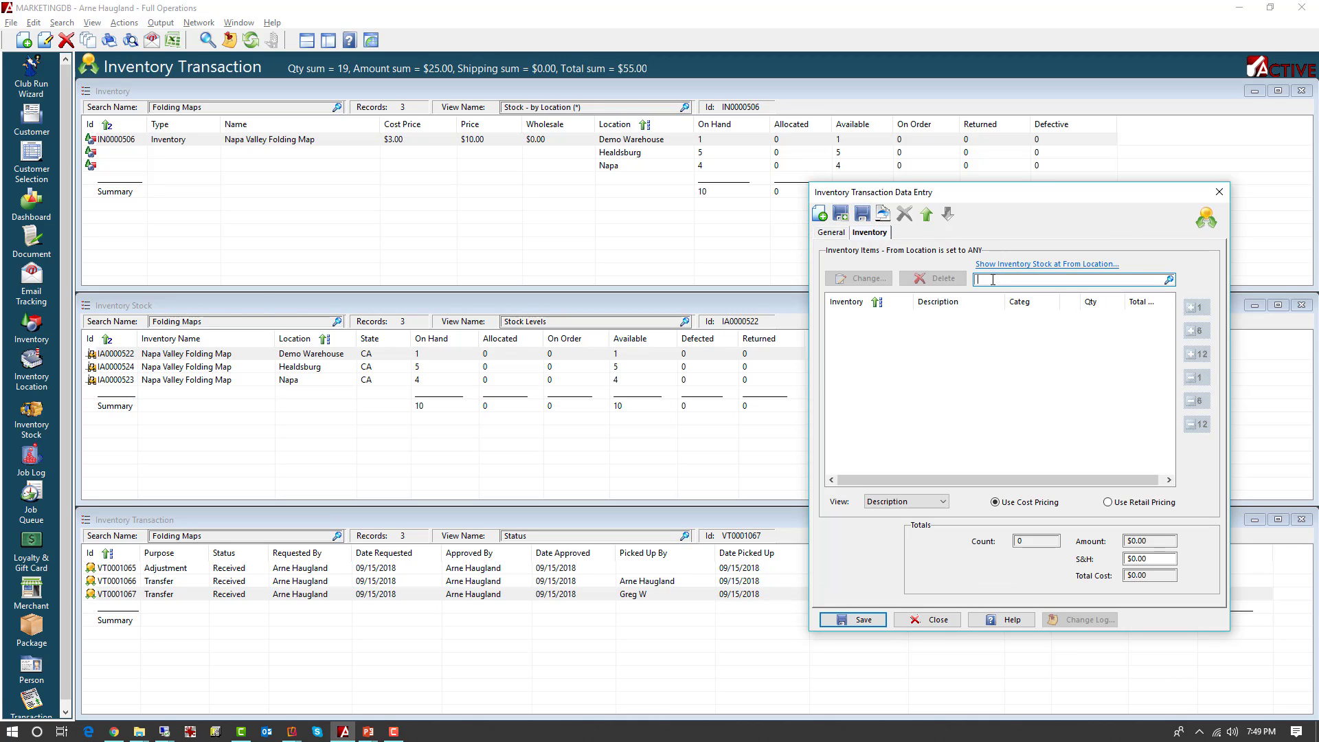
type("Napa Valley Folding Map")
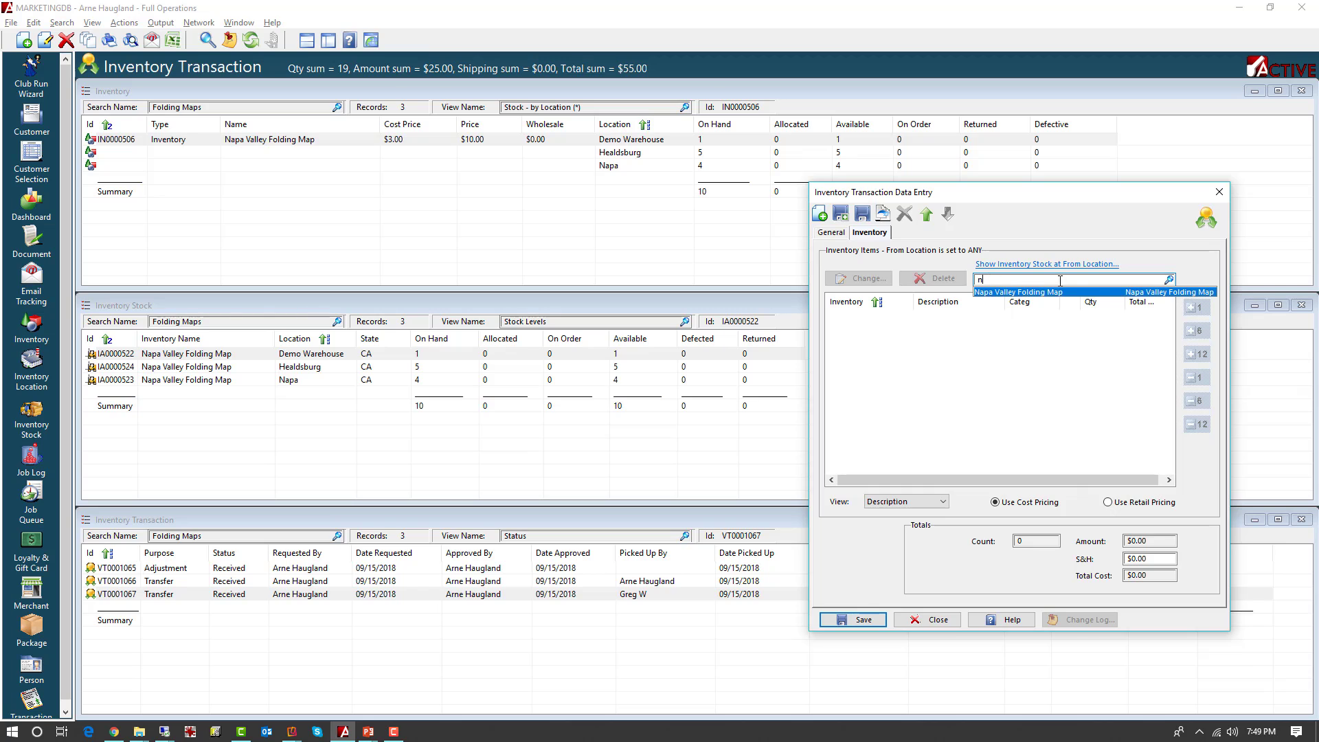
key("Return")
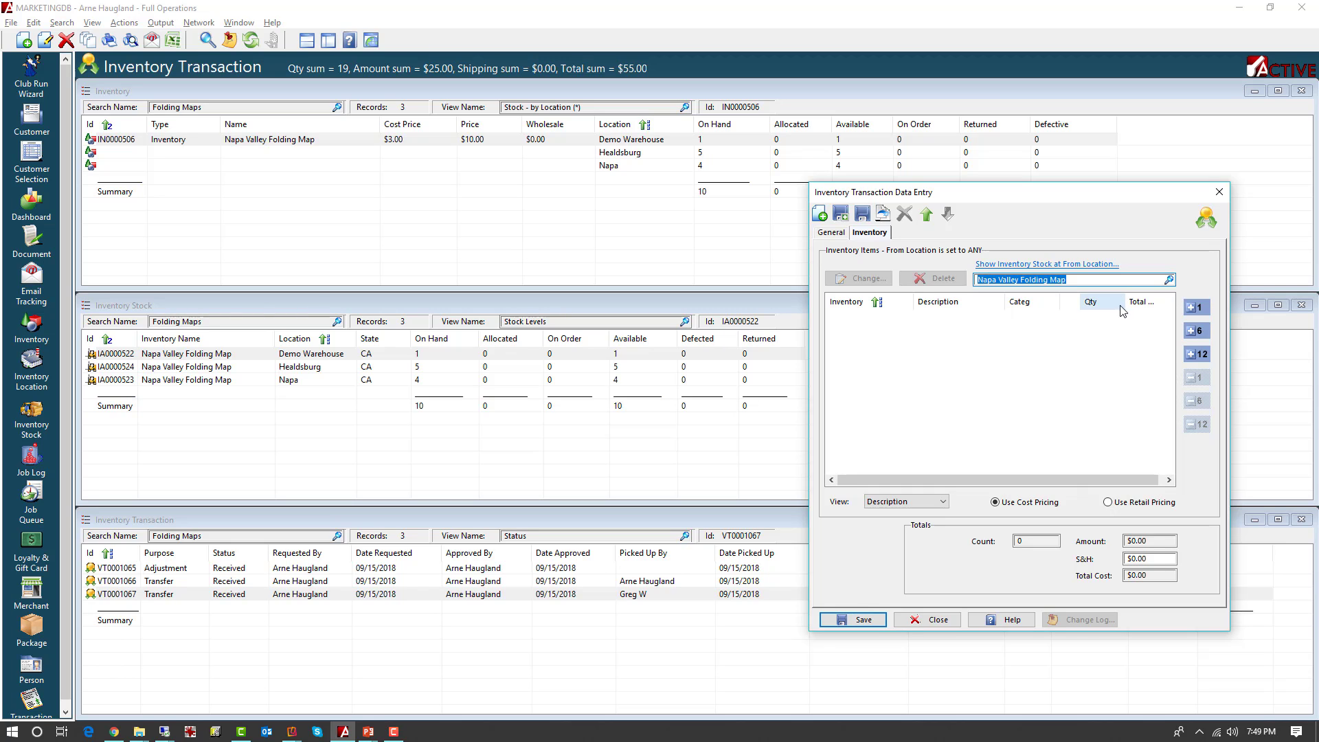
left_click(1196, 332)
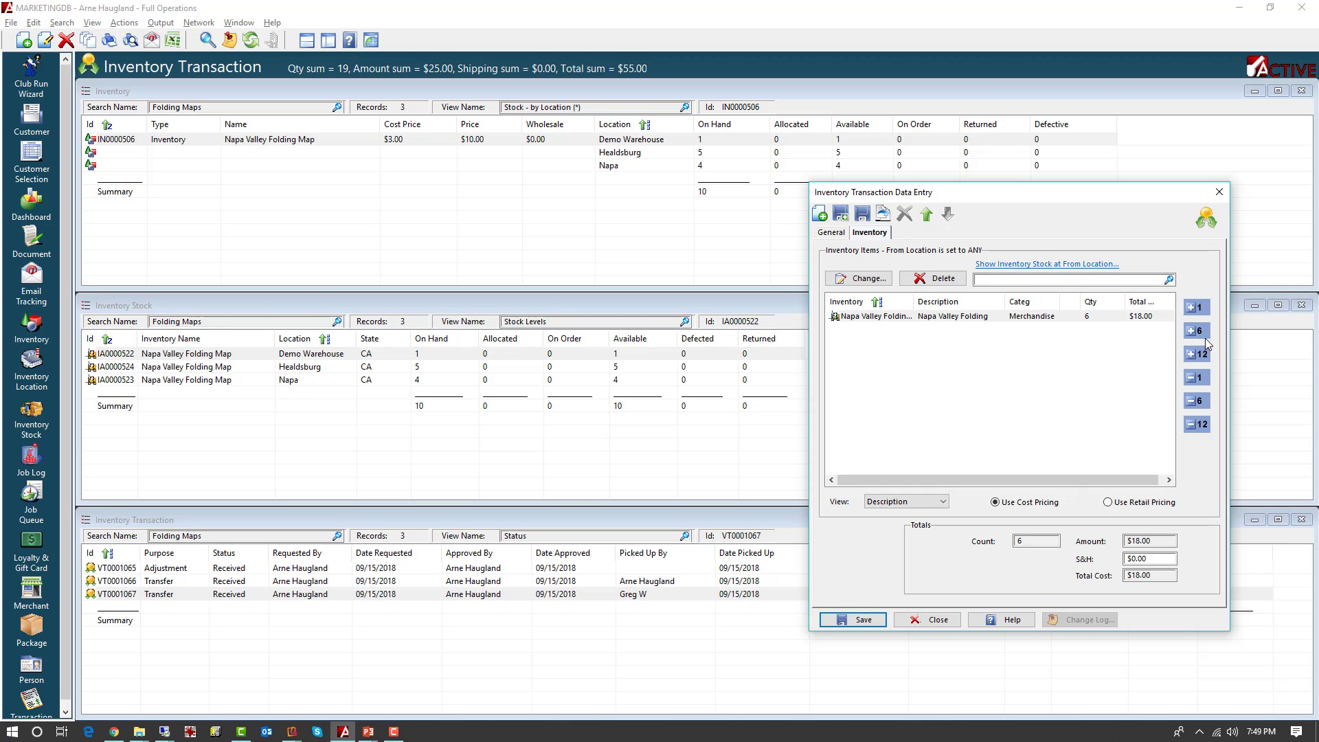
left_click(1201, 334)
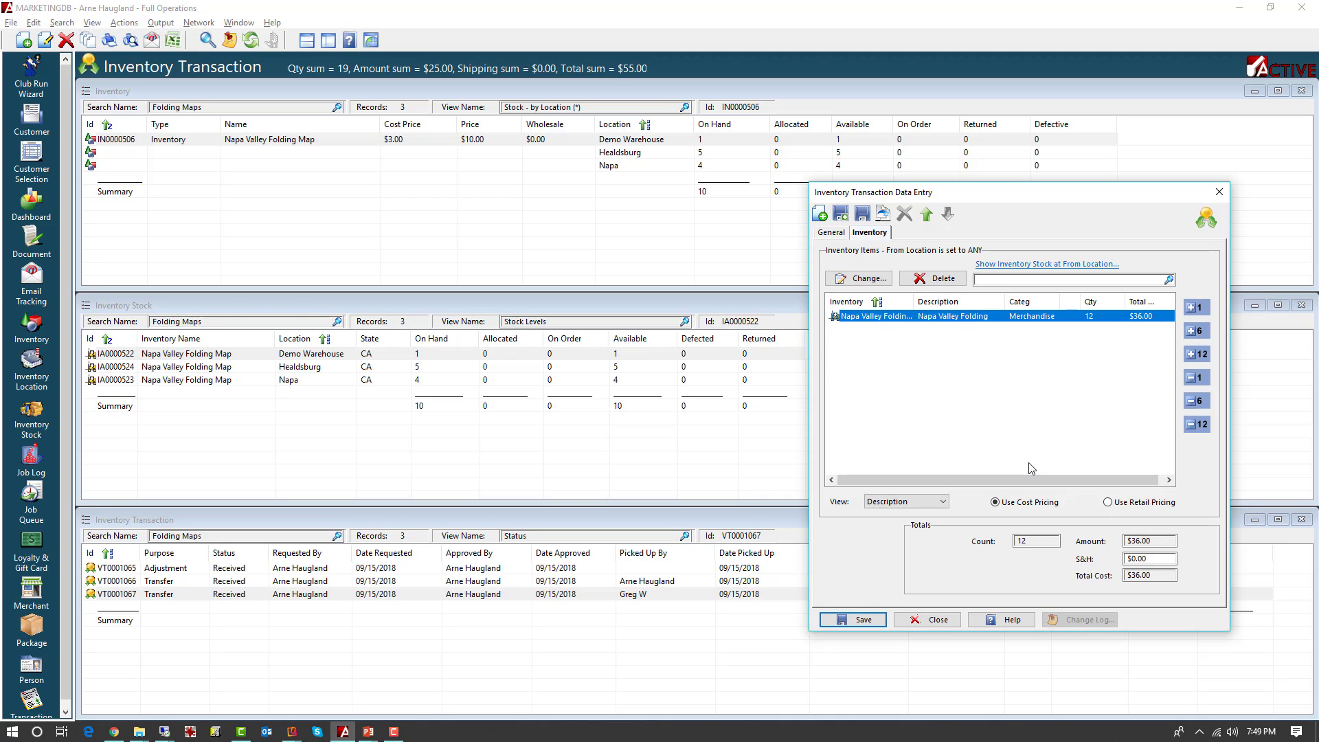
left_click(1196, 307)
Mark the purchase as approved and picked up/delivered by the current user, save the record and close it
left_click(830, 232)
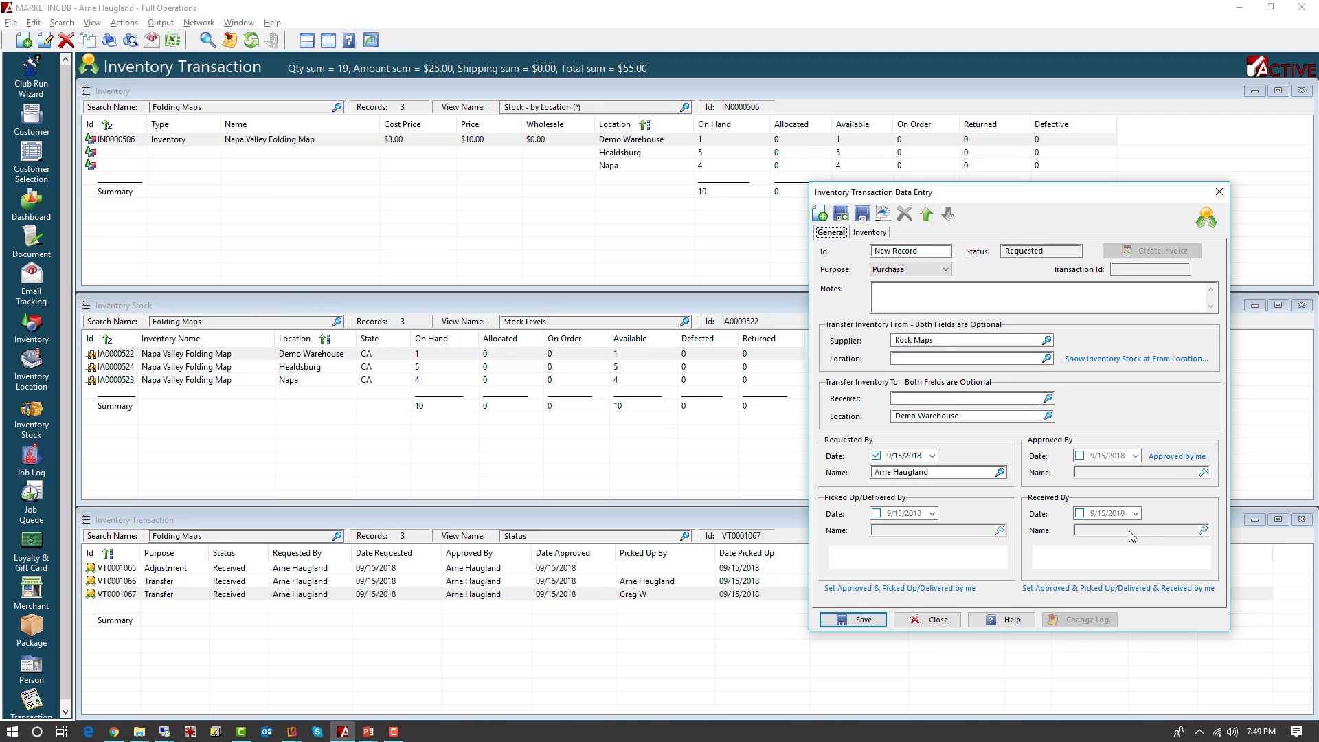
left_click(894, 589)
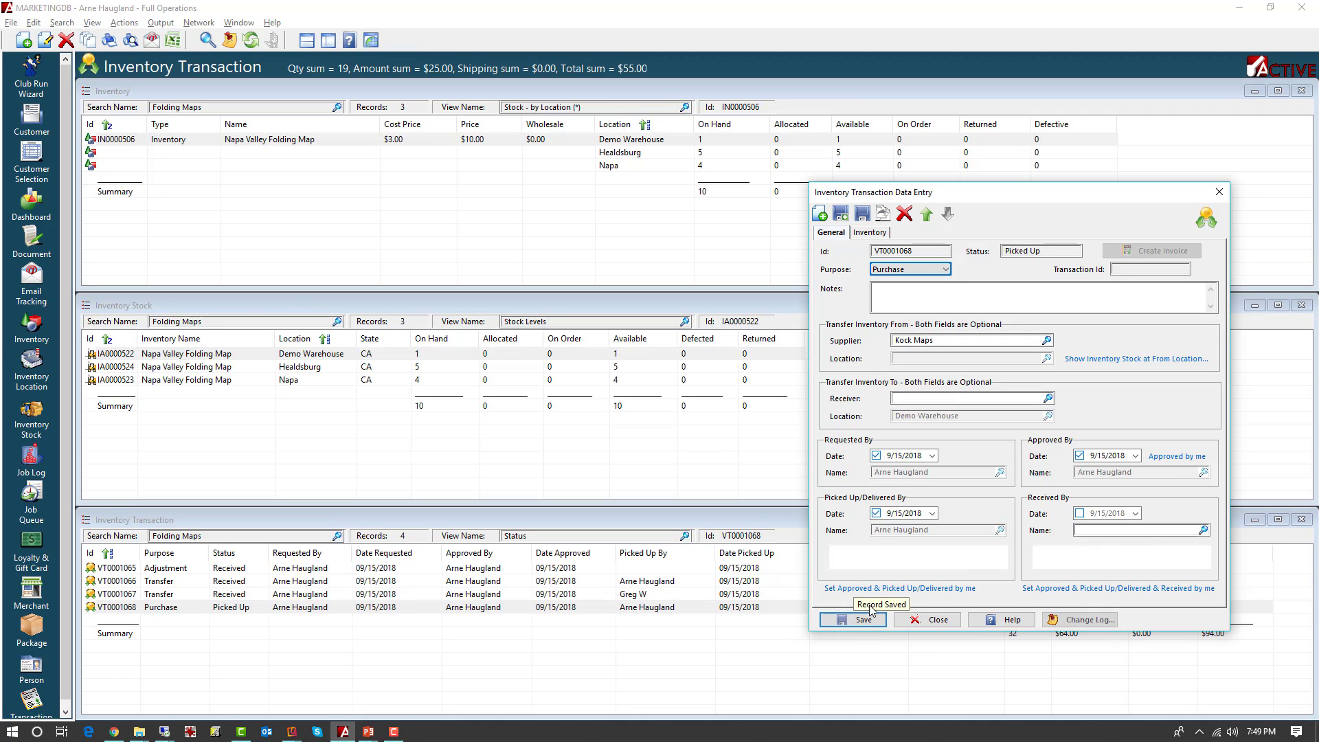
left_click(939, 620)
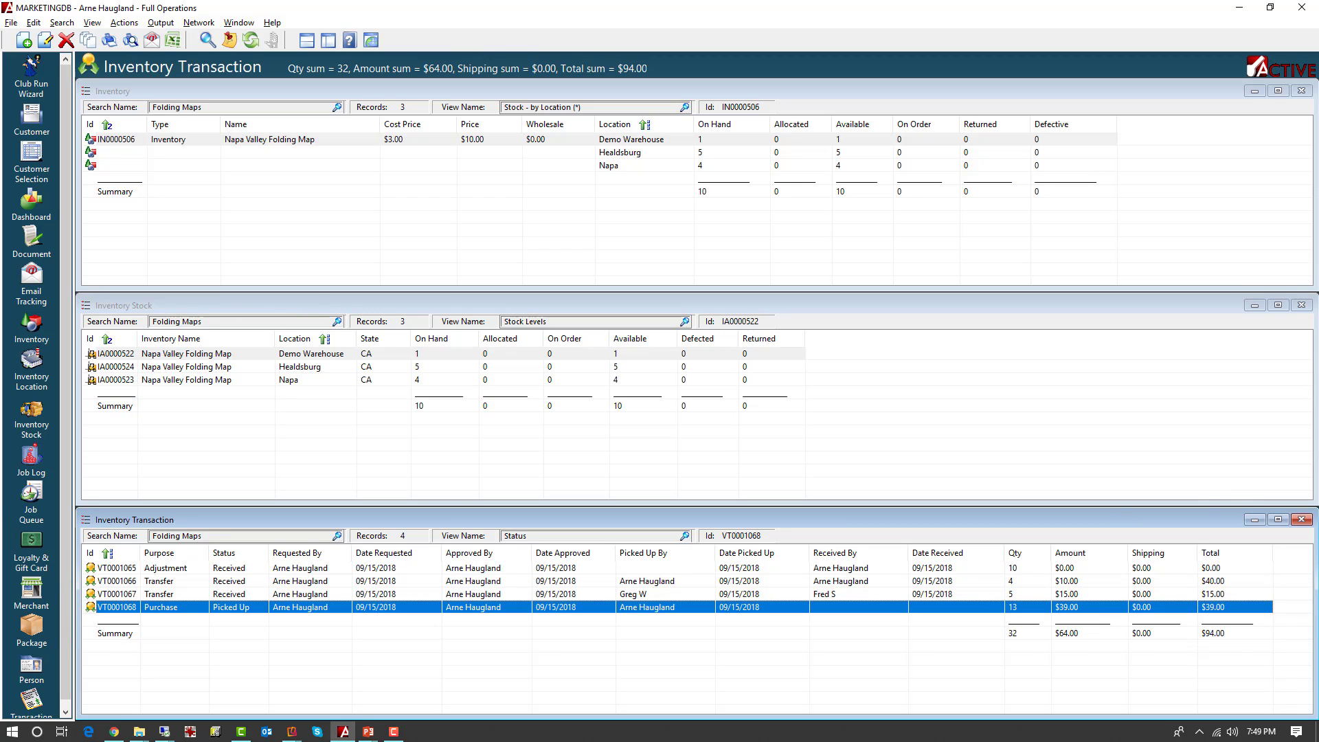
Switch to the iPad and sign to receive the Kock Maps purchase, entering the recipient's name
key("alt+Tab")
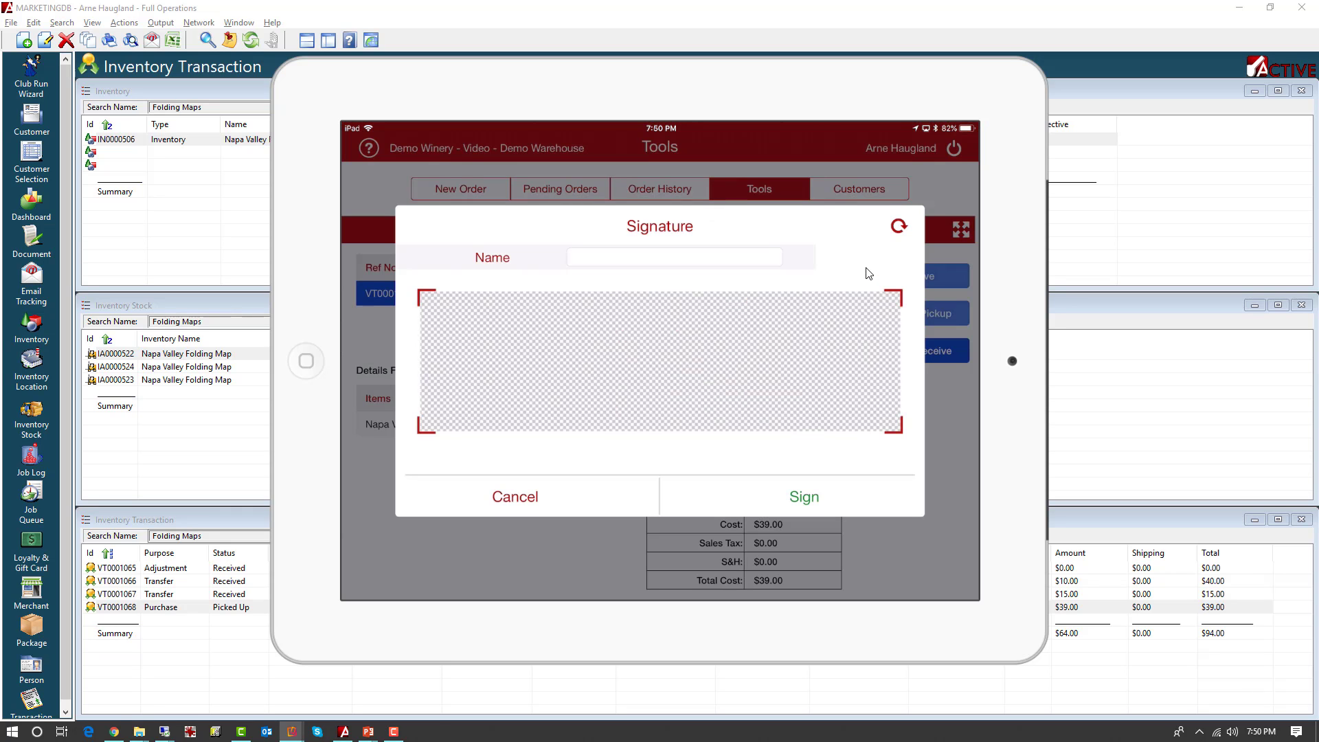
type("Gre")
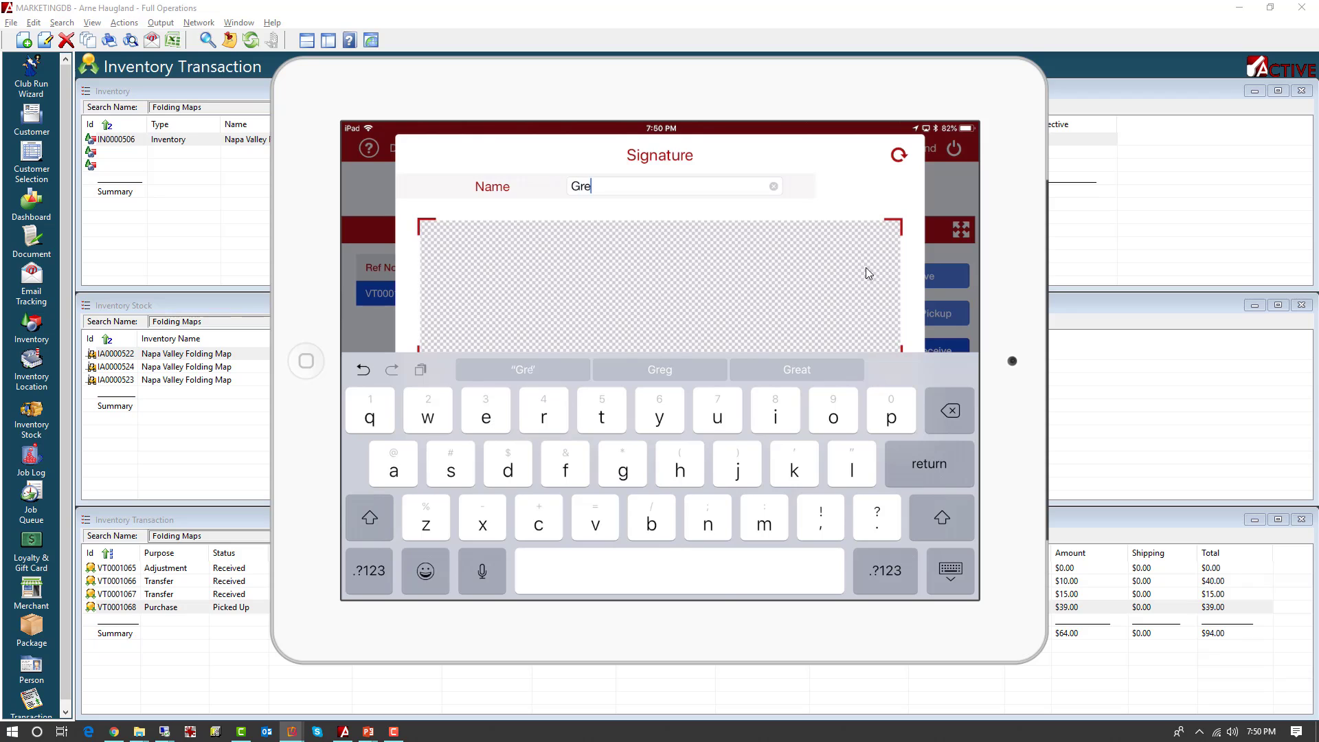
type("g W")
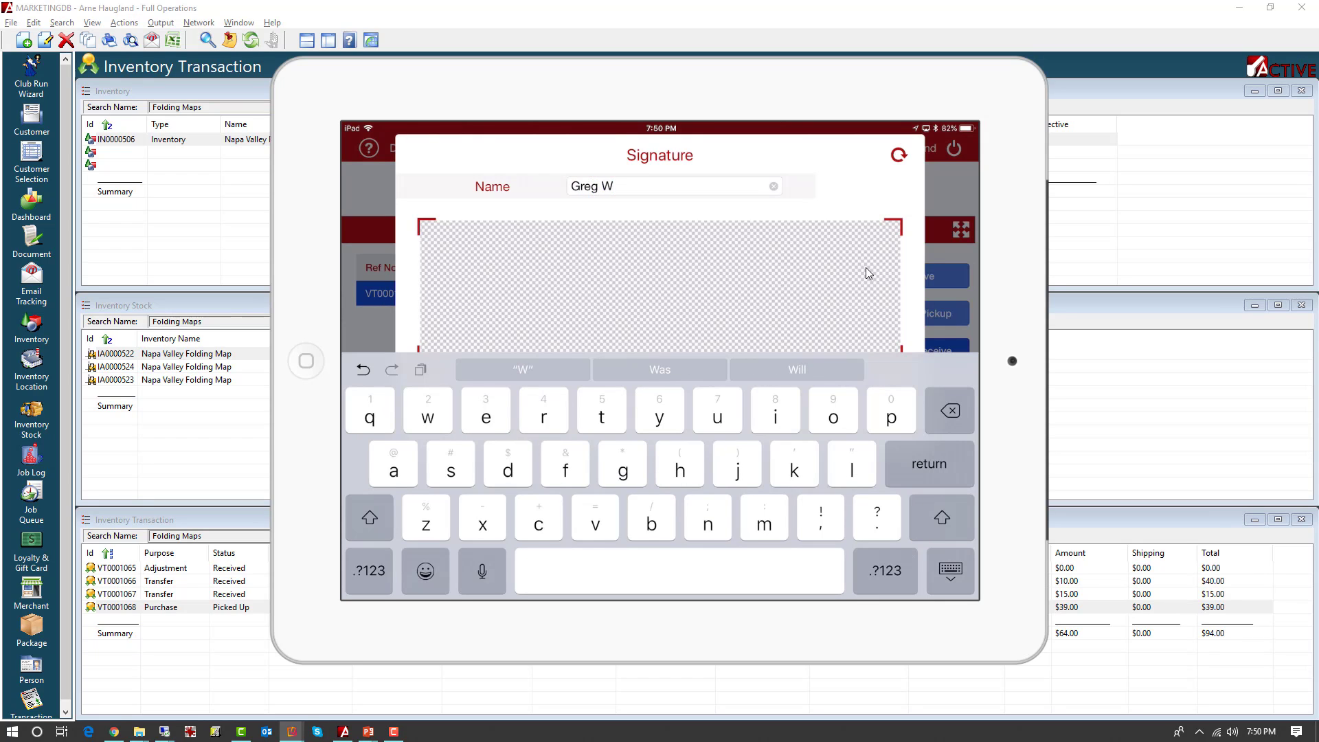
key("Return")
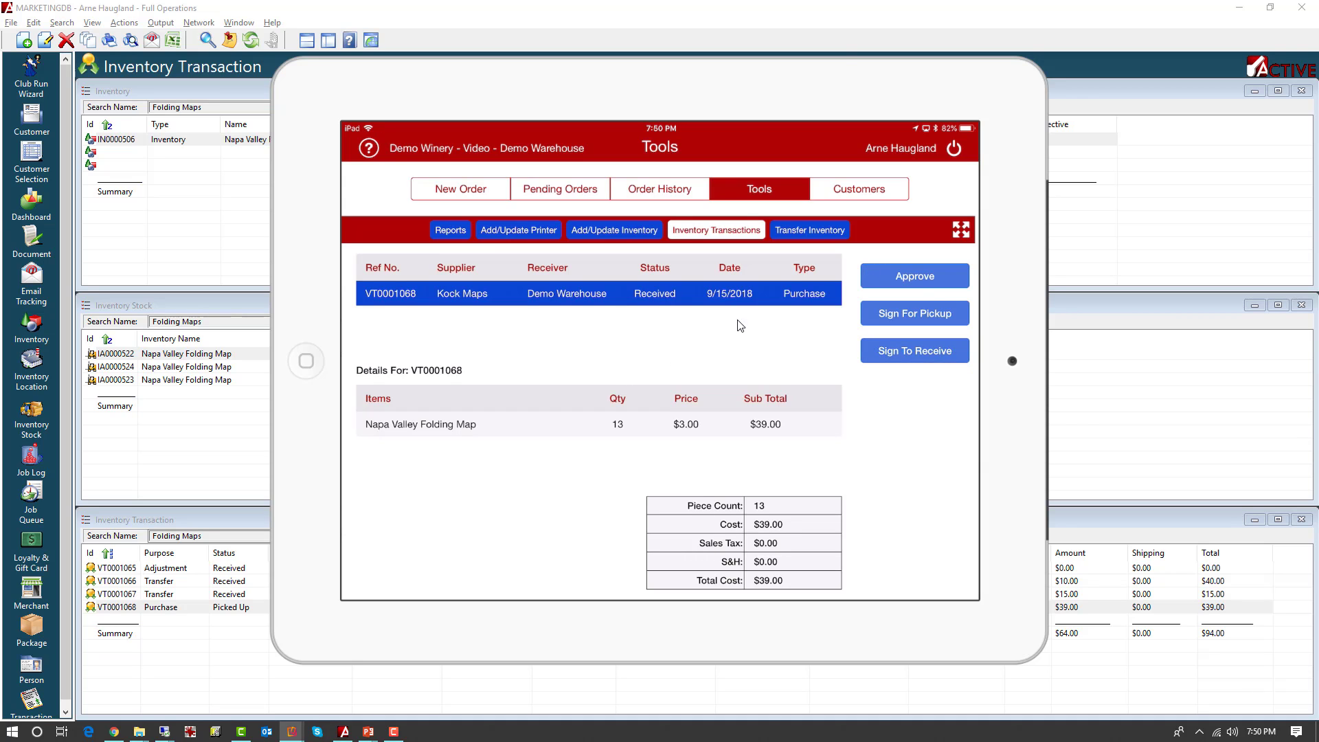
Return to the desktop and refresh the Inventory, Inventory Stock and Inventory Transaction lists
left_click(872, 27)
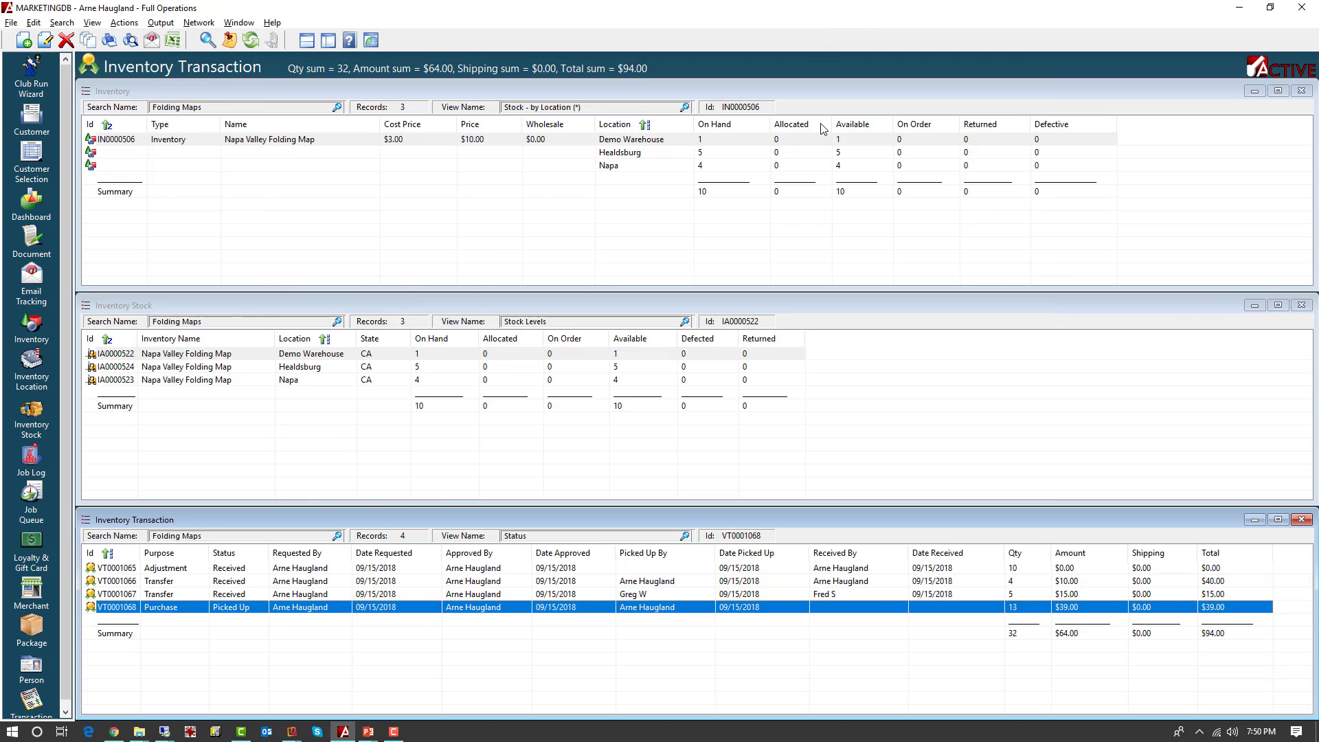
left_click(623, 94)
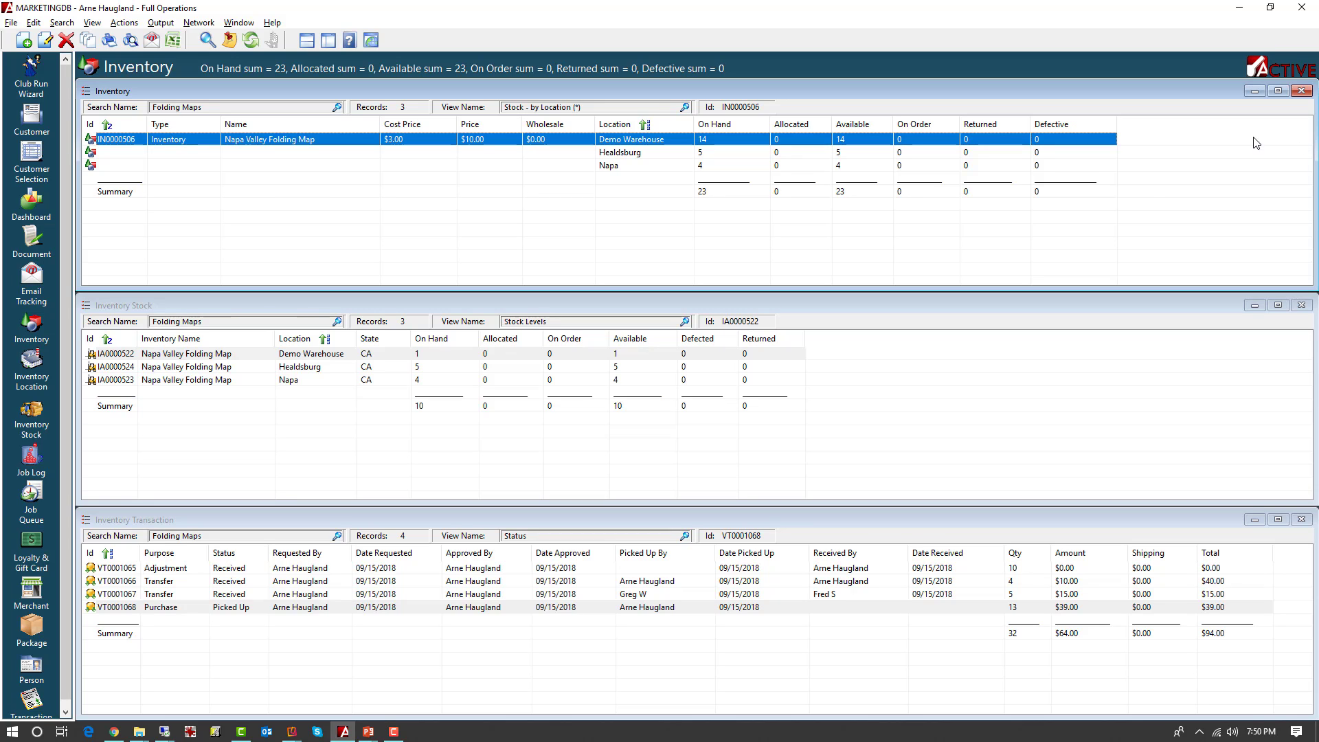
left_click(492, 308)
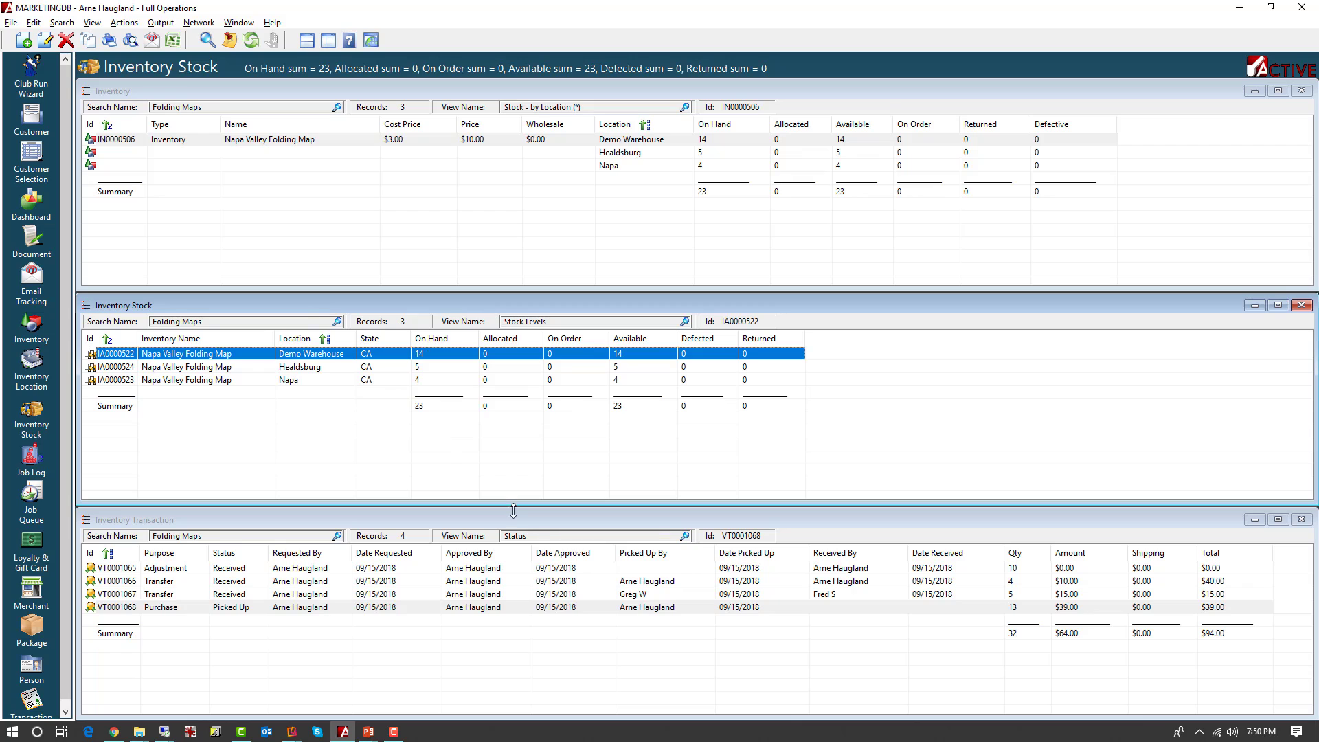
left_click(532, 520)
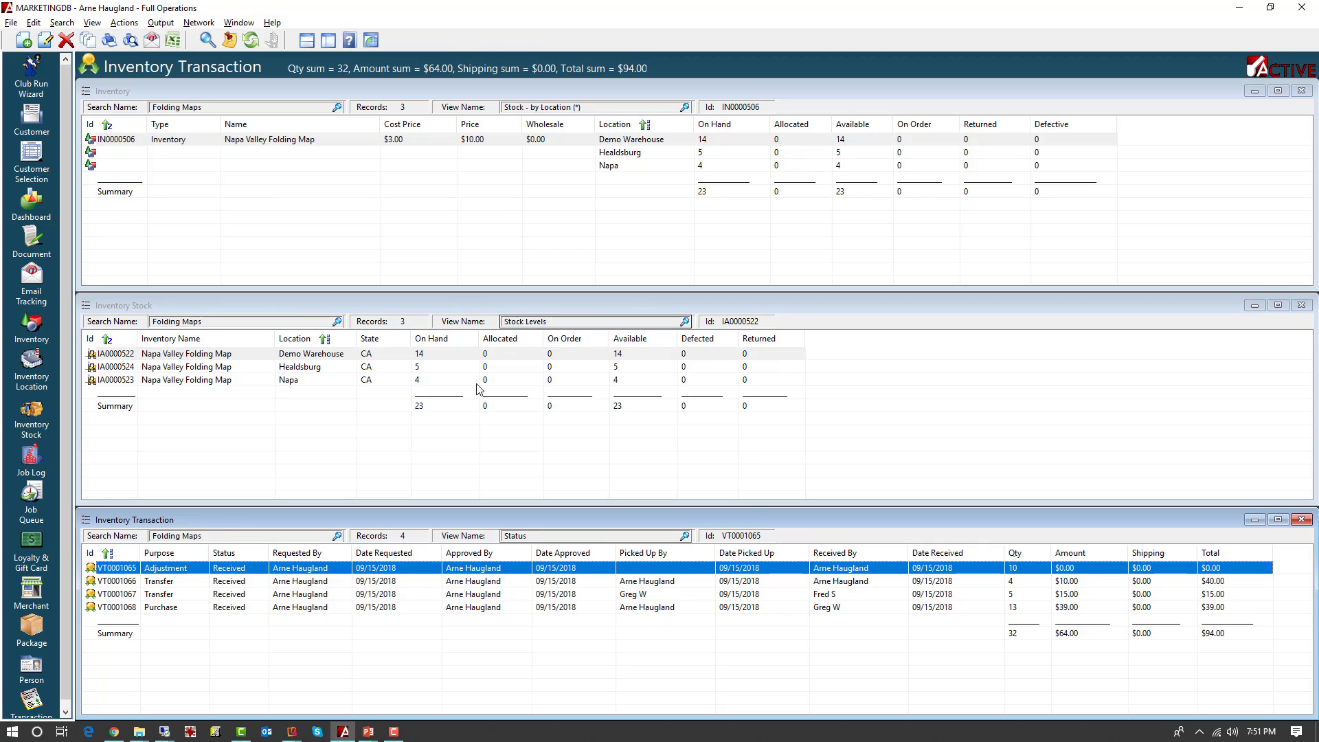
Create a new Purchase inventory transaction from supplier Kock Maps, transferring to the Demo Warehouse location
right_click(351, 566)
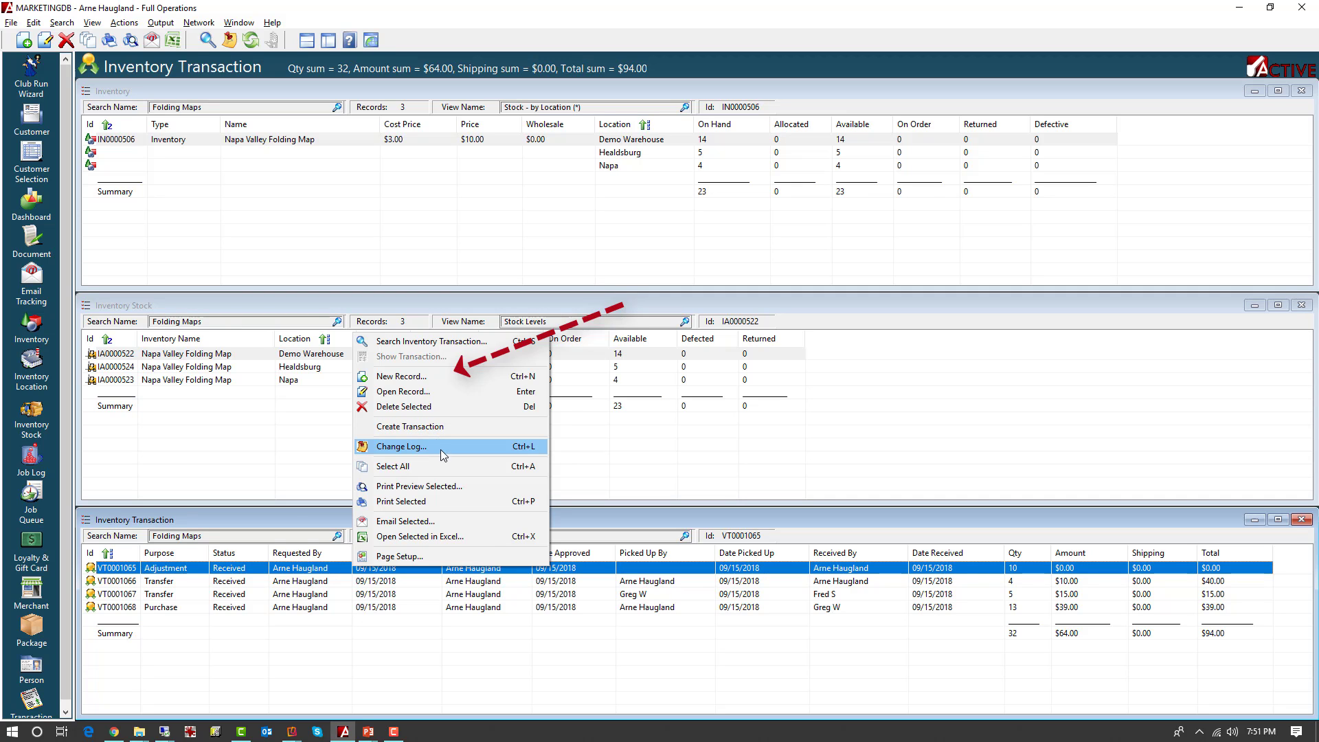
left_click(390, 380)
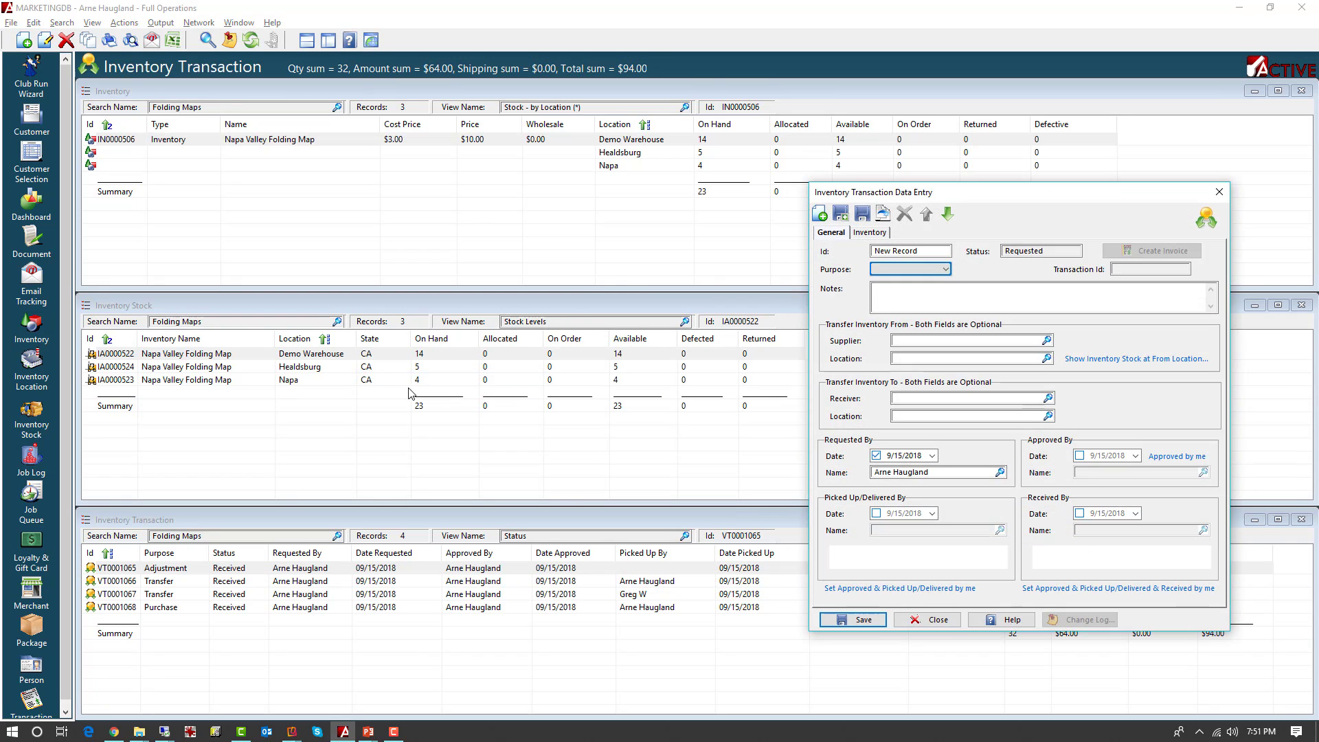
left_click(933, 269)
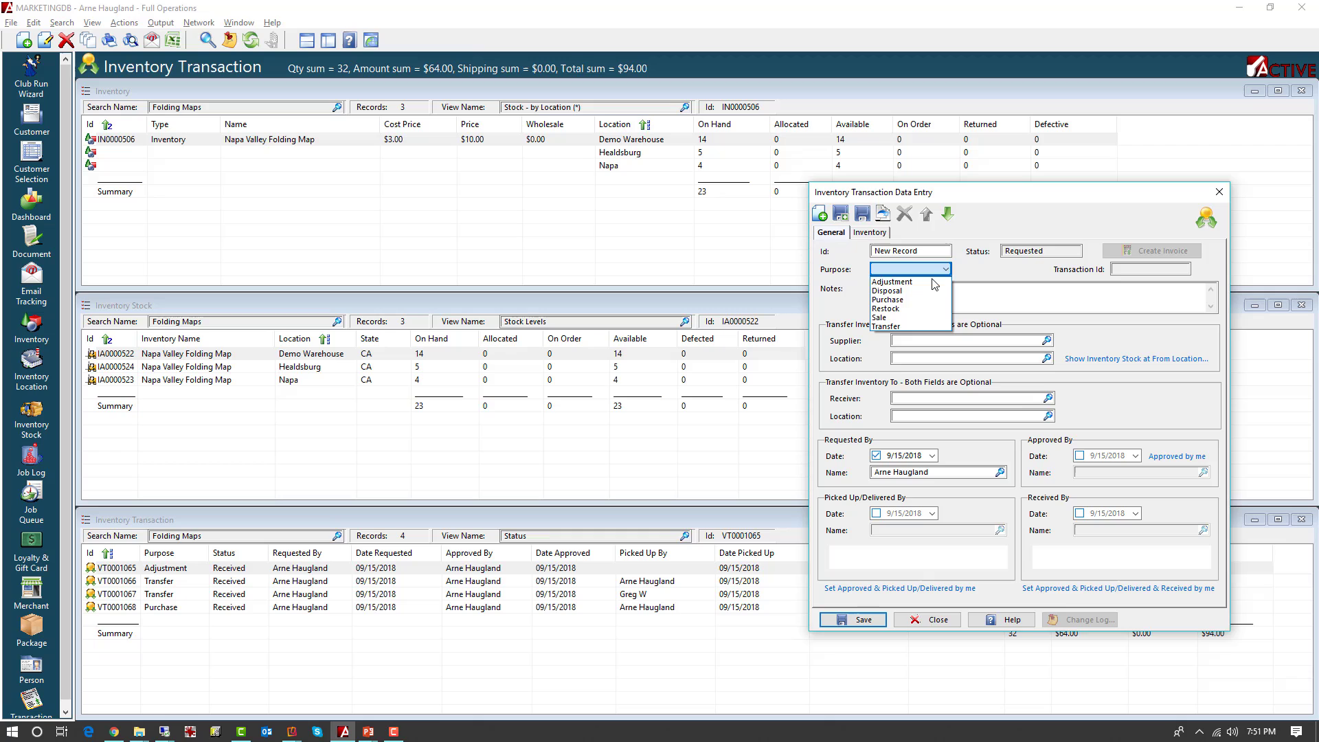
left_click(903, 301)
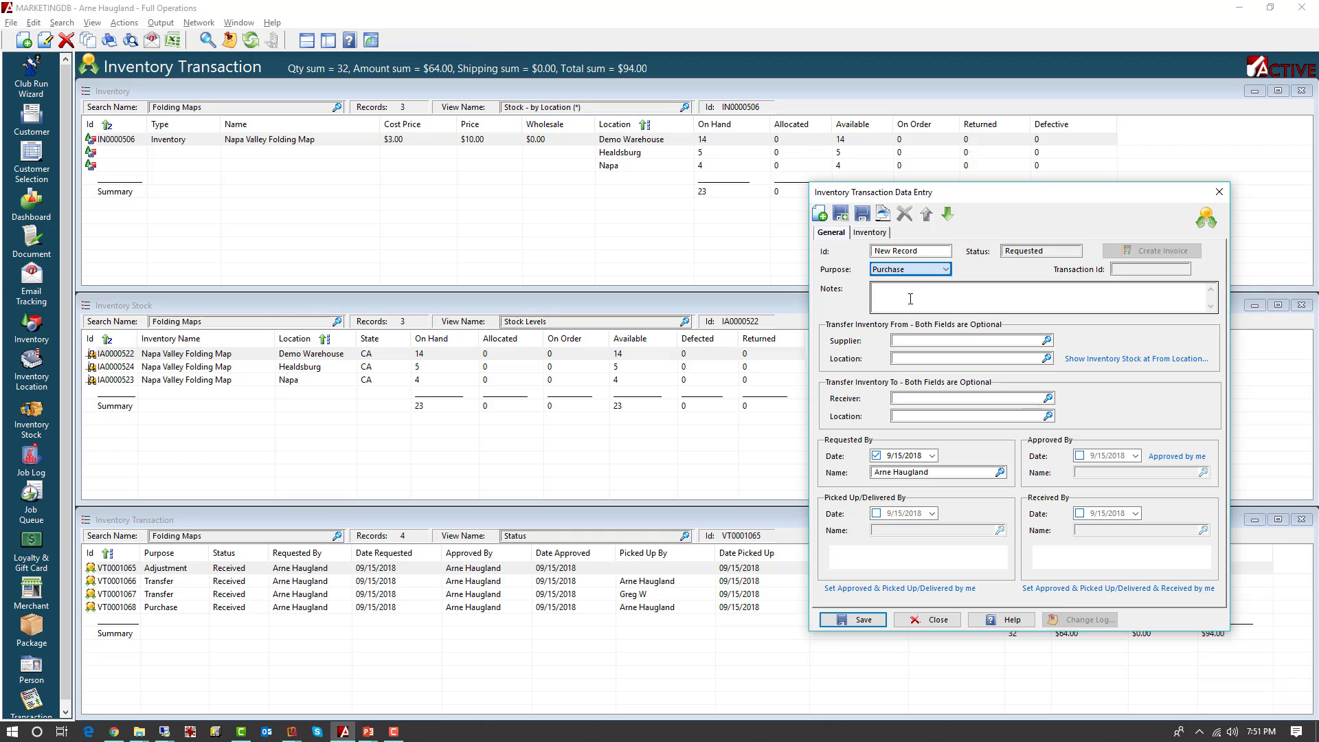
left_click(1031, 340)
left_click(925, 411)
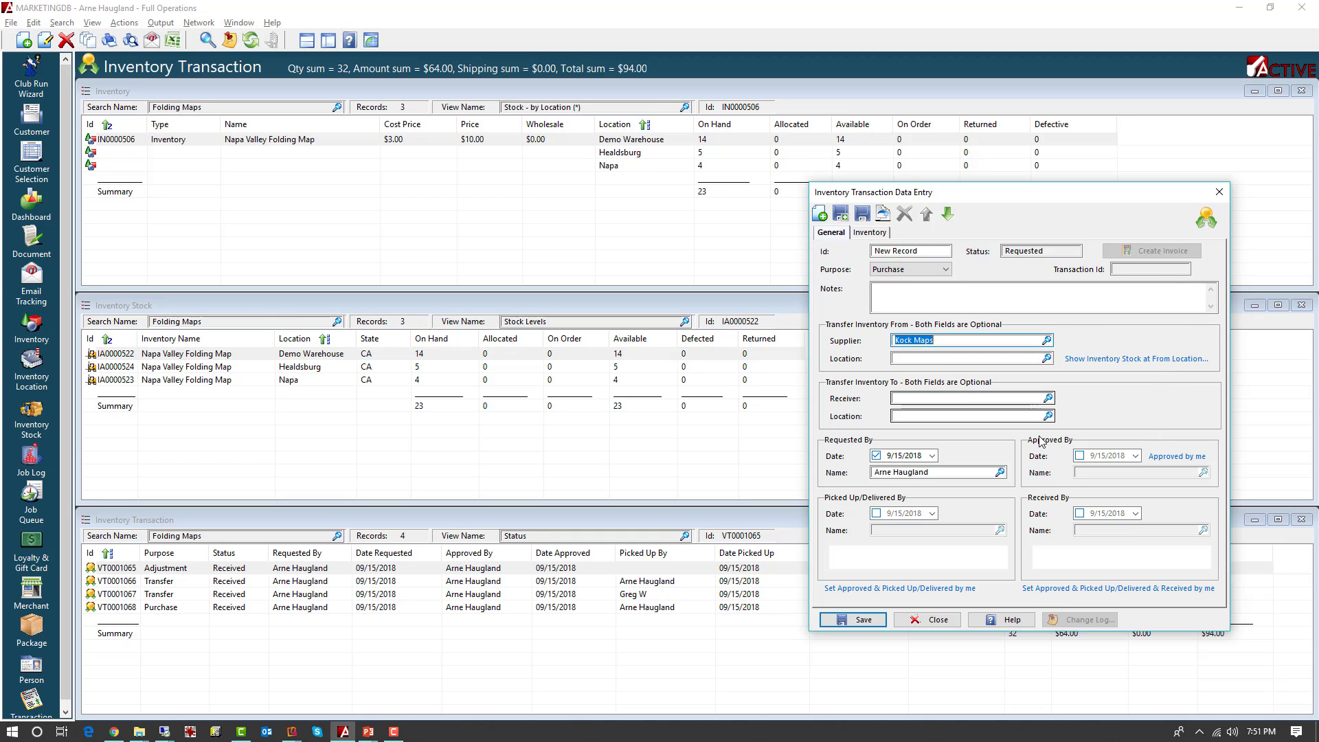
left_click(1034, 416)
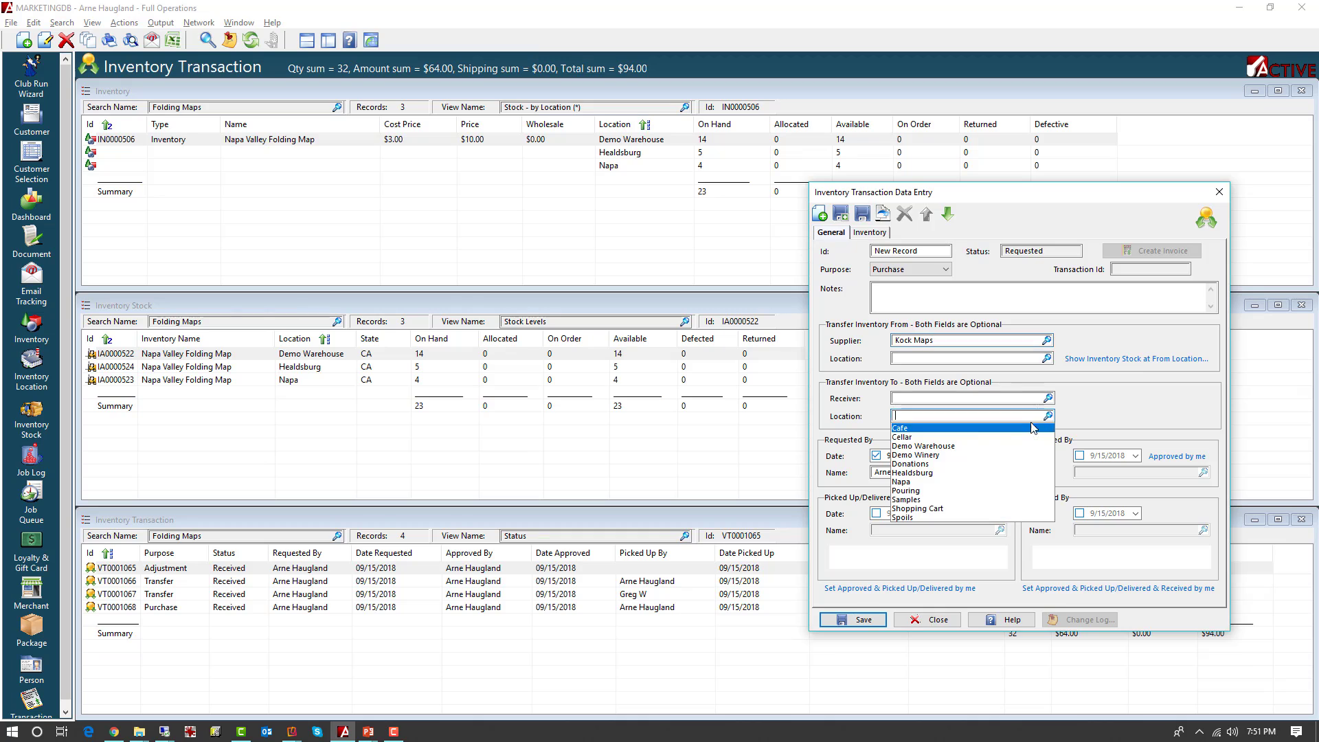
left_click(925, 447)
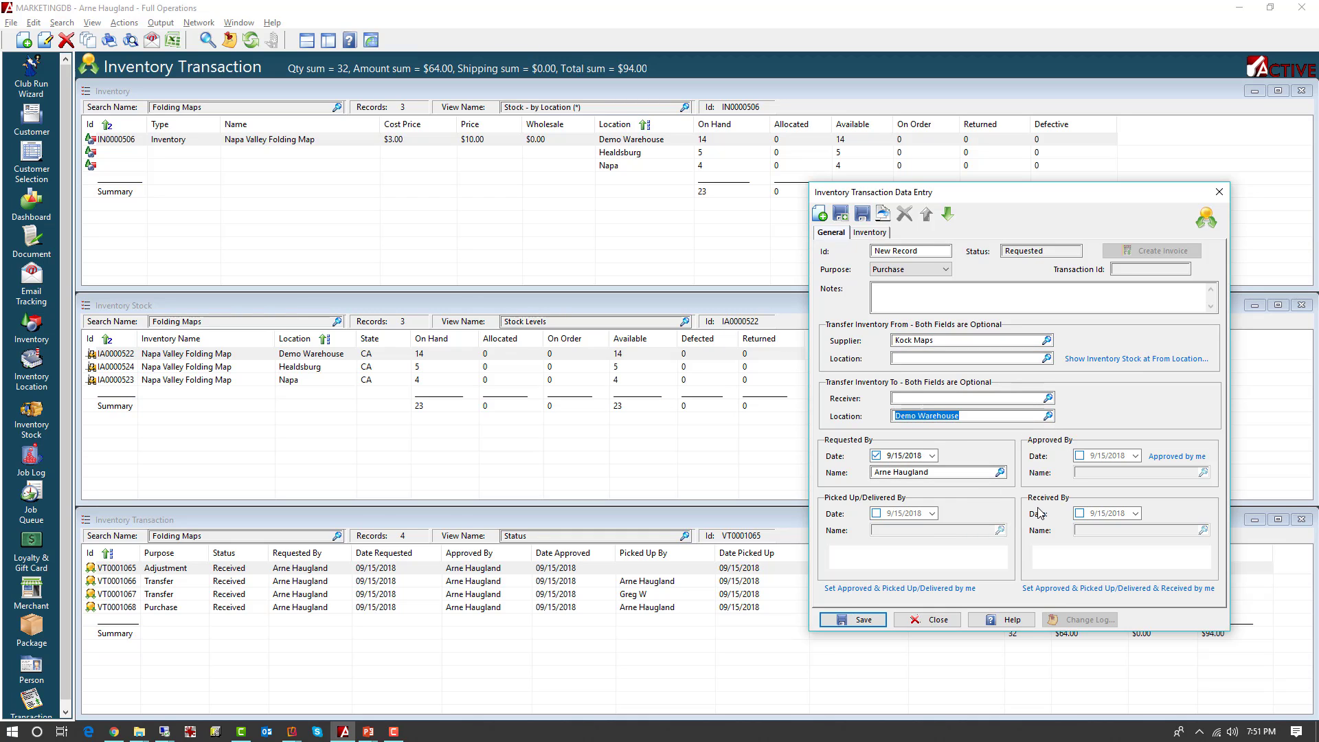
Add 6 Napa Valley Folding Map items to the purchase, keeping cost pricing
left_click(869, 233)
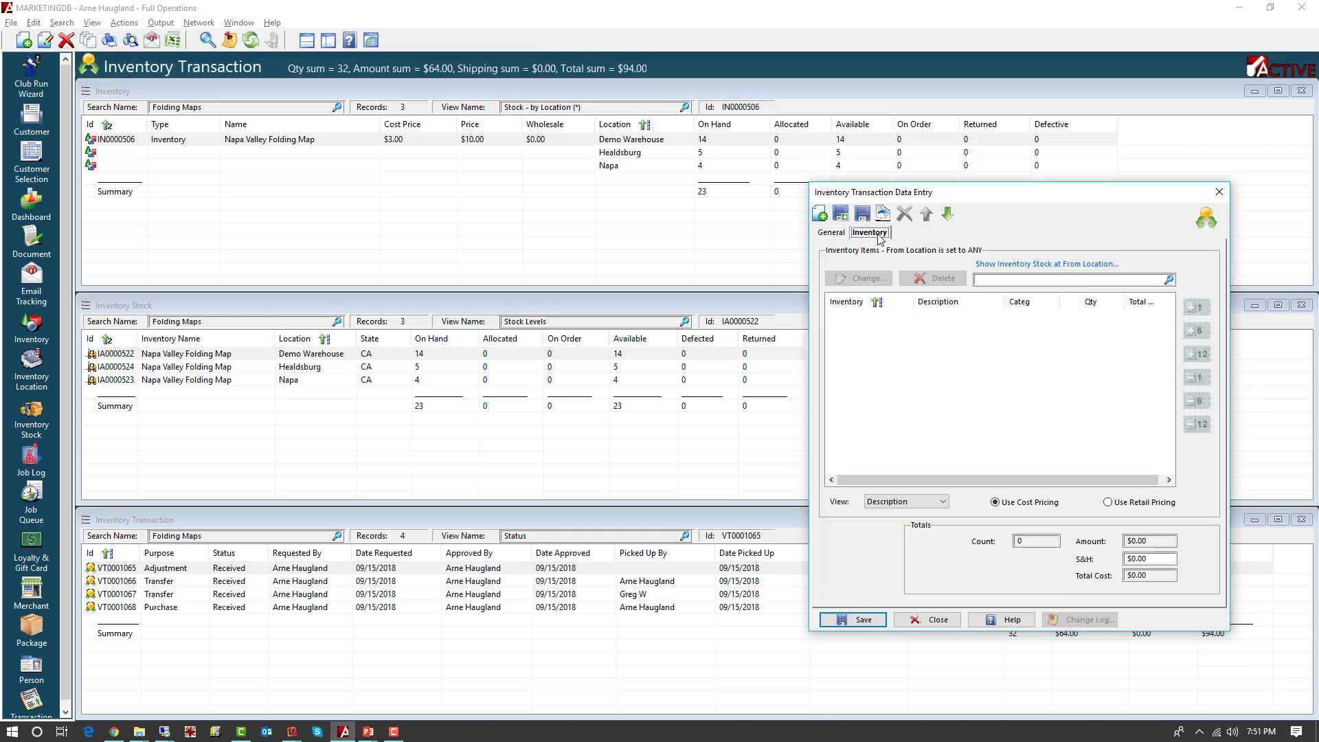
left_click(1050, 279)
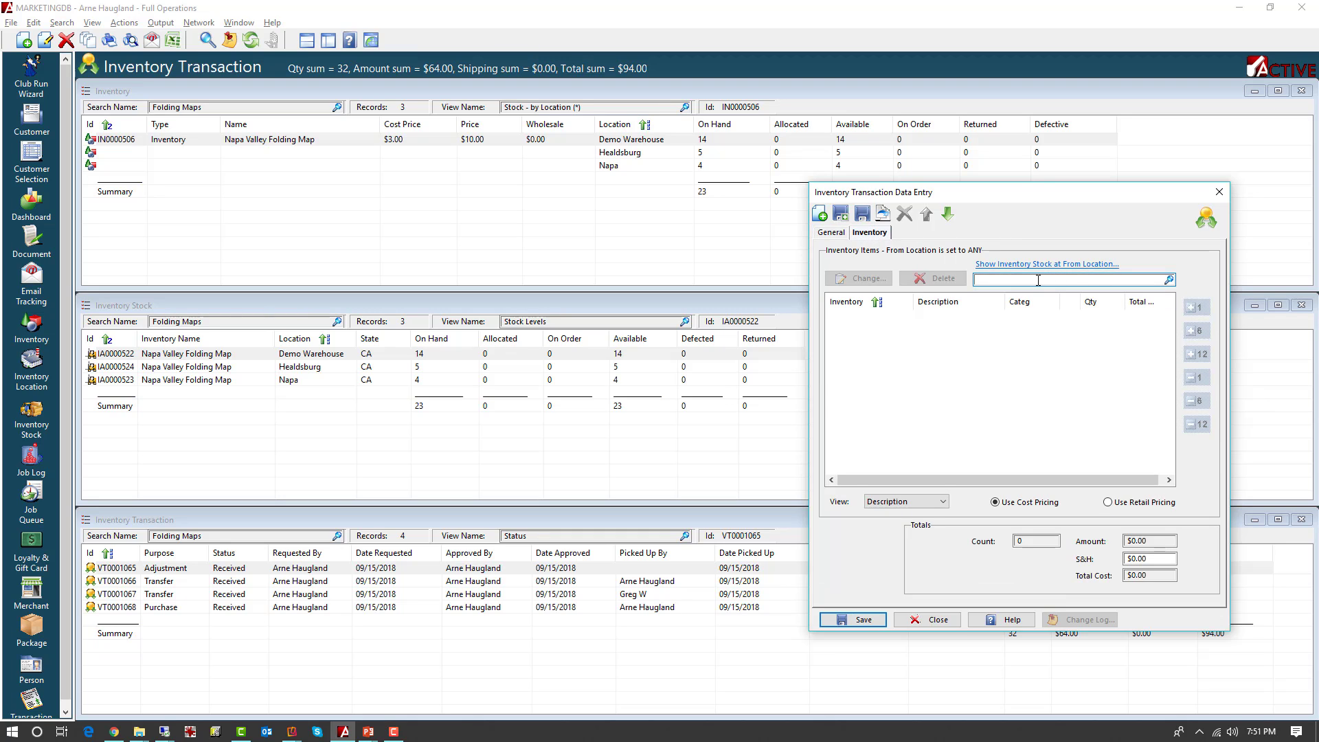
type("n")
left_click(1073, 292)
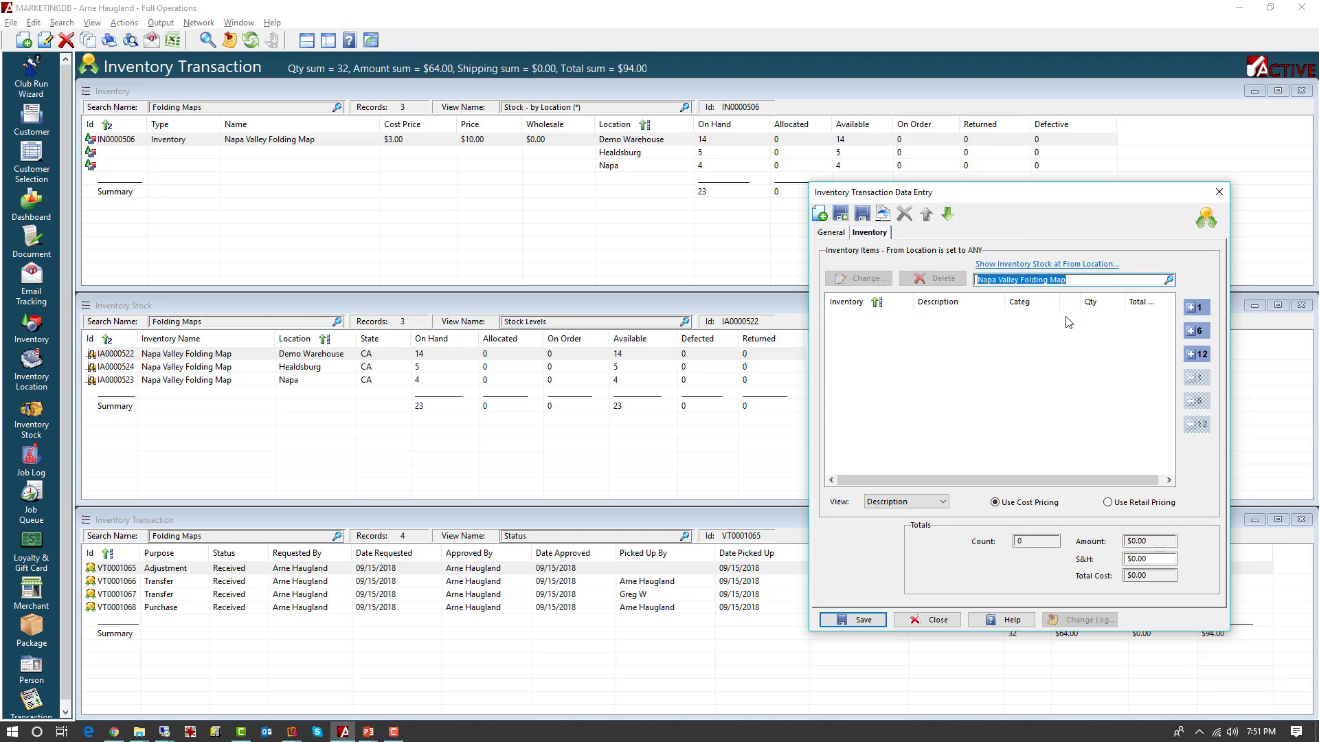
left_click(1200, 332)
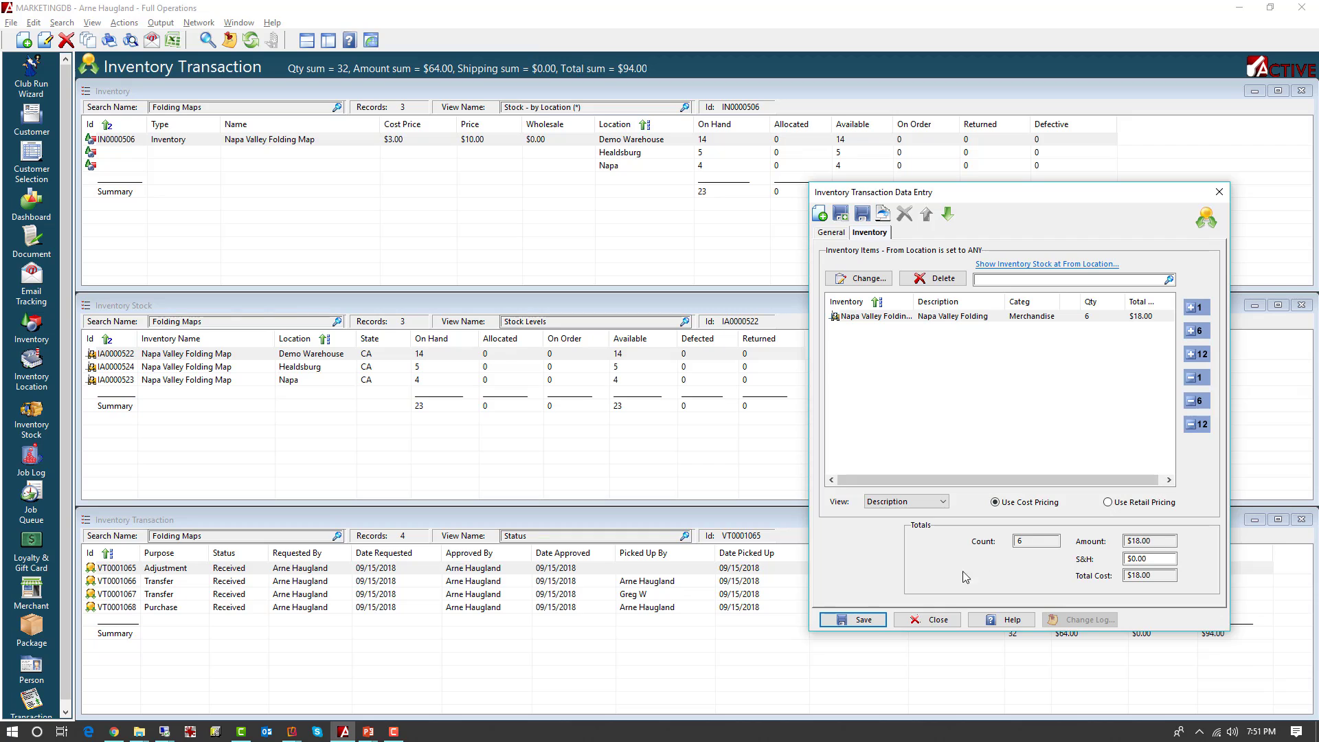
Mark the six-map purchase as approved and picked up/delivered by the current user, save it and close the record
left_click(830, 233)
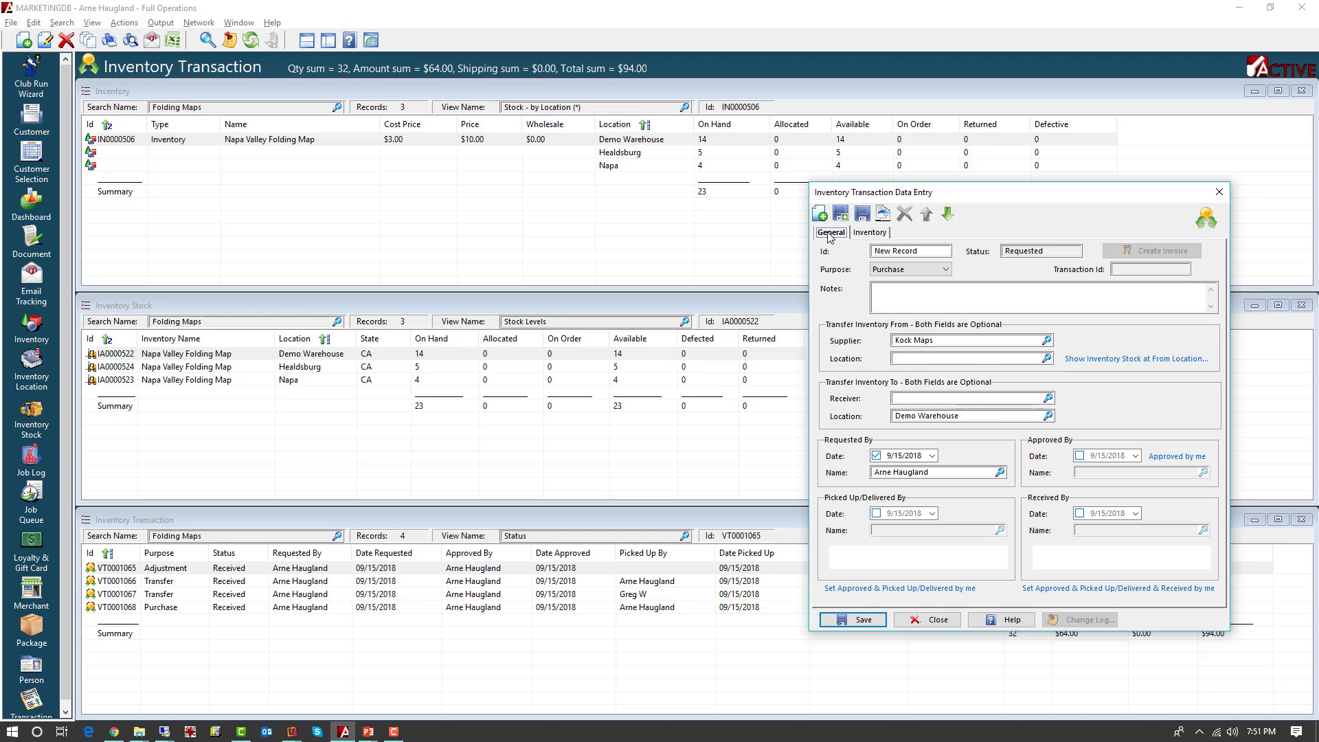
left_click(847, 621)
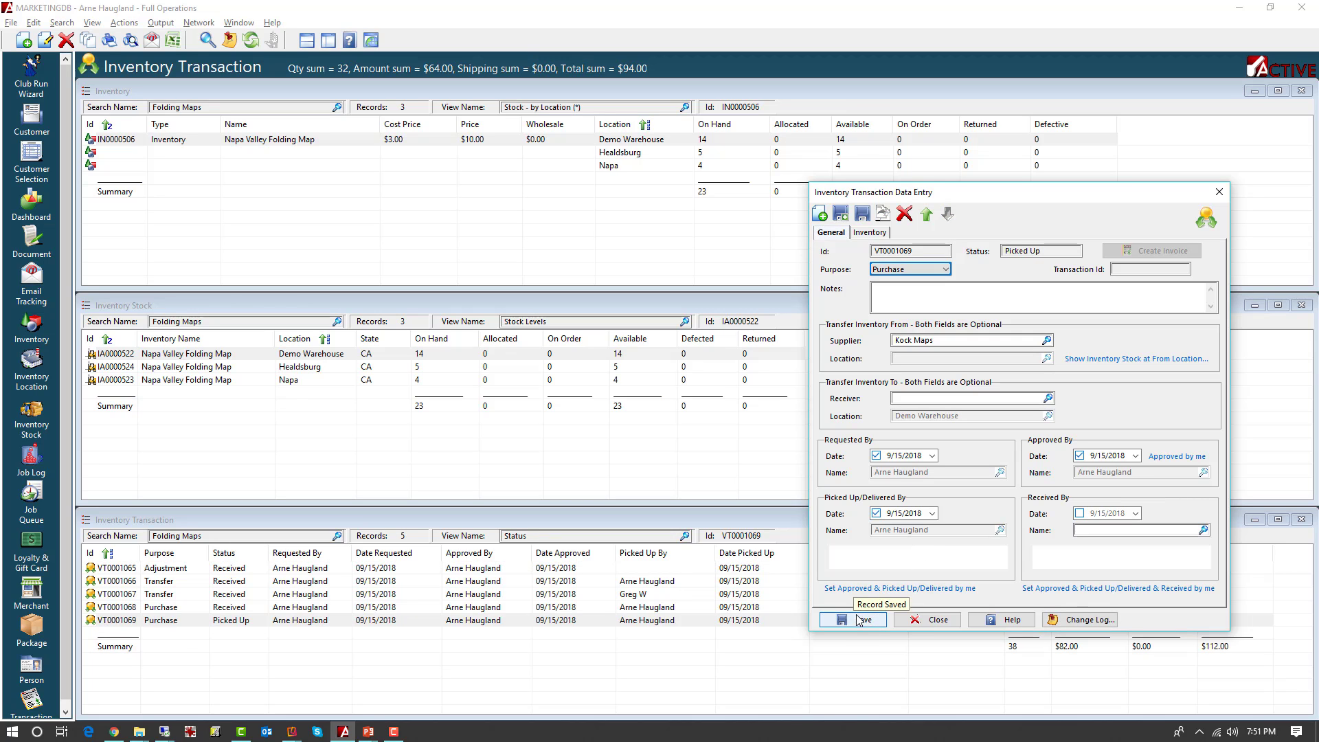
left_click(914, 620)
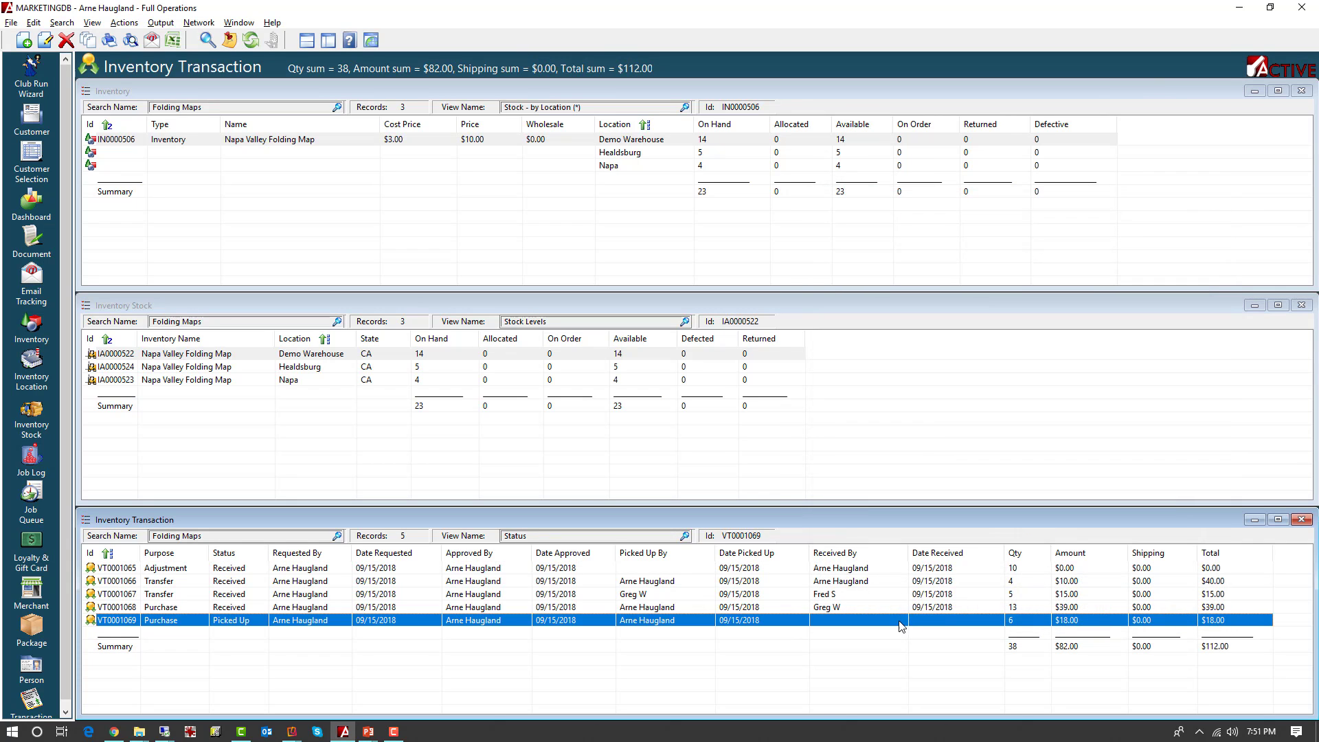
Refresh the Inventory and Inventory Stock lists to check the quantities on order for the new purchase
left_click(718, 89)
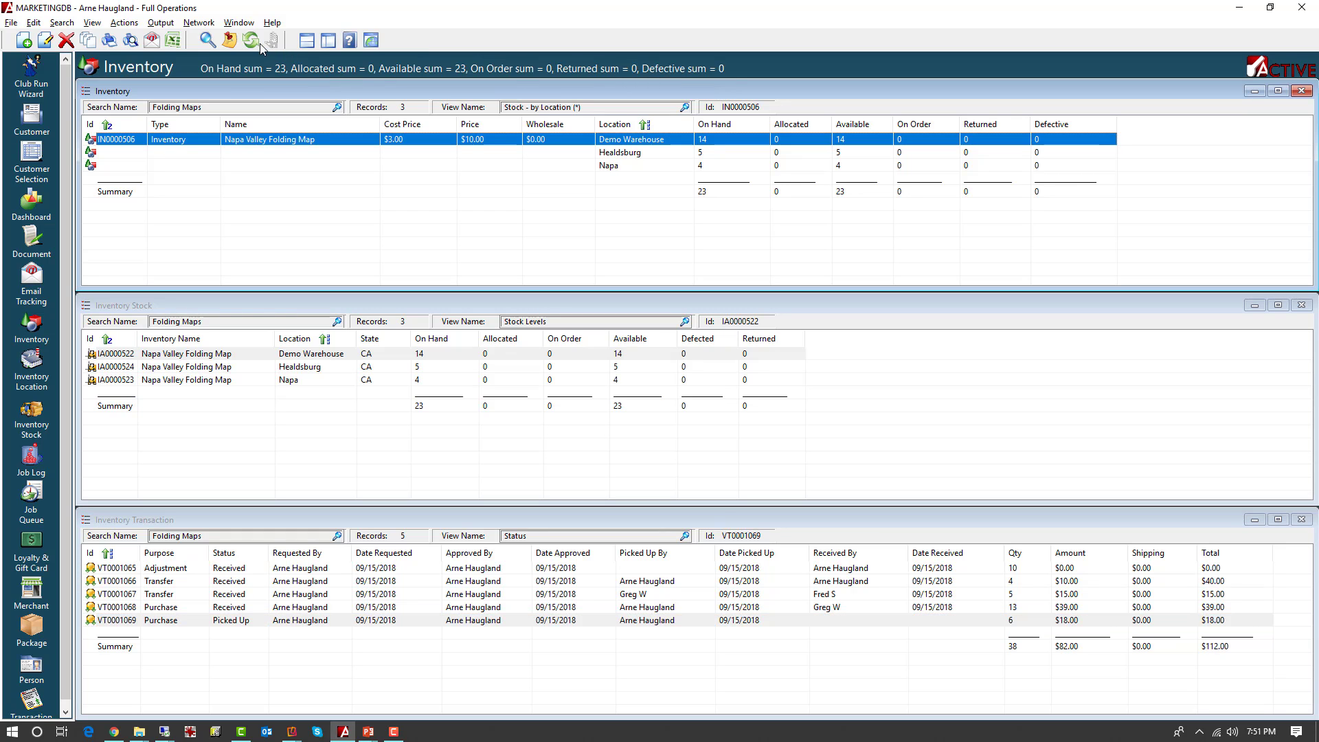
left_click(255, 42)
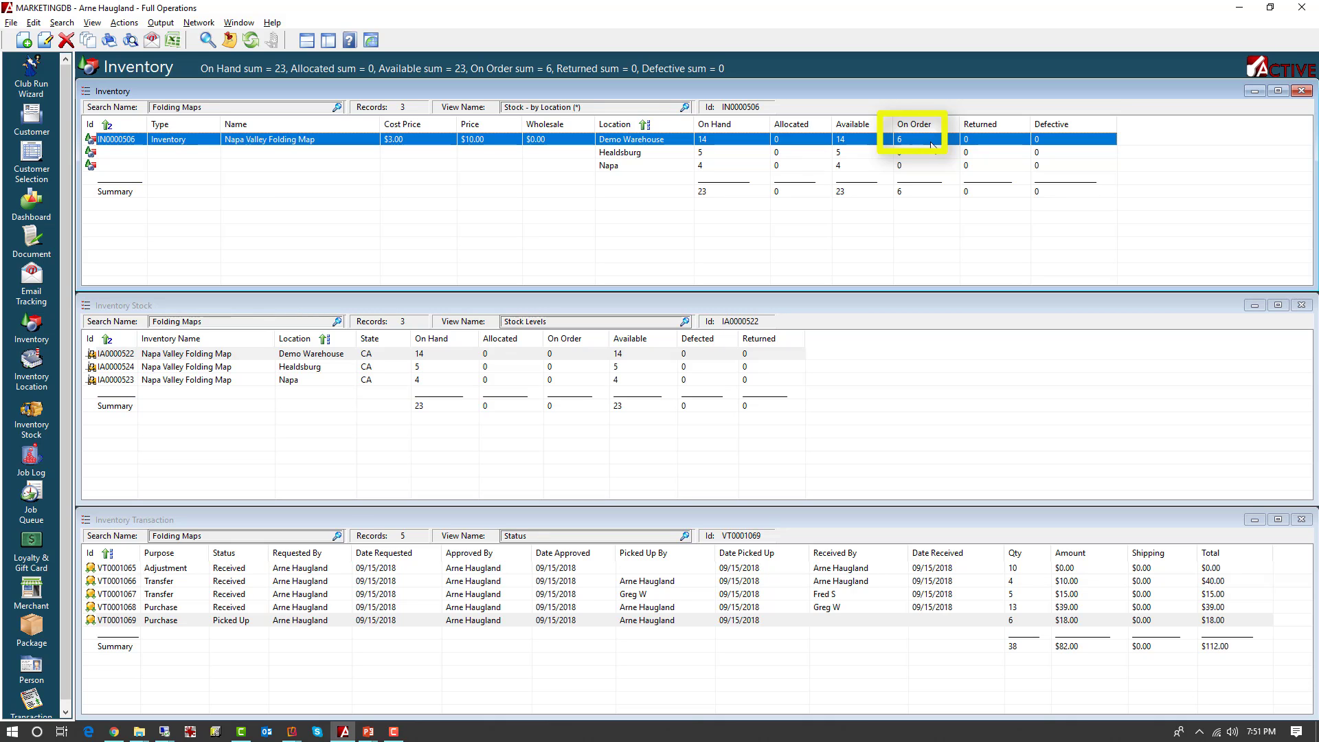
left_click(521, 307)
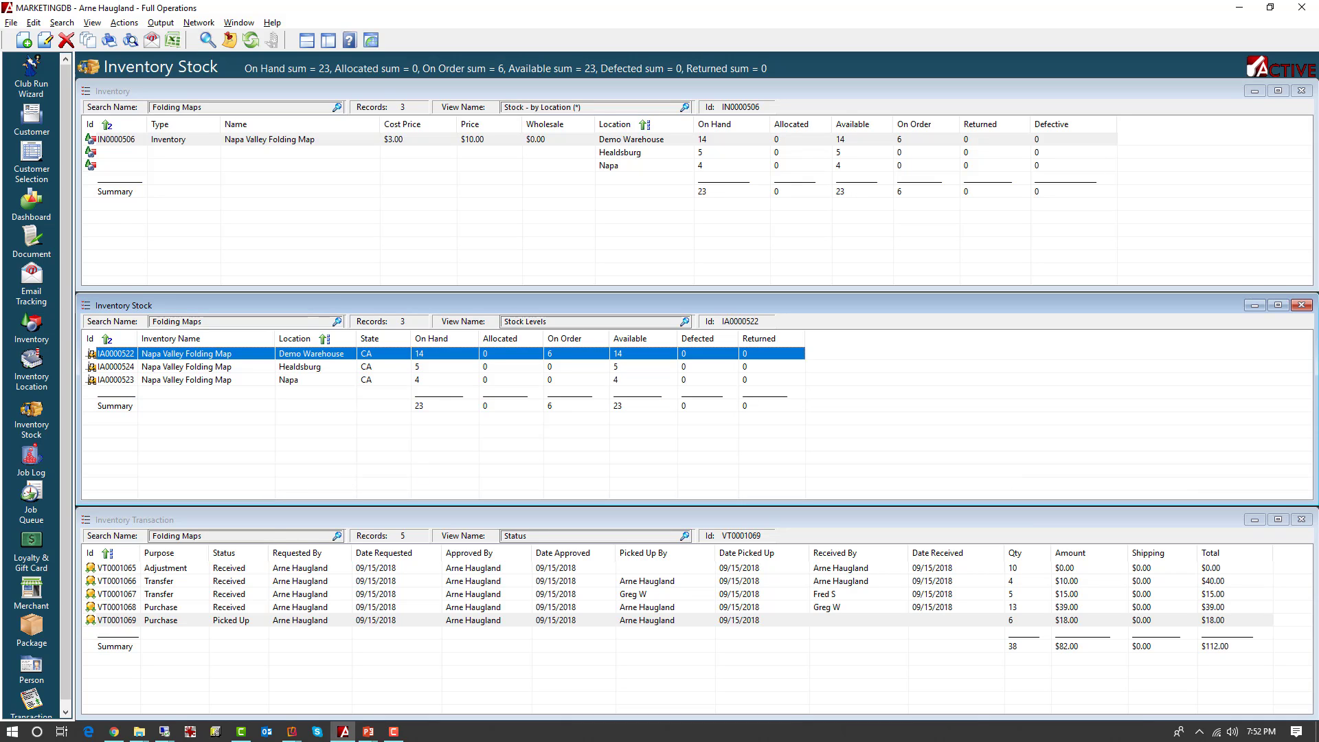
Switch to the iPad, sign to receive the six-map Kock Maps purchase with the recipient's name, and return to the desktop
key("alt+Tab")
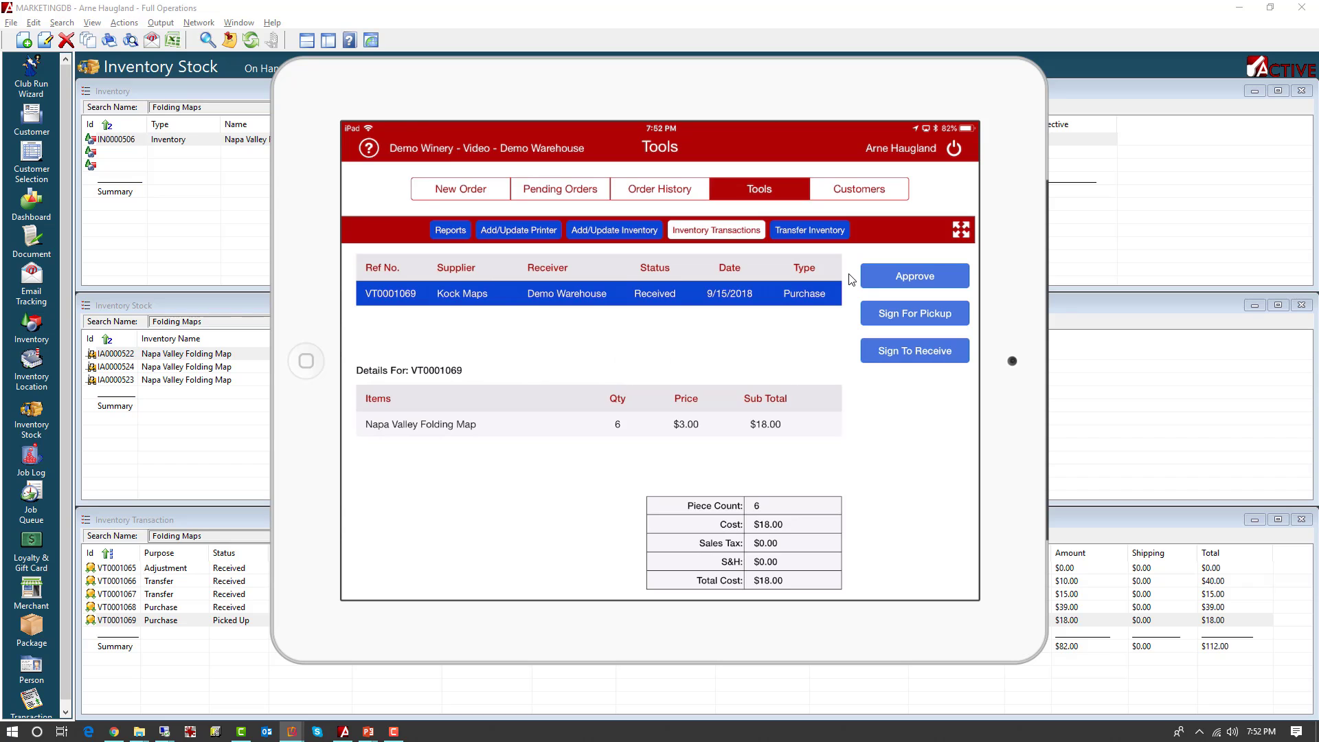
left_click(1067, 15)
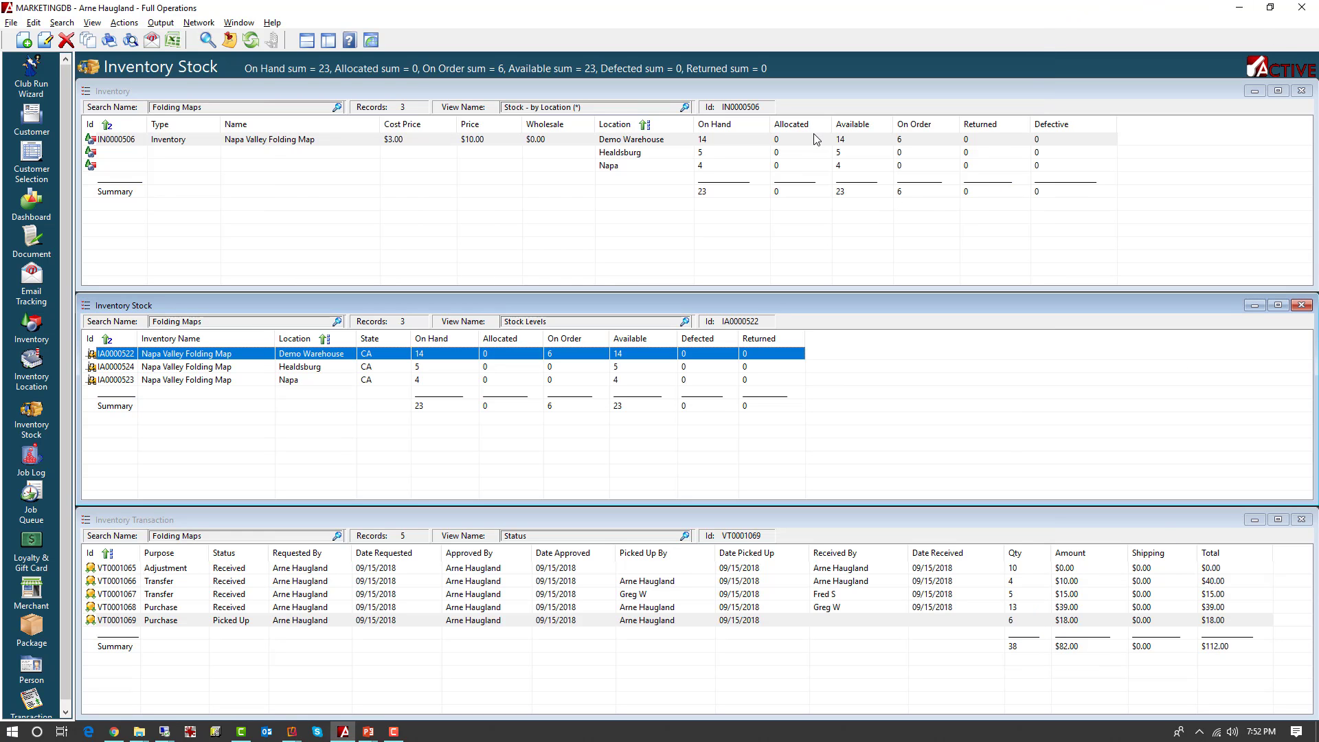
Refresh the Inventory, Inventory Stock and Inventory Transaction lists to check the effect of the received purchase
left_click(863, 100)
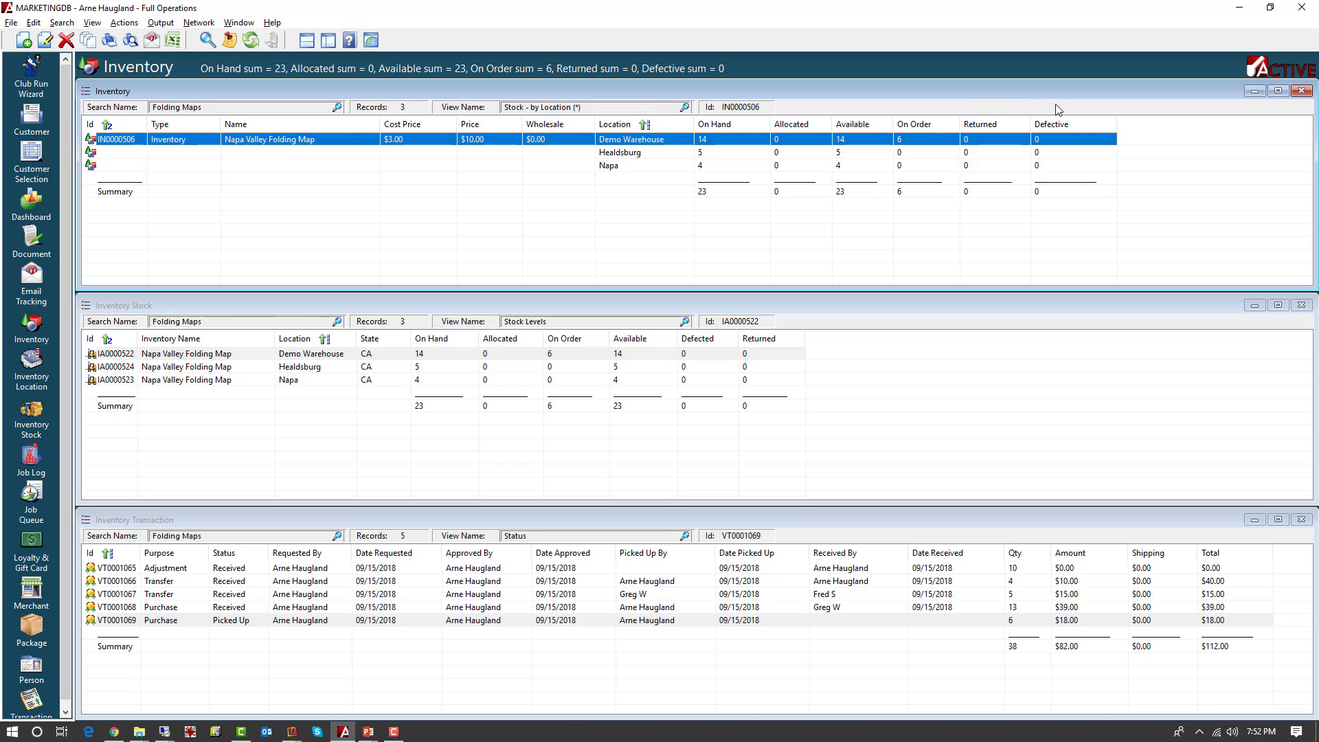
left_click(714, 308)
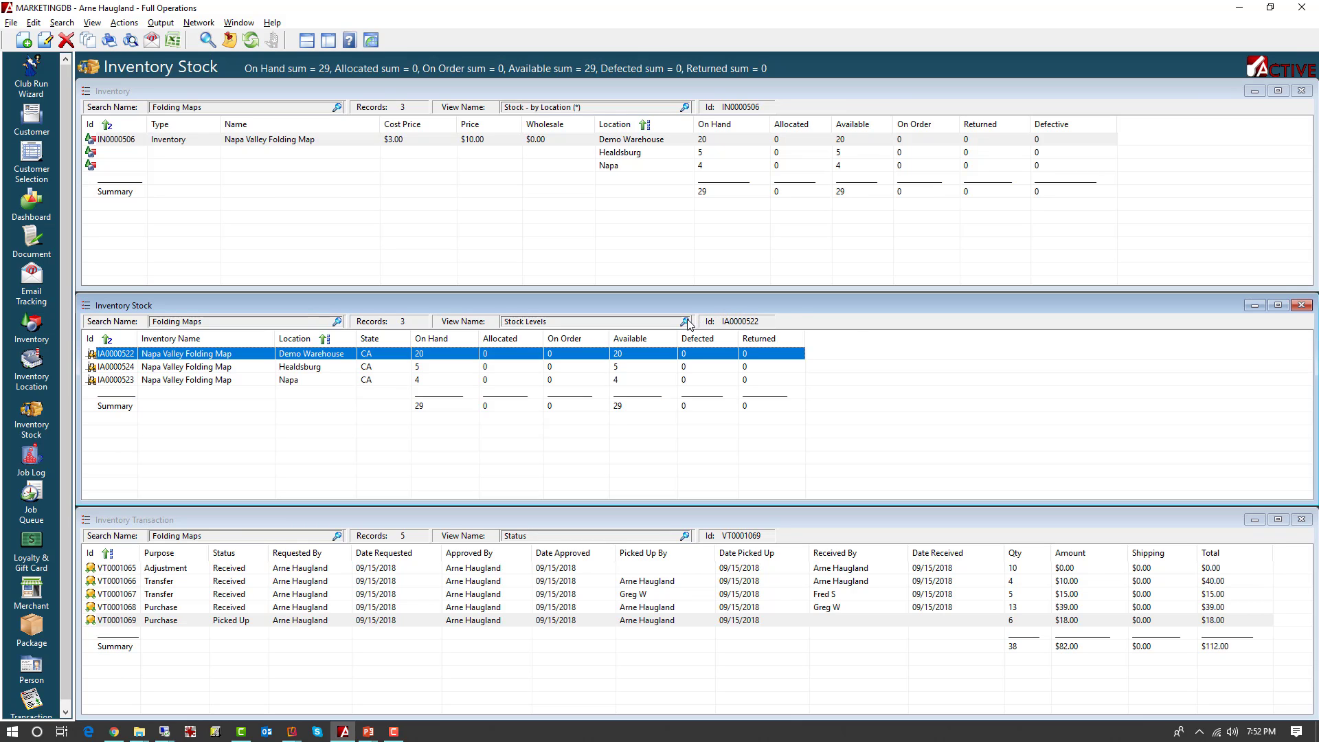
left_click(562, 520)
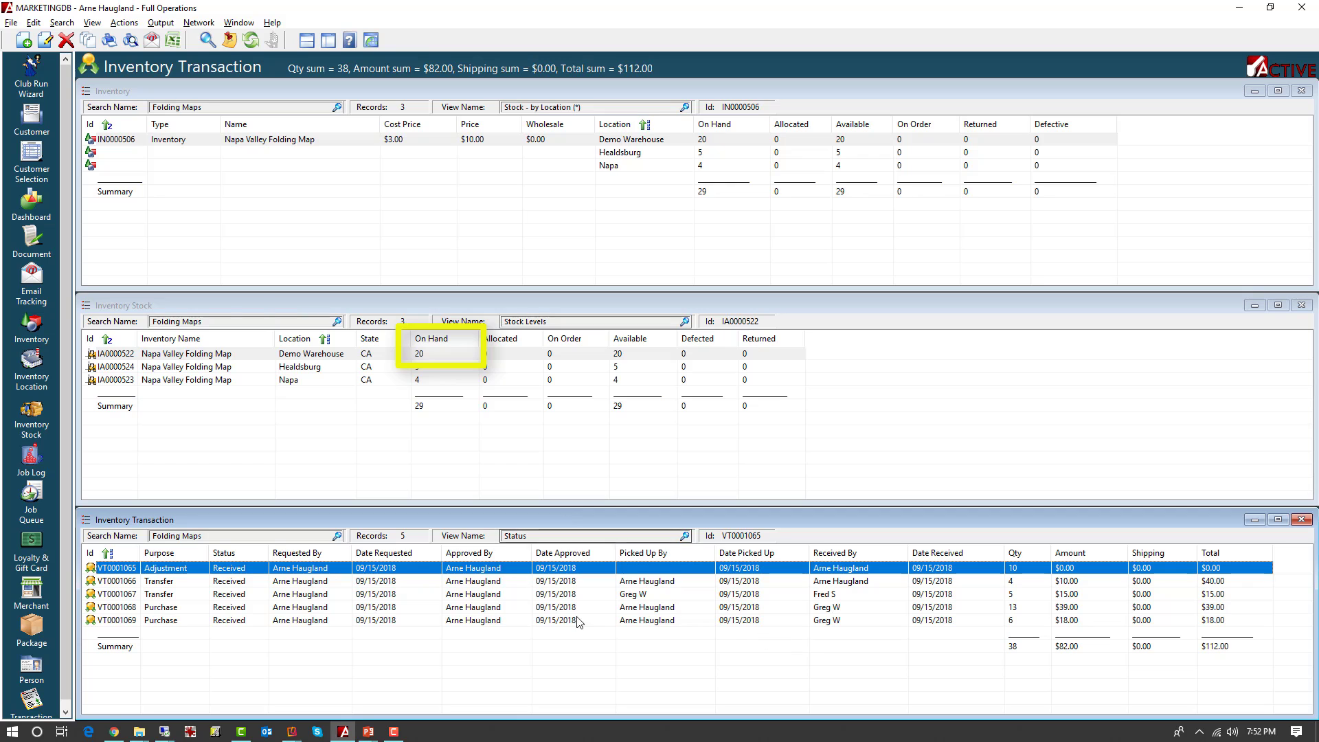
Examine the received-by signatures on the six-map and 13-map purchase transactions, and close the record window
double_click(539, 626)
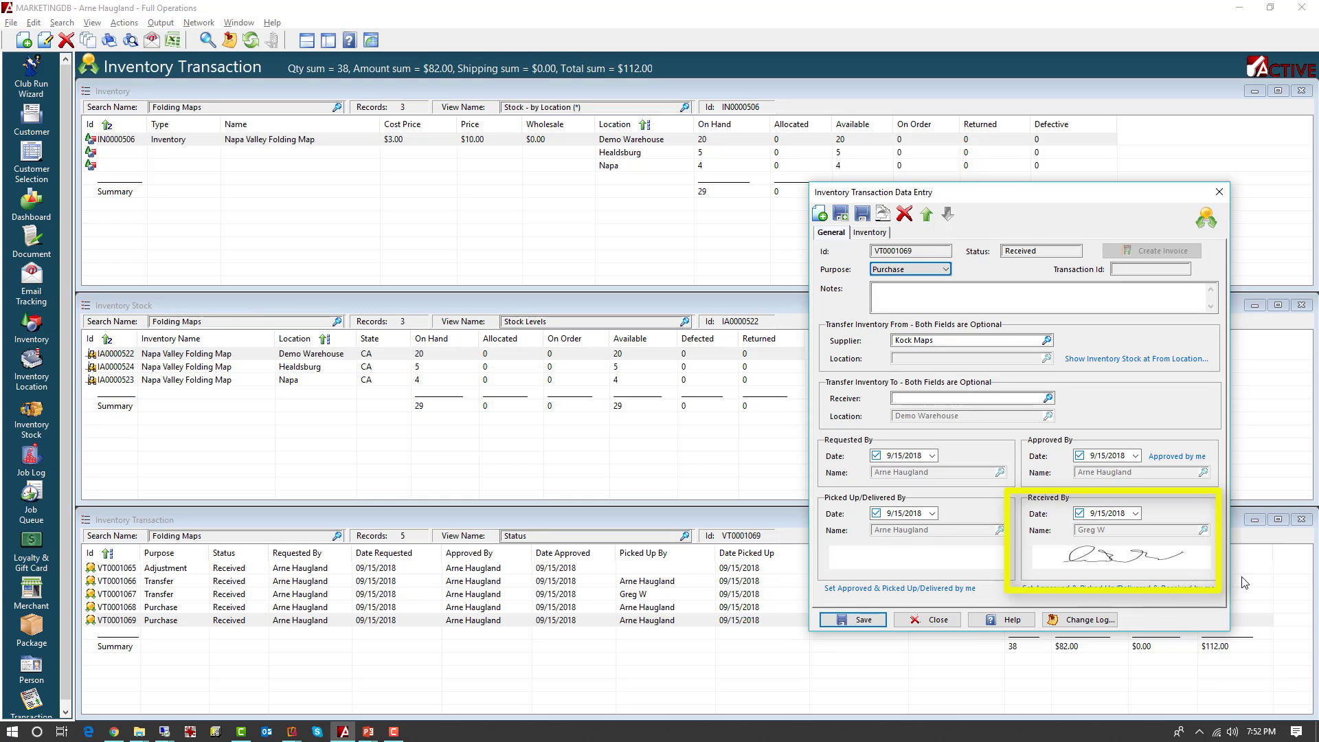
left_click(447, 609)
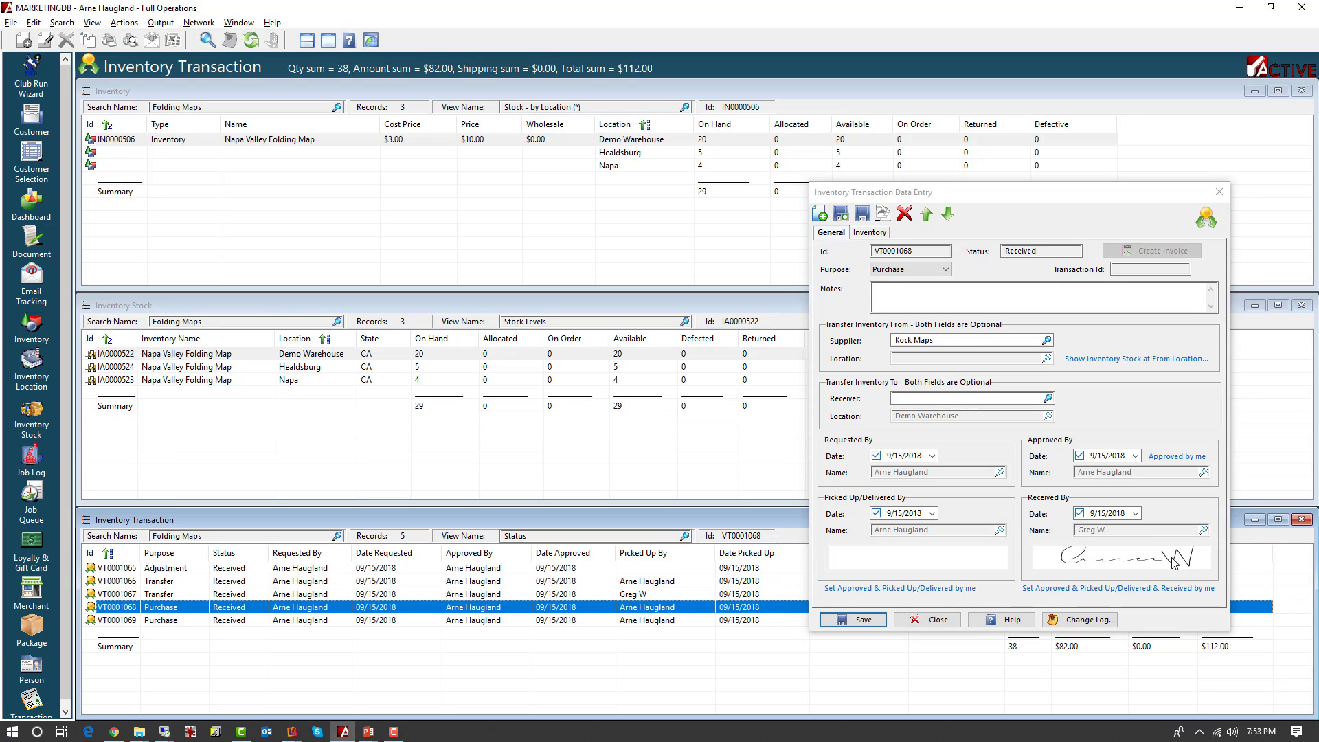
left_click(937, 621)
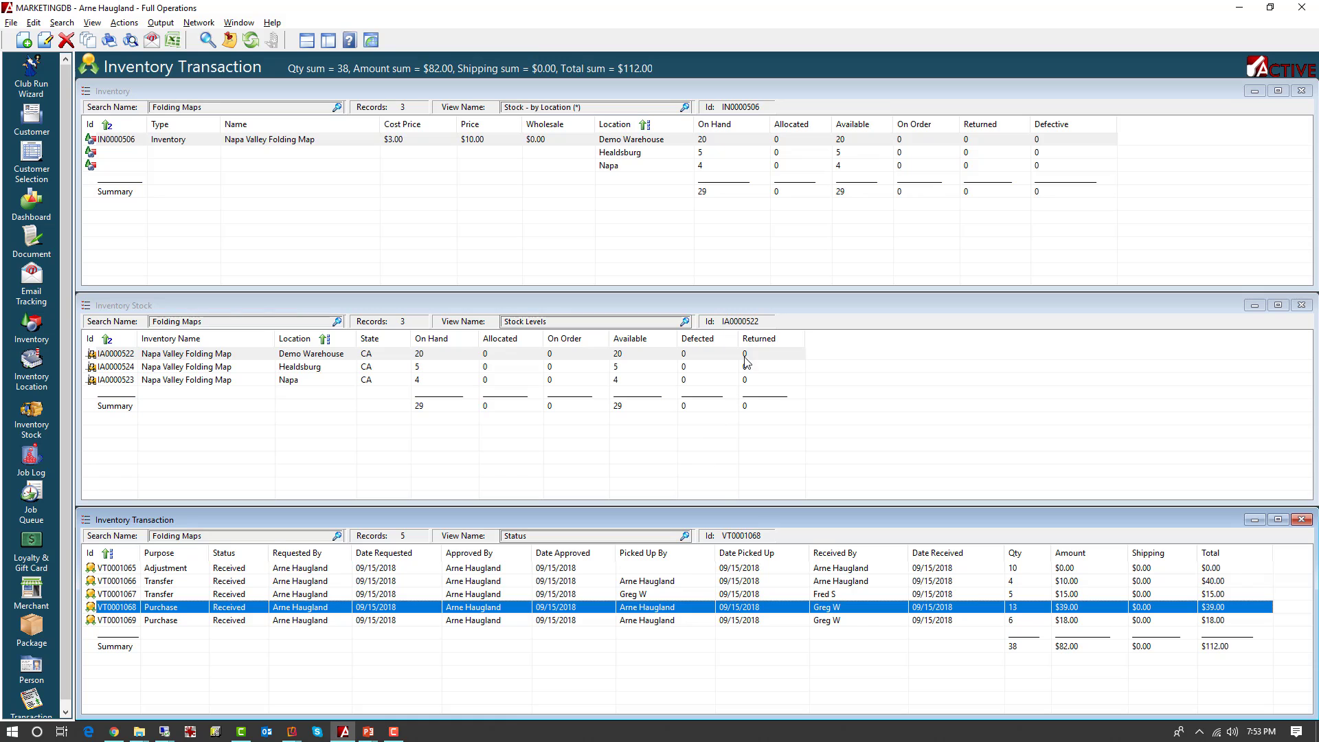
Show the Inventory Stock list in the Movement Detail view and widen its On Order Adjustment column to fit the heading
left_click(685, 322)
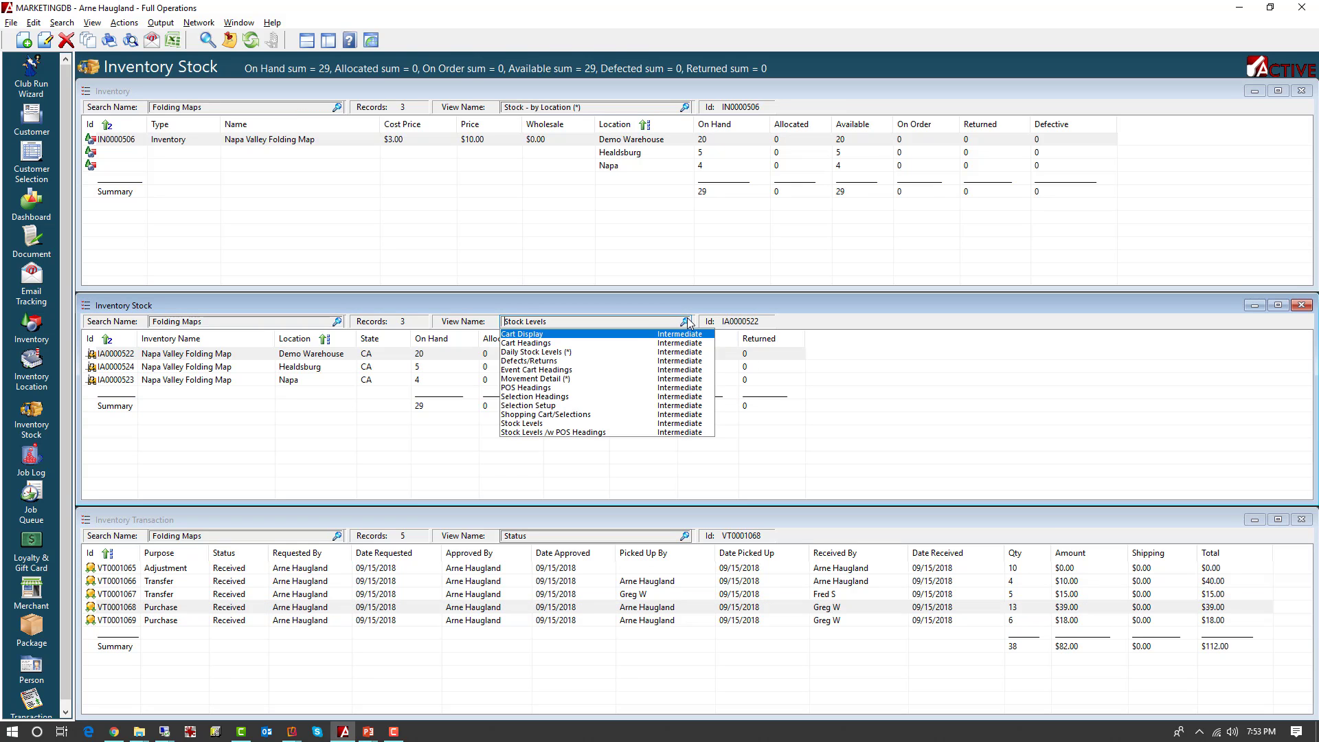
left_click(562, 380)
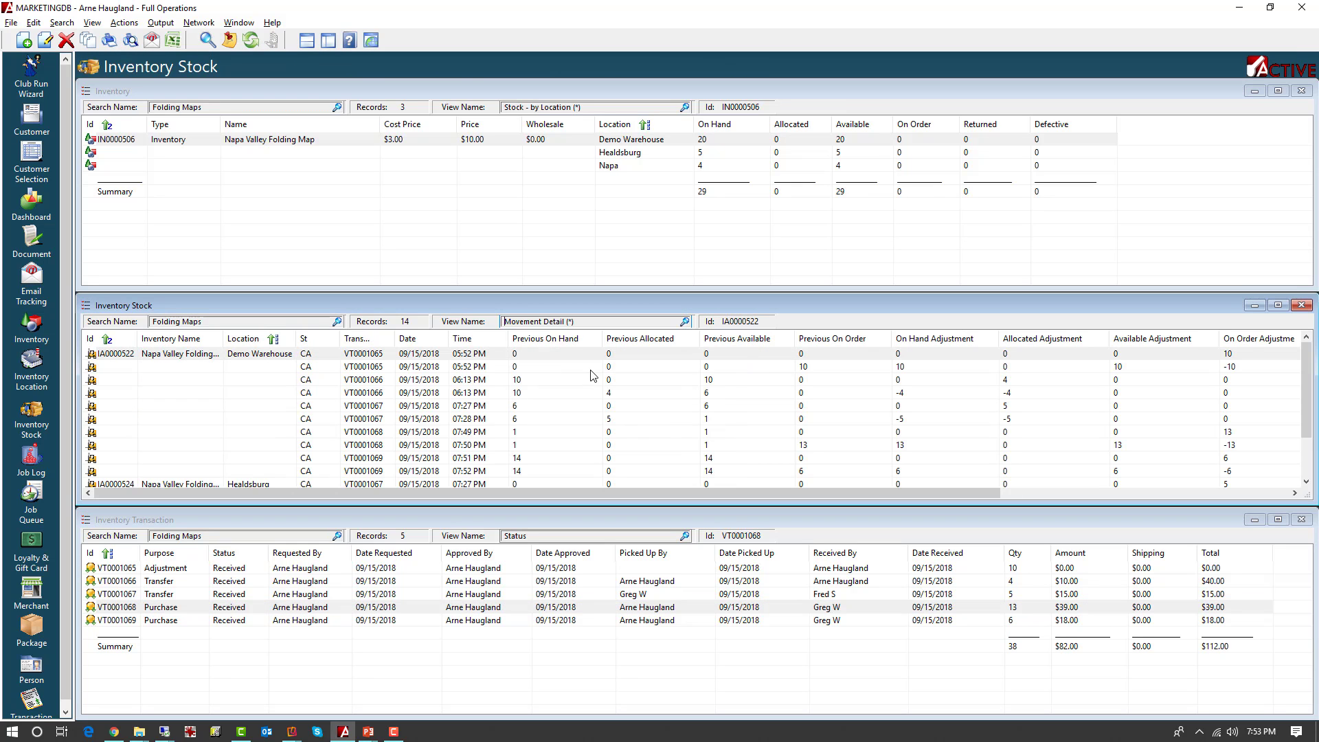
left_click(1277, 307)
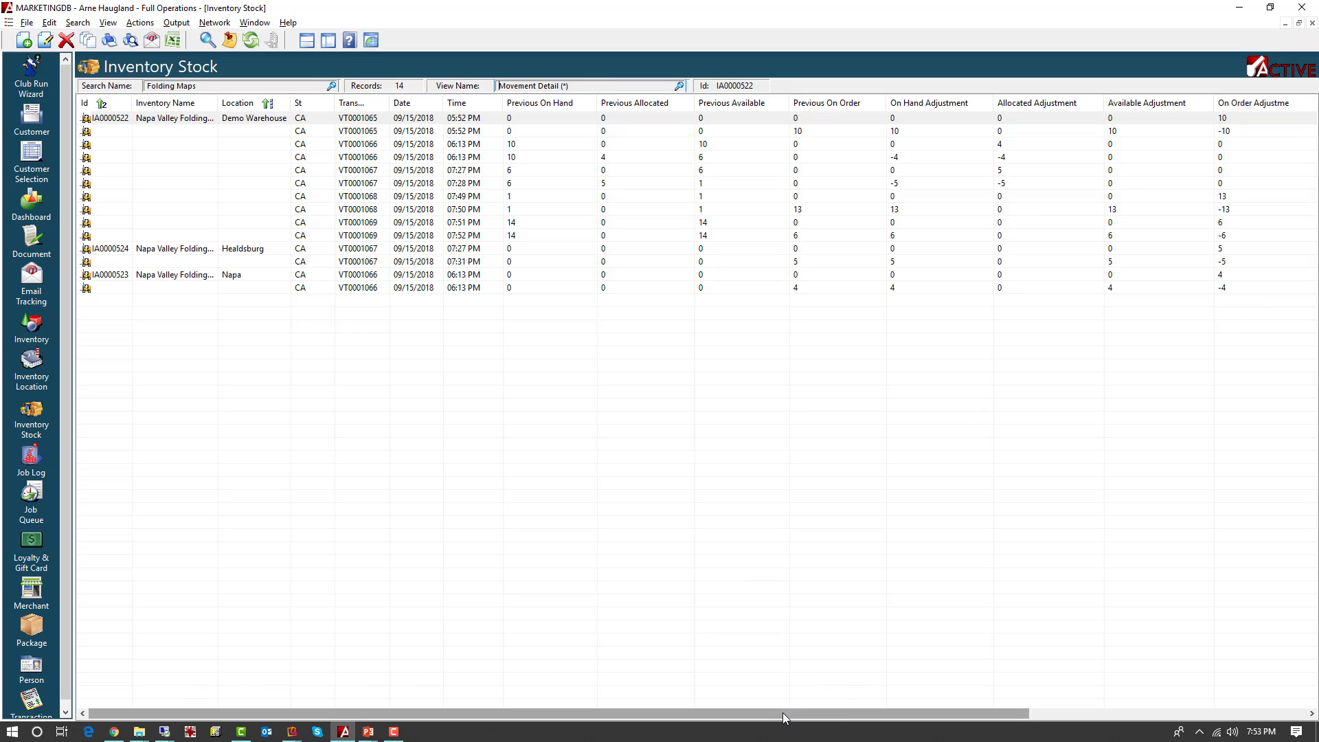
left_click_drag(784, 714, 1082, 703)
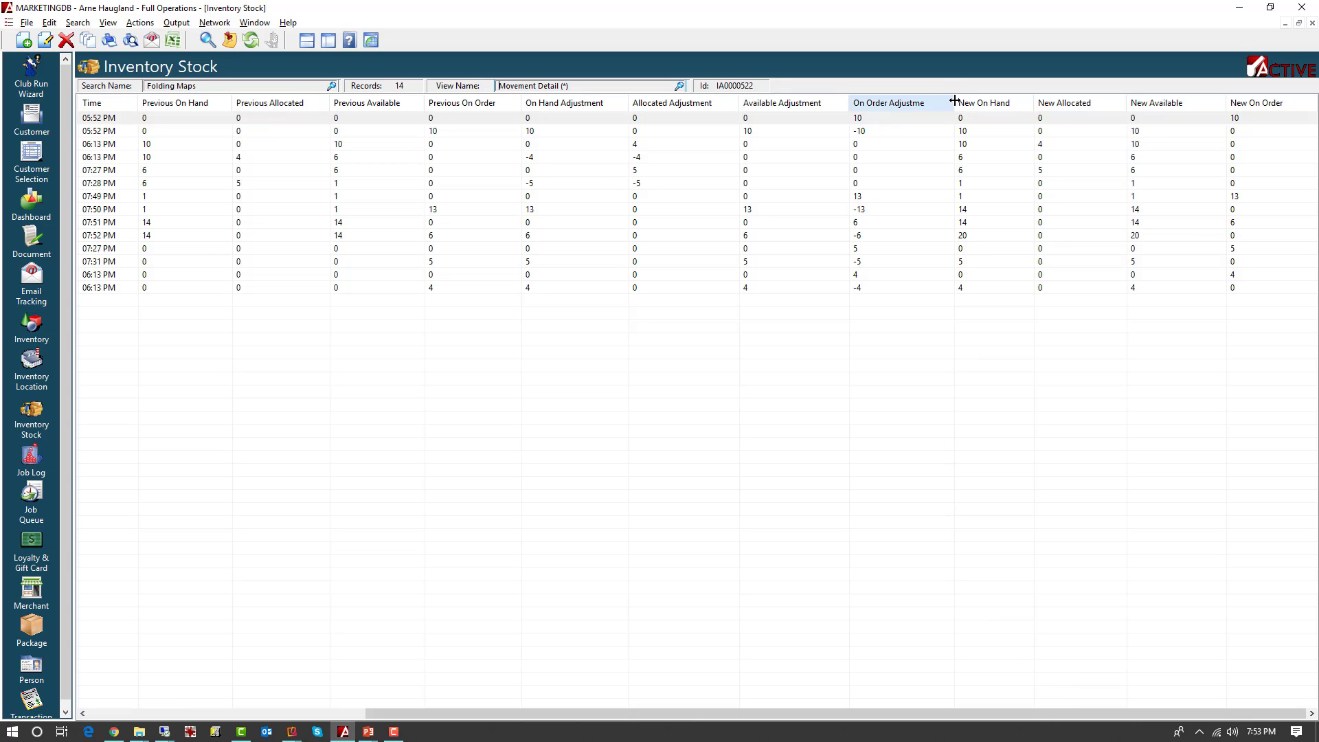
left_click_drag(954, 101, 957, 101)
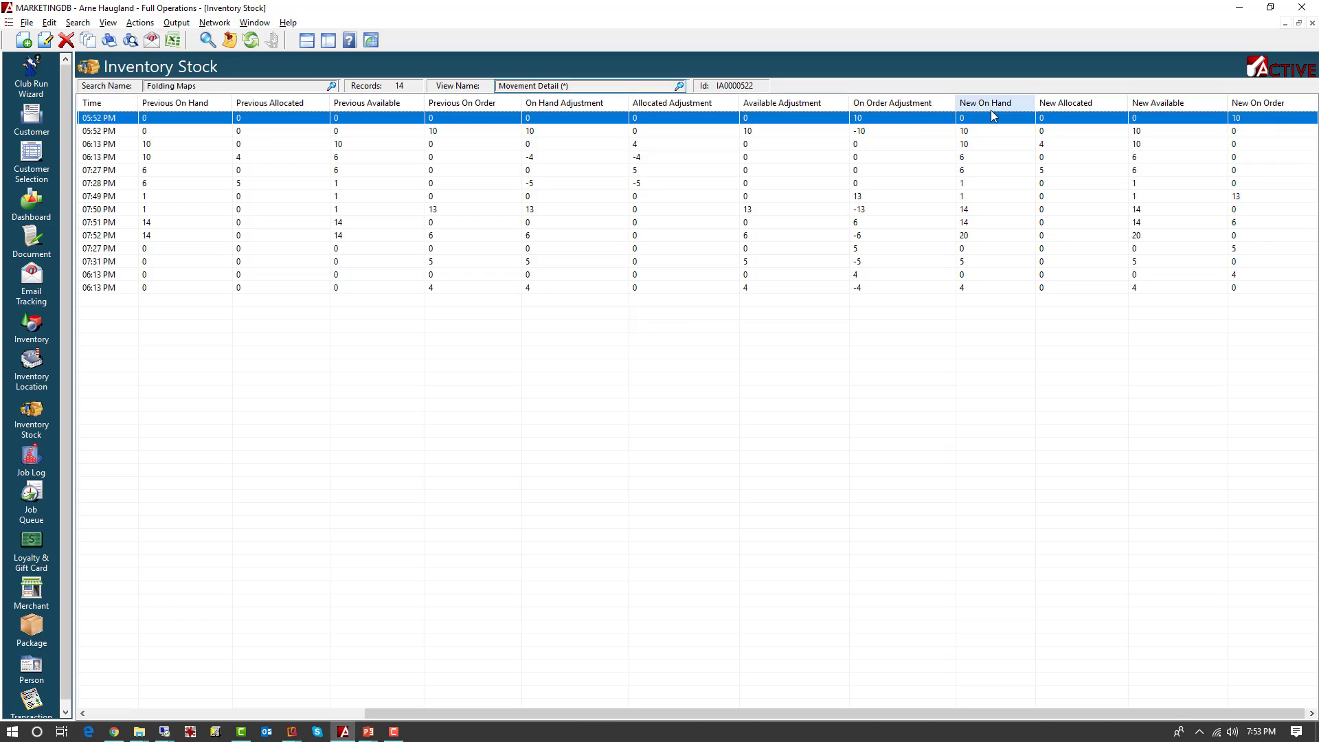
left_click(1300, 23)
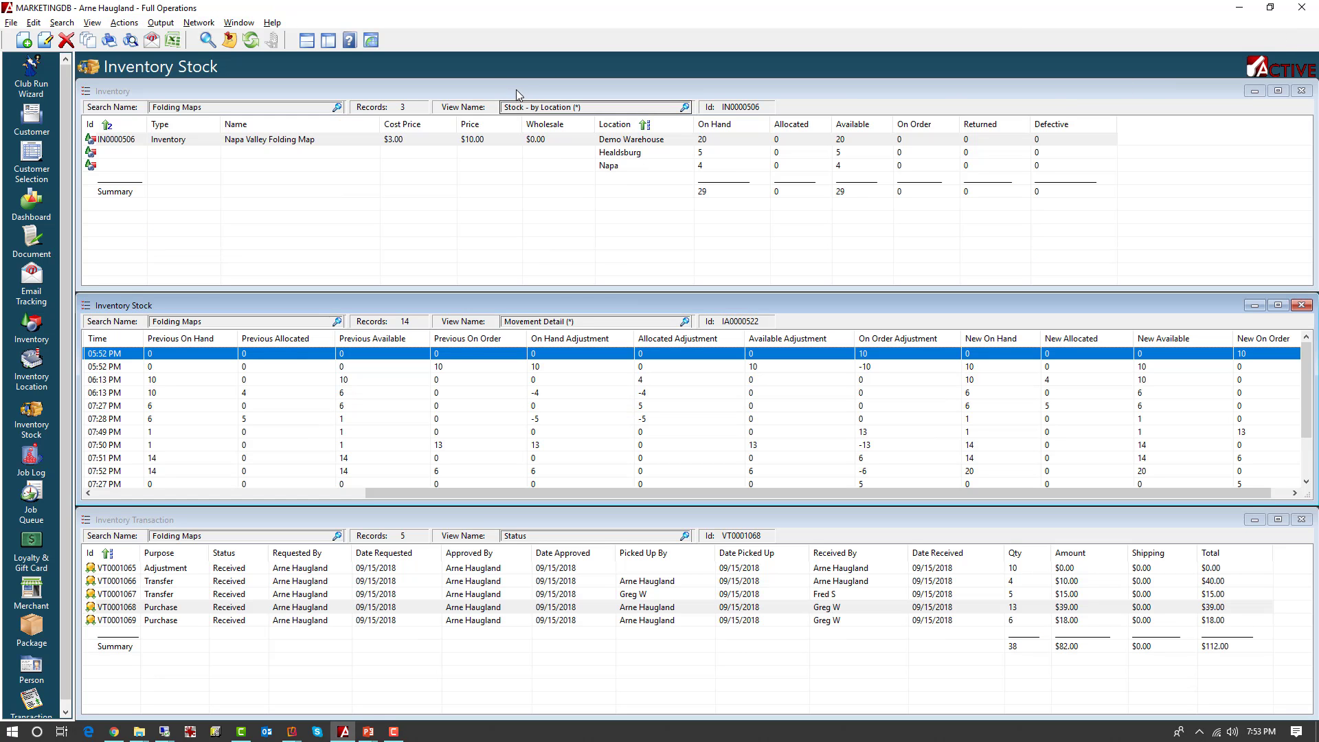
Switch the Inventory list to the Movement - Detail view
left_click(685, 108)
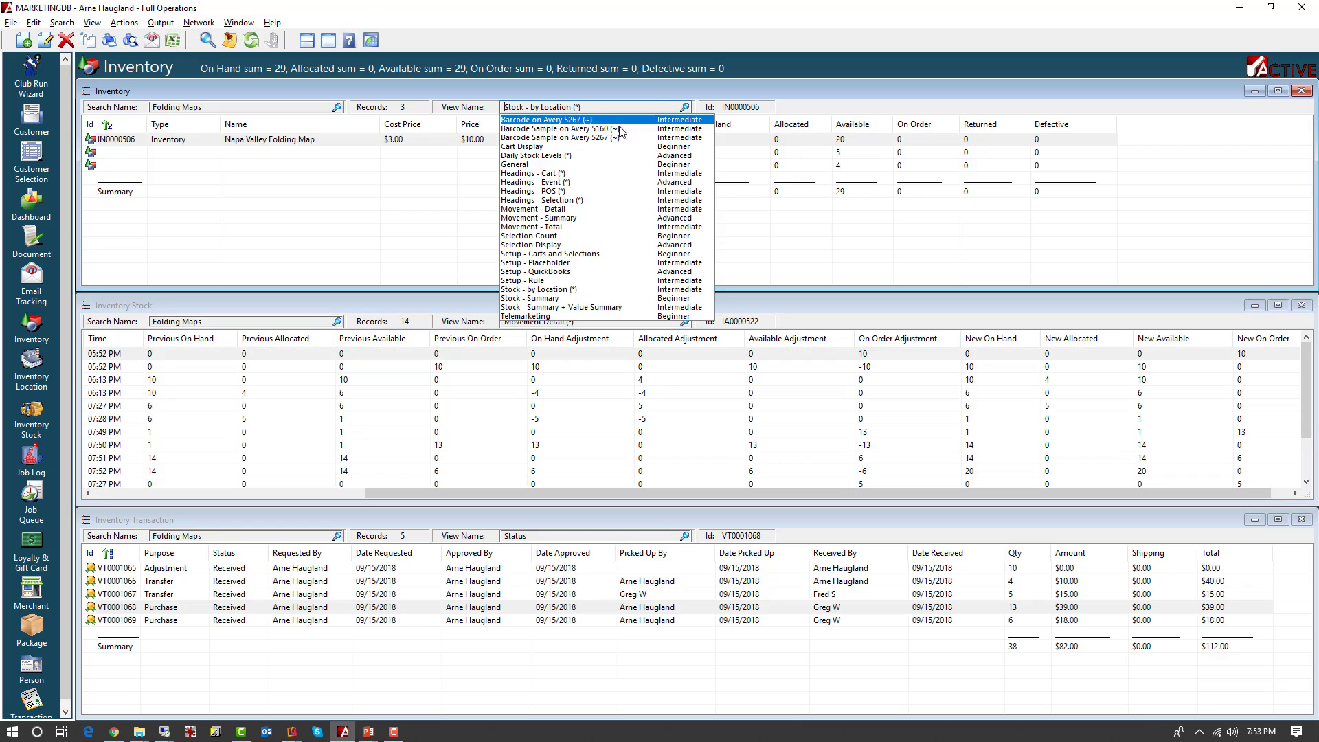
left_click(560, 210)
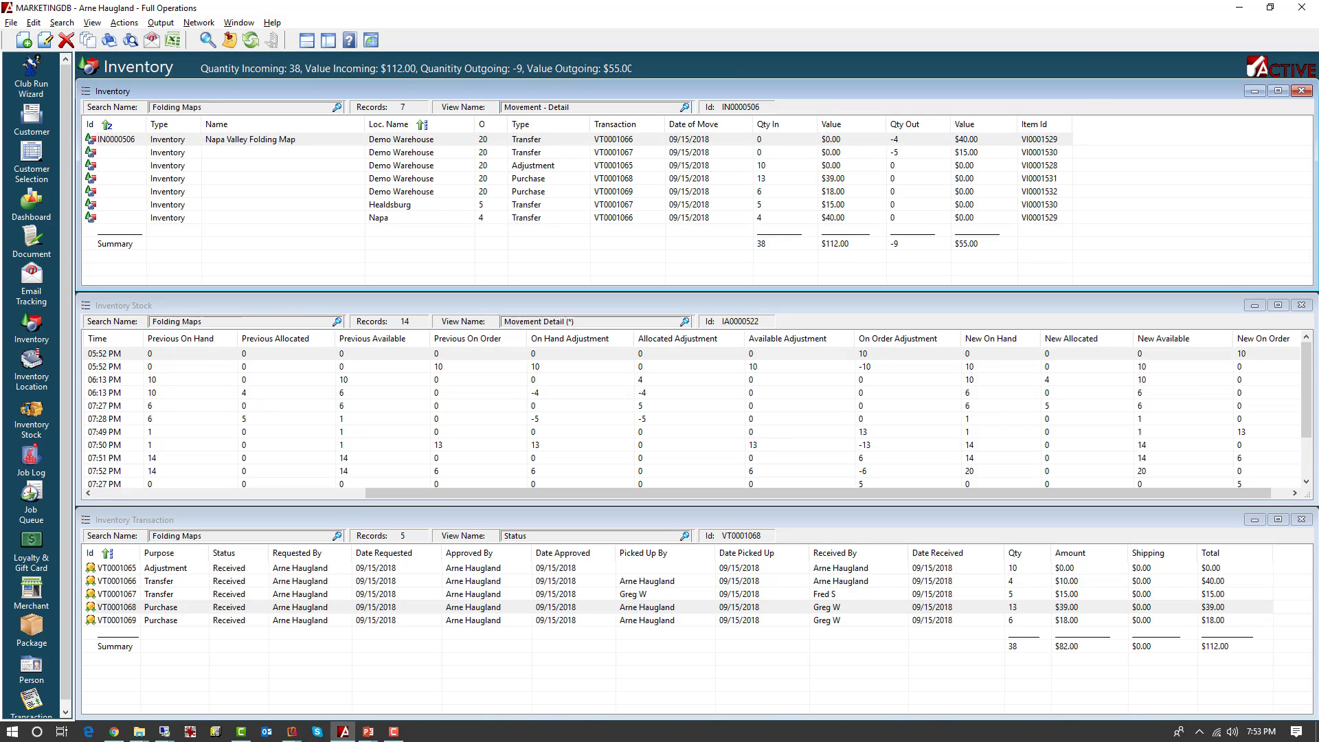
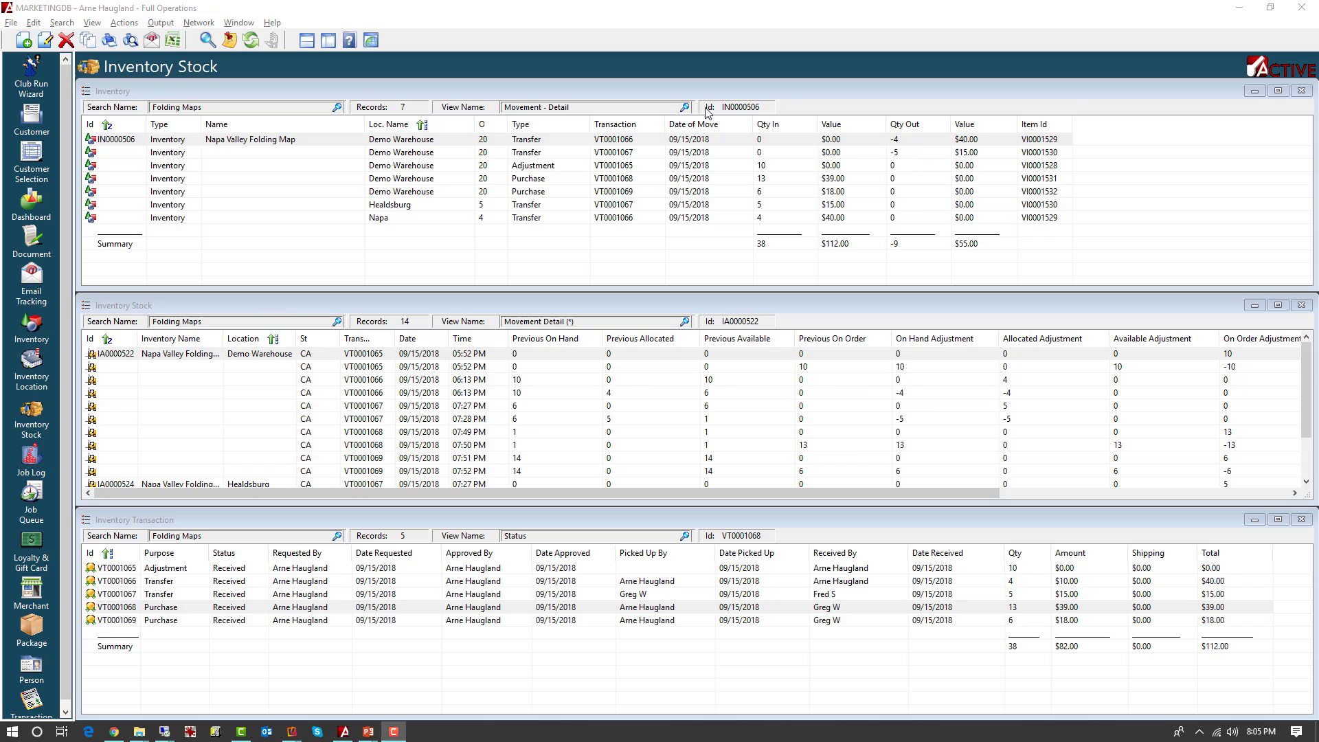
Show the Inventory list in the Stock - by Location view and the Inventory Stock list in the Stock Levels view
left_click(685, 107)
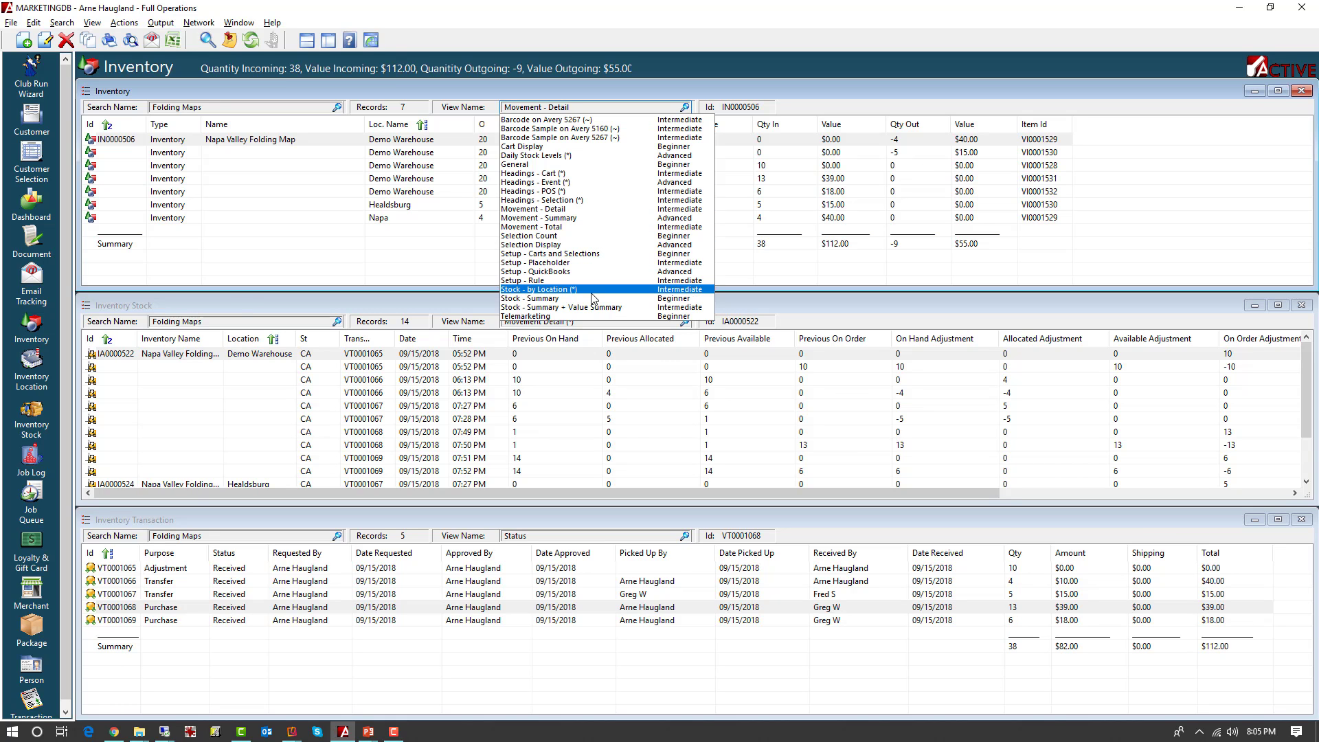
left_click(556, 291)
left_click(685, 321)
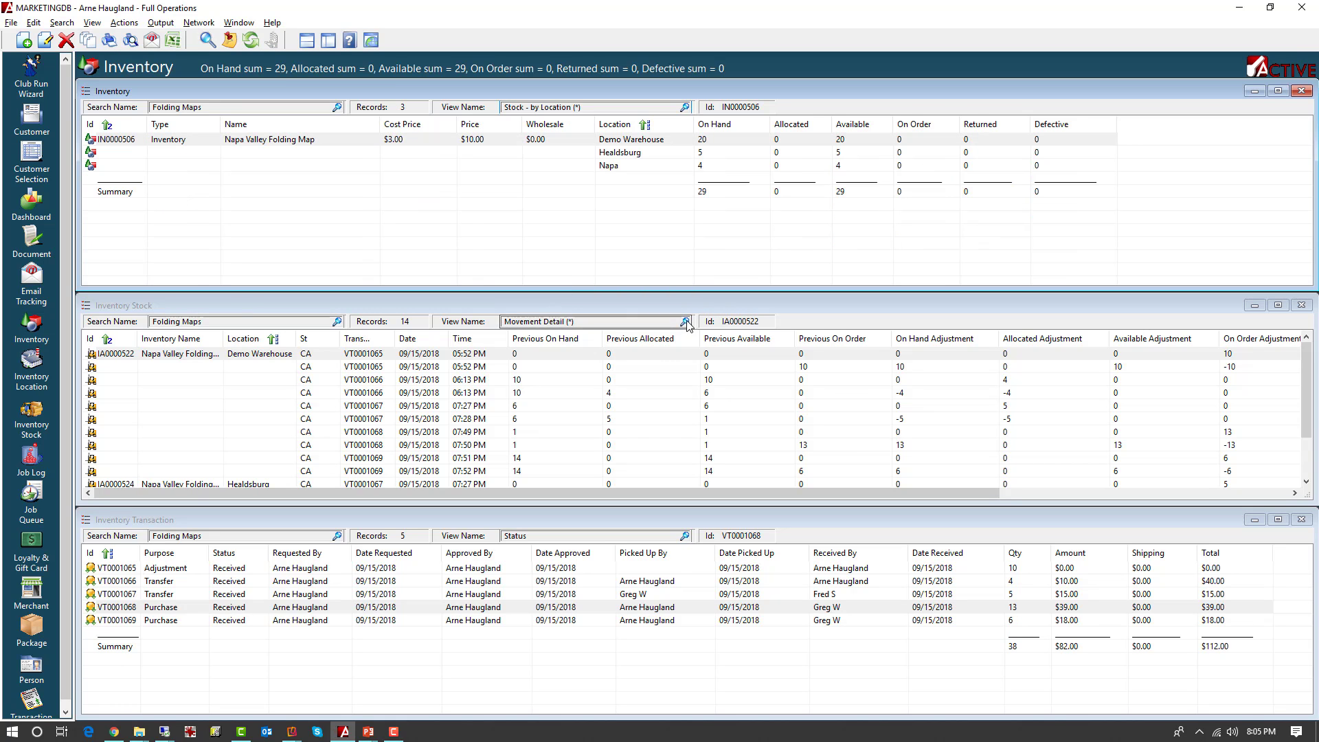
left_click(540, 424)
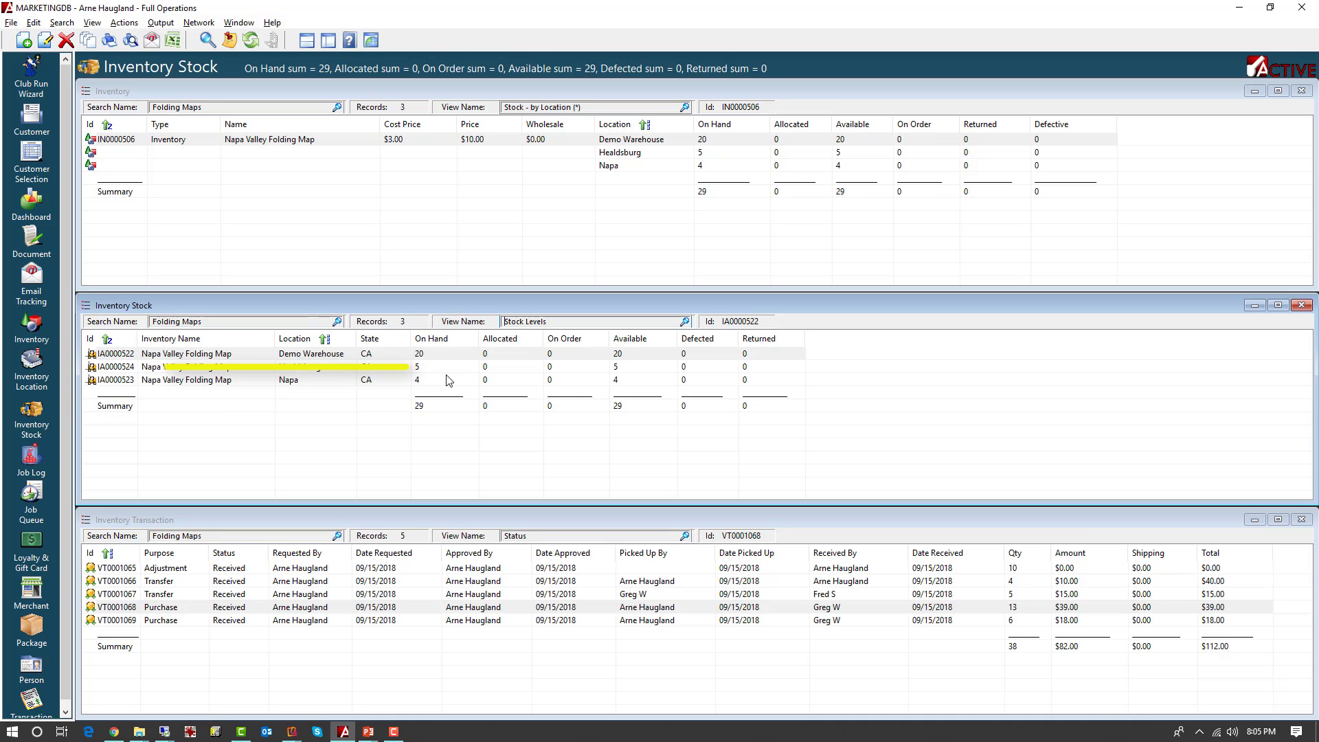
Set the on-hand quantity of the Napa Valley Folding Map at the Napa location to 7, then save and close the stock record
double_click(178, 381)
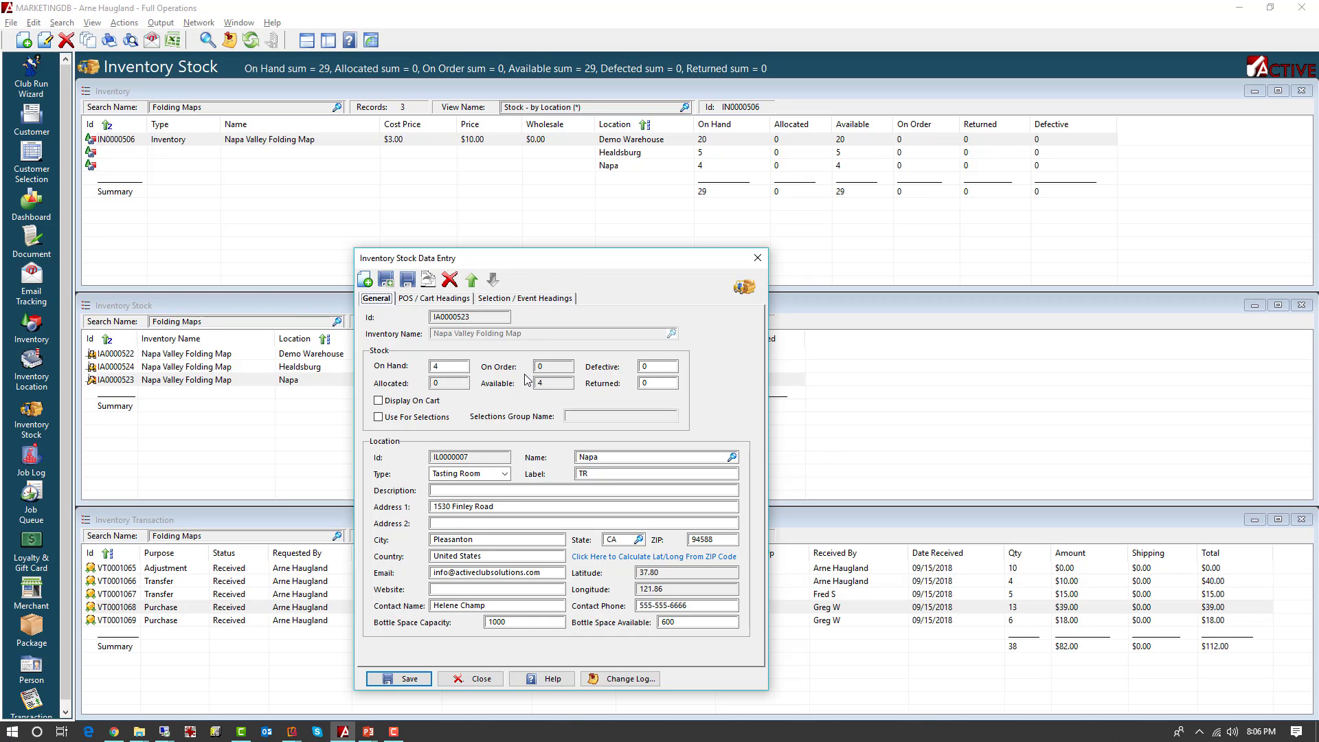
left_click(441, 369)
double_click(445, 368)
type("7")
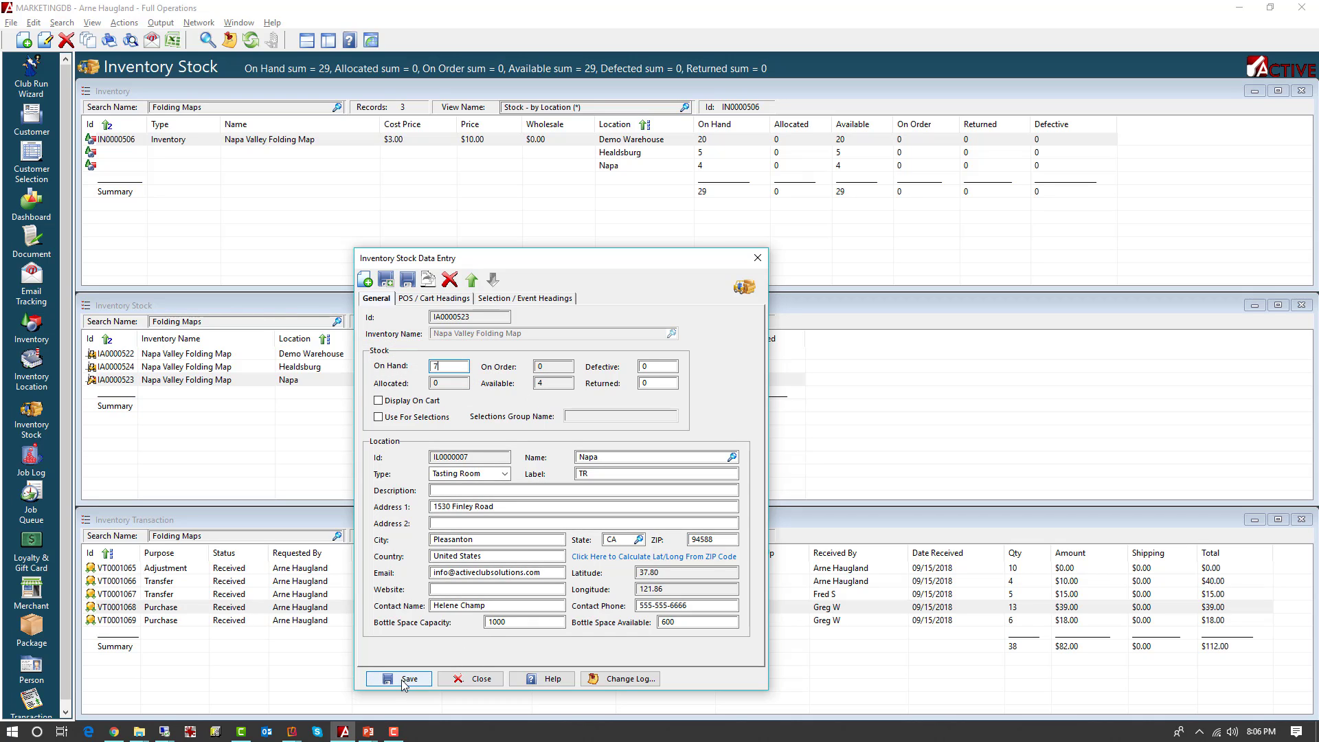
left_click(421, 679)
left_click(474, 679)
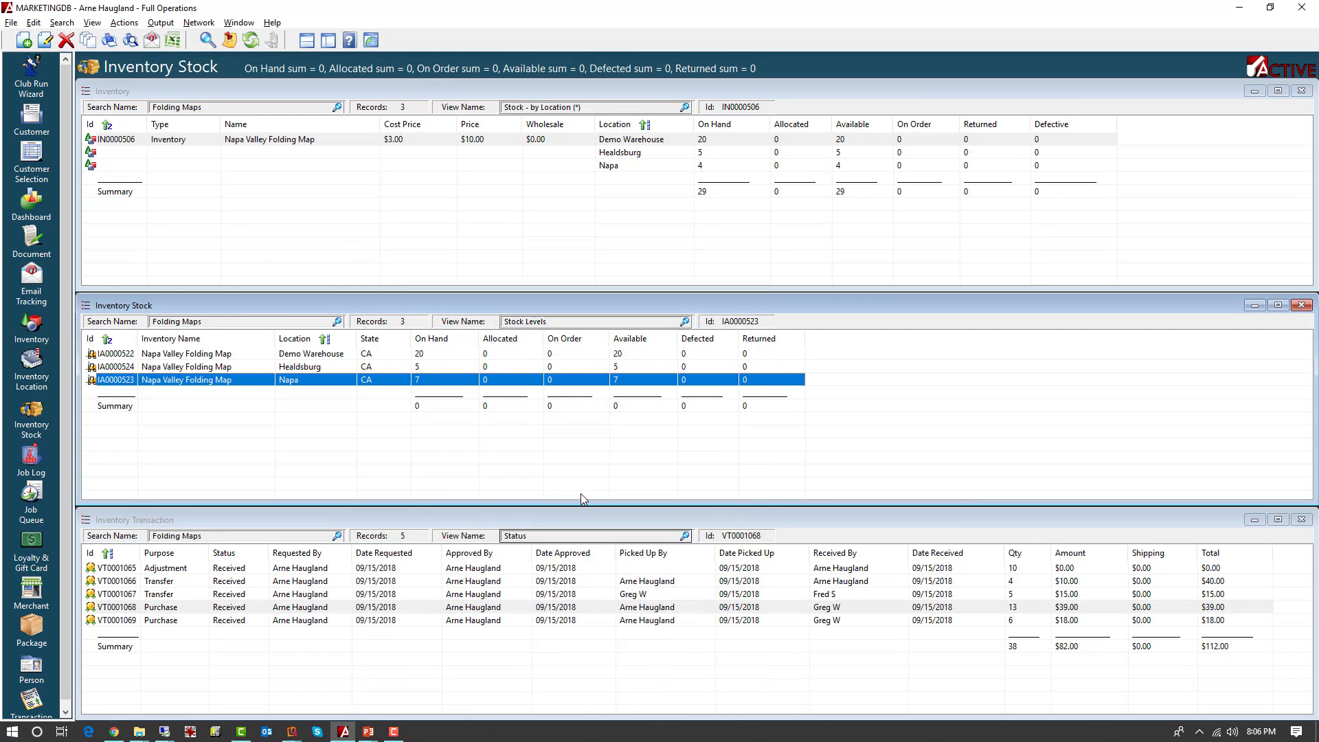
Refresh the Inventory and Inventory Transaction lists, and examine the newest adjustment transaction's record before closing it
left_click(501, 89)
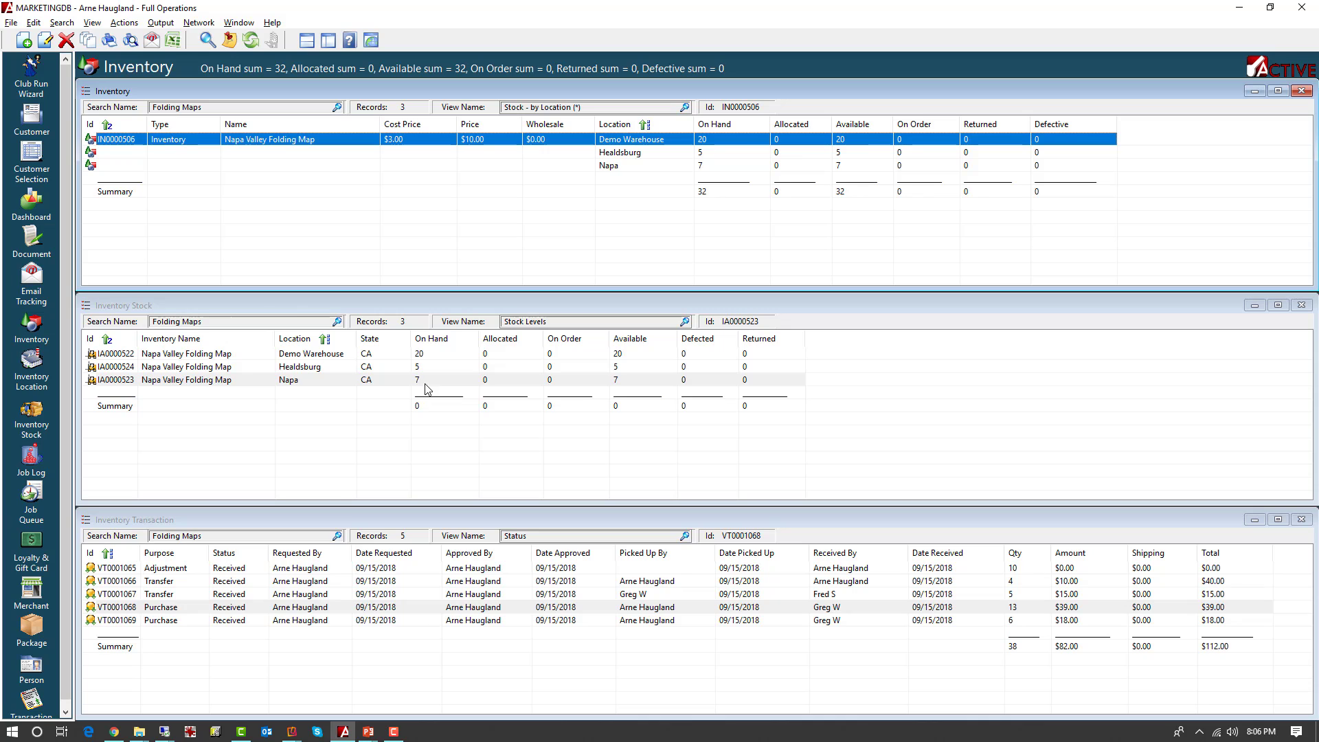
left_click(408, 521)
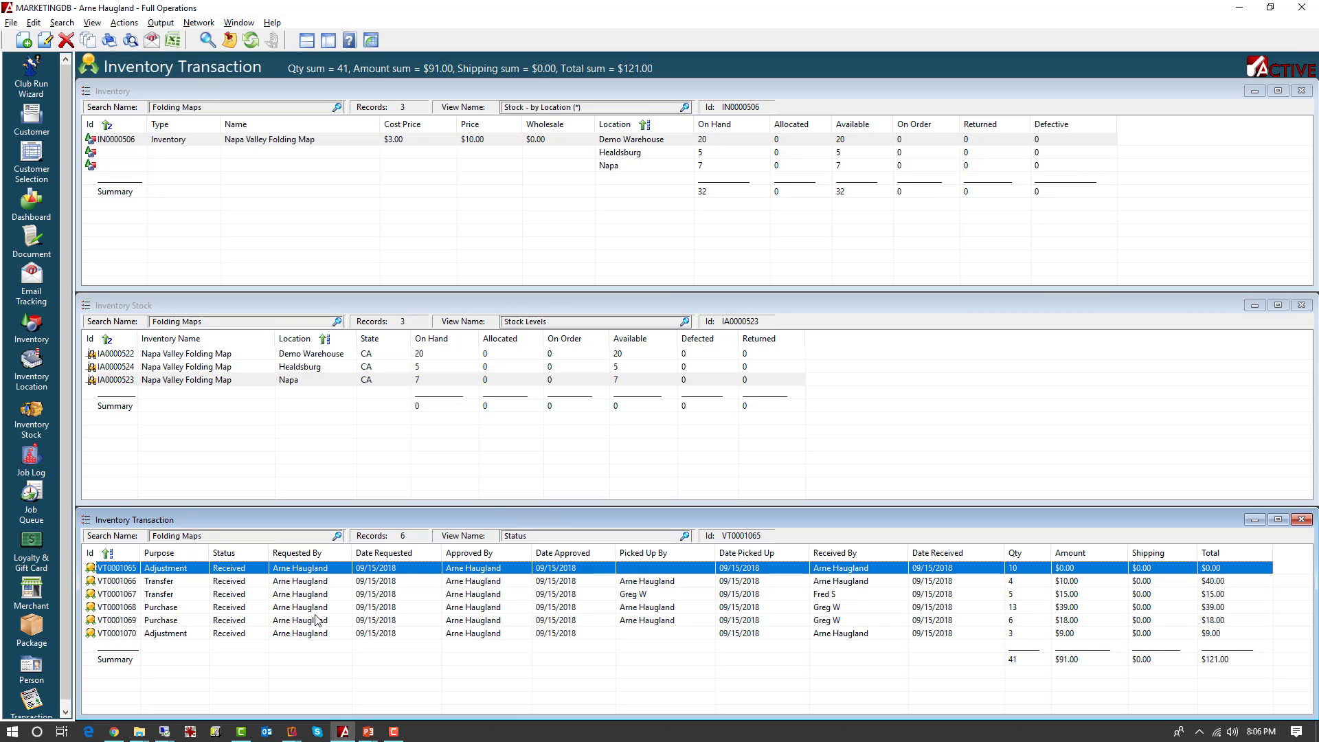
left_click(256, 636)
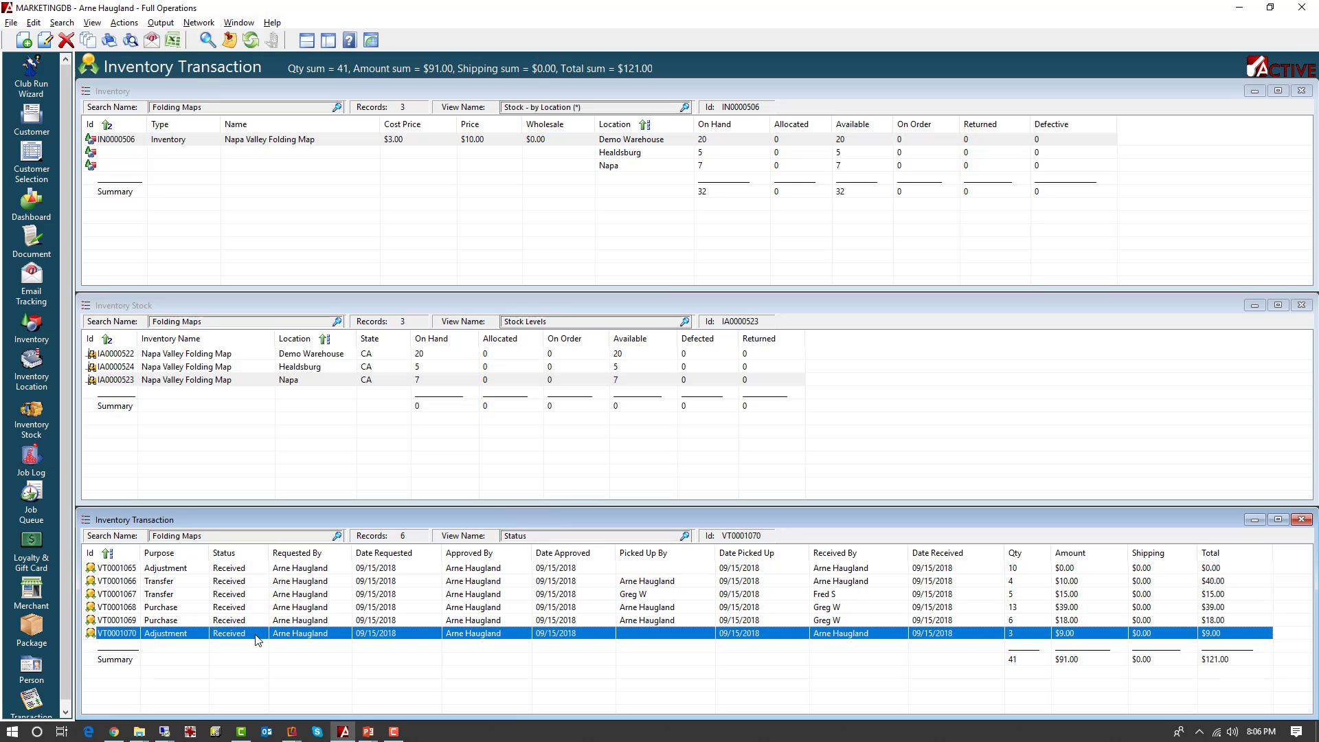
double_click(428, 634)
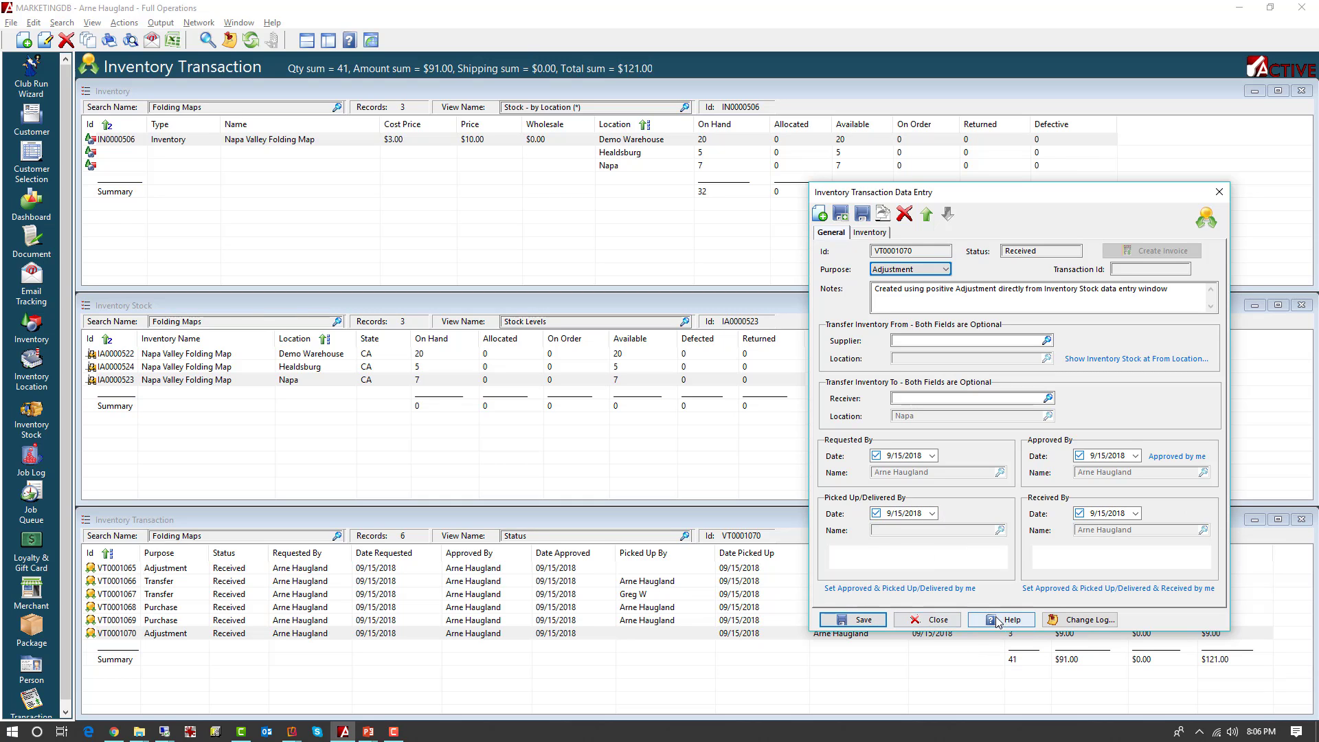
left_click(918, 620)
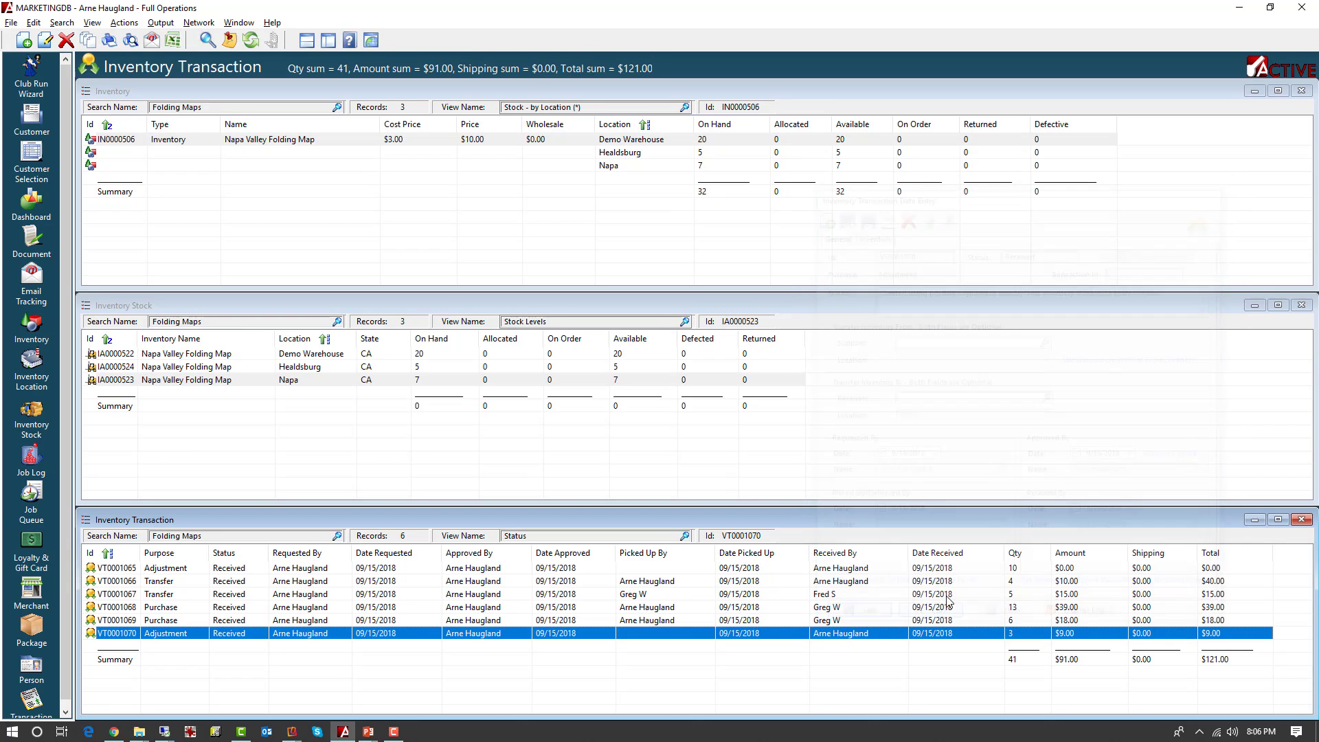
Review the stock movements with the Inventory Stock list in Movement Detail and the Inventory list in Movement - Detail
left_click(685, 321)
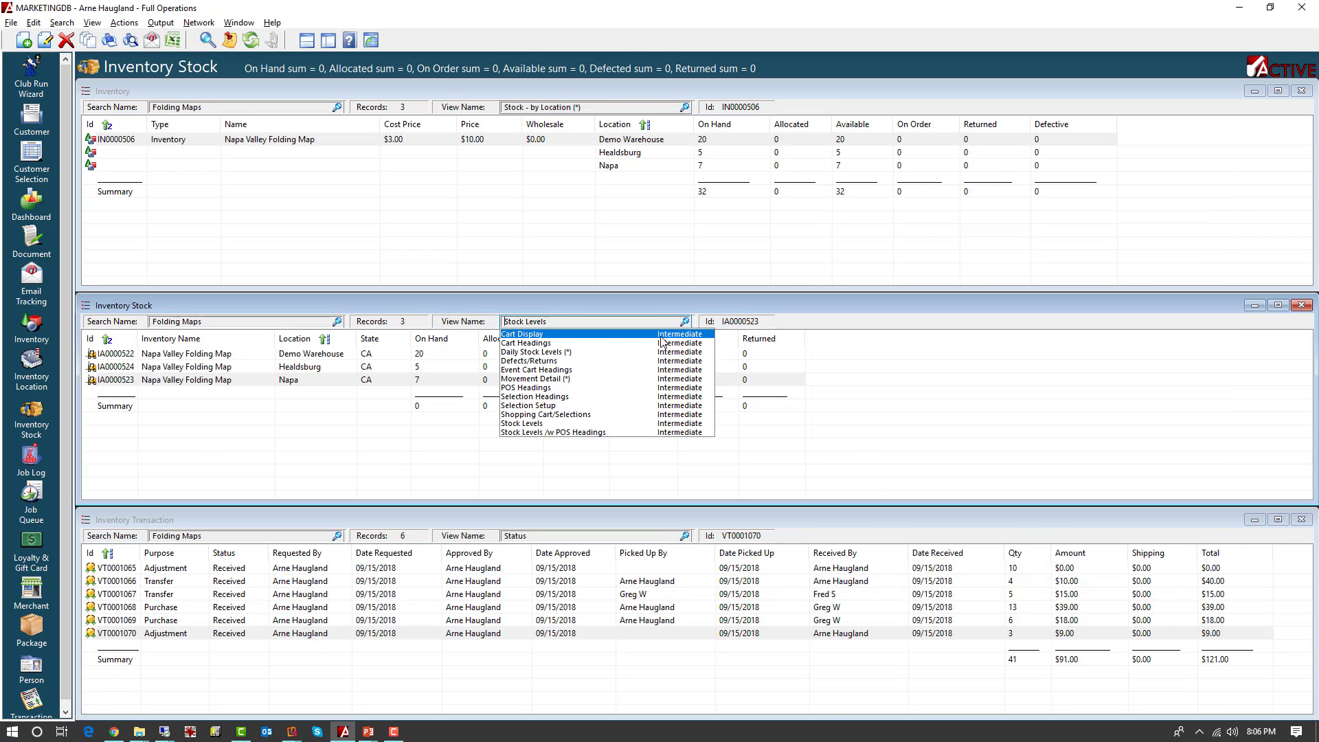
left_click(546, 382)
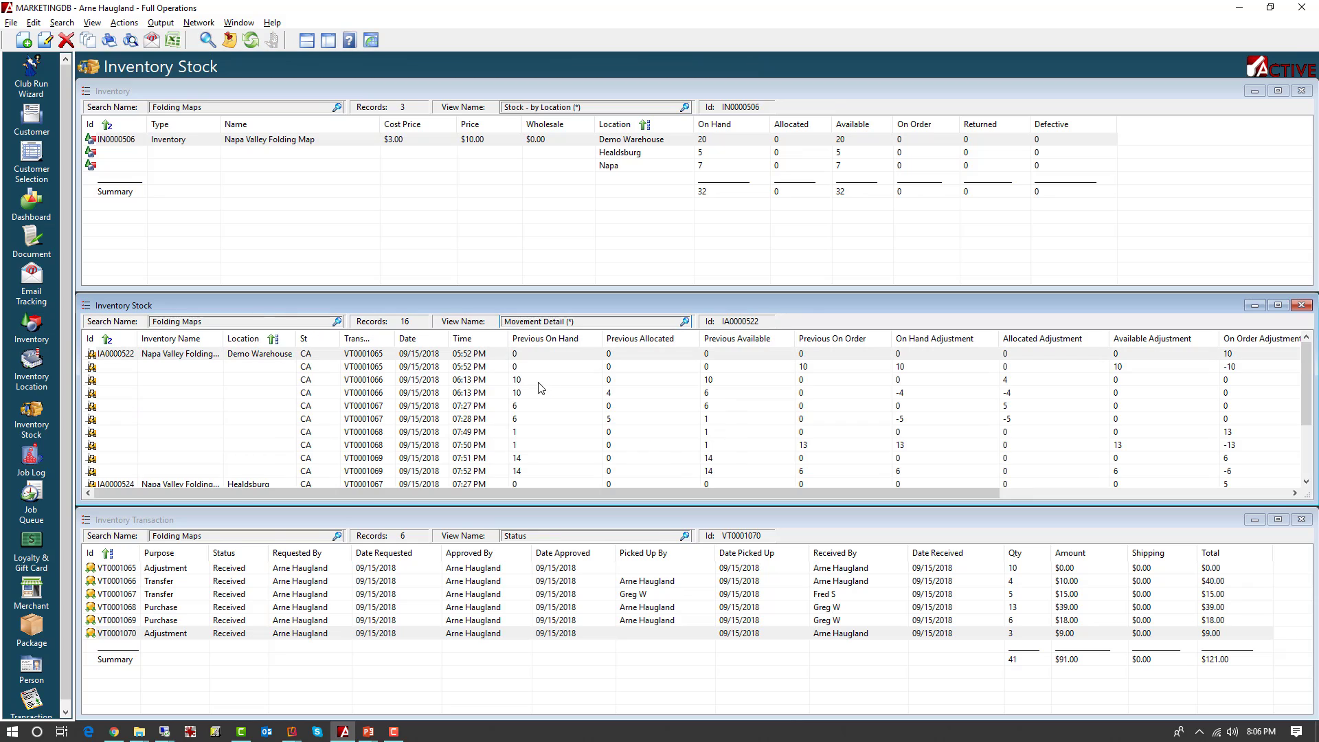
left_click(1278, 305)
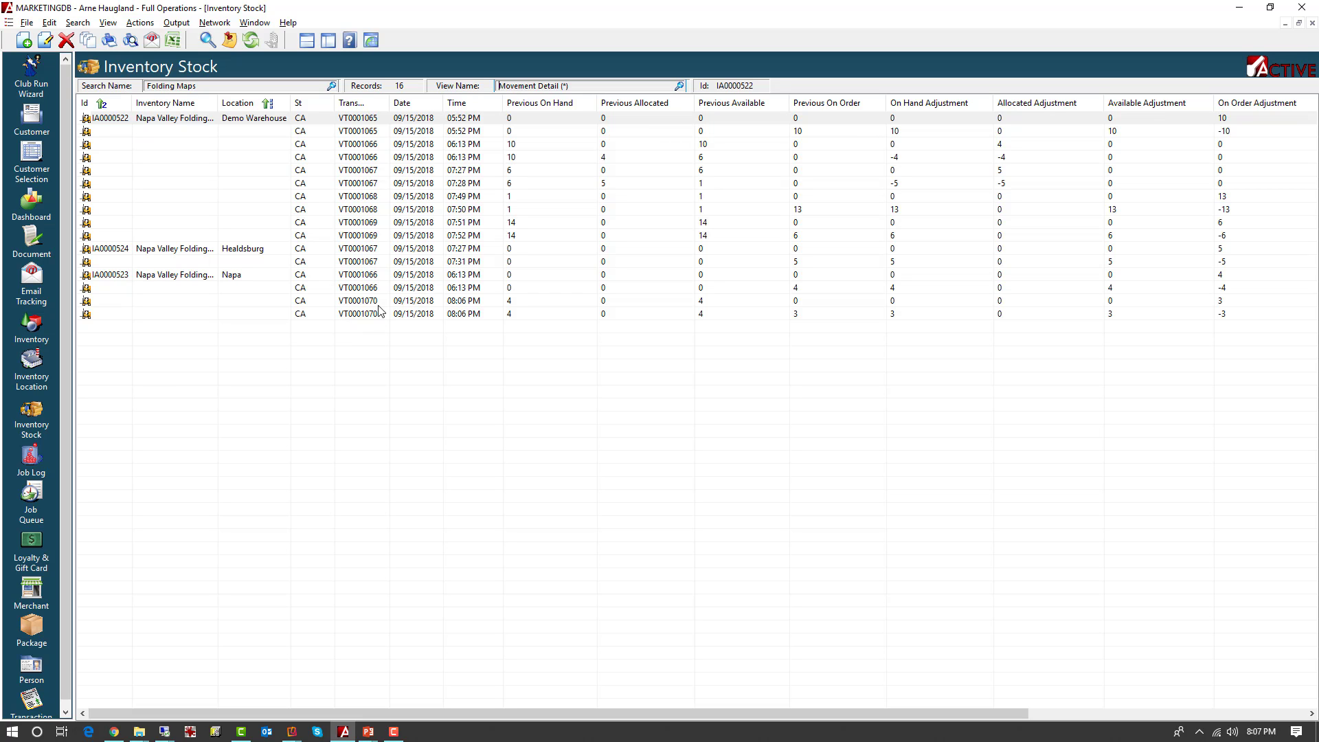
left_click(1302, 22)
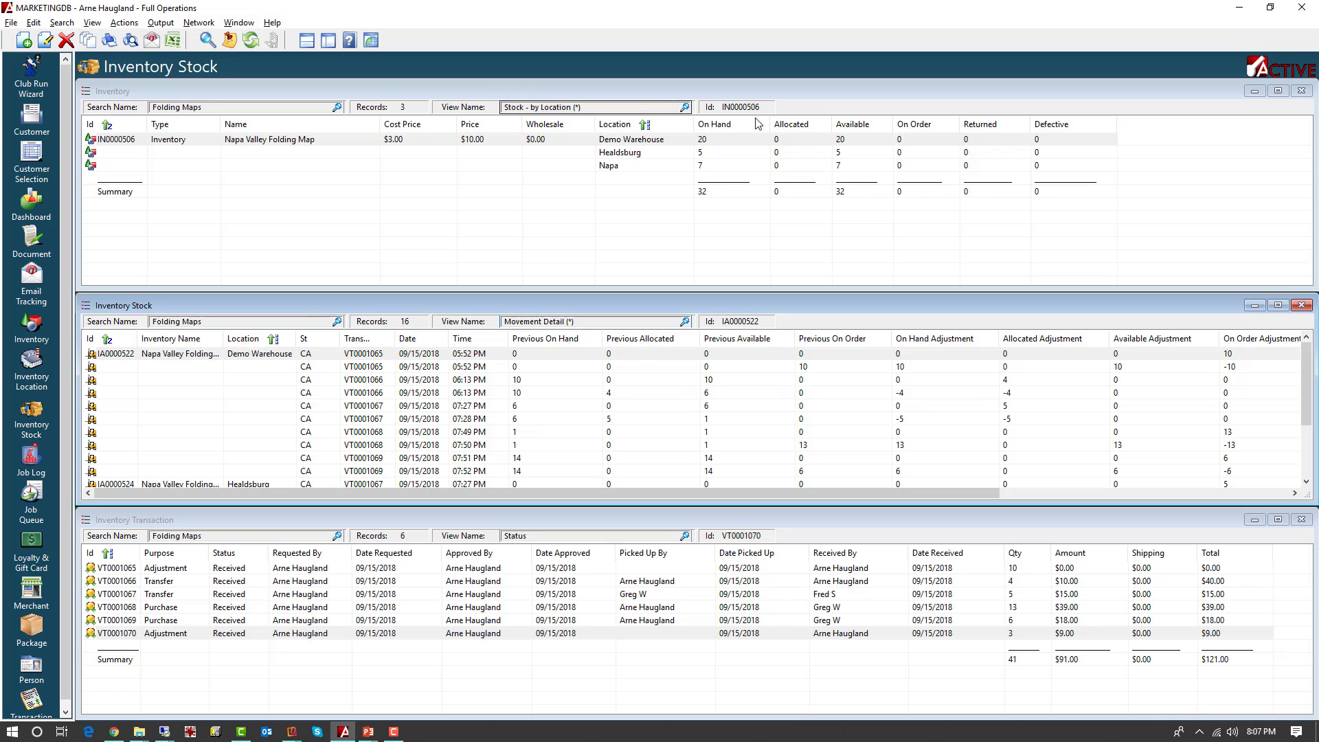
left_click(685, 107)
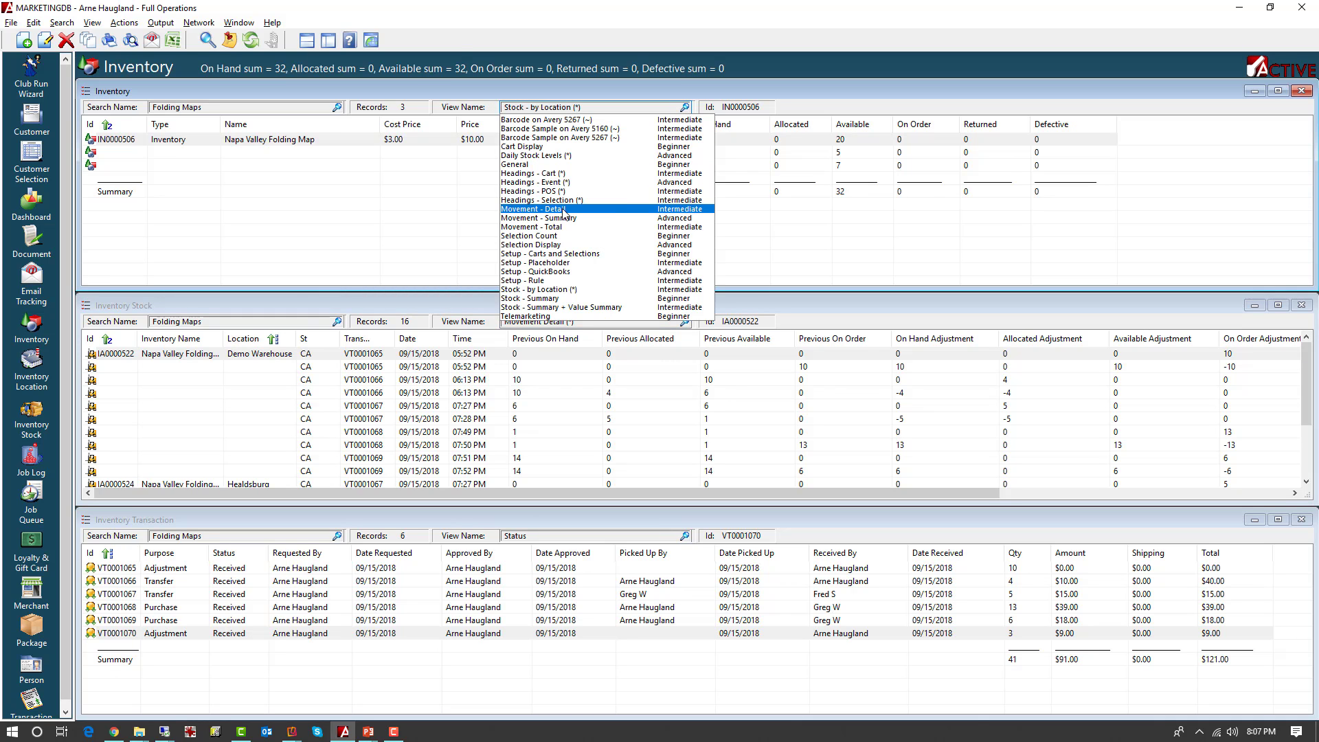
left_click(558, 209)
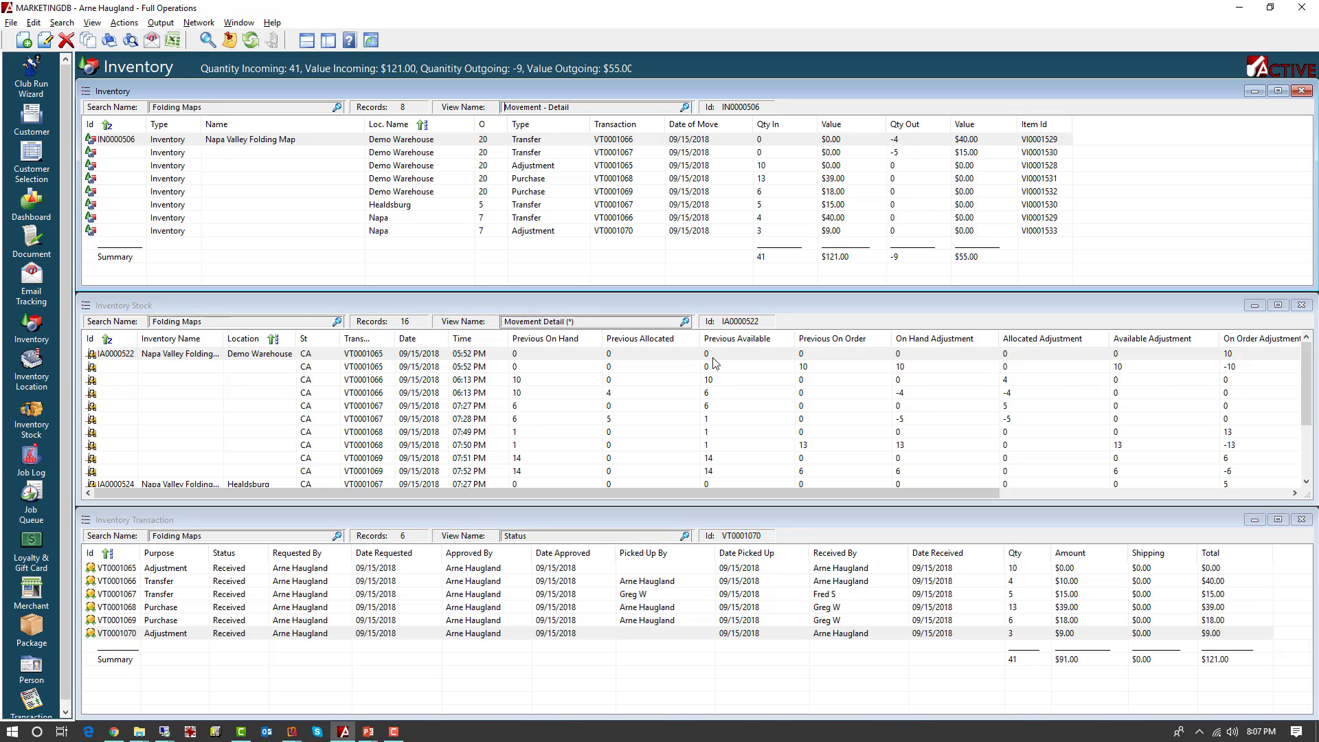
Return the Inventory Stock list to the Stock Levels view and the Inventory list to Stock - by Location
left_click(639, 322)
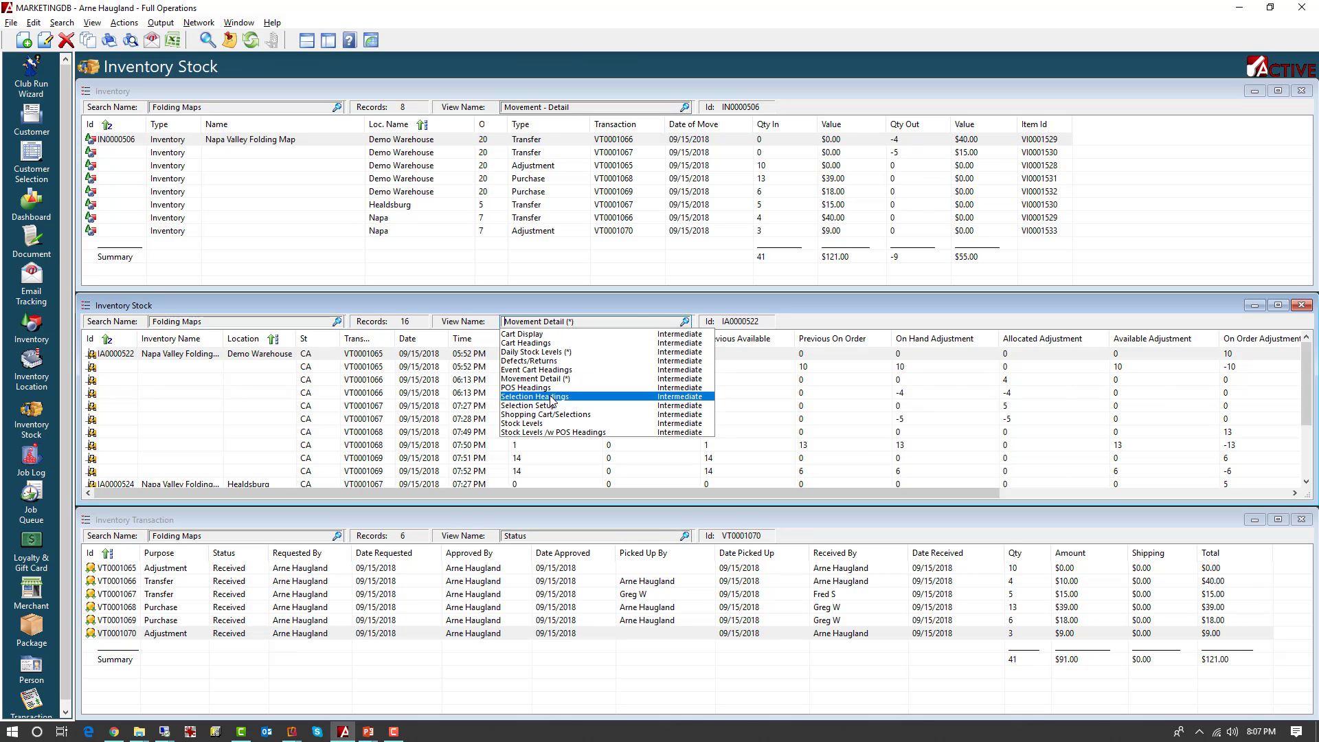
left_click(540, 426)
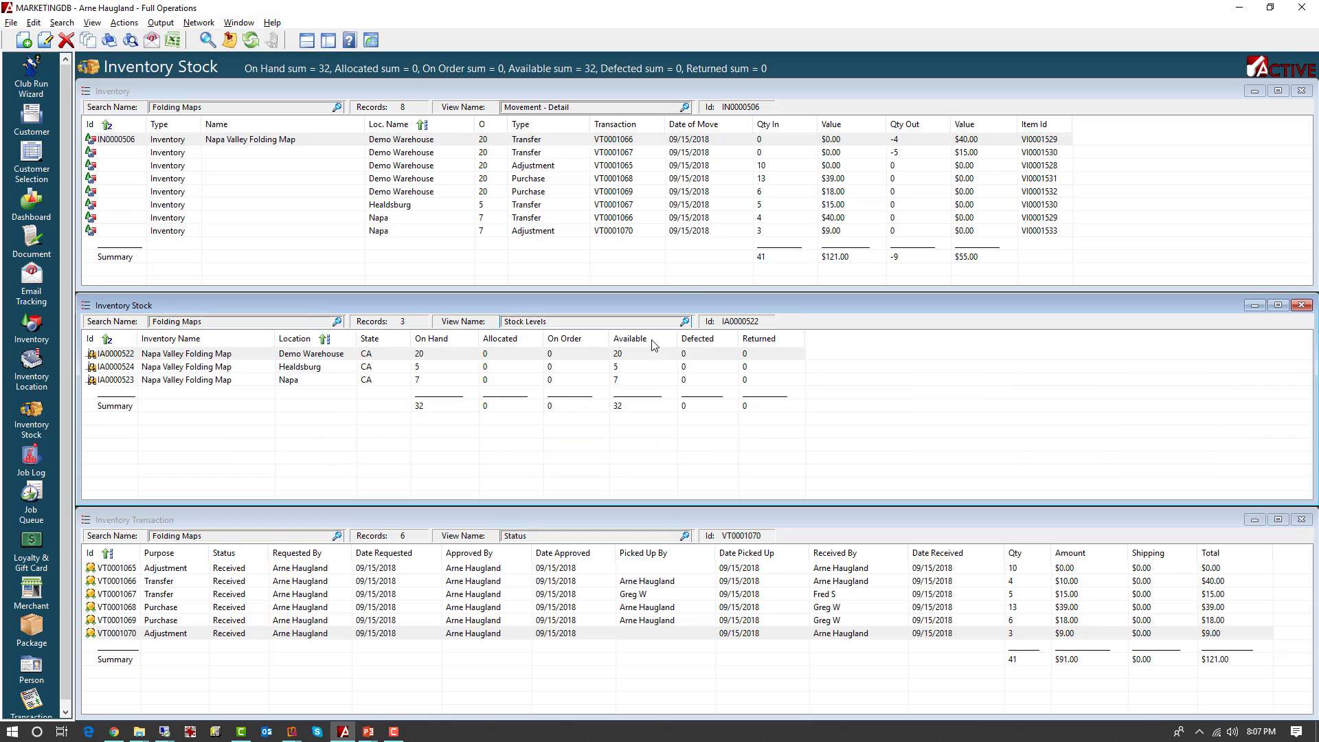
left_click(685, 107)
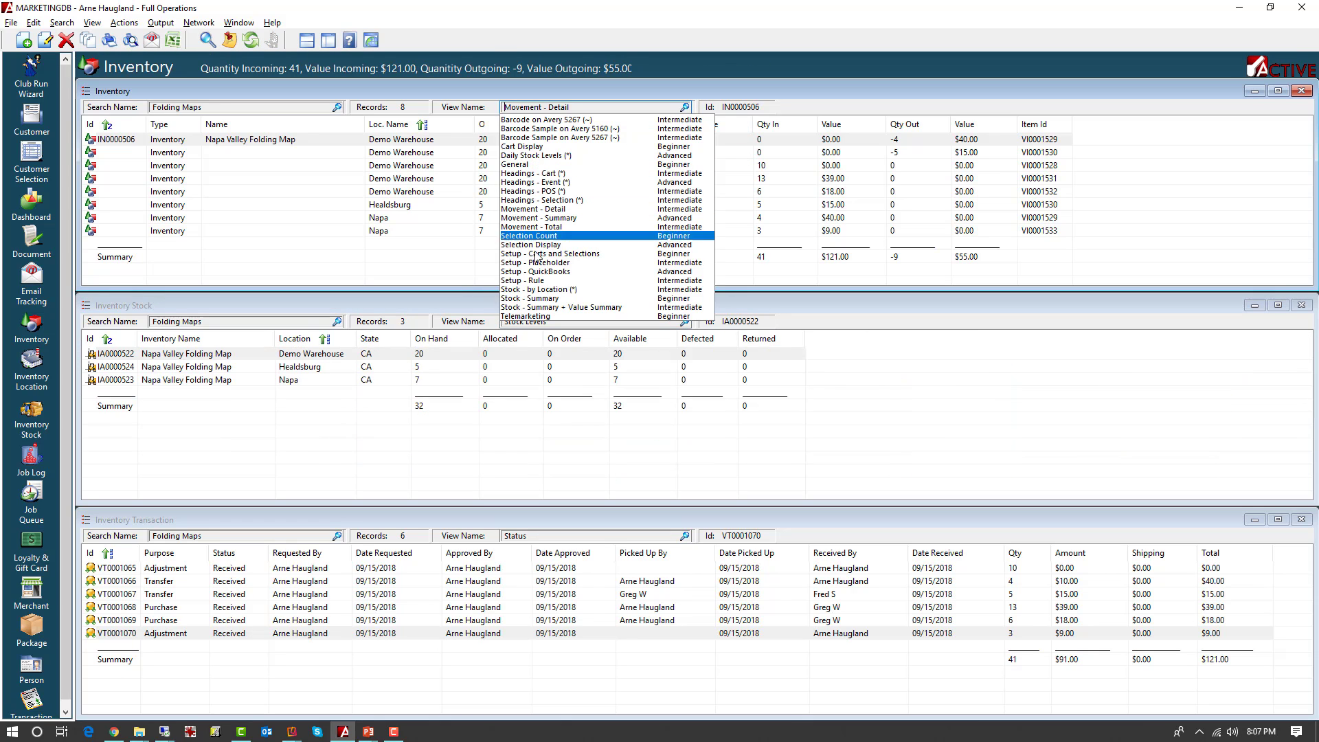
left_click(544, 291)
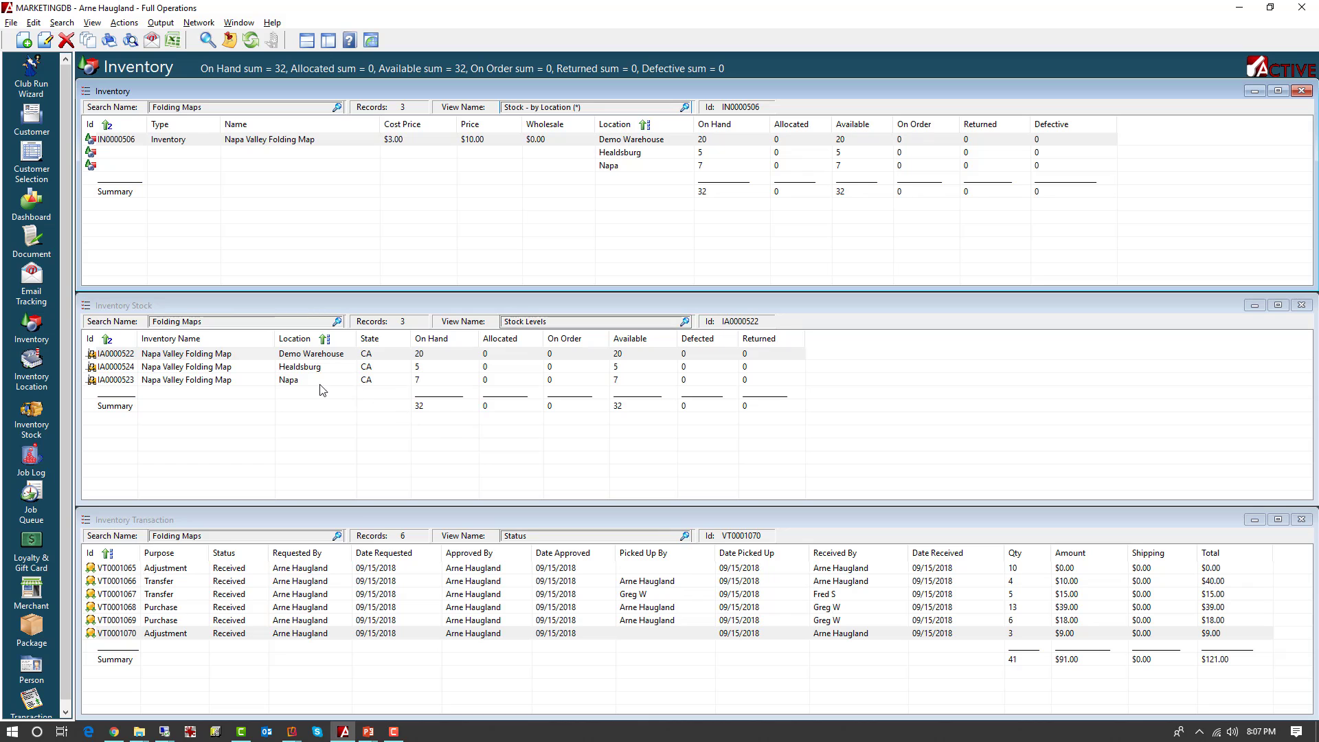
Reduce the Napa location's on-hand quantity of the Napa Valley Folding Map to 3, and save and close the record
double_click(298, 382)
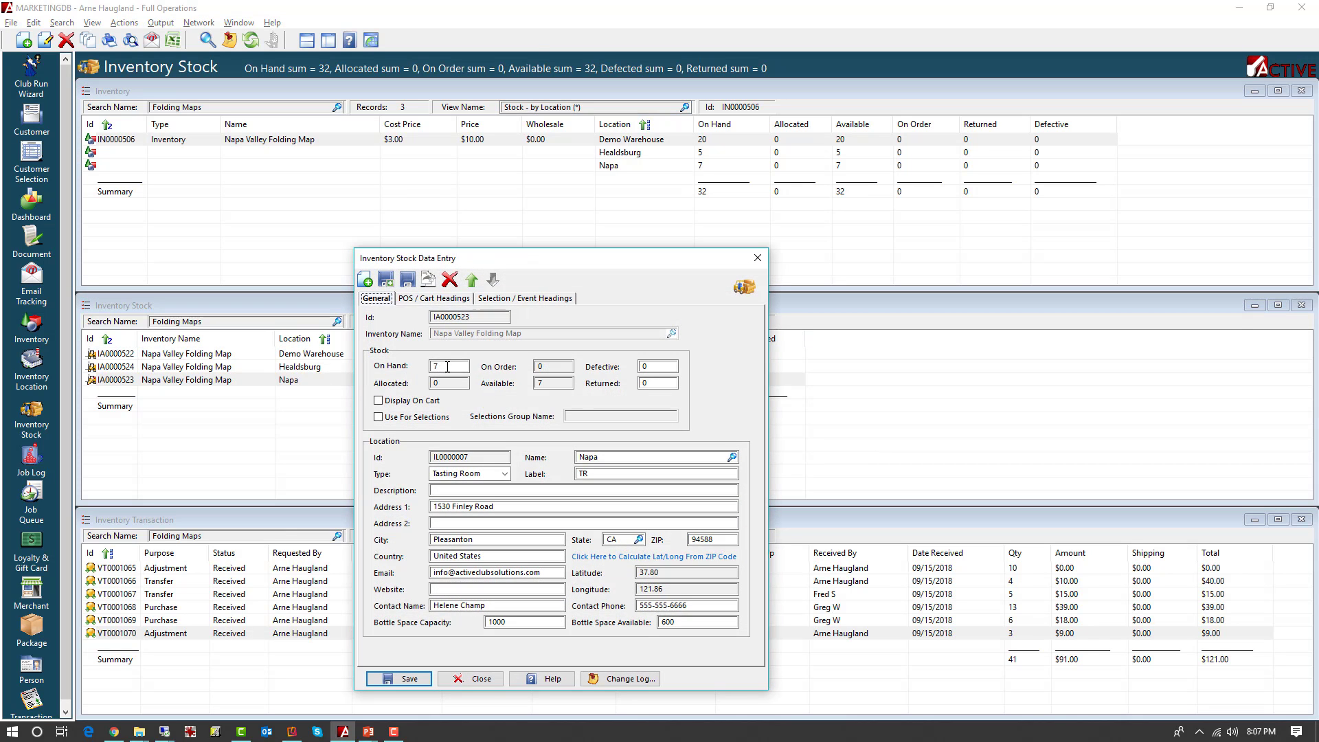
left_click(445, 367)
type("3")
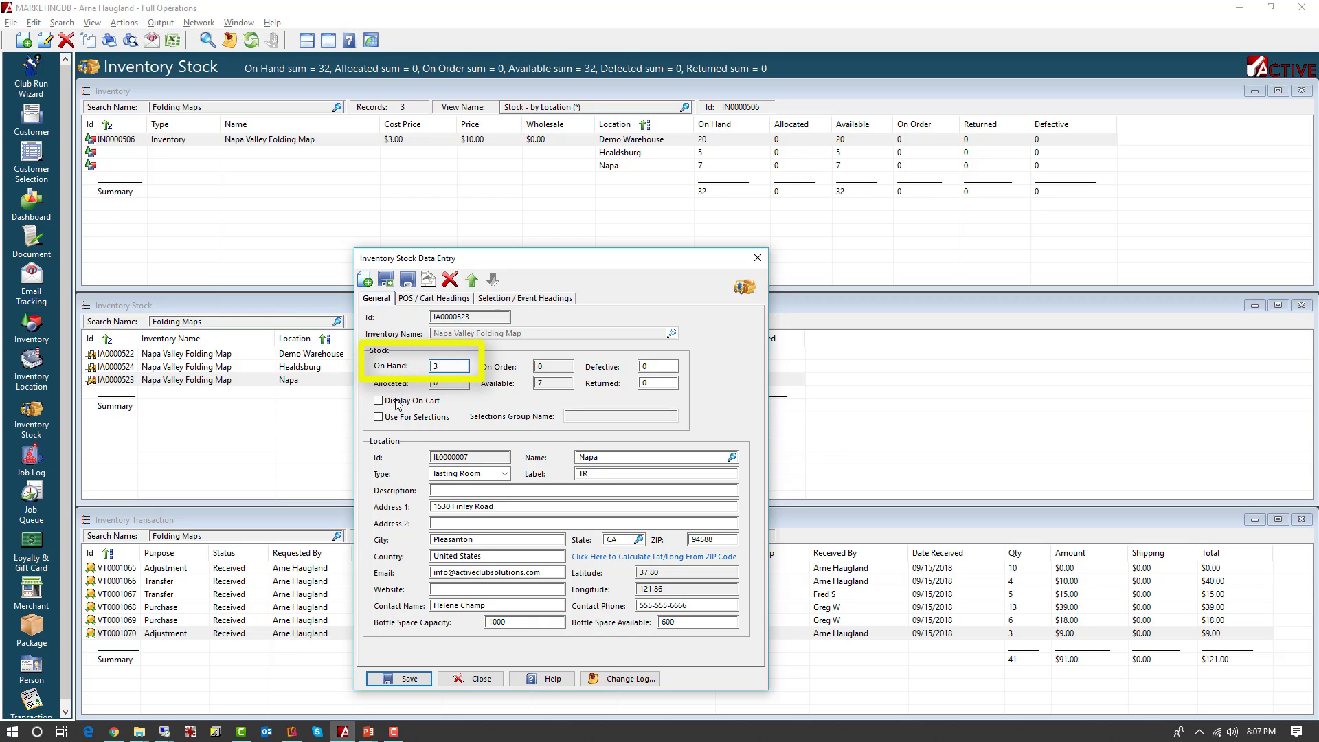
left_click(400, 679)
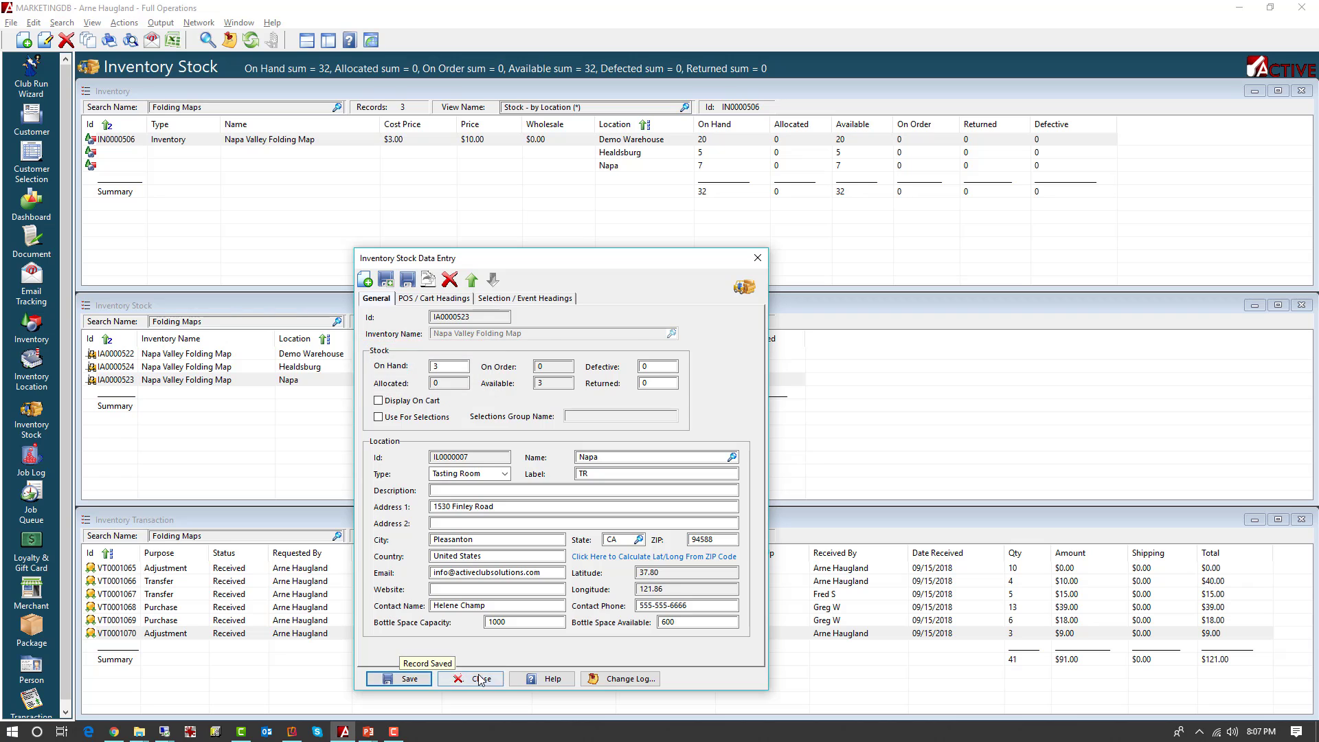
left_click(473, 679)
Refresh the Inventory Transaction, Inventory Stock and Inventory lists to check the effect of the reduced Napa quantity
left_click(516, 520)
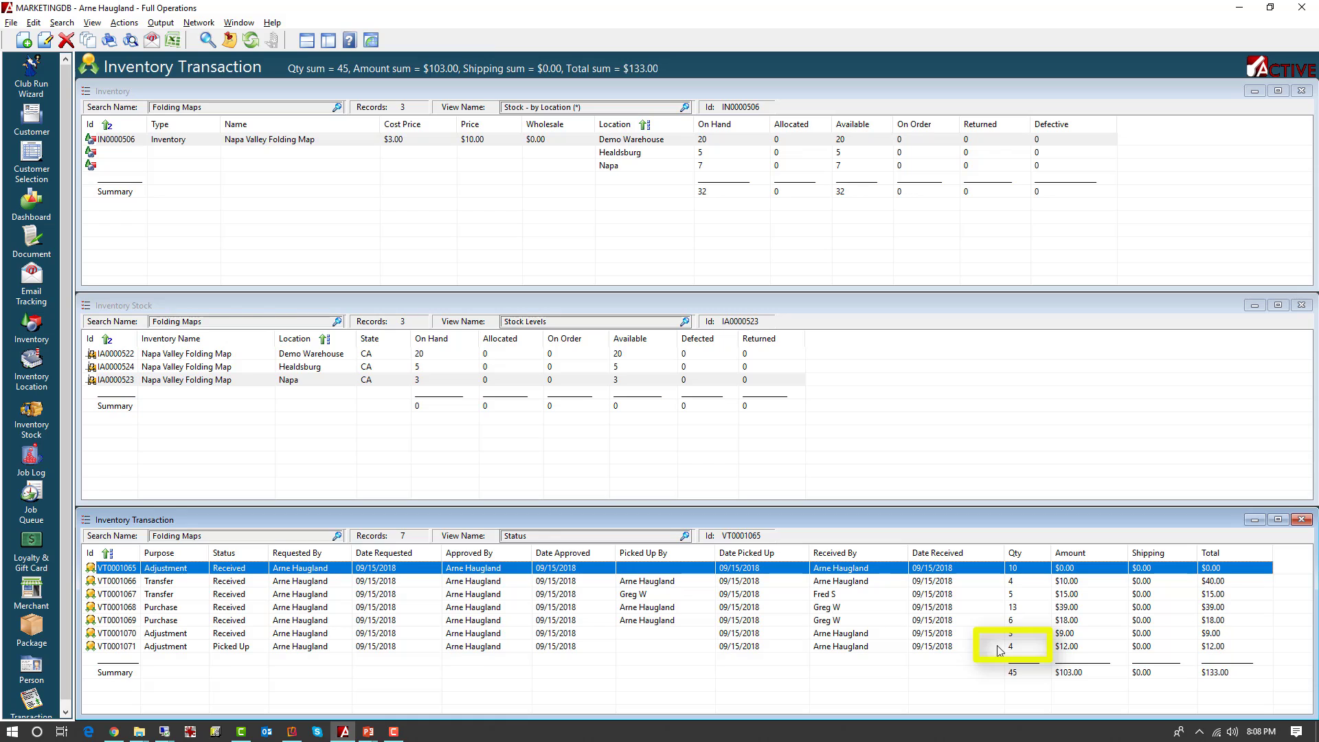
left_click(499, 308)
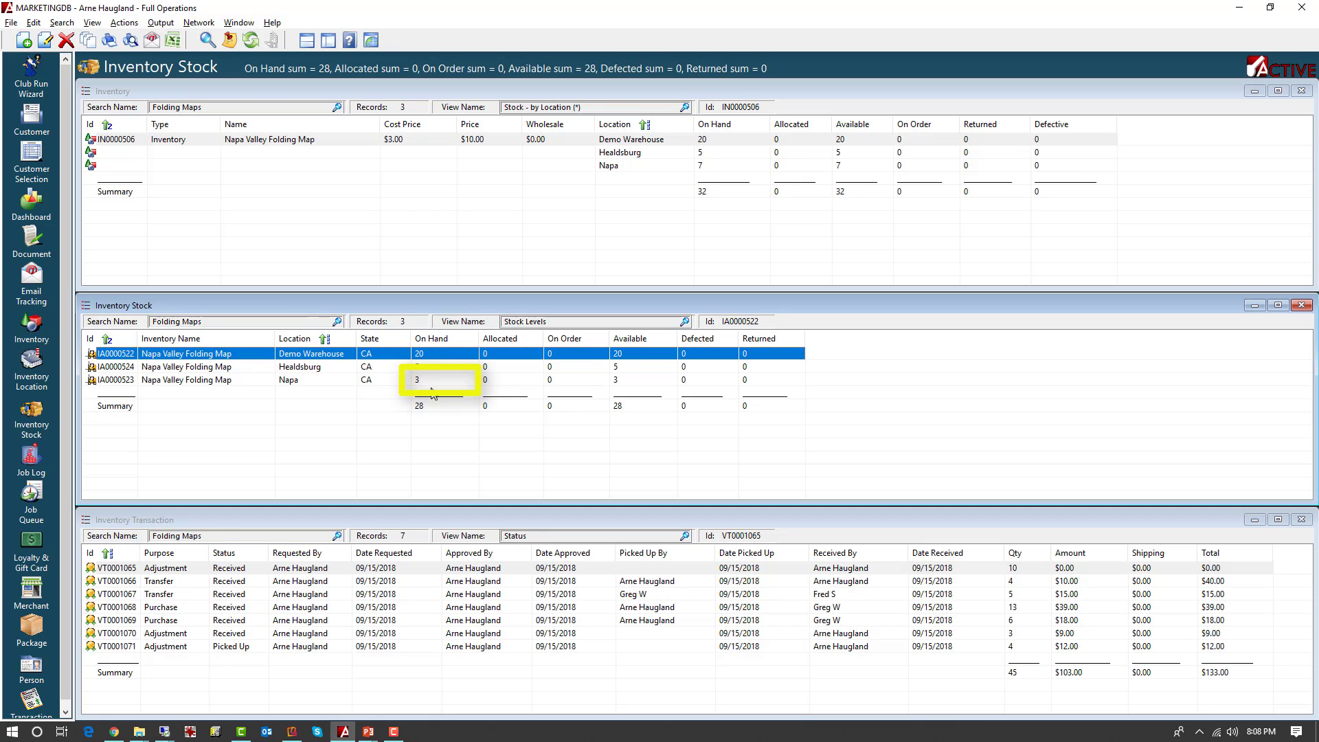
left_click(471, 92)
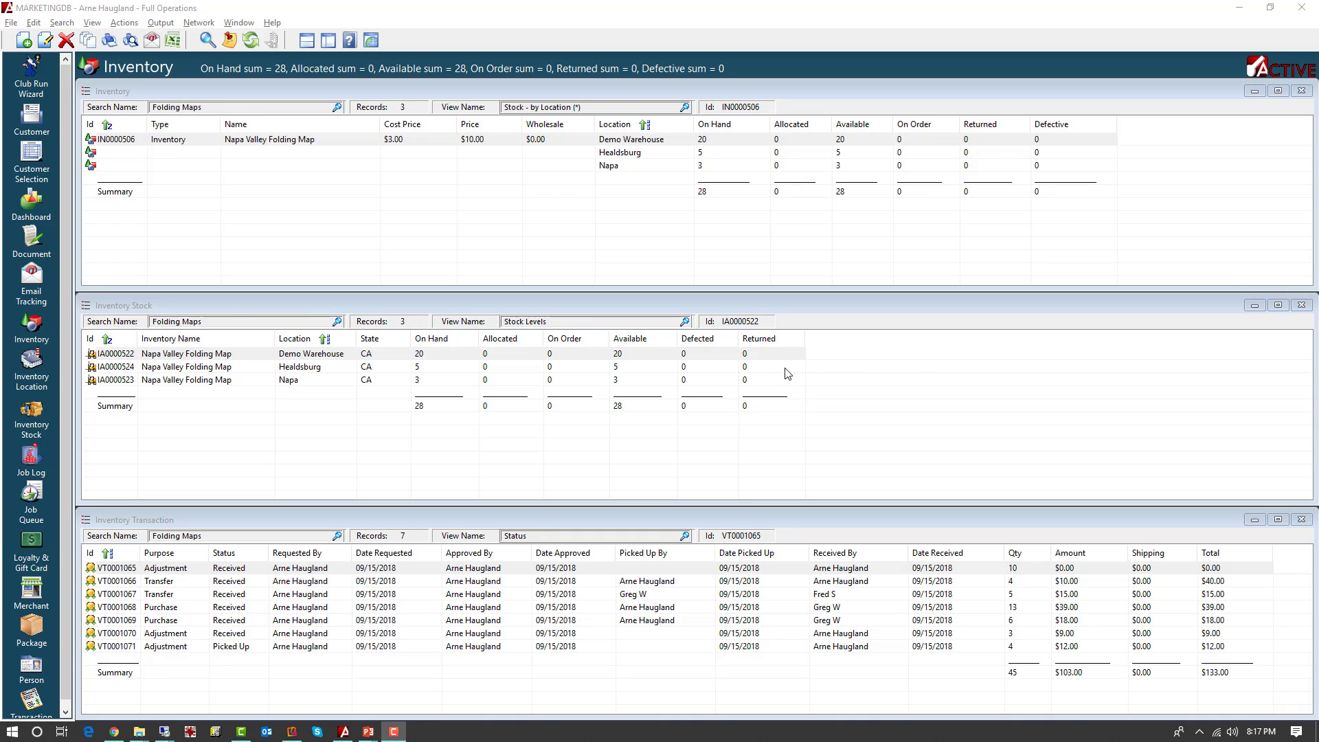
Switch to the iPad point-of-sale app and add one Napa Valley Folding Map from the Artwork category to the new order
key("alt+Tab")
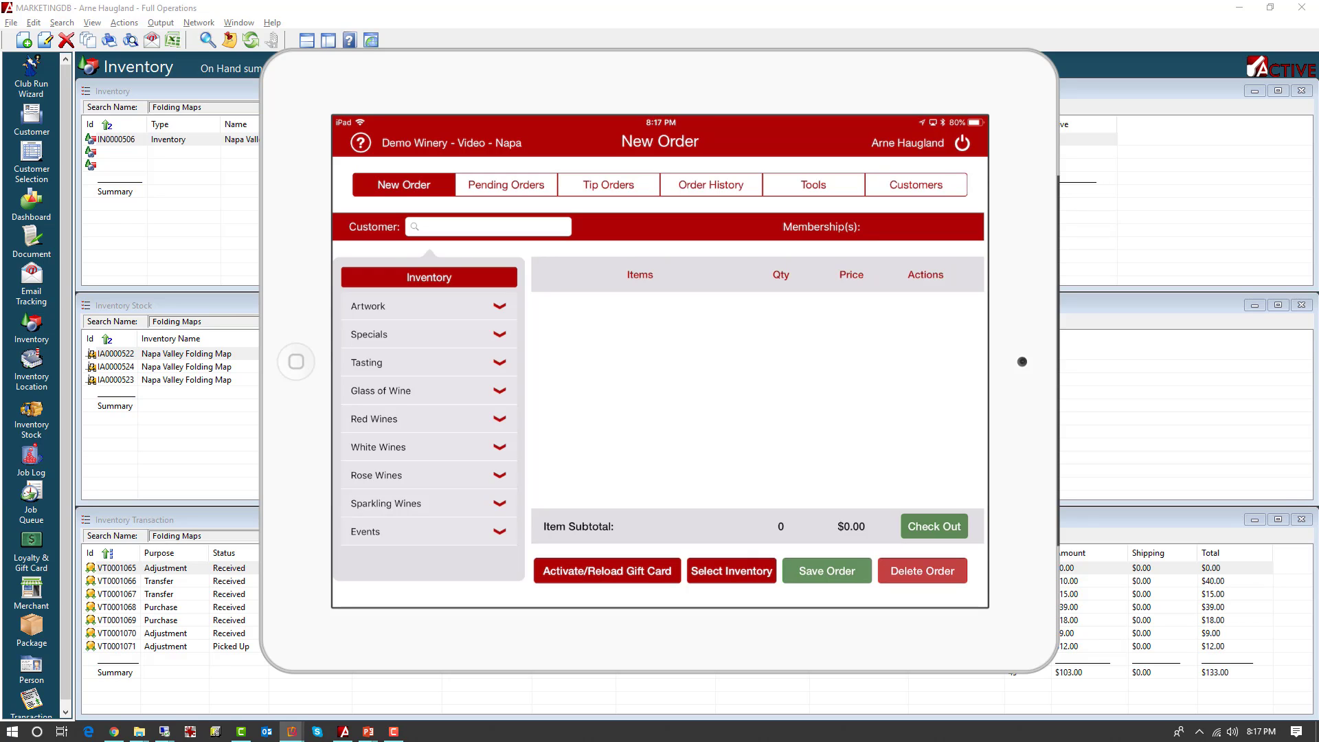
left_click(430, 307)
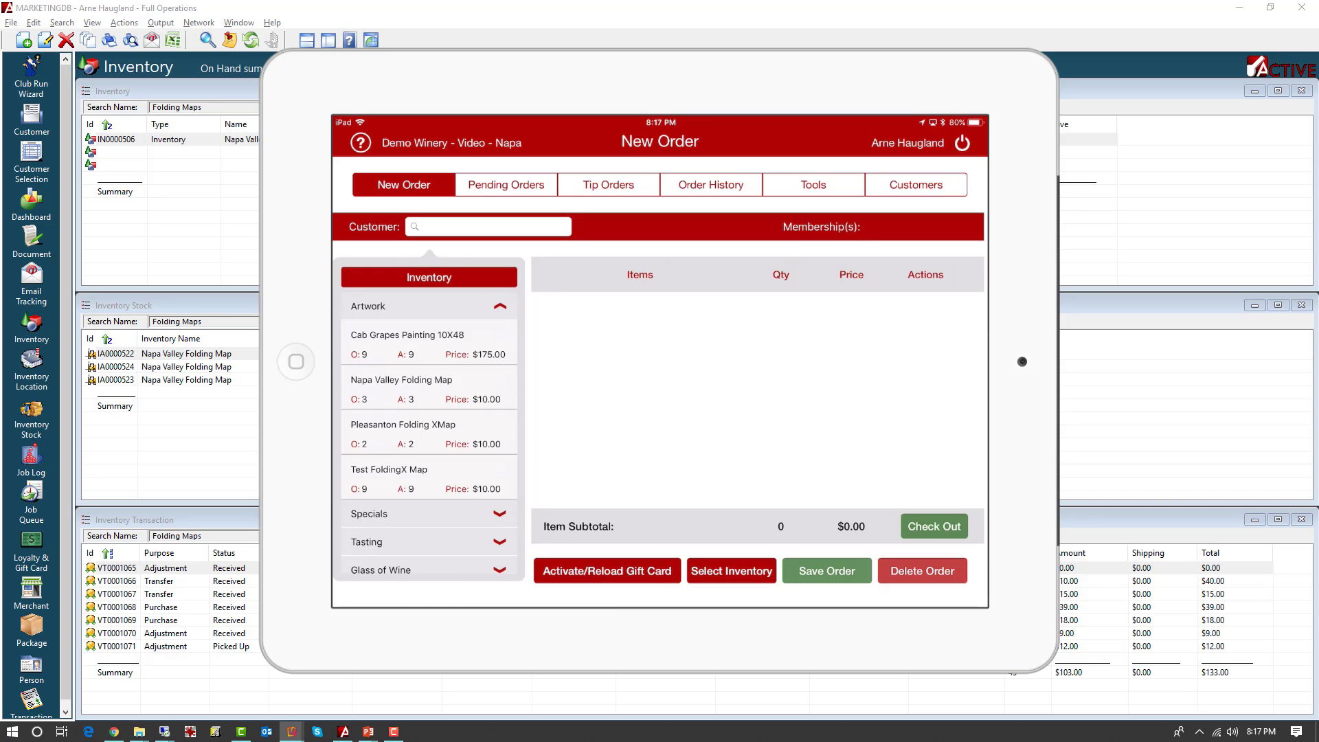
left_click(430, 389)
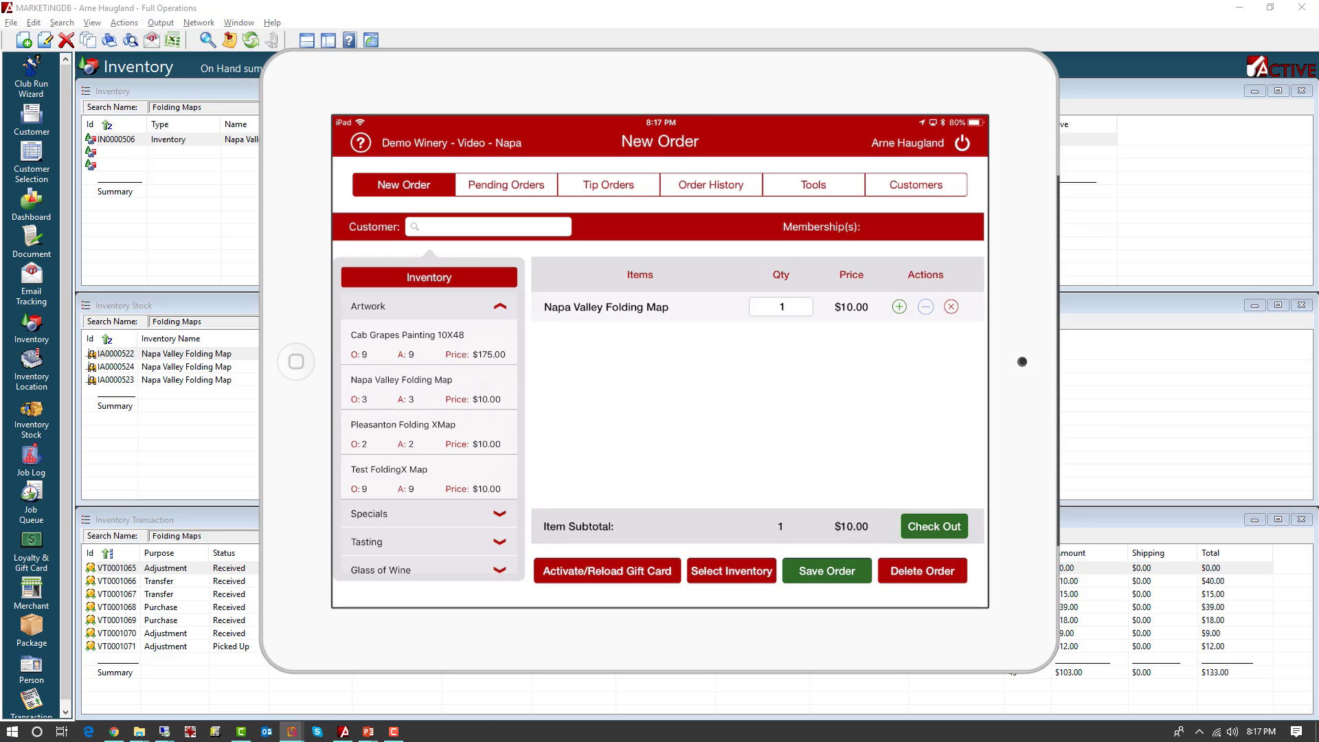
Check out the map order with a payment by check number 147, and finish the receipt
left_click(935, 527)
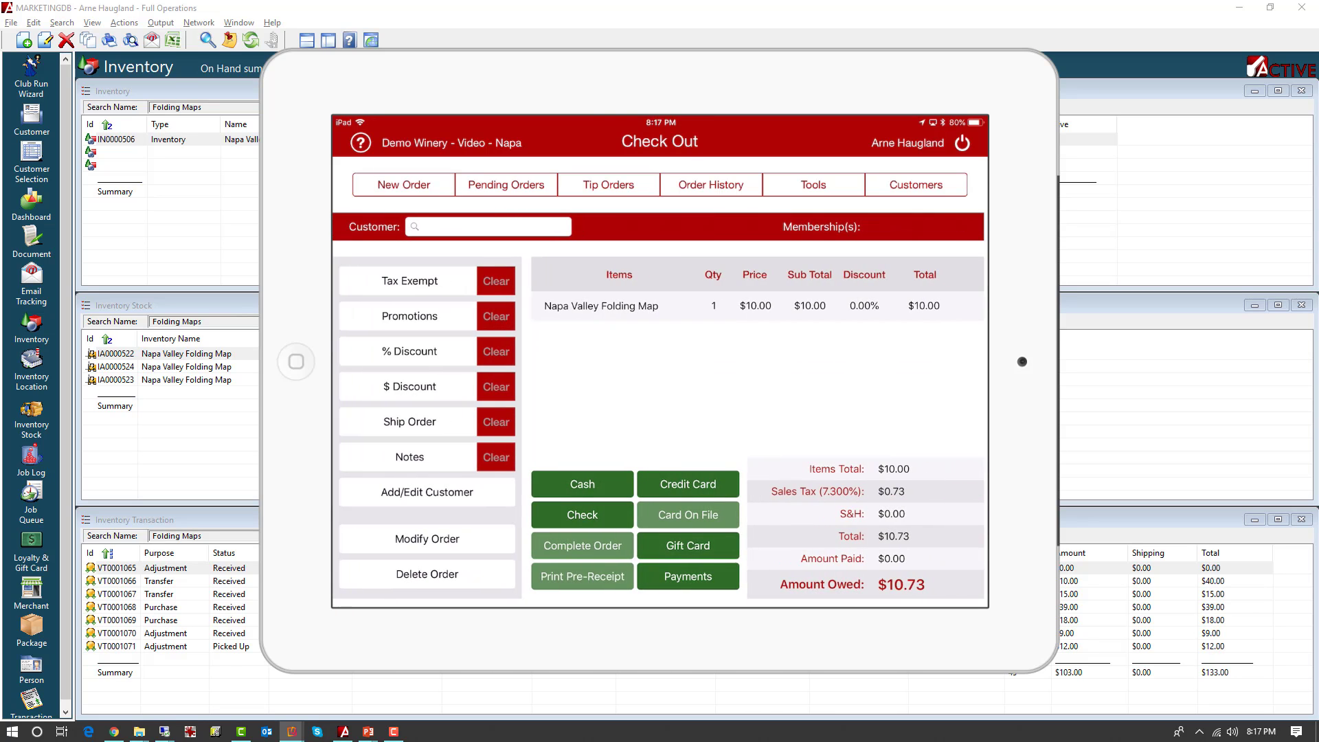
left_click(582, 515)
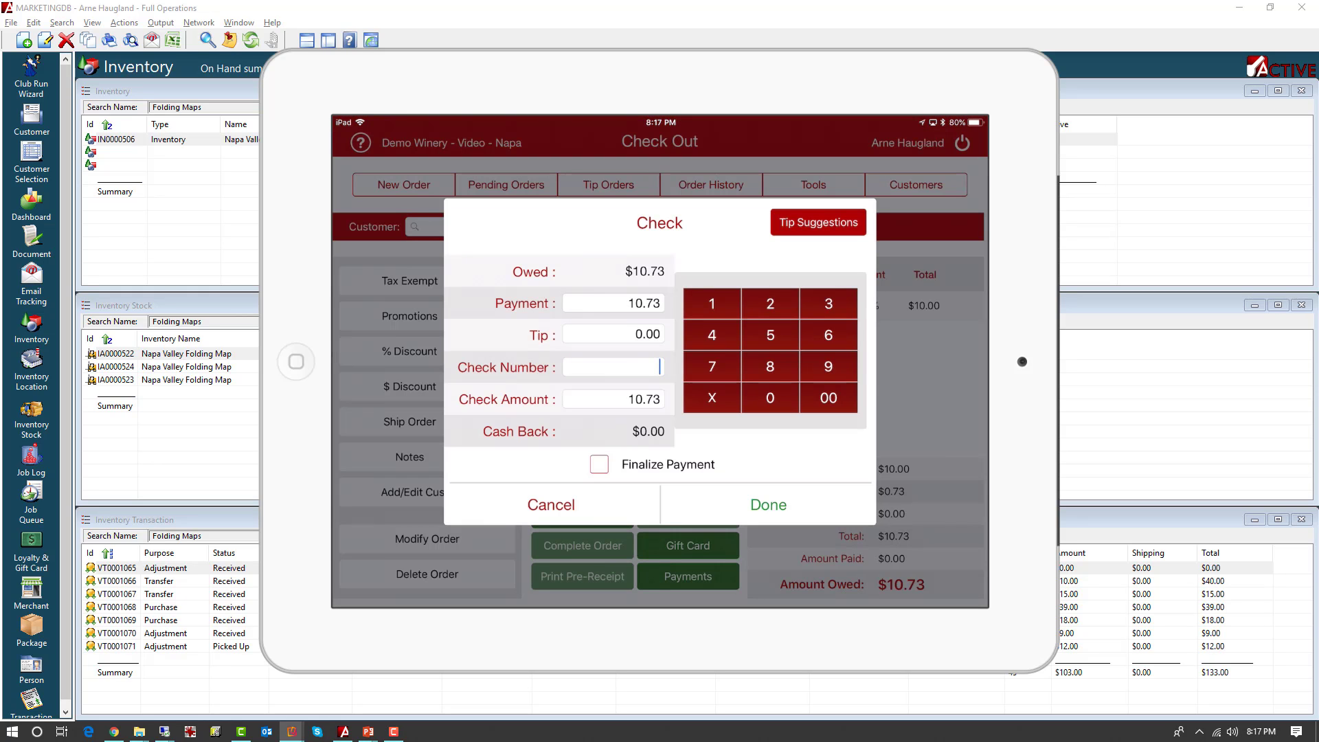
left_click(711, 303)
left_click(712, 334)
left_click(712, 367)
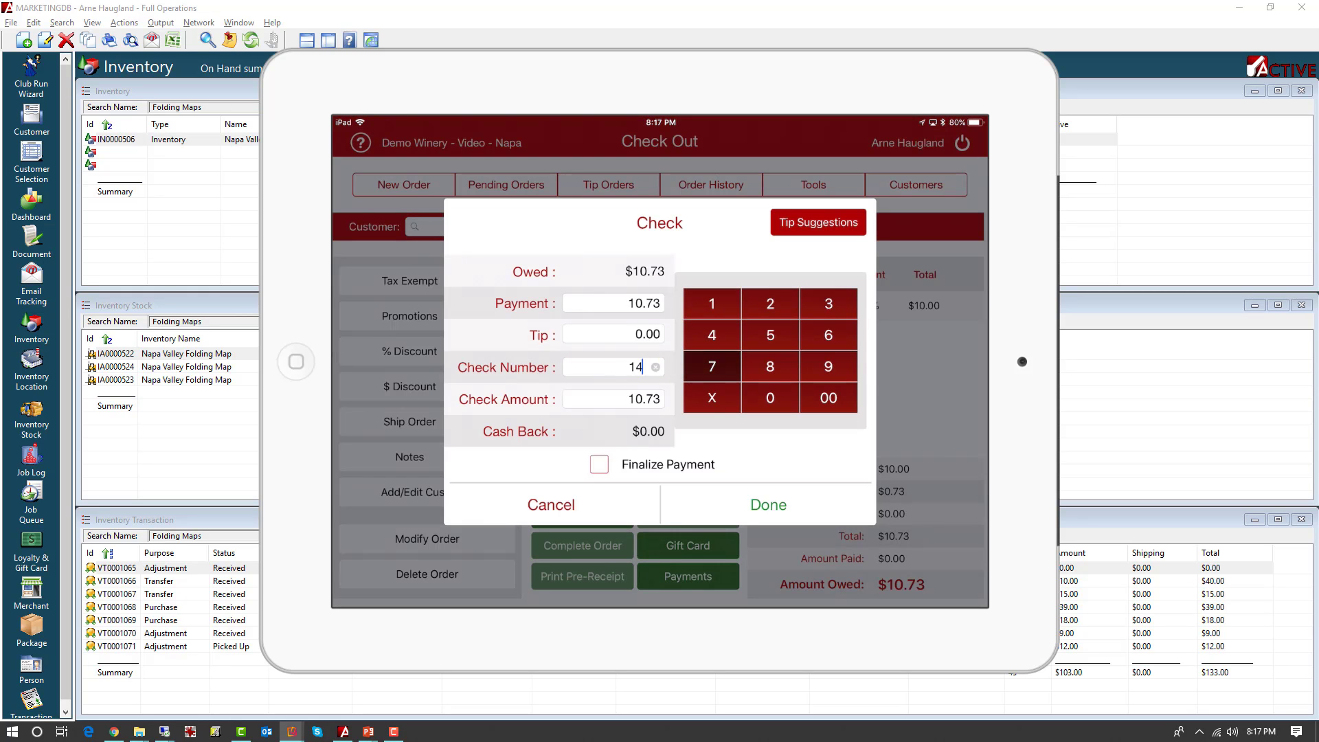
left_click(768, 504)
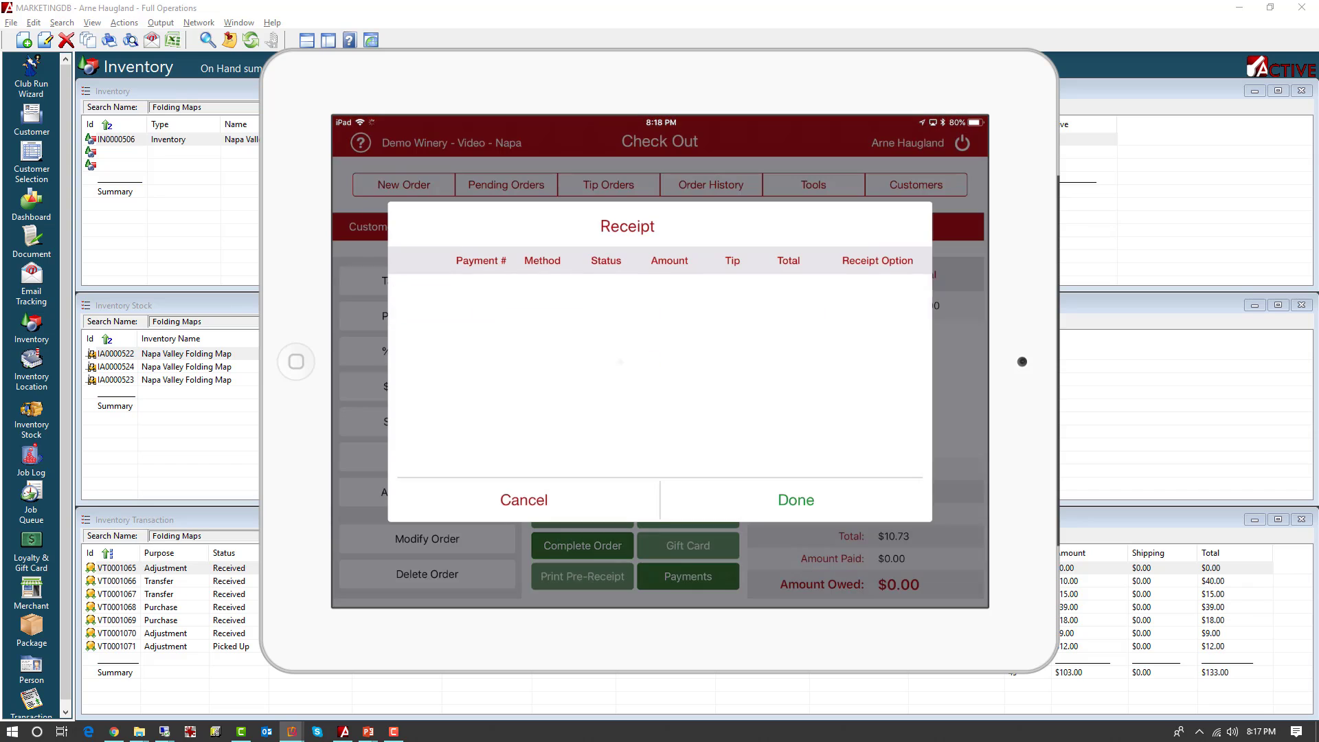
left_click(888, 288)
left_click(796, 500)
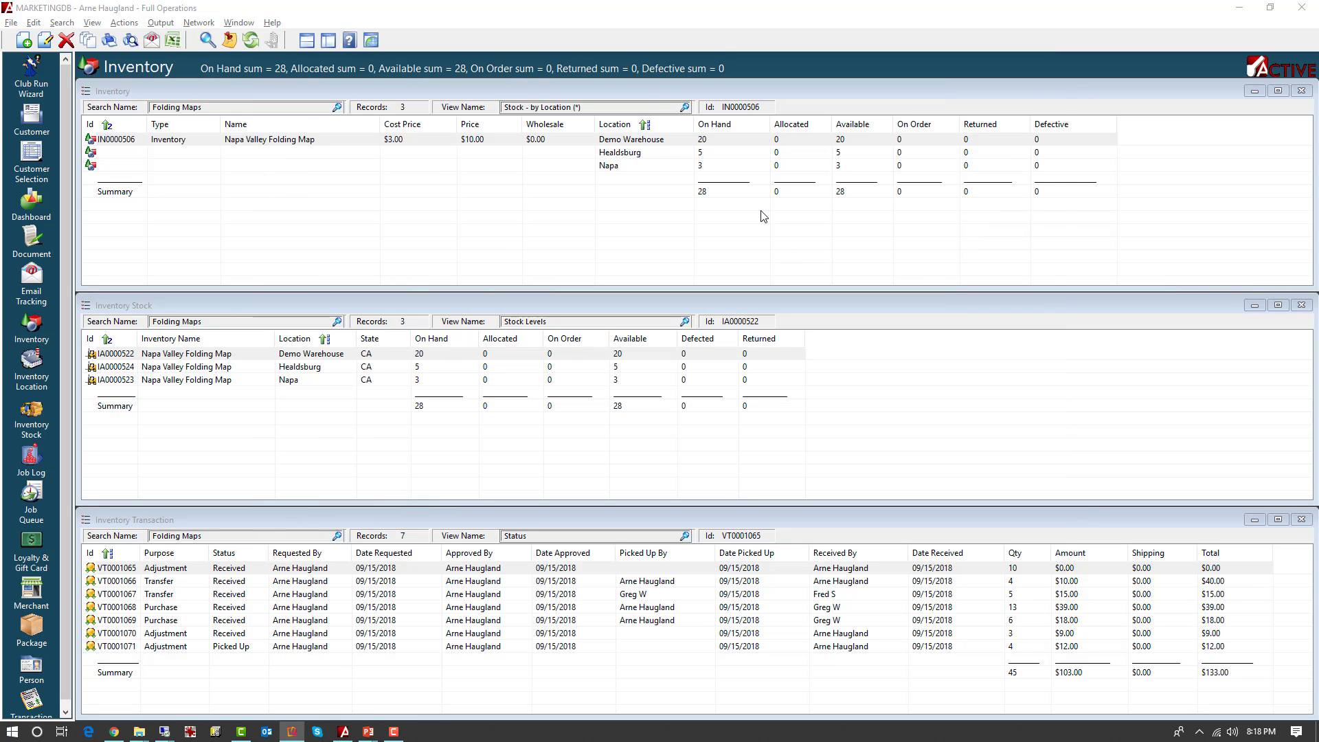
Refresh the Inventory, Inventory Stock and Inventory Transaction lists to check the effect of the point-of-sale order
left_click(623, 103)
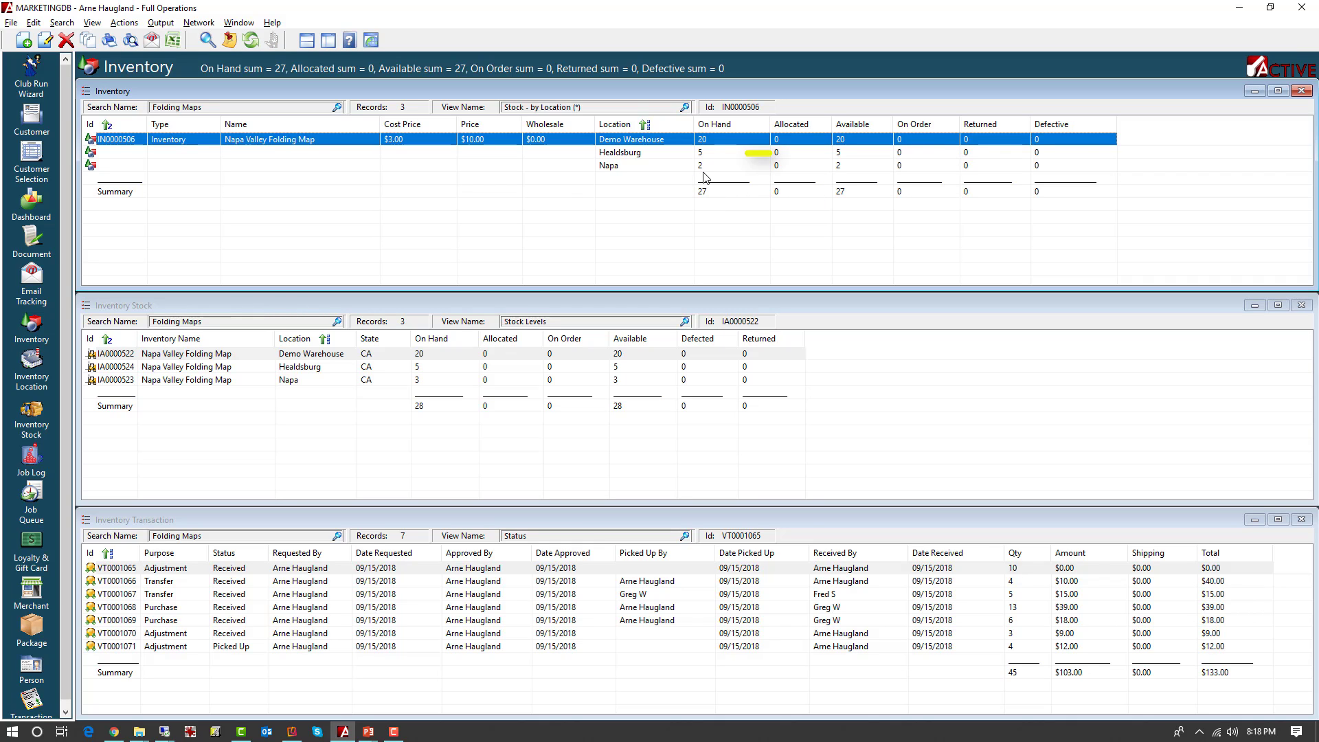
left_click(523, 307)
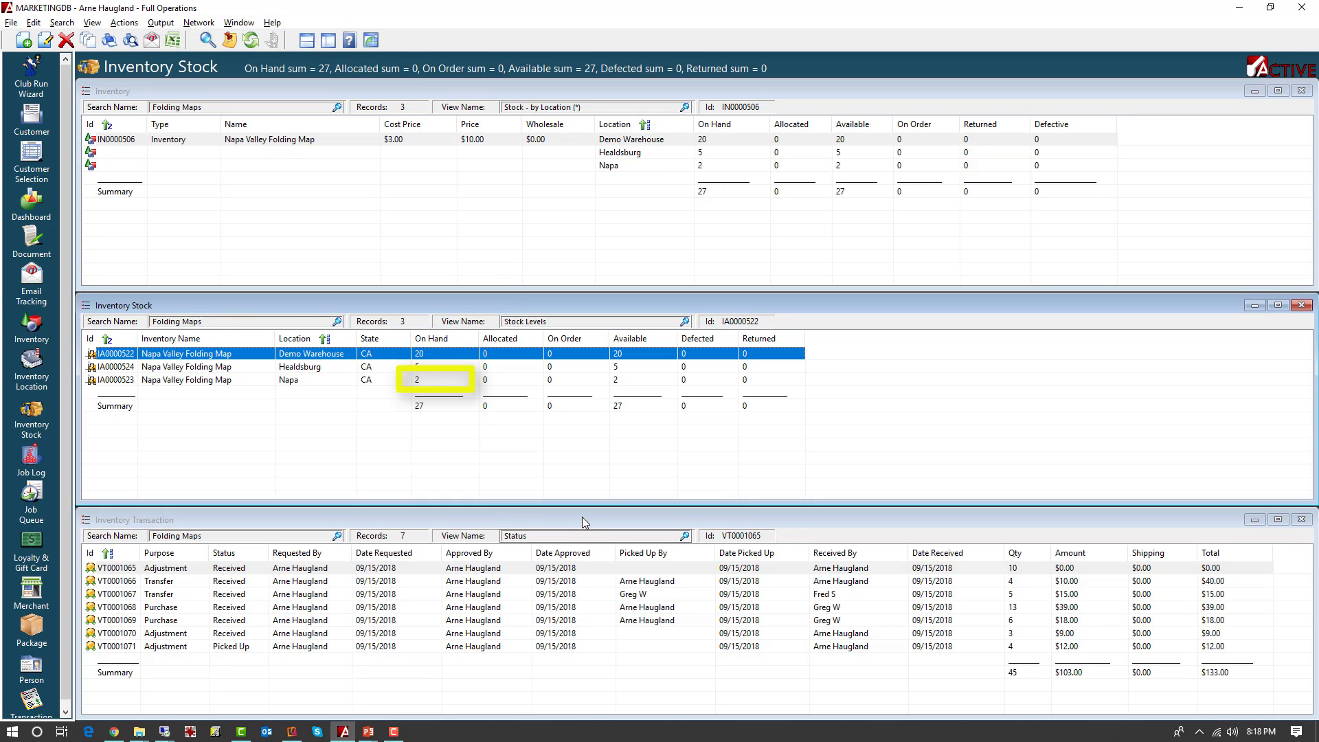
left_click(582, 520)
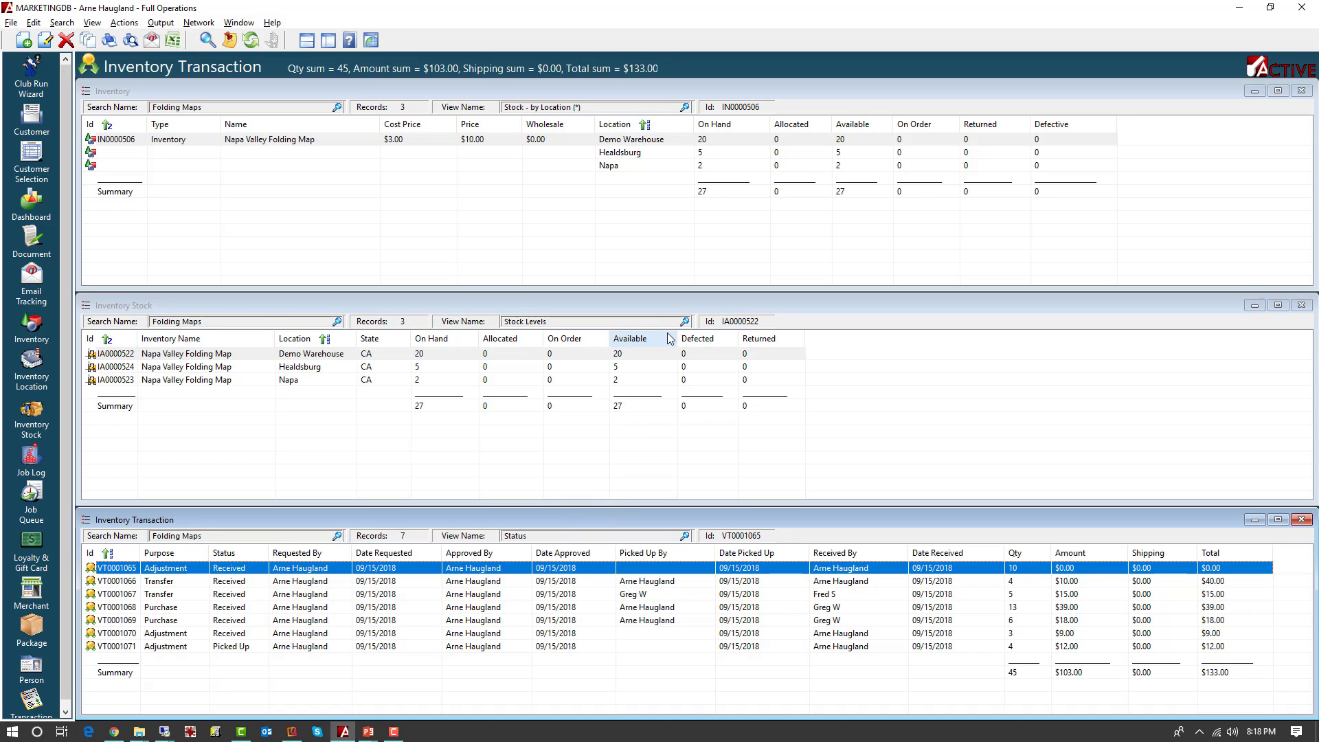
Show Inventory in the Movement - Detail view and Inventory Stock in Movement Detail (*), and examine the point-of-sale movements and their adjustment columns
left_click(685, 107)
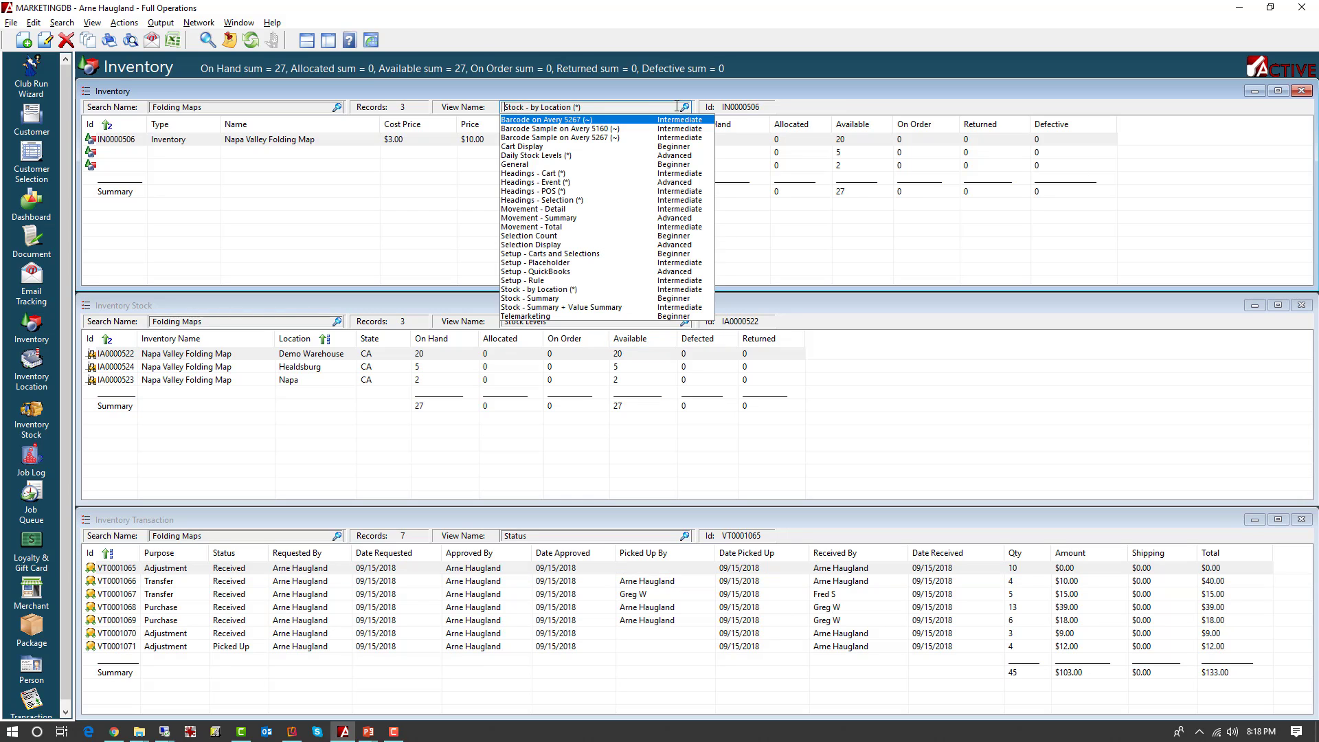
left_click(559, 210)
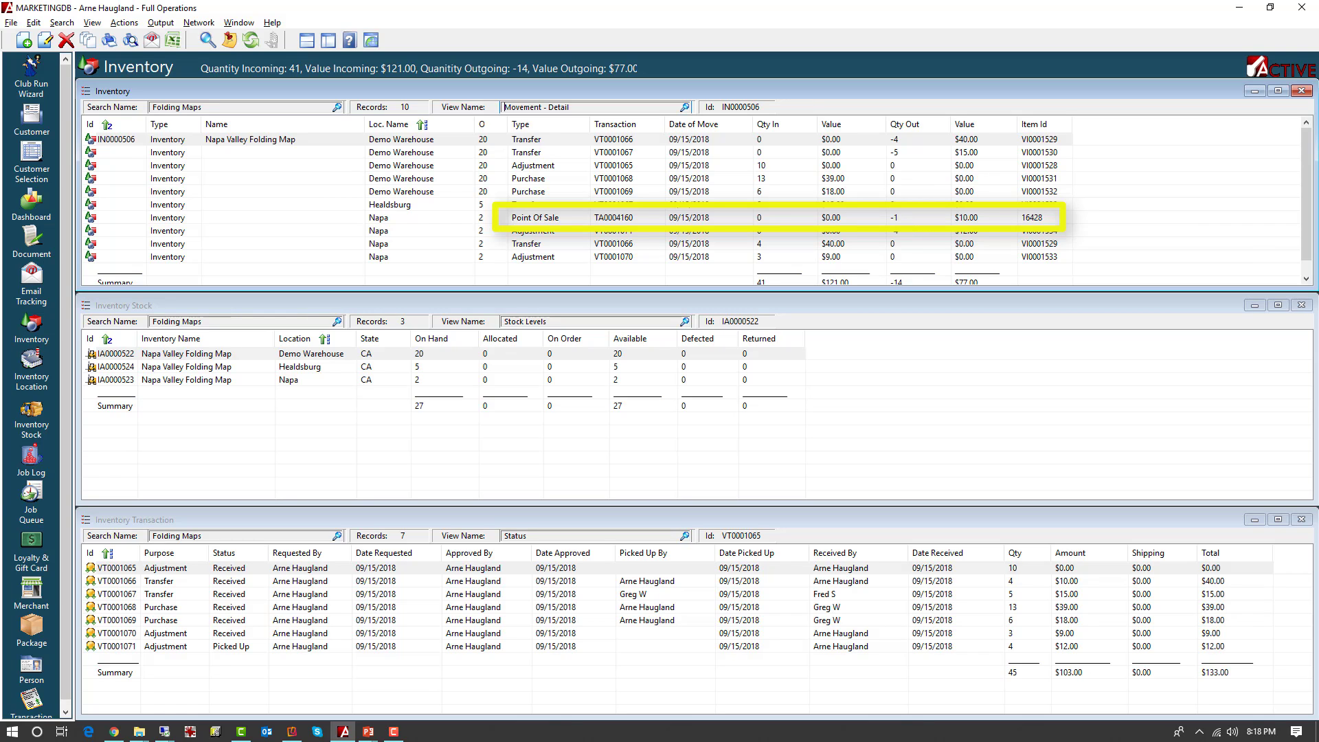
left_click(684, 322)
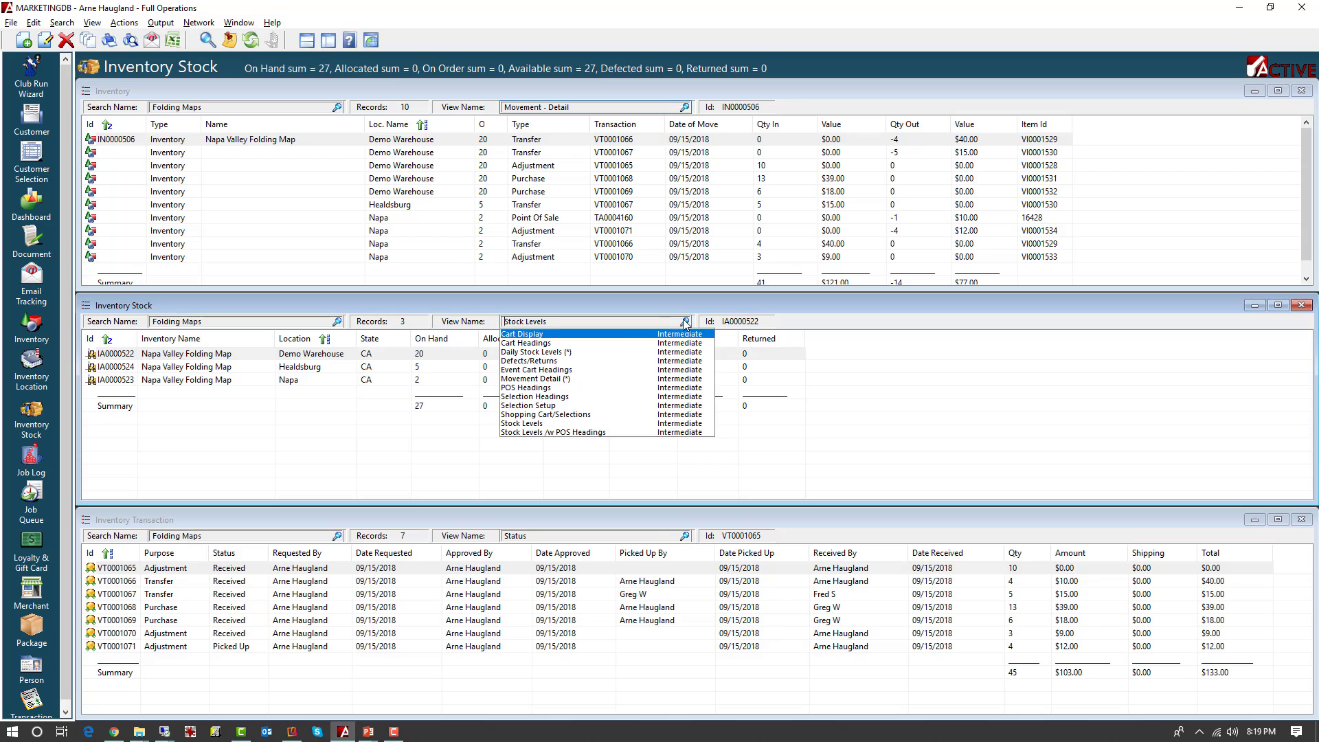
left_click(563, 379)
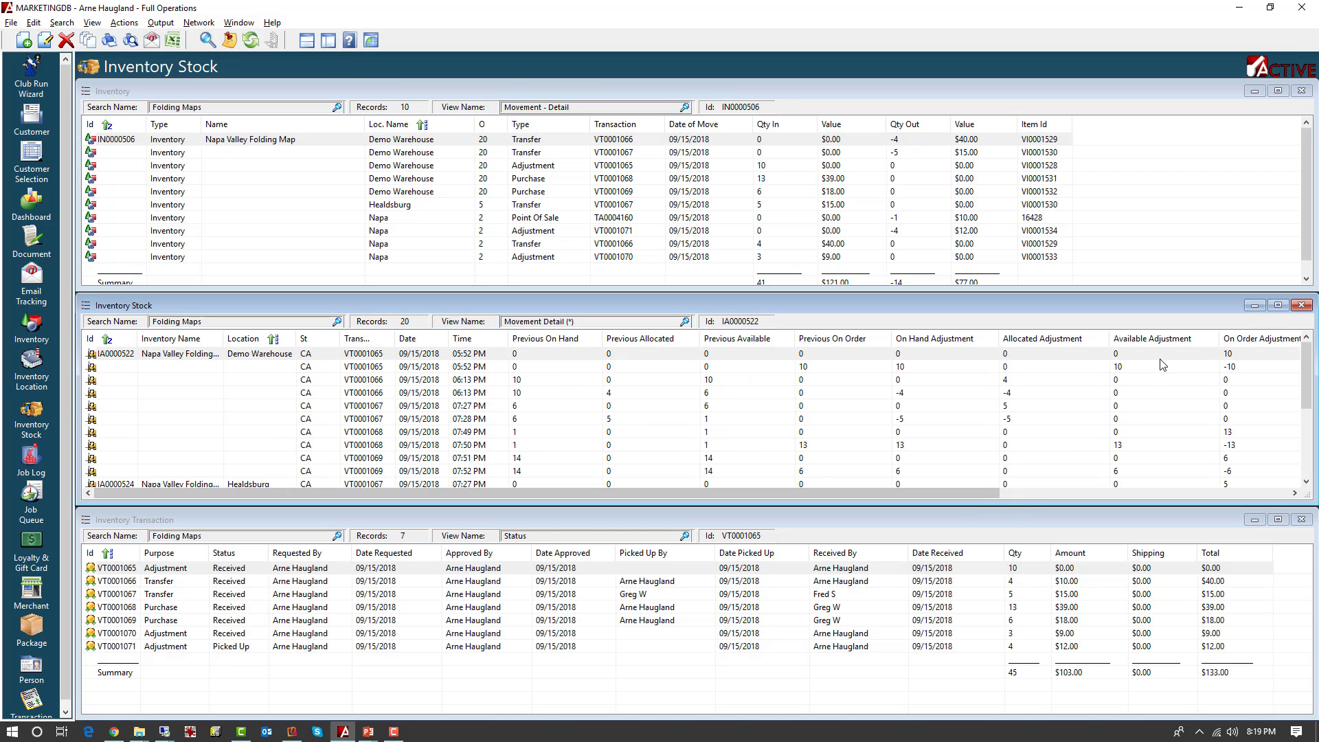
left_click(1279, 305)
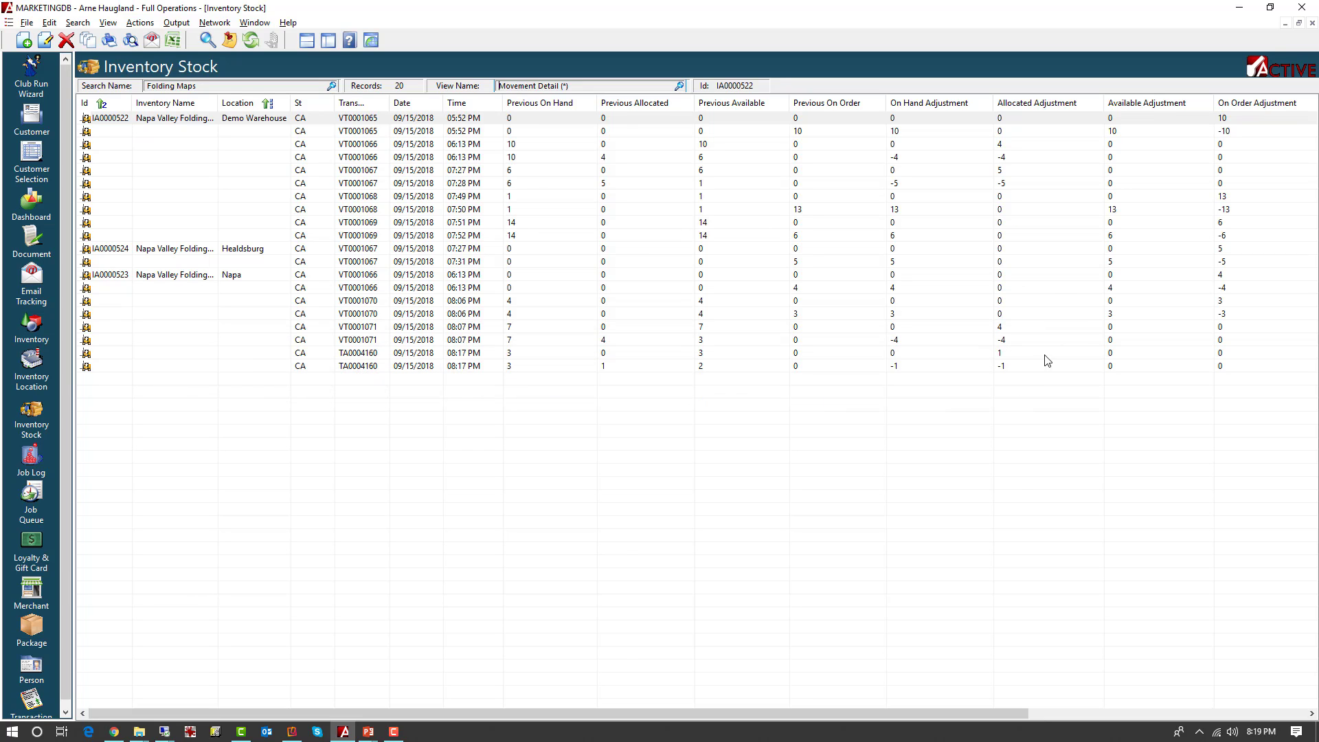
left_click_drag(888, 708, 1261, 720)
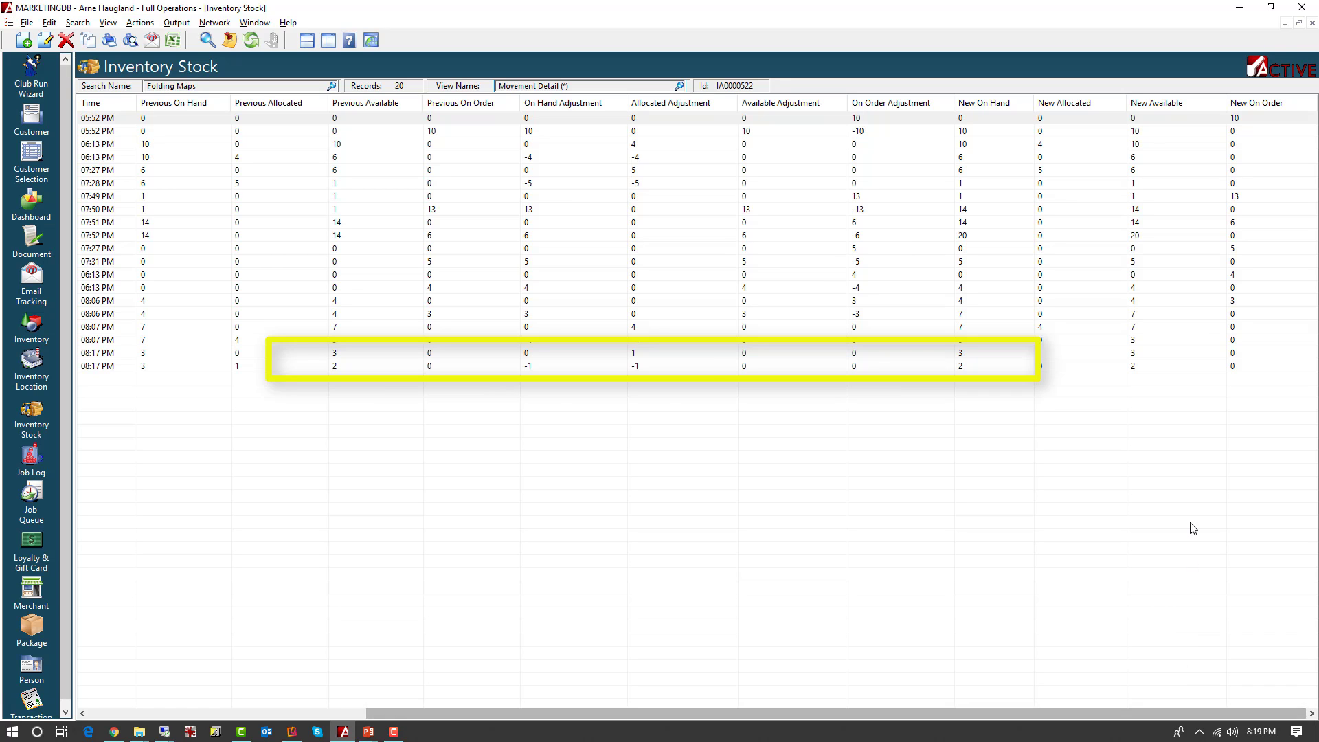
left_click(1299, 23)
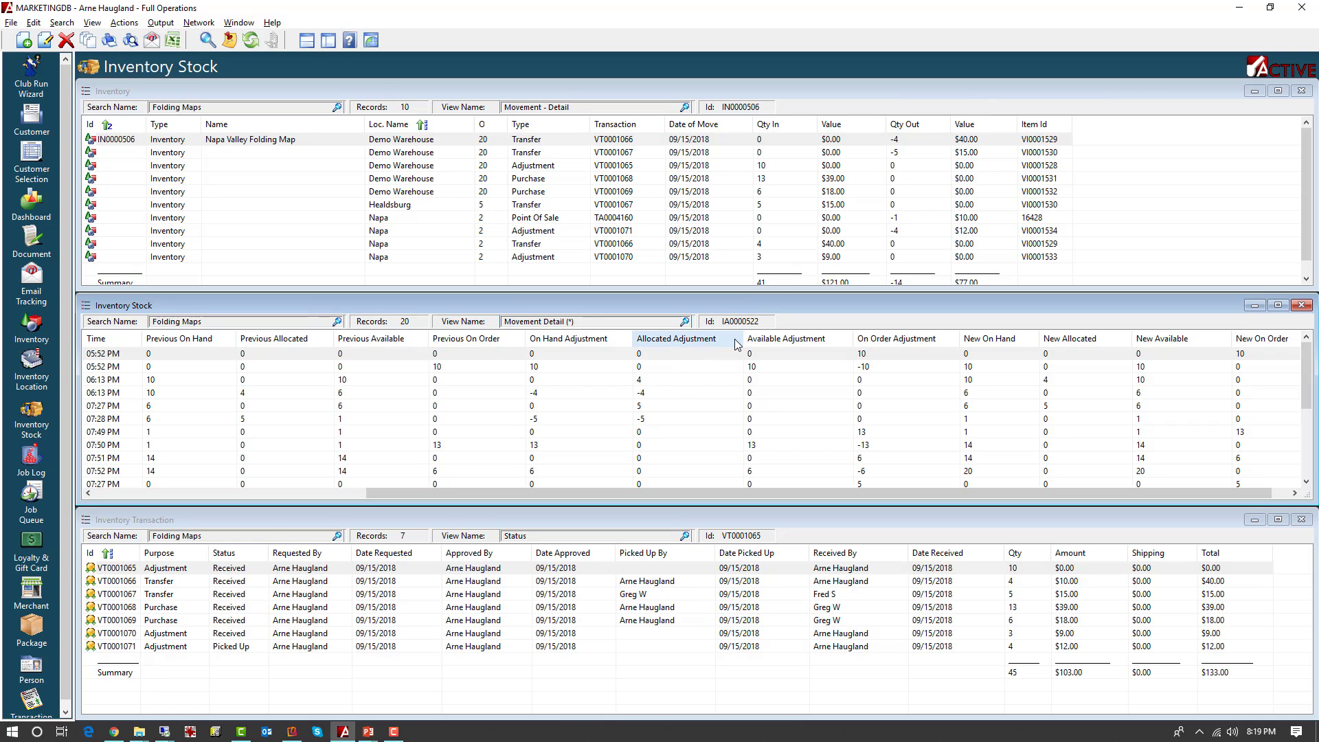
Return Inventory Stock to the Stock Levels view and Inventory to the Stock - by Location (*) view
left_click(684, 322)
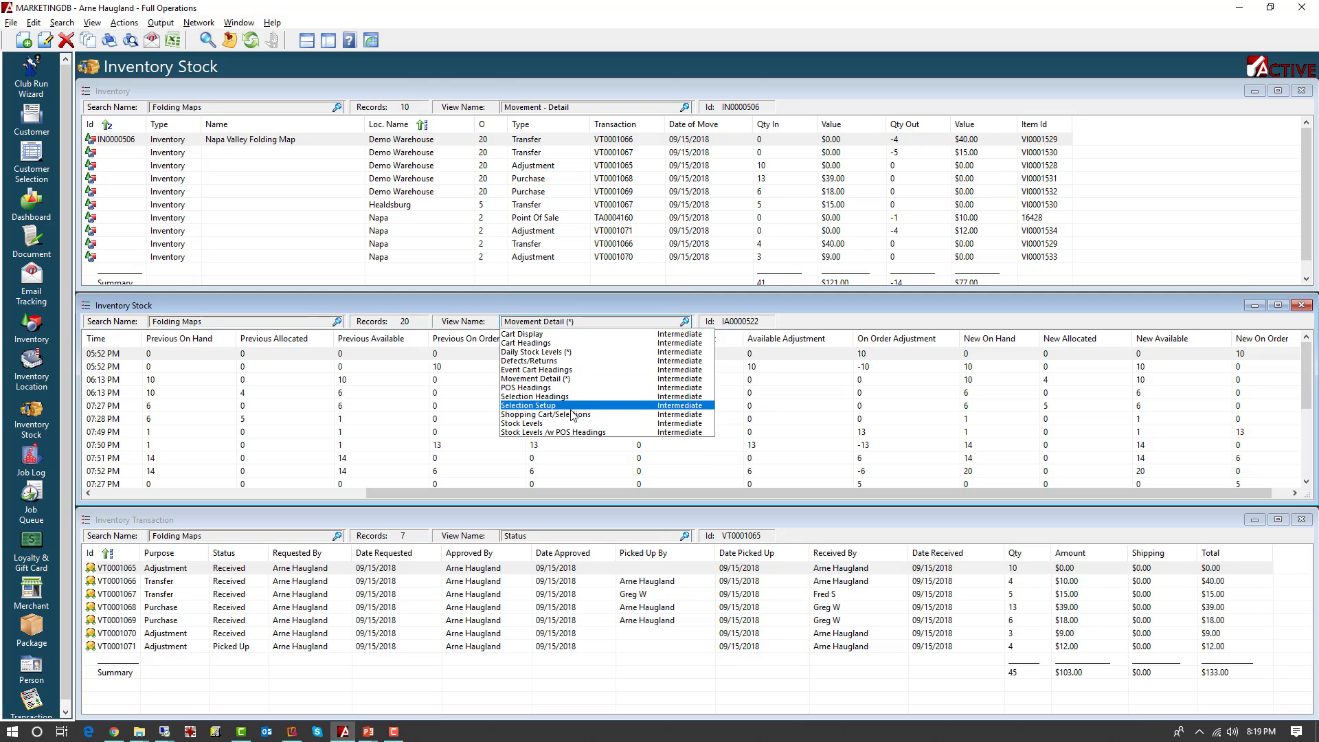
left_click(555, 424)
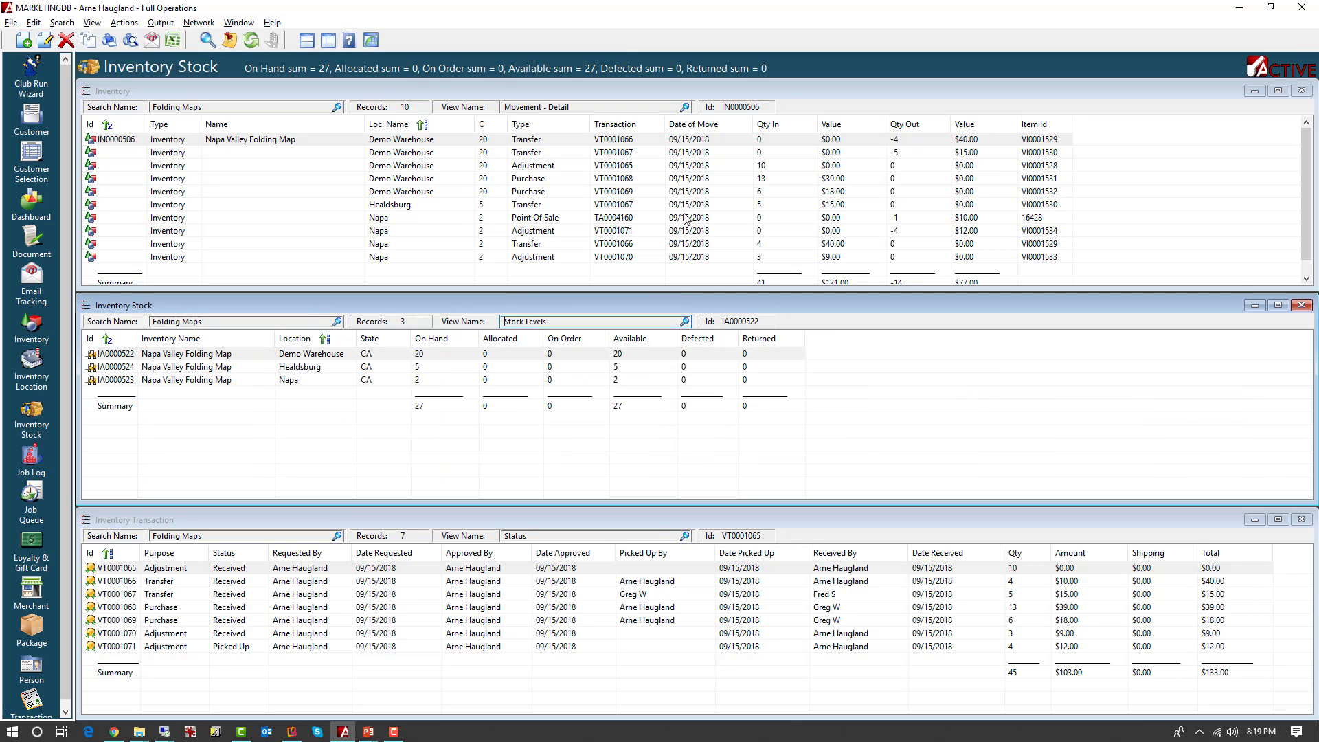
left_click(685, 108)
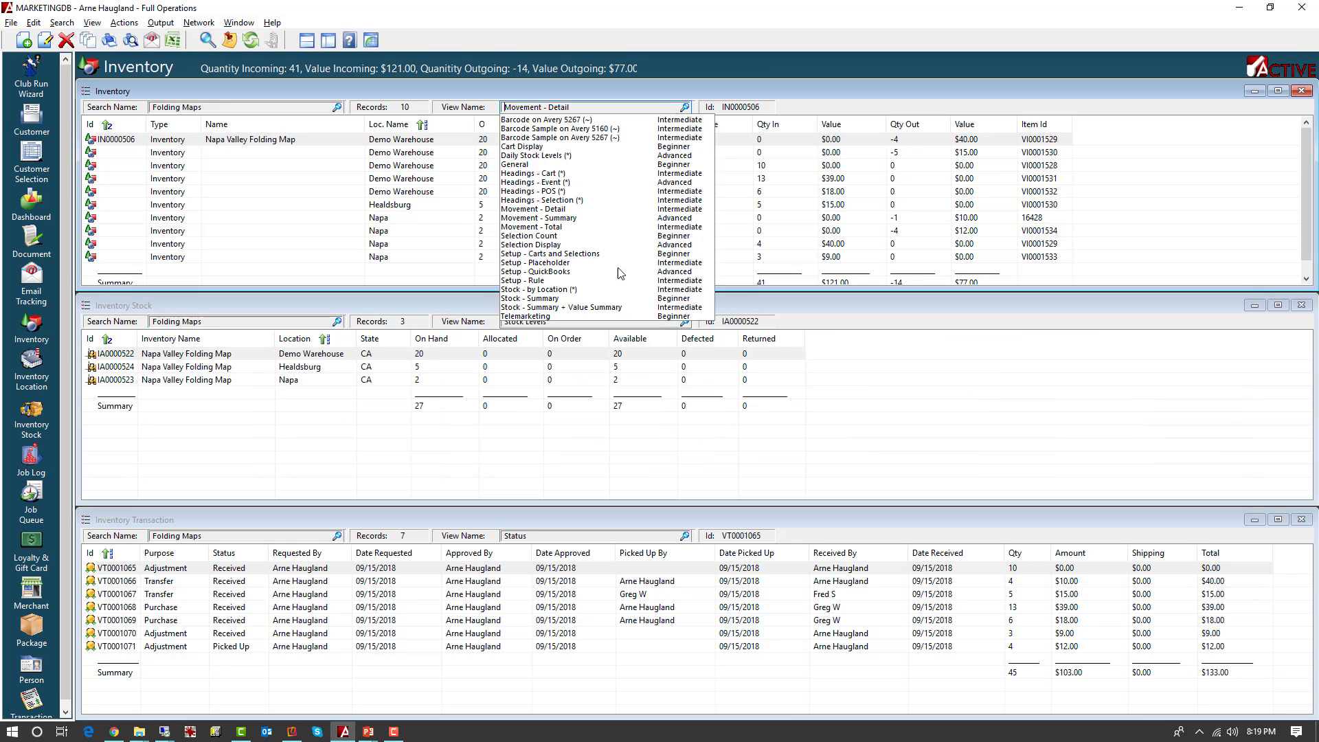
left_click(550, 290)
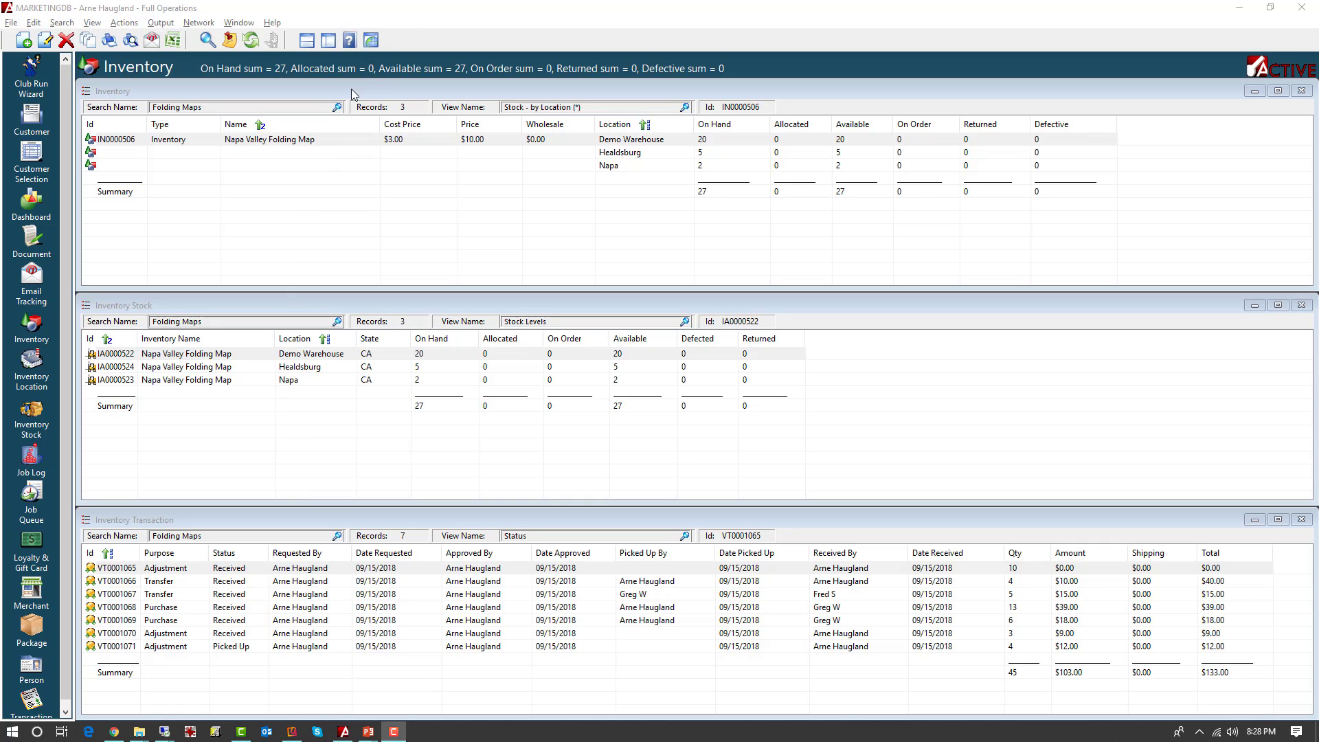
Create an inventory stock record for the Napa Valley Folding Map at the Shopping Cart location, and close the Job Queue list
left_click(415, 318)
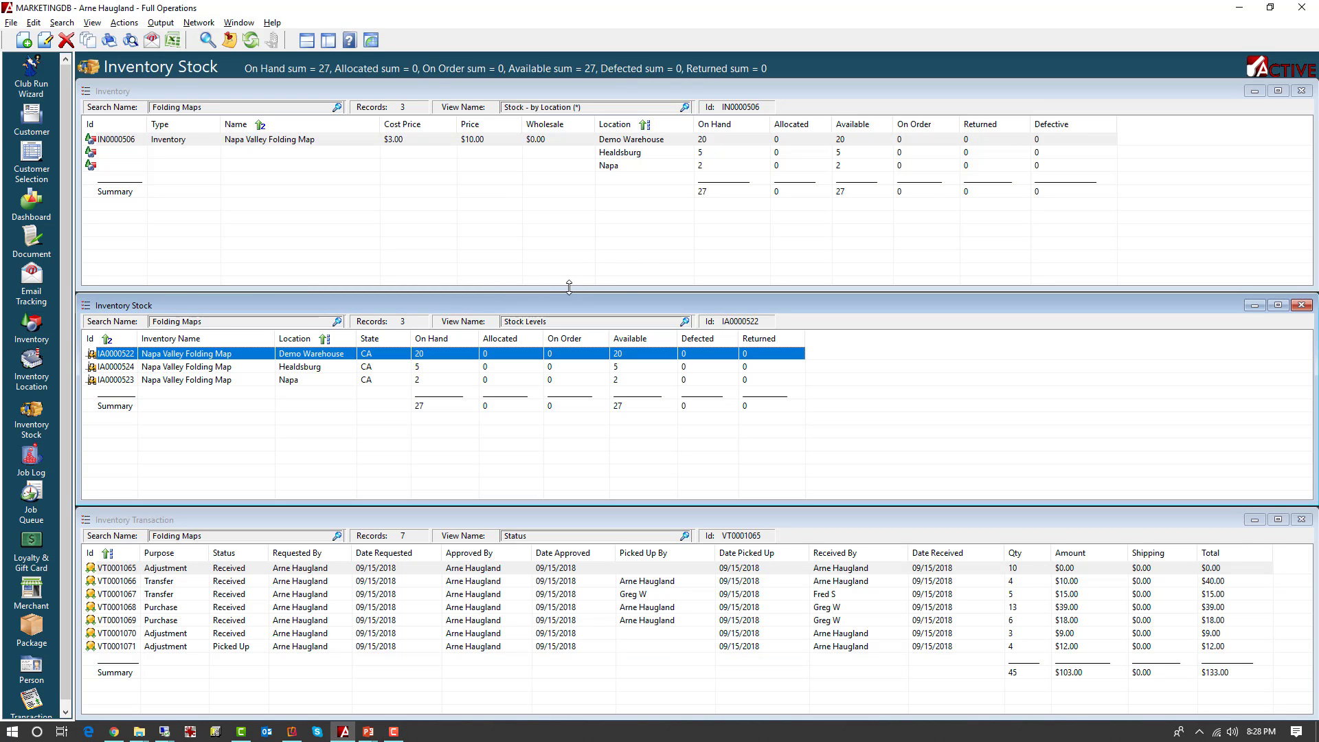
left_click(427, 89)
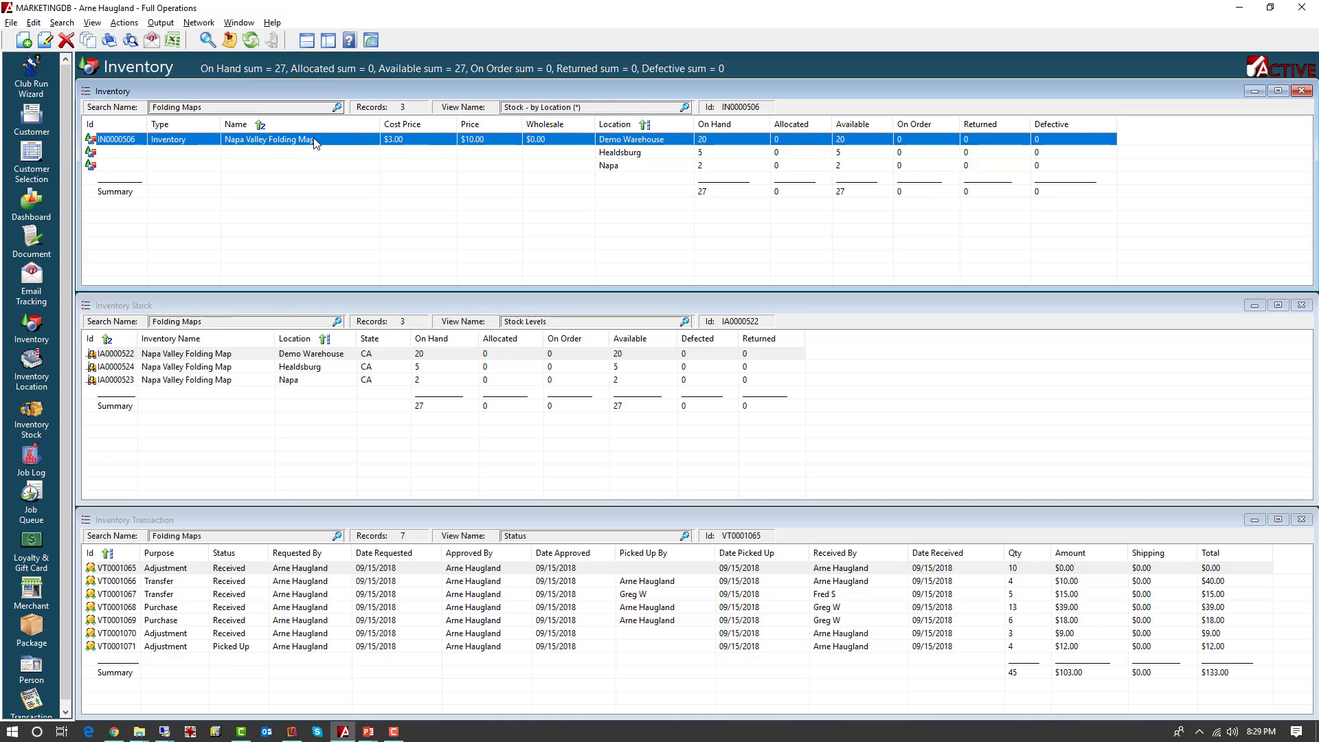
left_click(124, 25)
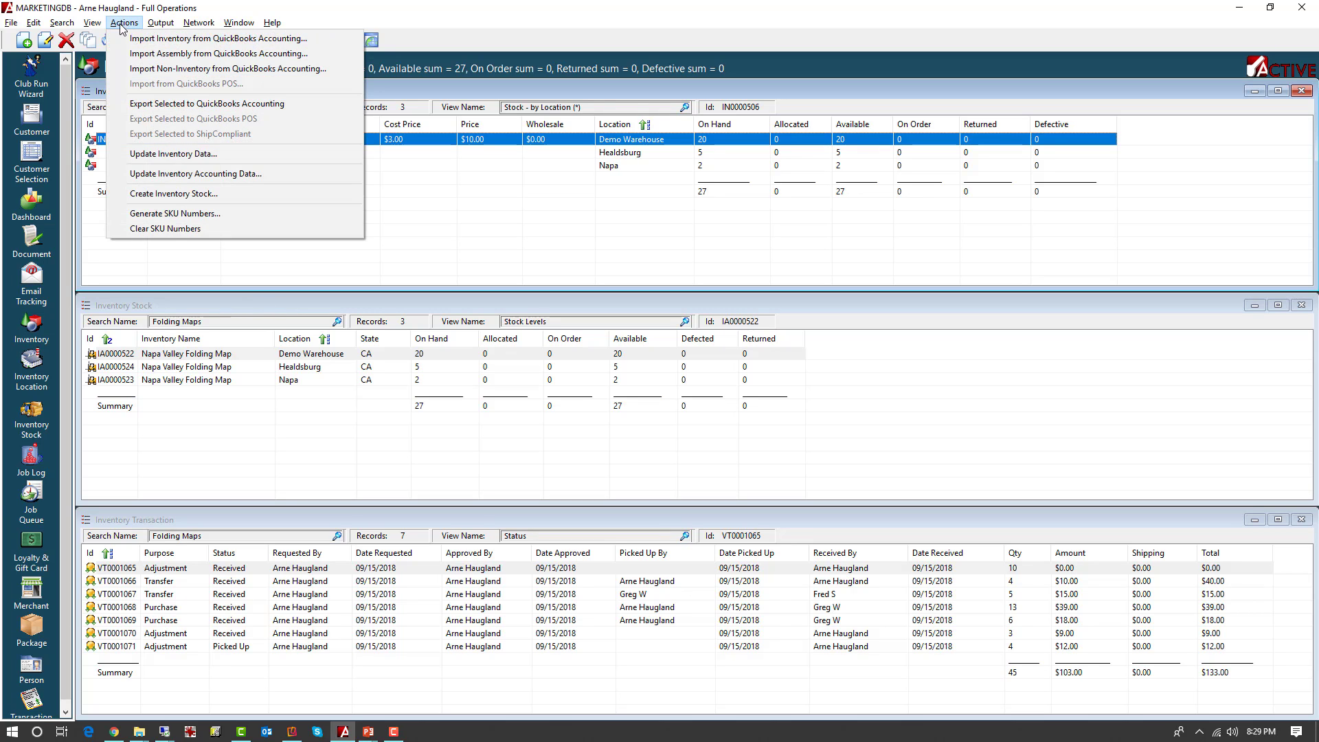
left_click(175, 194)
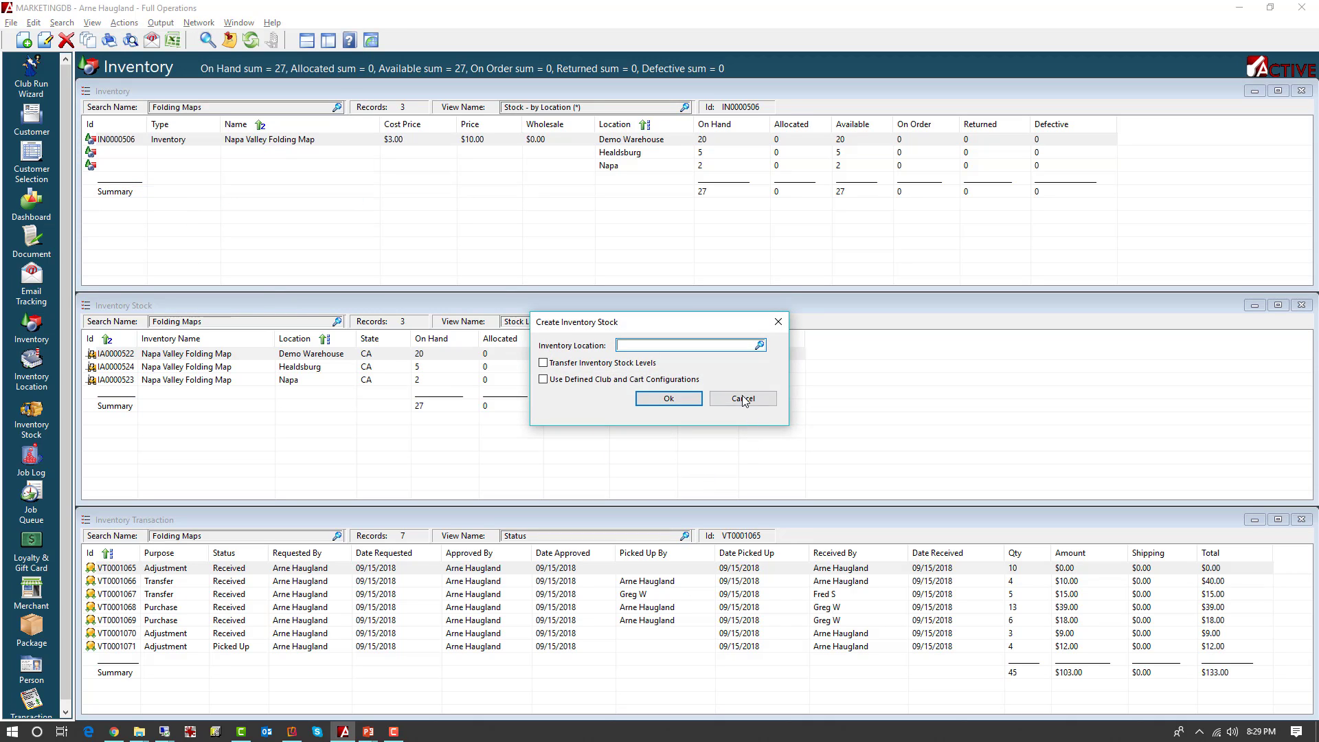
left_click(760, 346)
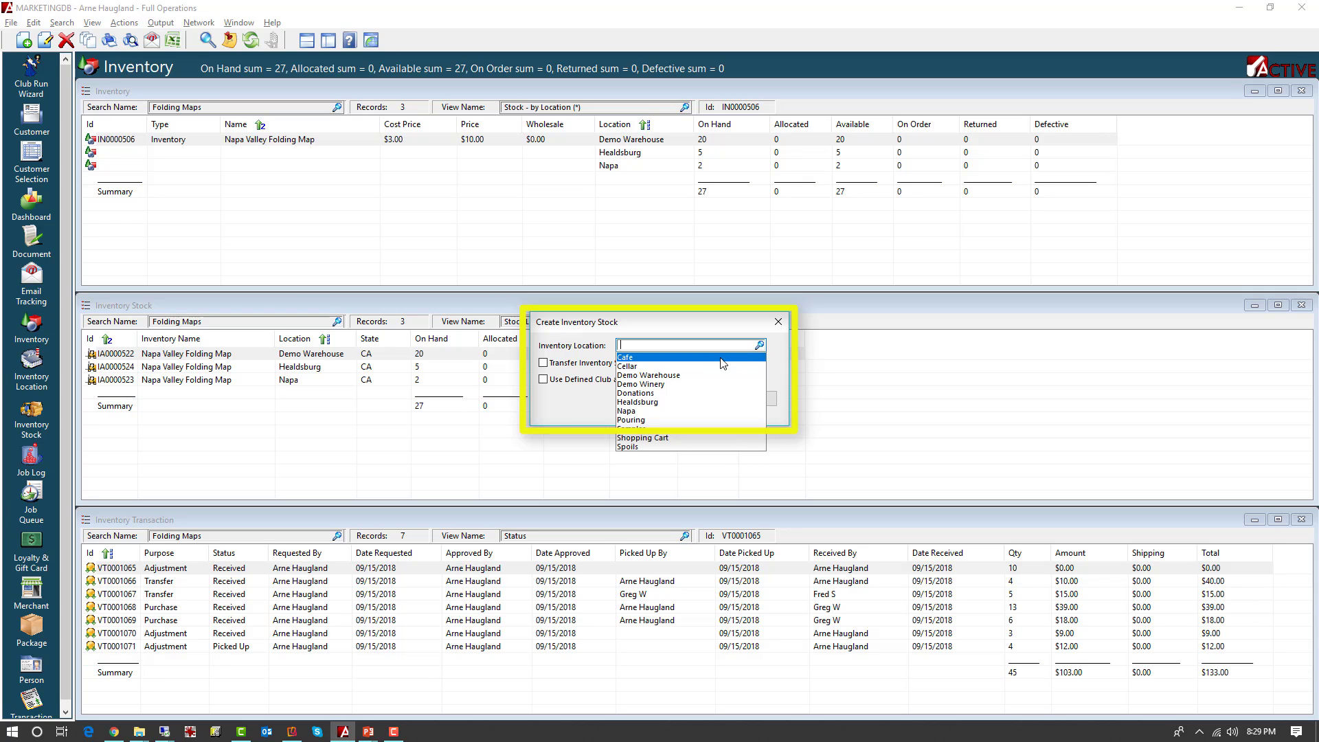
left_click(647, 441)
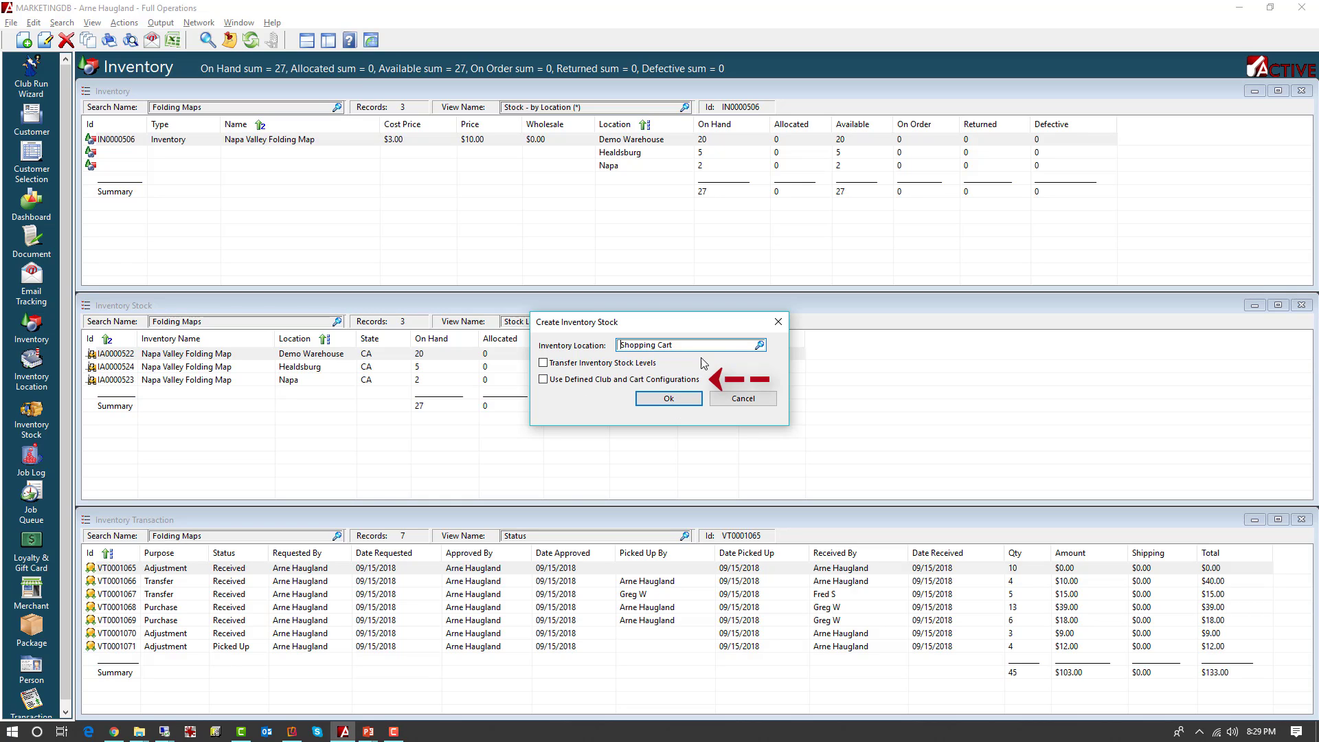
left_click(668, 400)
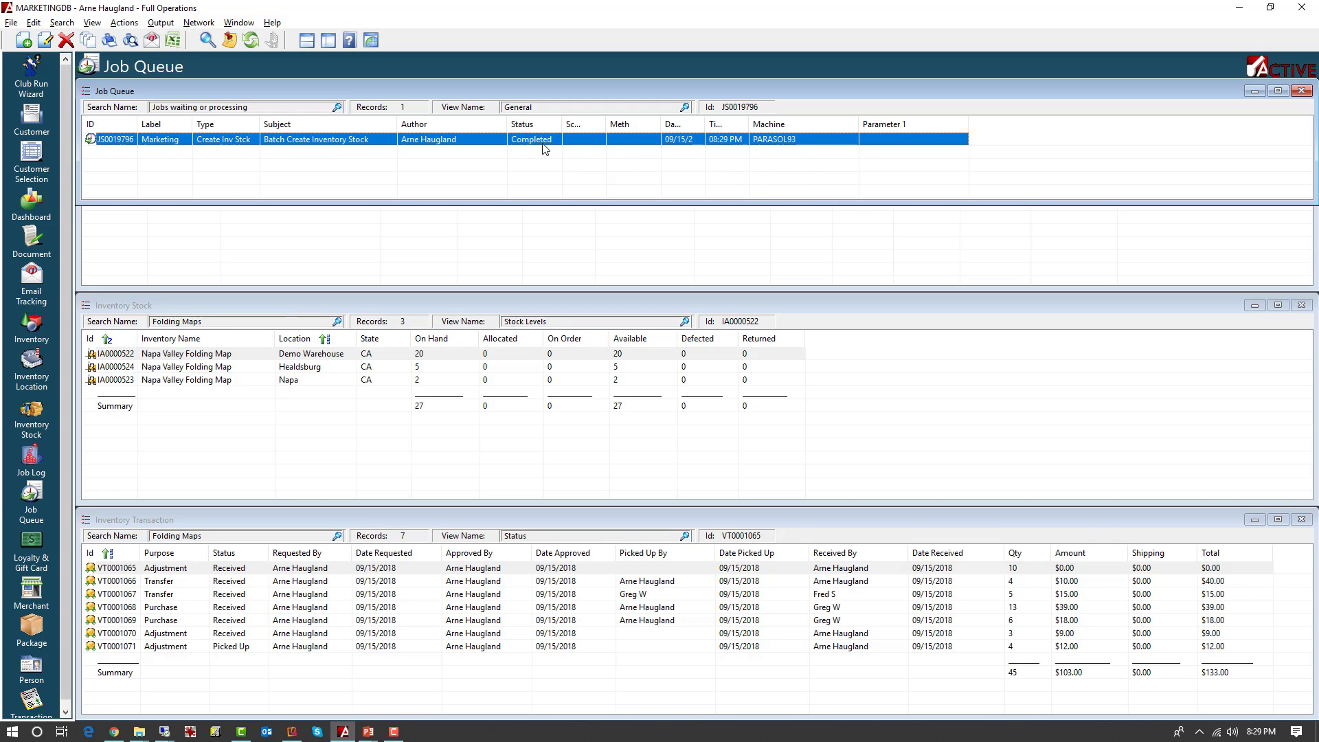
left_click(1303, 91)
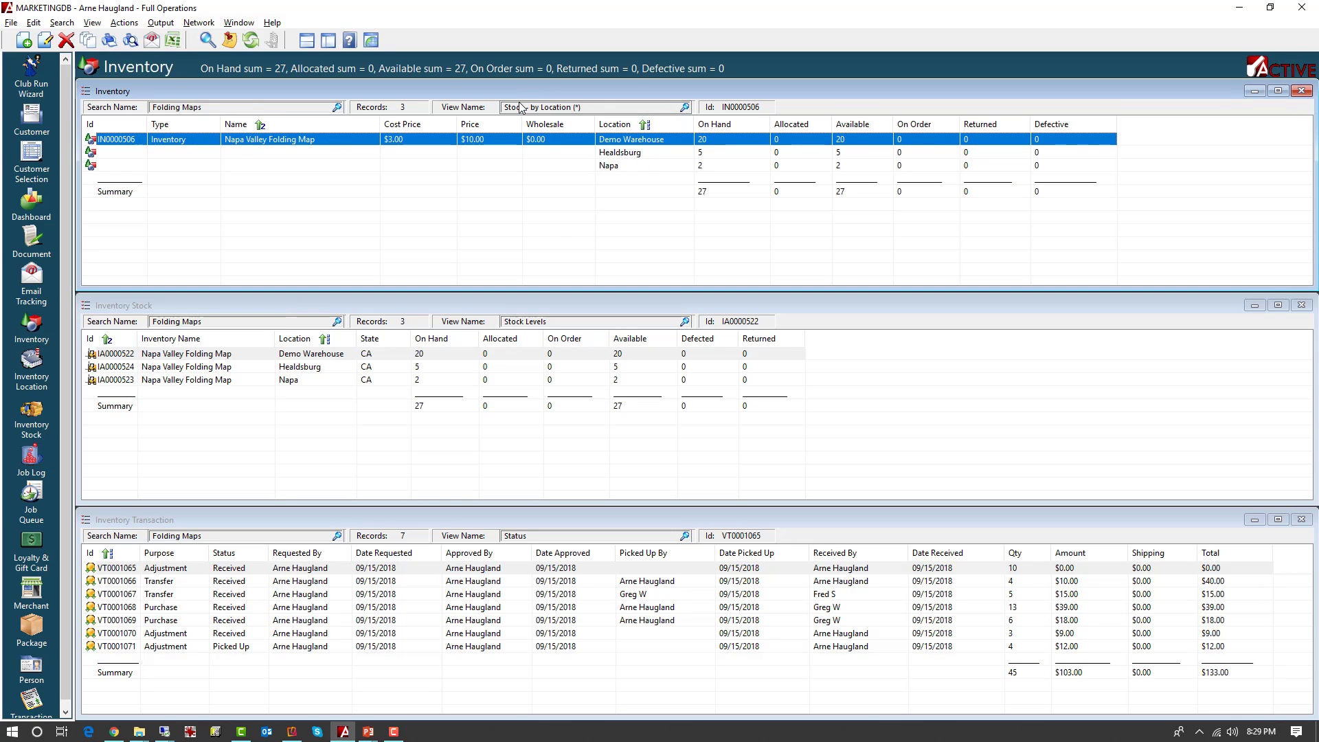
Refresh the Inventory, Inventory Stock and Inventory Transaction lists to check the Shopping Cart stock record and its transaction
left_click(685, 108)
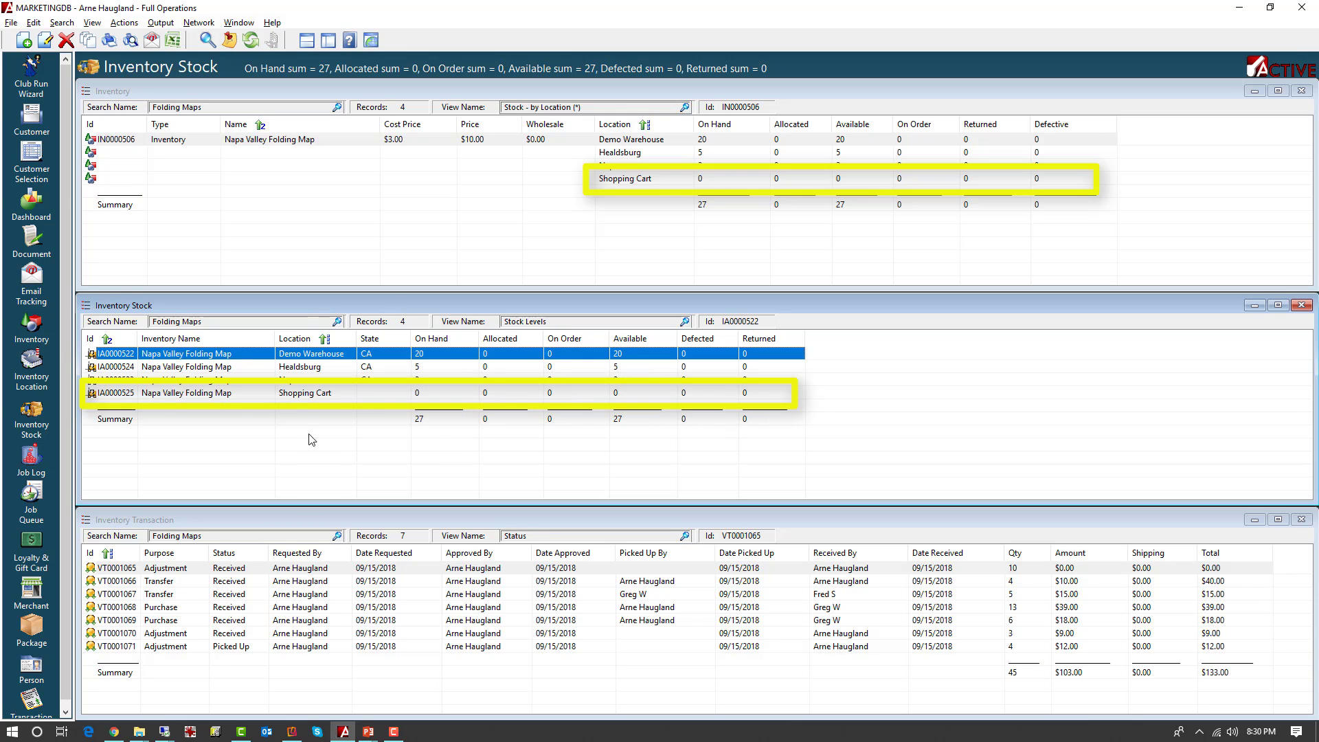
left_click(264, 396)
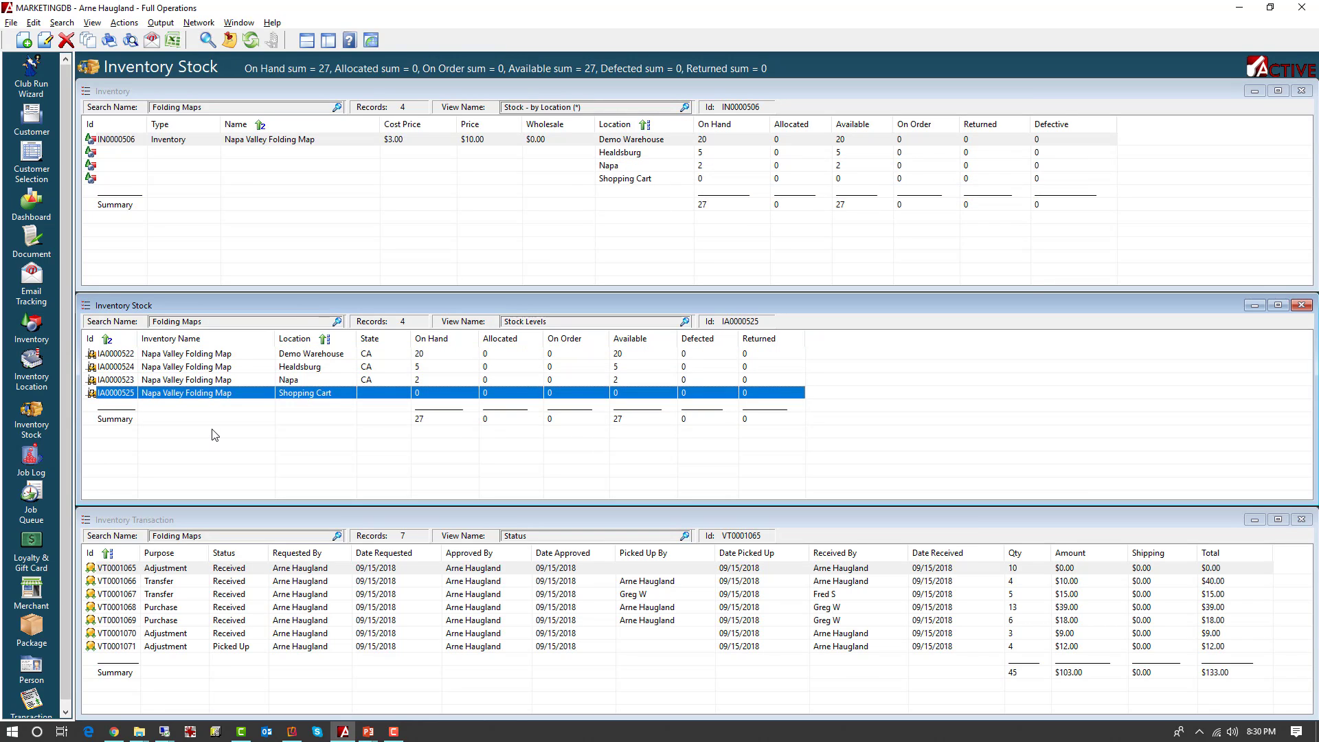
left_click(539, 526)
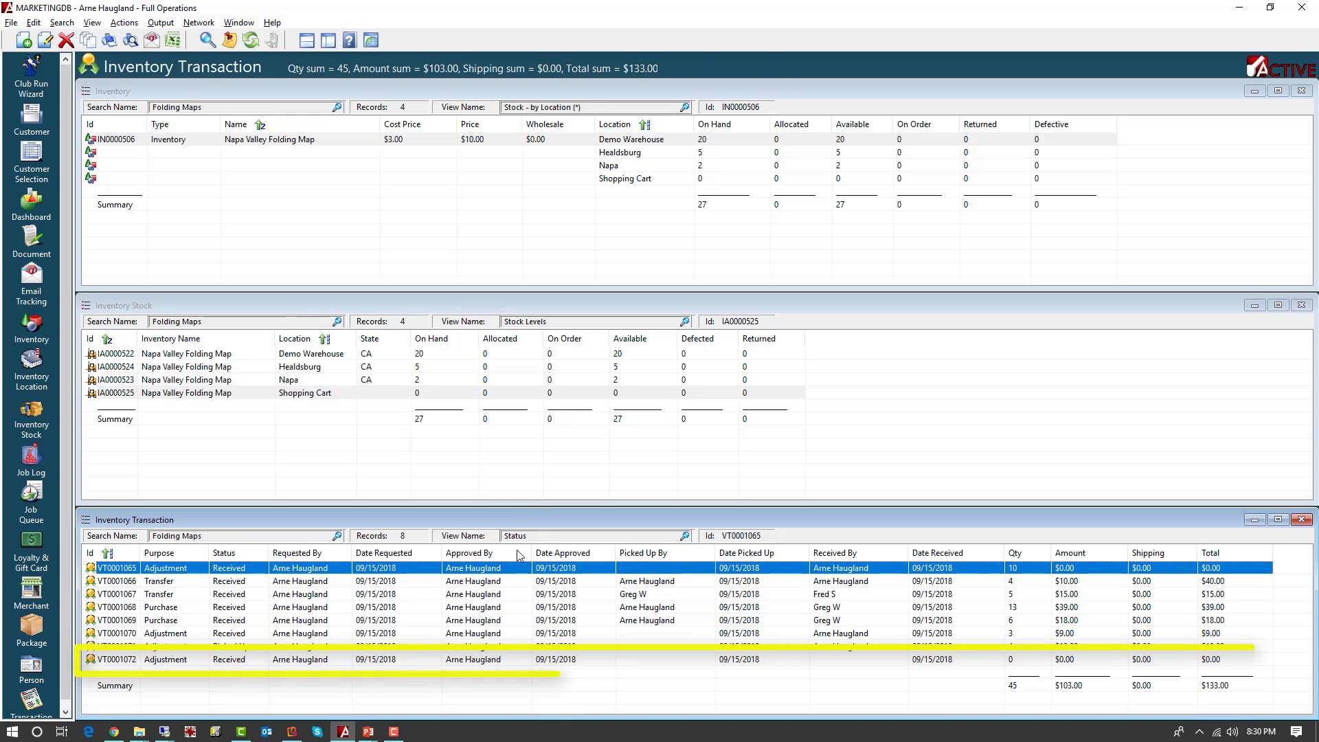
Open the newest adjustment transaction, review its general details and inventory items, and close it
double_click(255, 661)
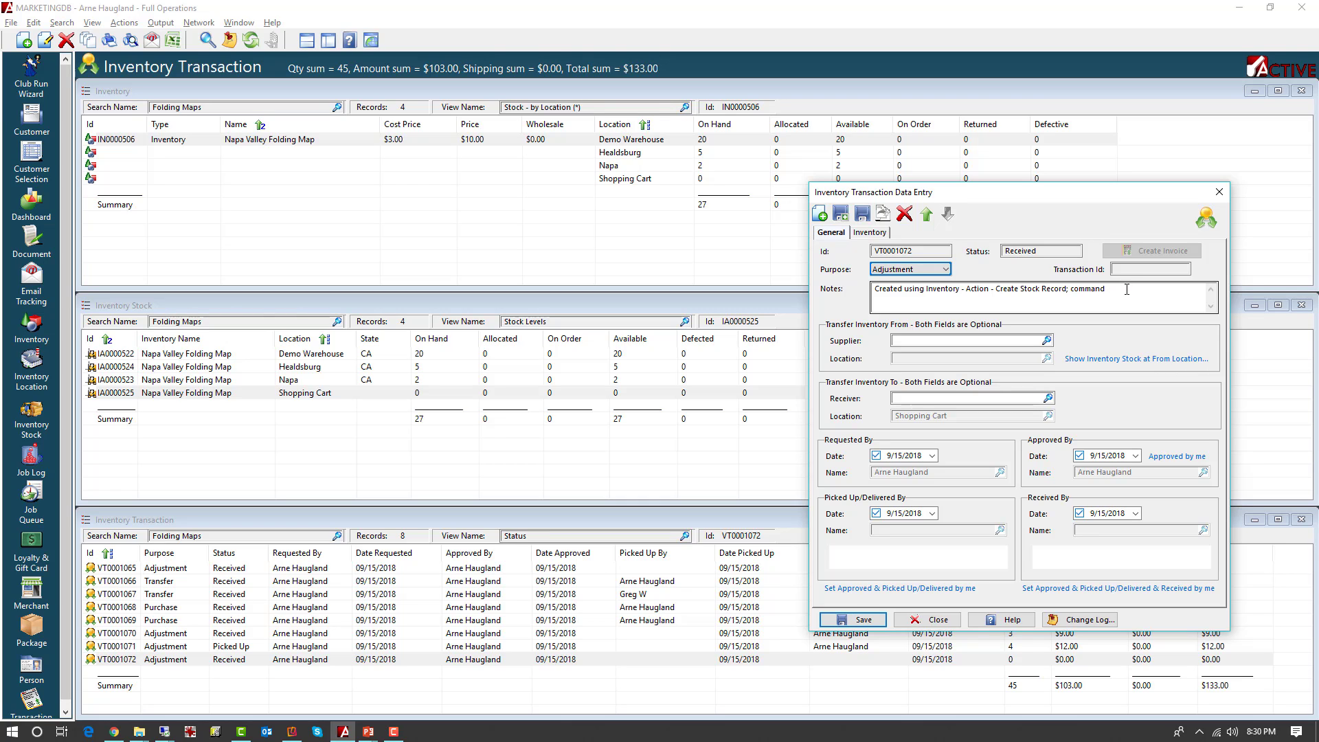
left_click(869, 233)
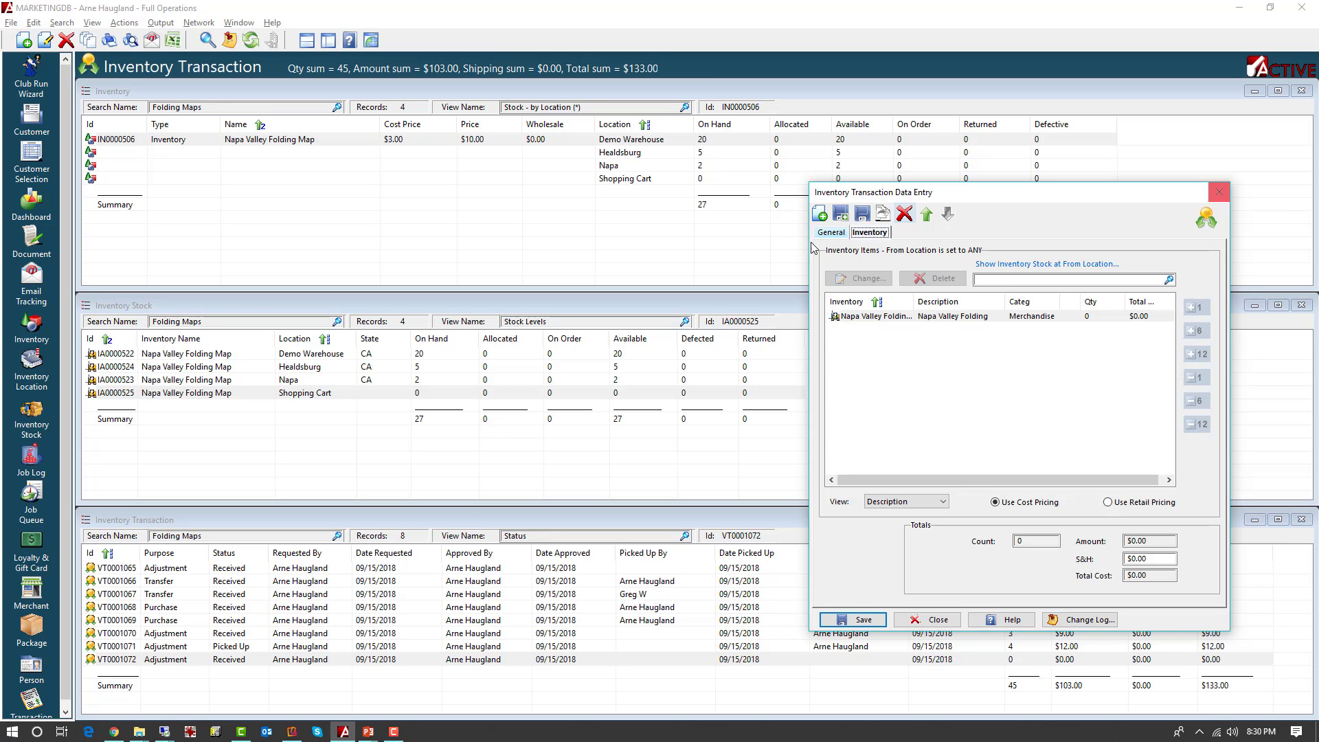
left_click(832, 233)
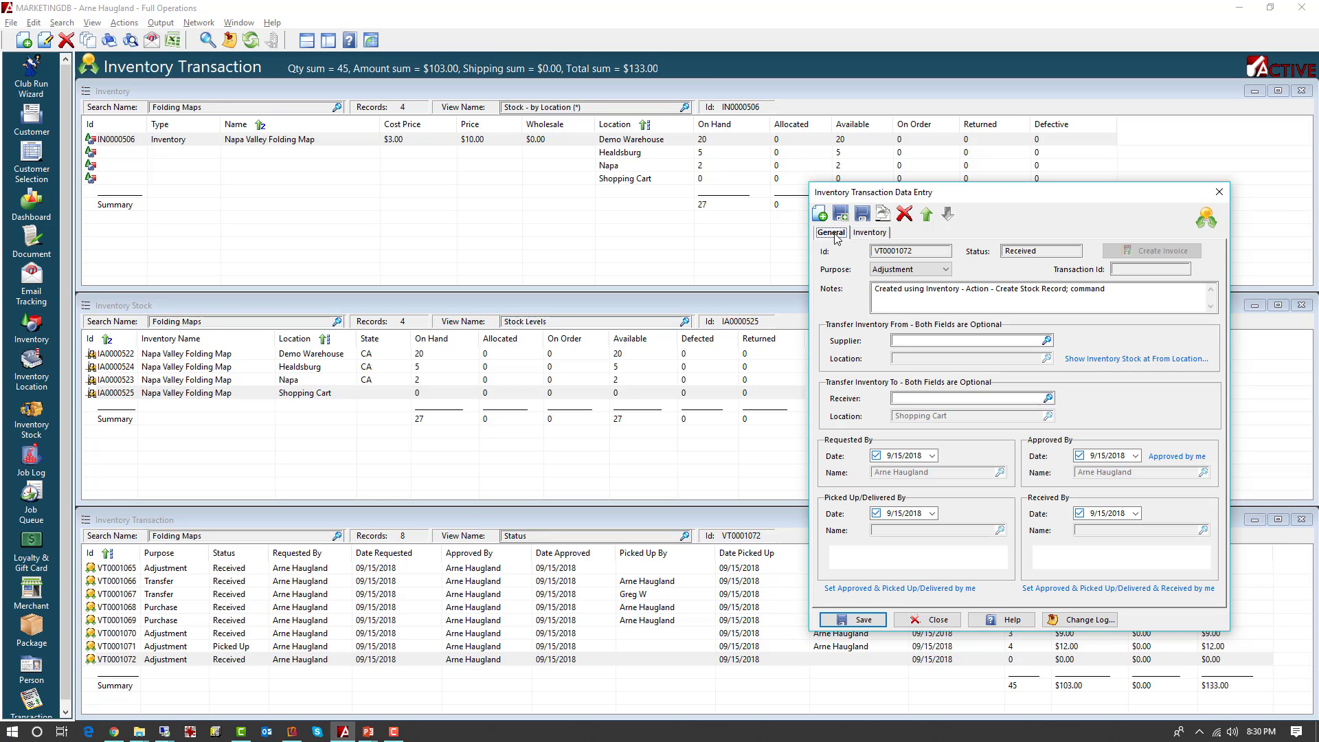
left_click(1218, 193)
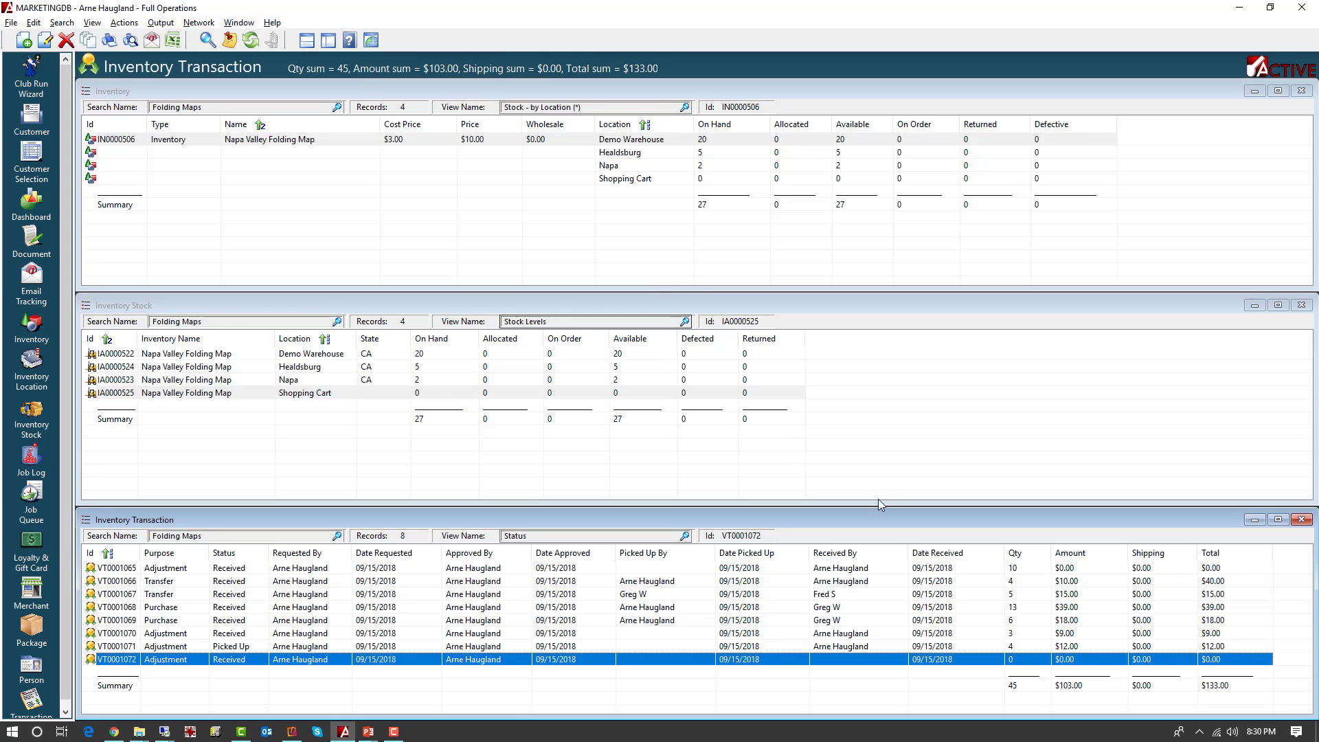
Minimize the Inventory Transaction list and tile the others horizontally, showing Inventory in Movement - Detail and Inventory Stock in Movement Detail (*)
left_click(1255, 521)
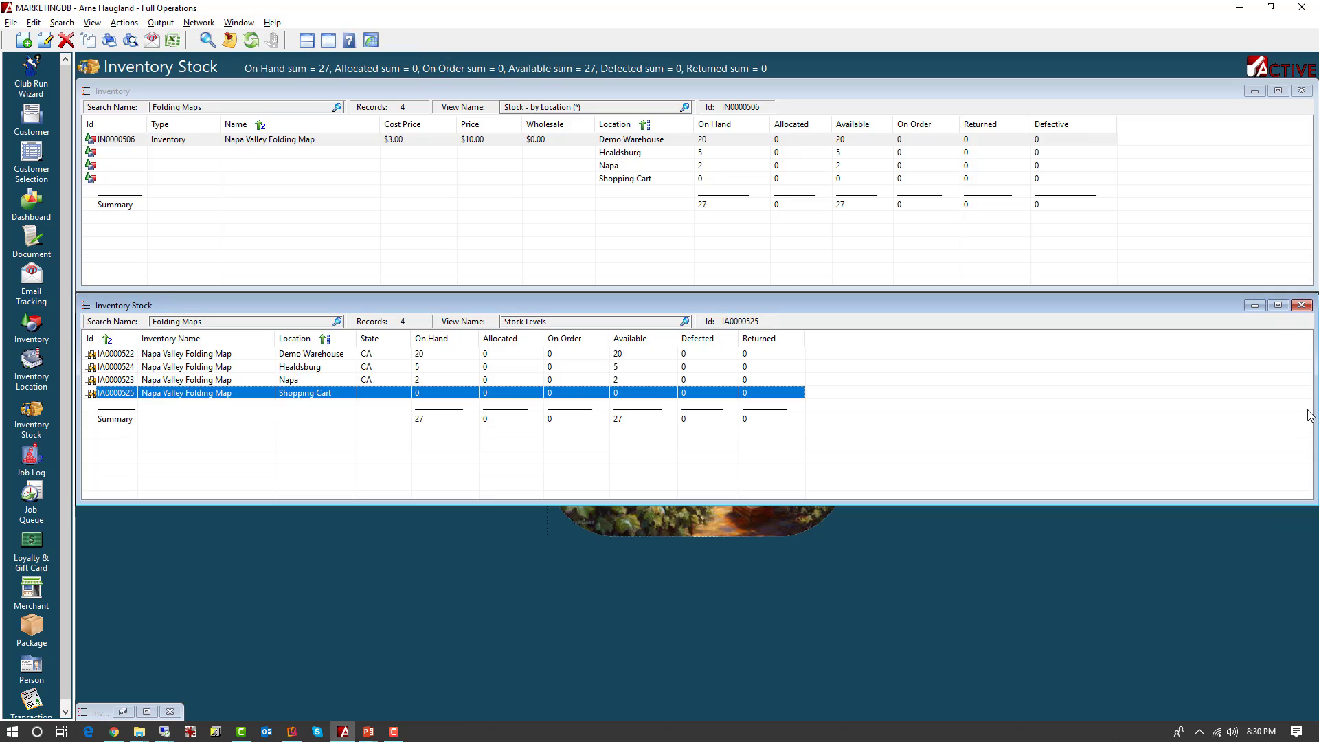
left_click(307, 43)
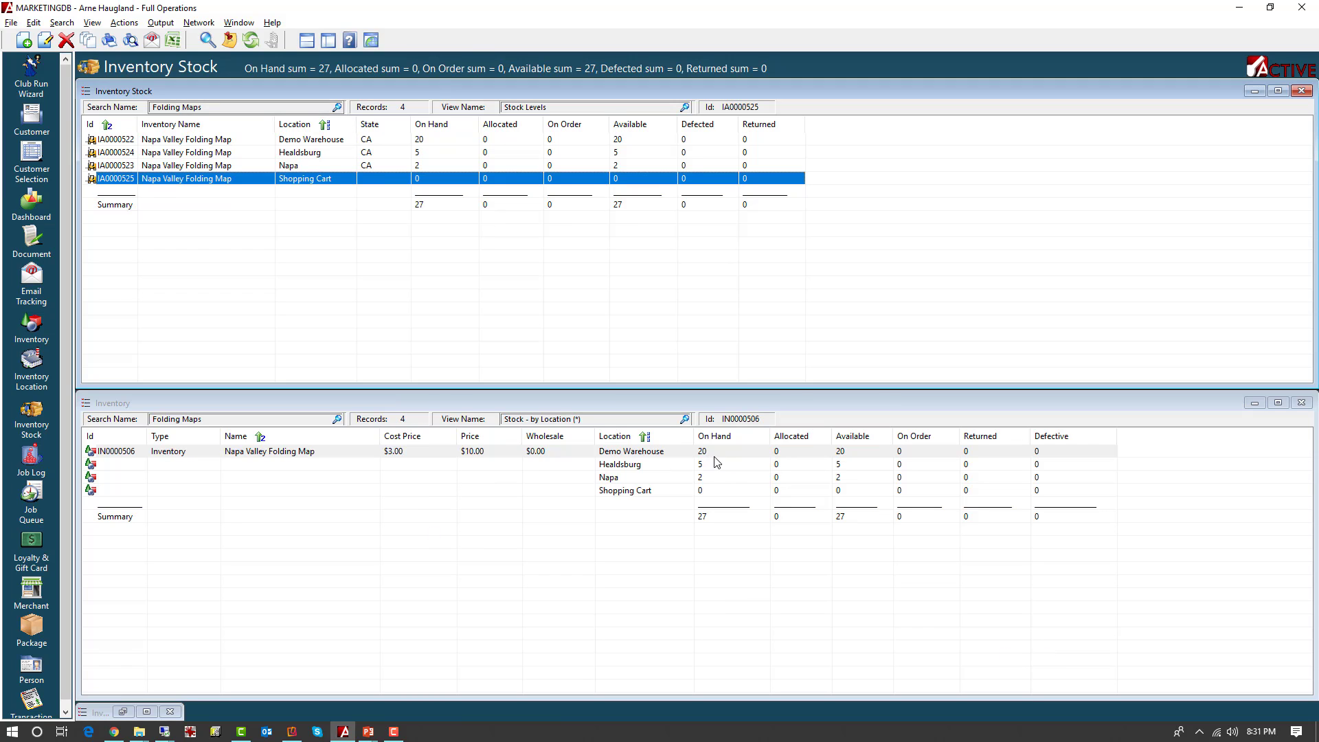
left_click(685, 420)
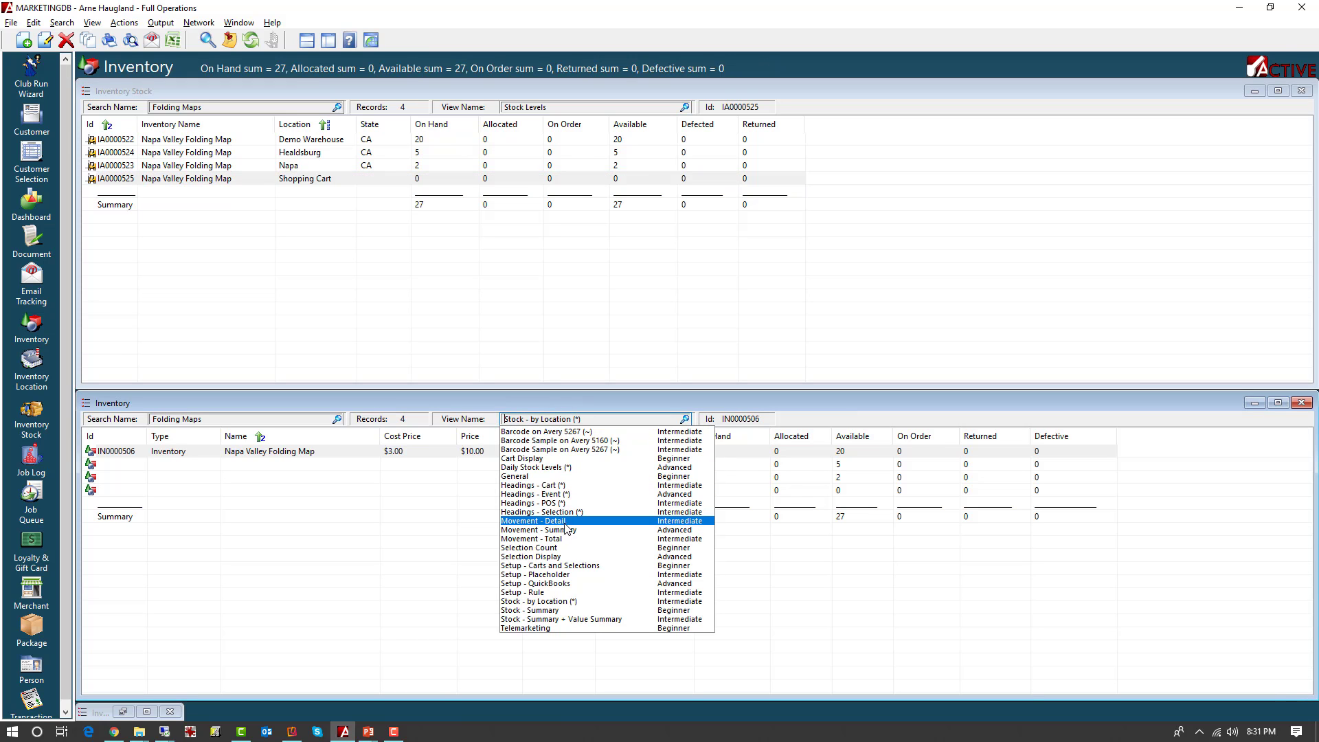
left_click(560, 522)
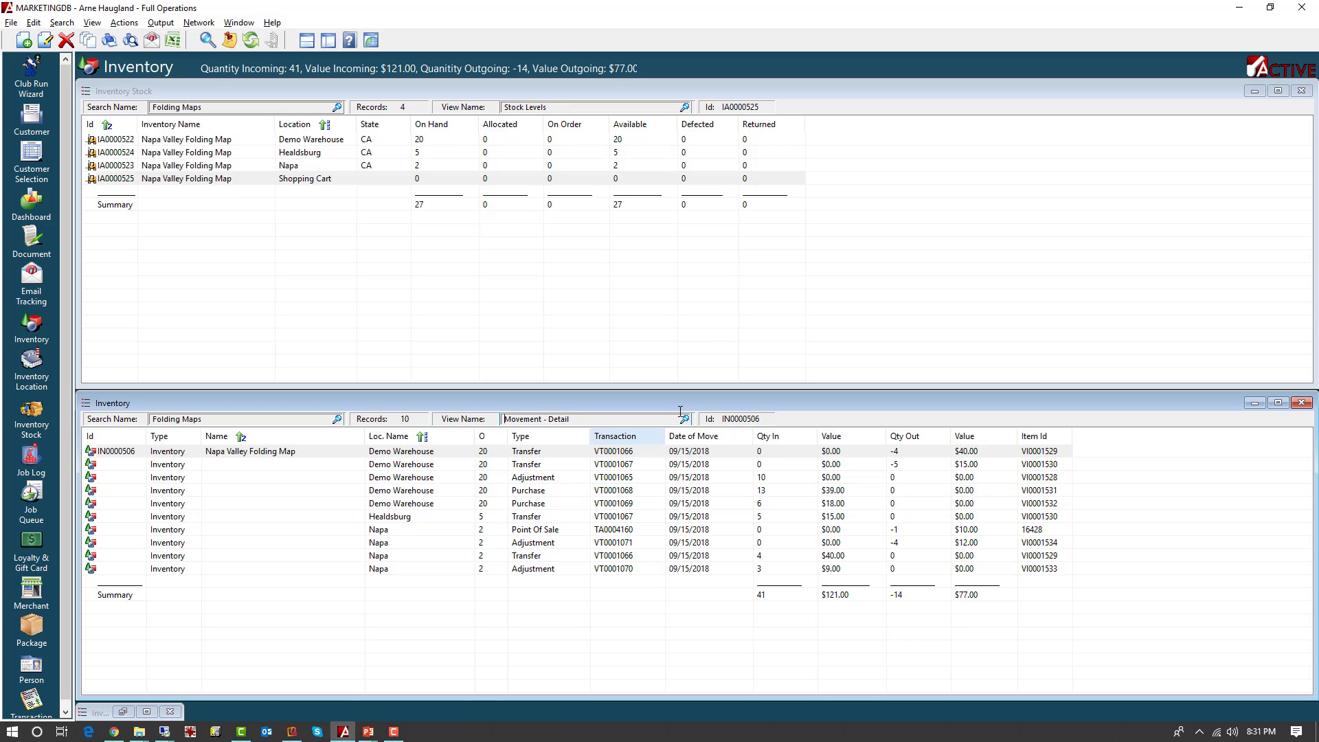
left_click(685, 108)
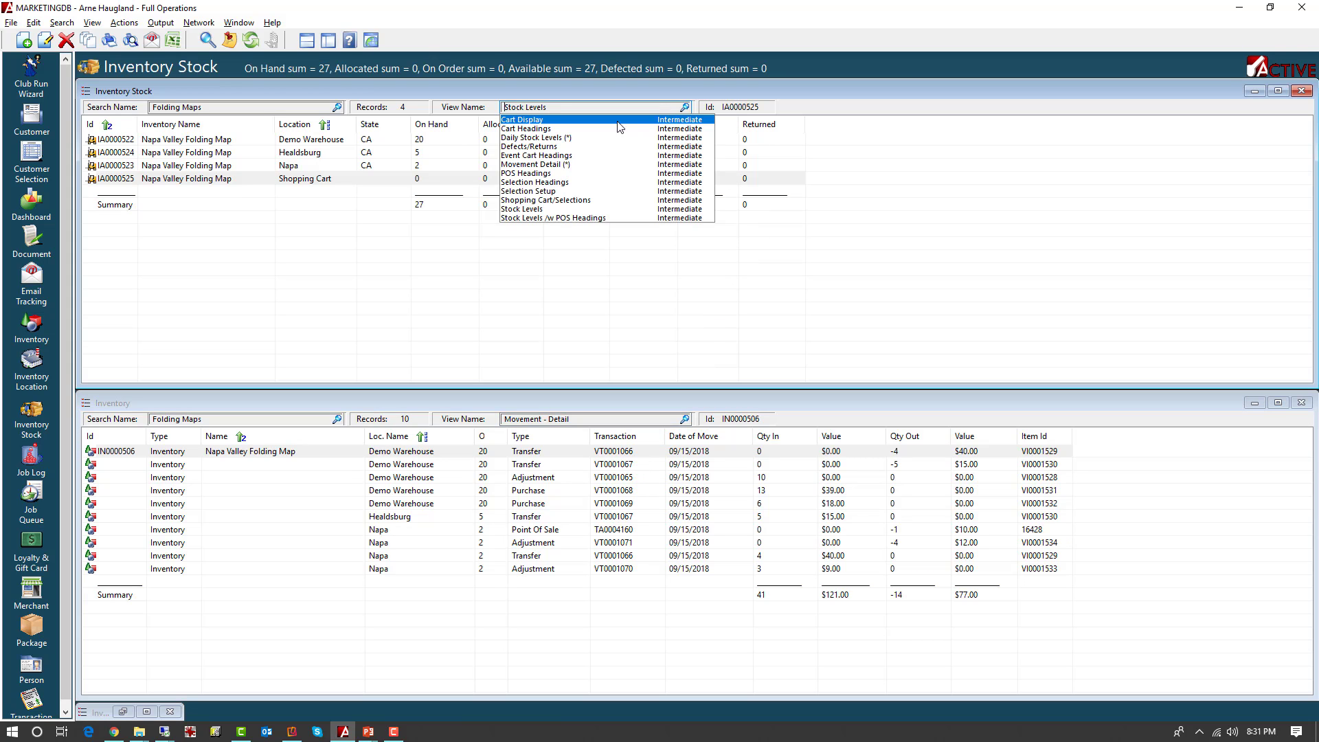
left_click(556, 167)
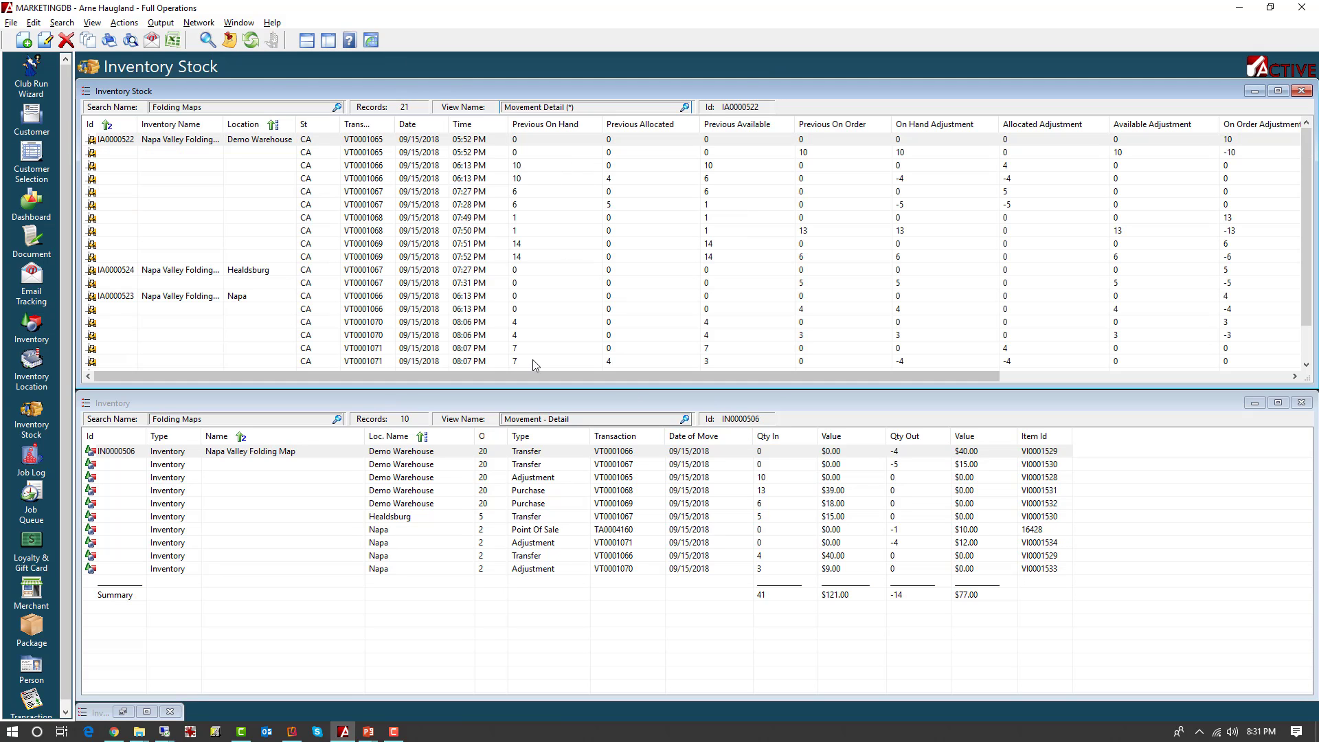
Close the Inventory list, reopen it and tile it horizontally with the Inventory Stock list
left_click(1303, 404)
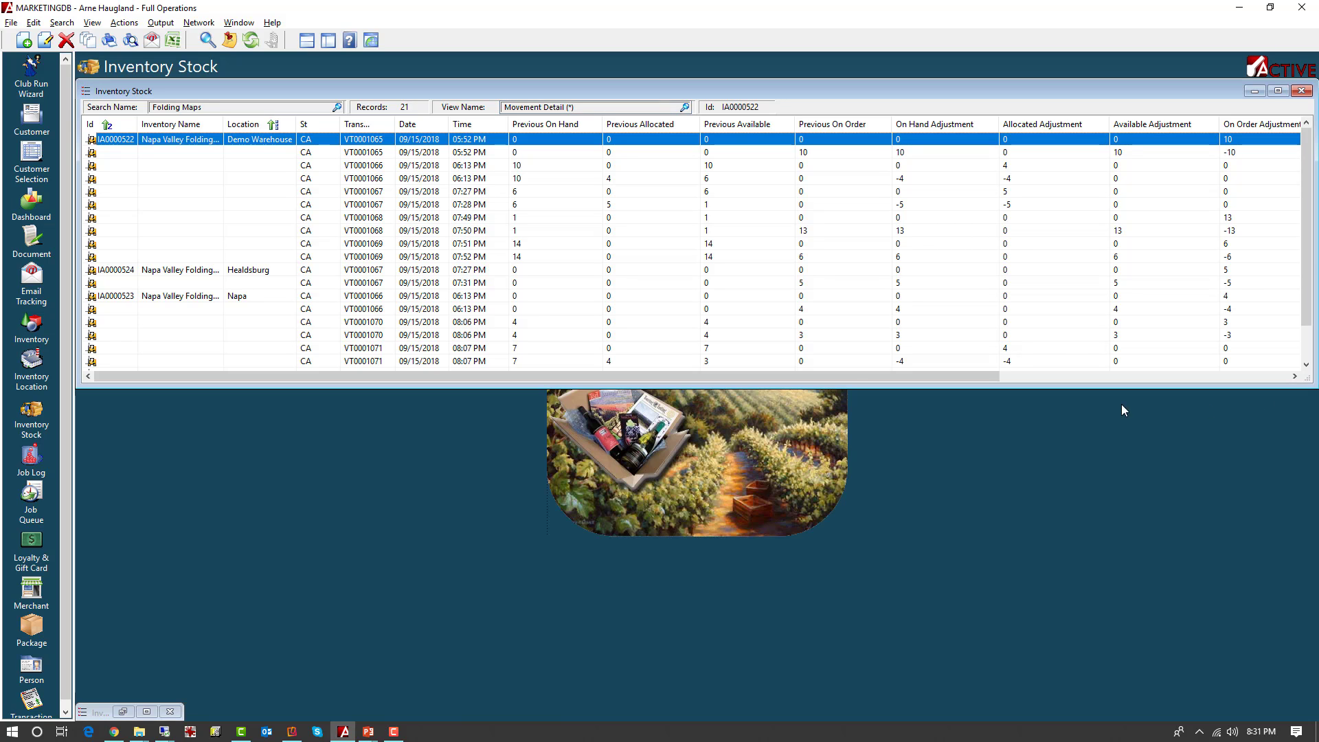
left_click(34, 332)
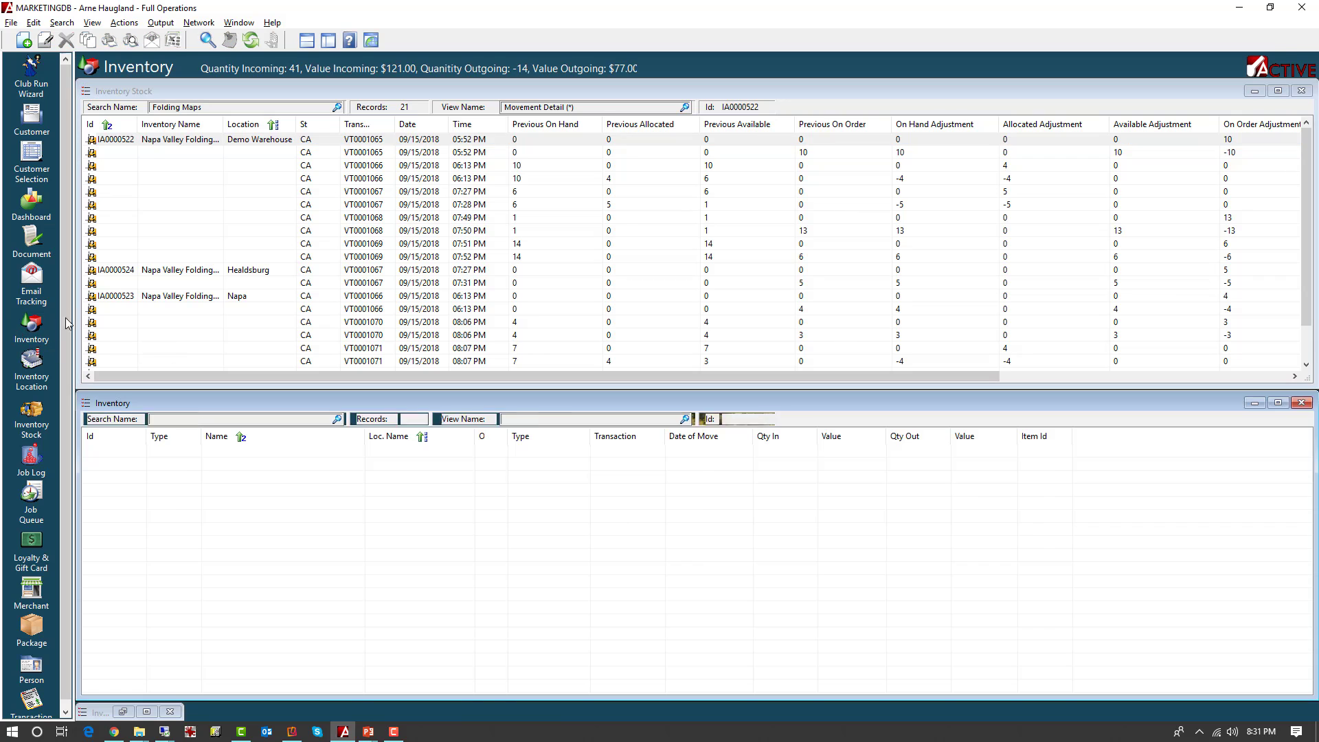
left_click(307, 41)
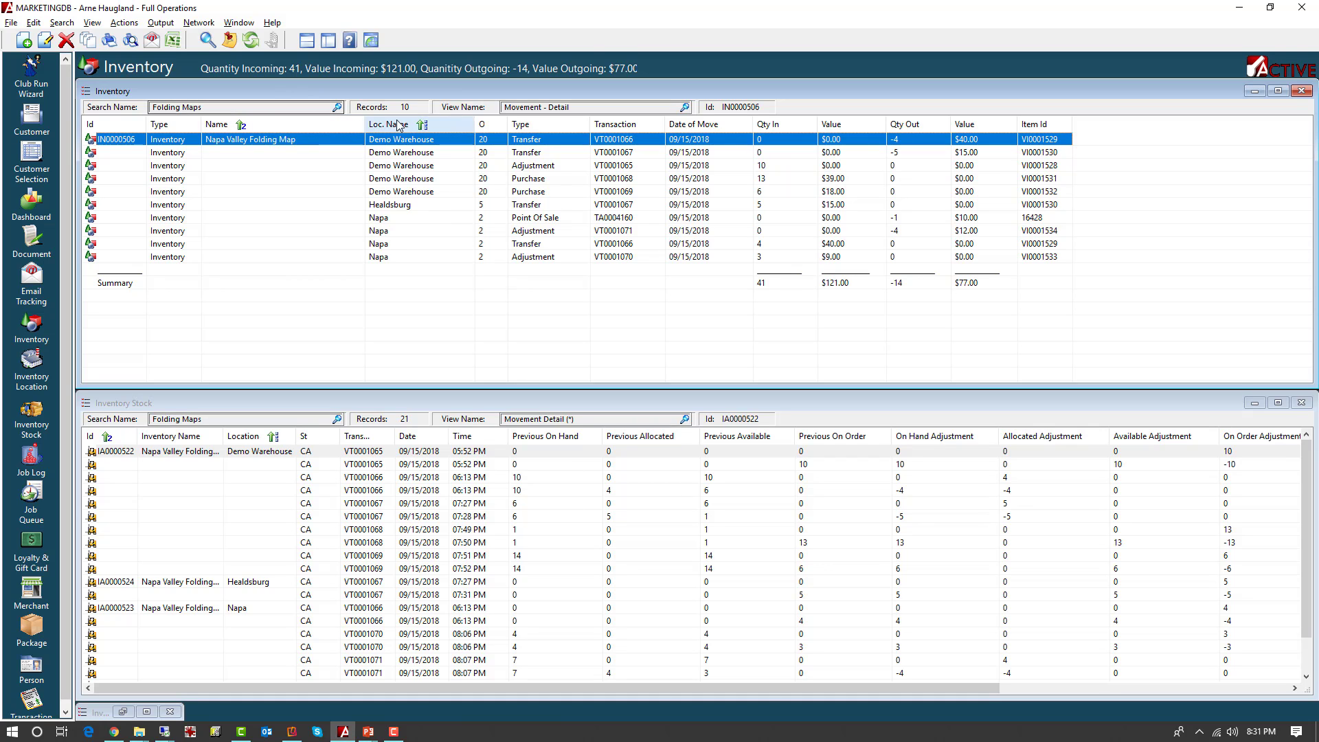
Run the "Movements in past 15 days" search in the Inventory list, maximize it, and switch its view to Movement - Total
left_click(337, 108)
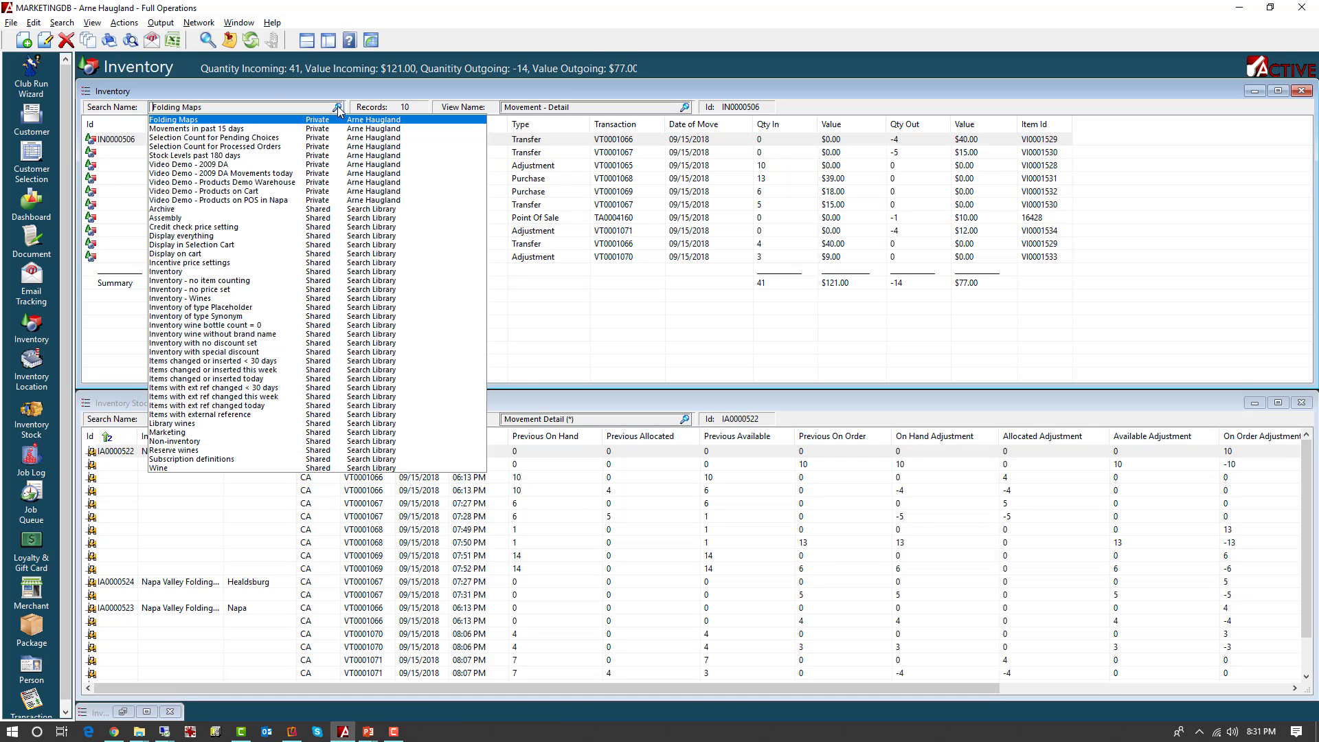
left_click(237, 129)
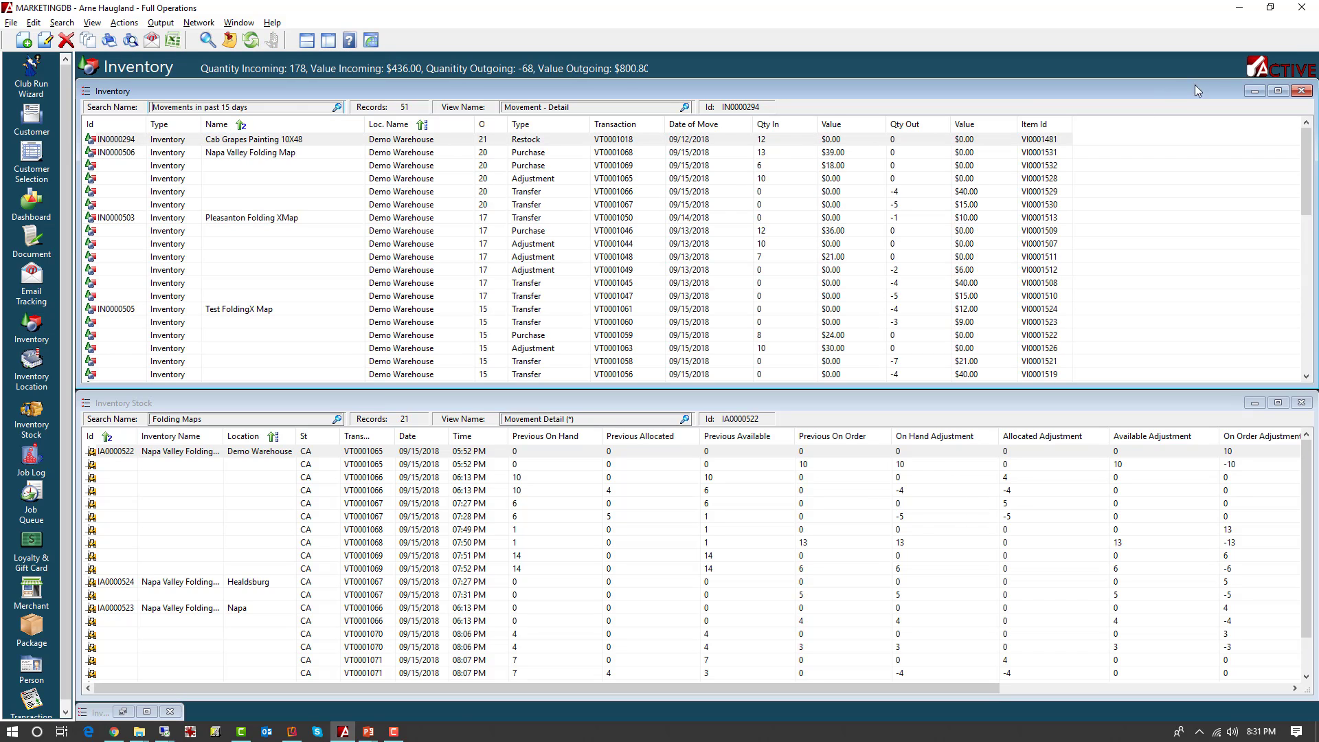
left_click(1280, 90)
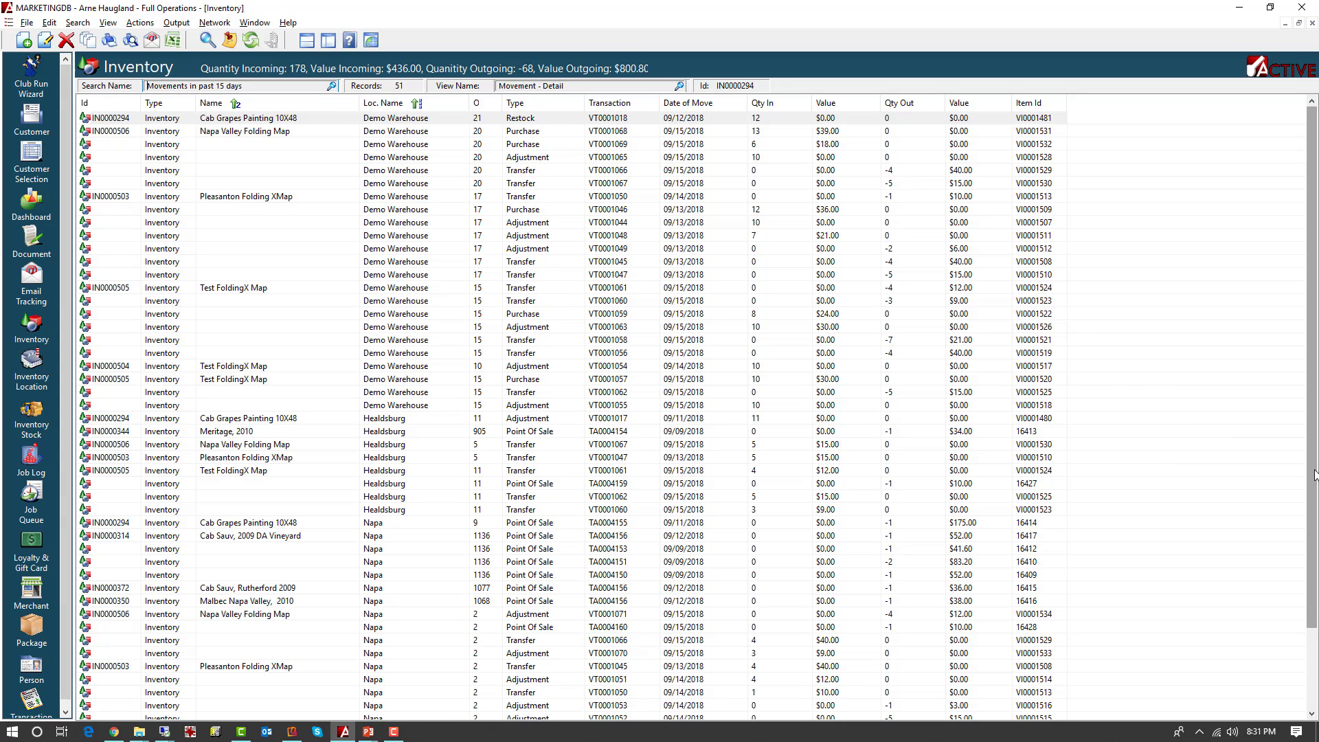
mouse_move(1314, 490)
left_mouse_down()
mouse_move(1299, 564)
mouse_move(1316, 481)
left_mouse_up()
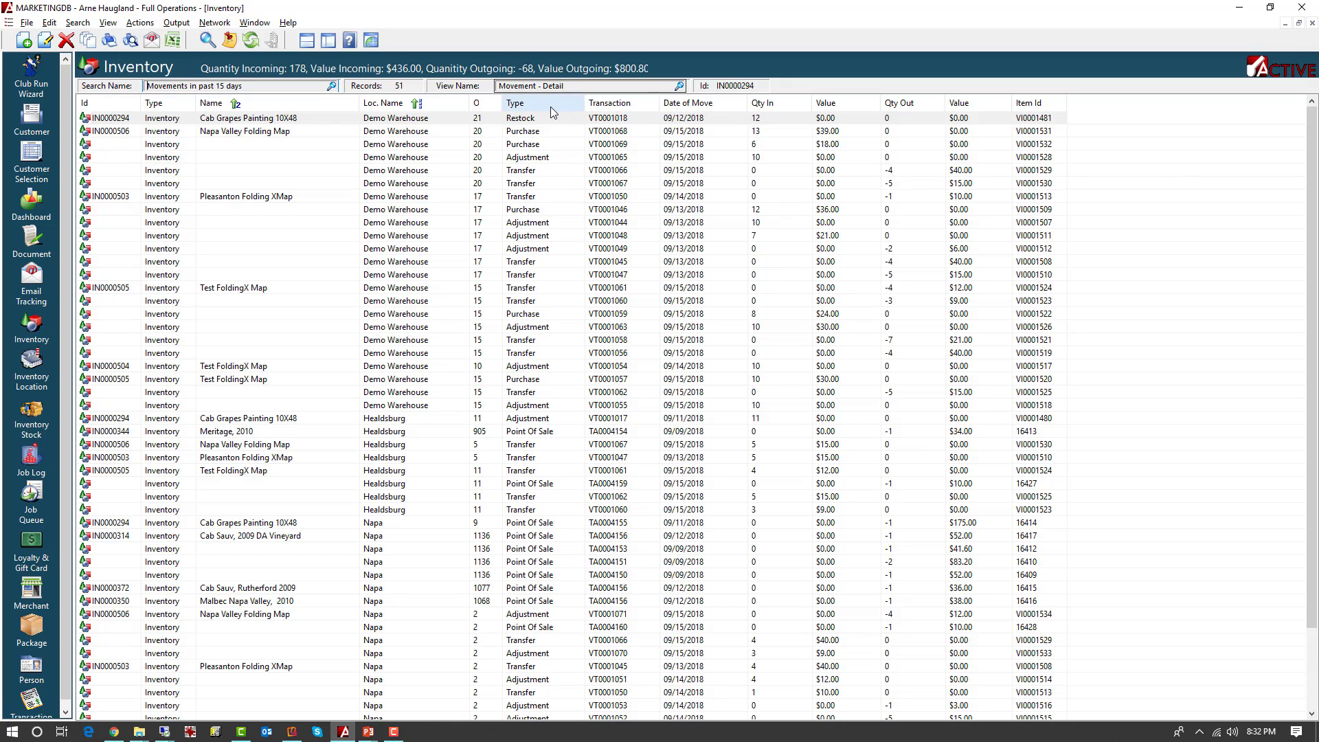
left_click(679, 87)
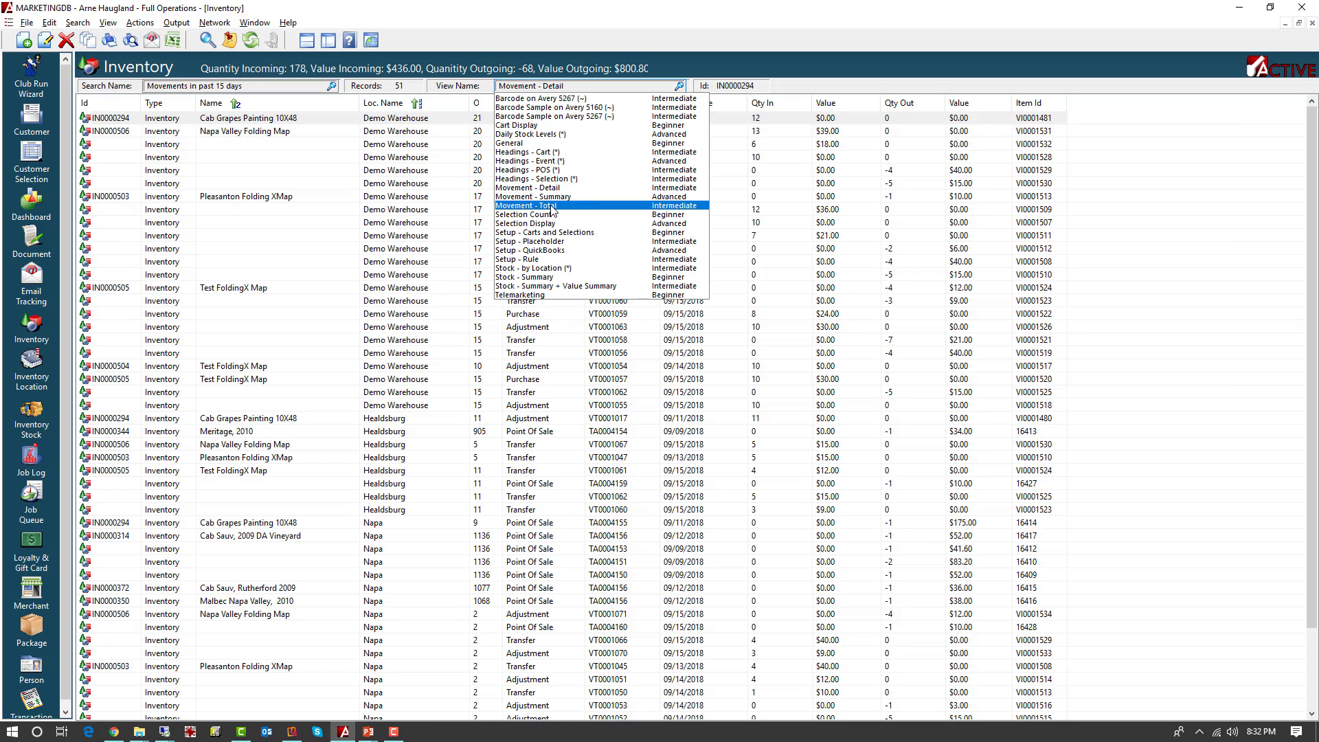
left_click(549, 206)
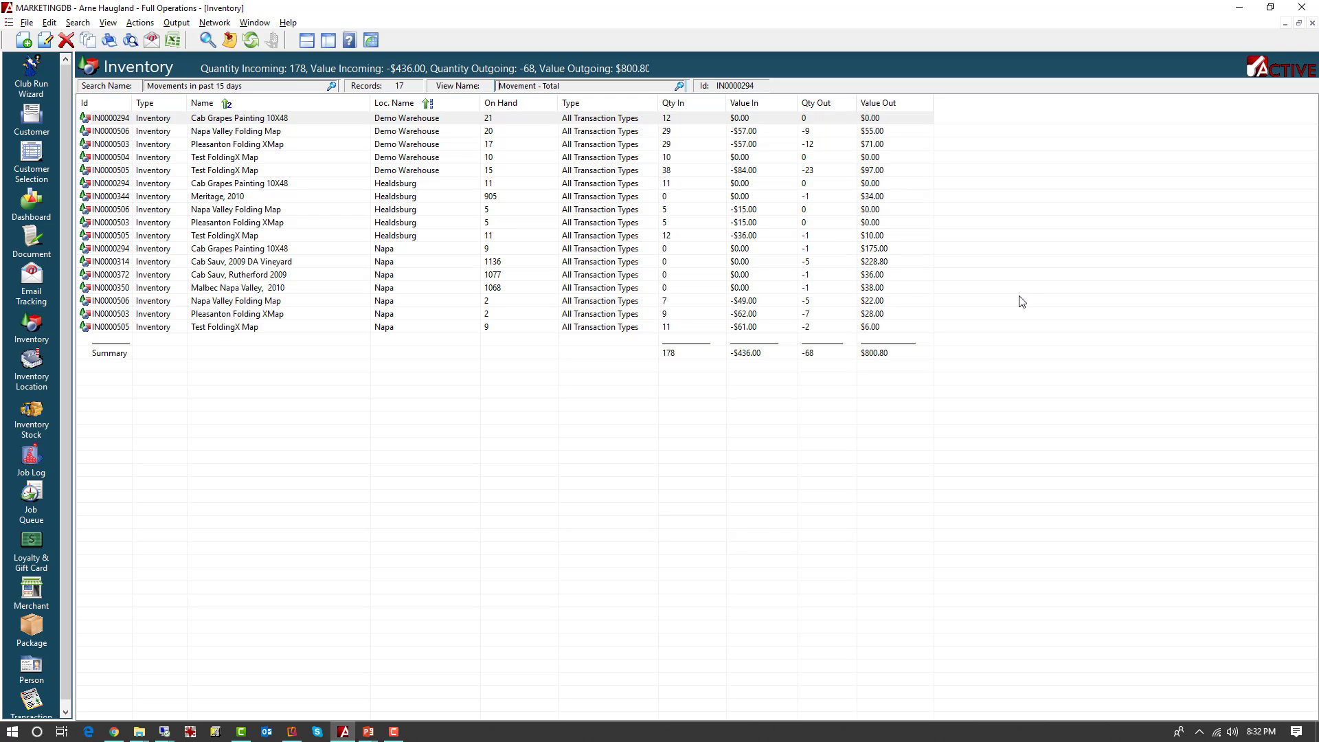
Bring up the Inventory Stock list and run the searches "Movements in past 15 days" and "Movements in past 15 days at warehouse"
double_click(689, 238)
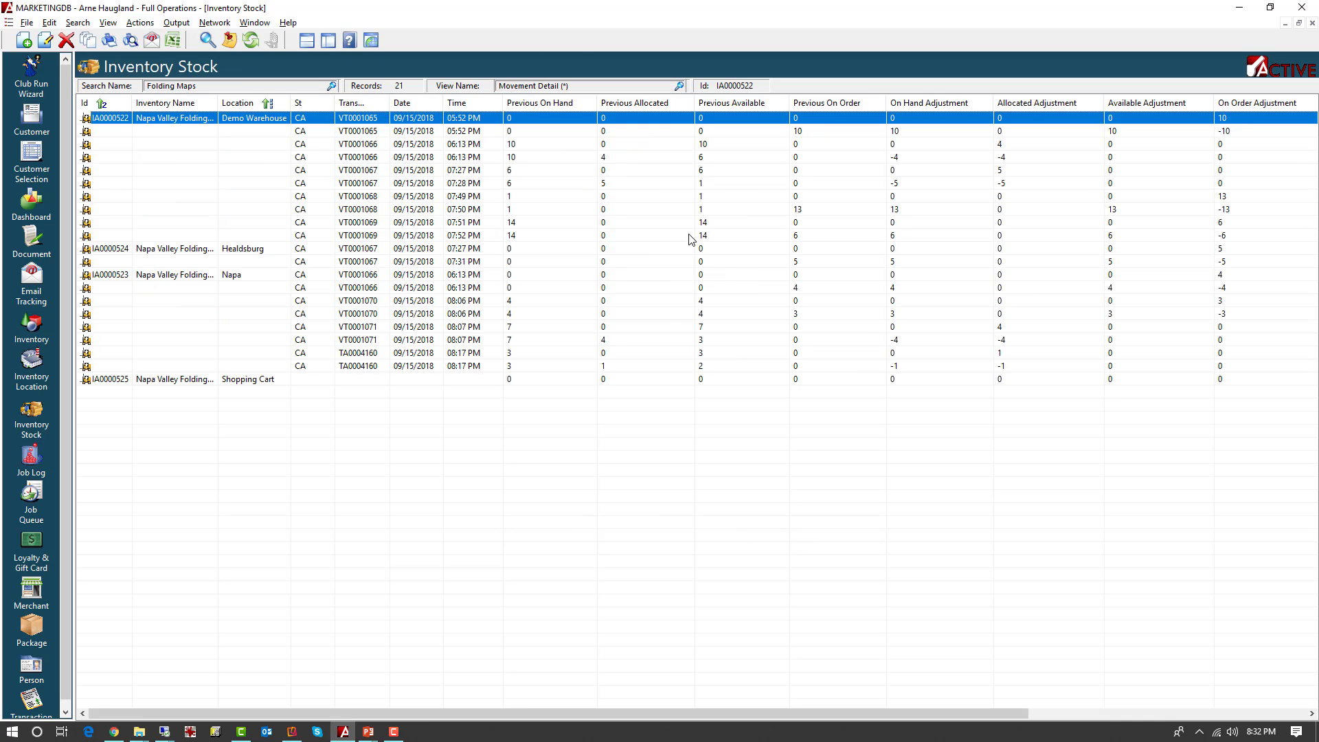
left_click(330, 86)
left_click(188, 108)
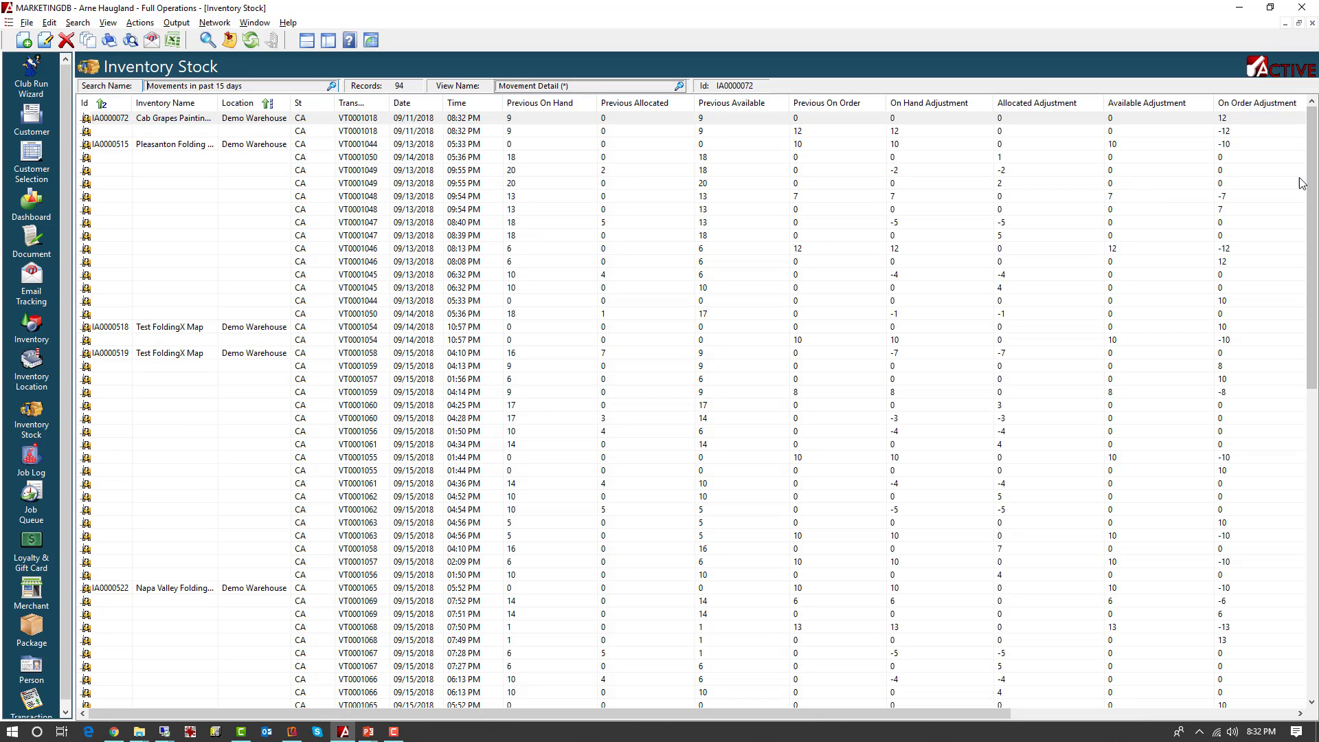
mouse_move(1314, 180)
left_mouse_down()
mouse_move(1289, 206)
mouse_move(1242, 398)
mouse_move(1283, 341)
mouse_move(1303, 155)
left_mouse_up()
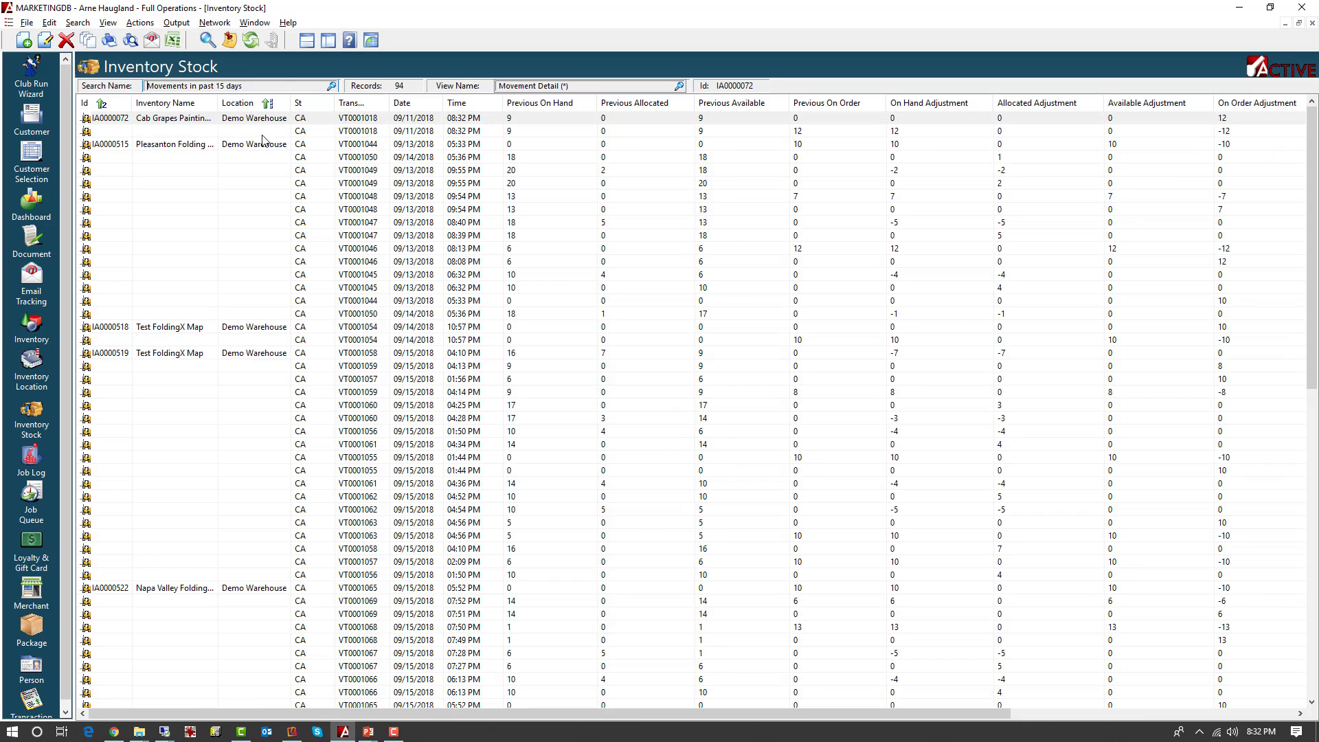
left_click(332, 87)
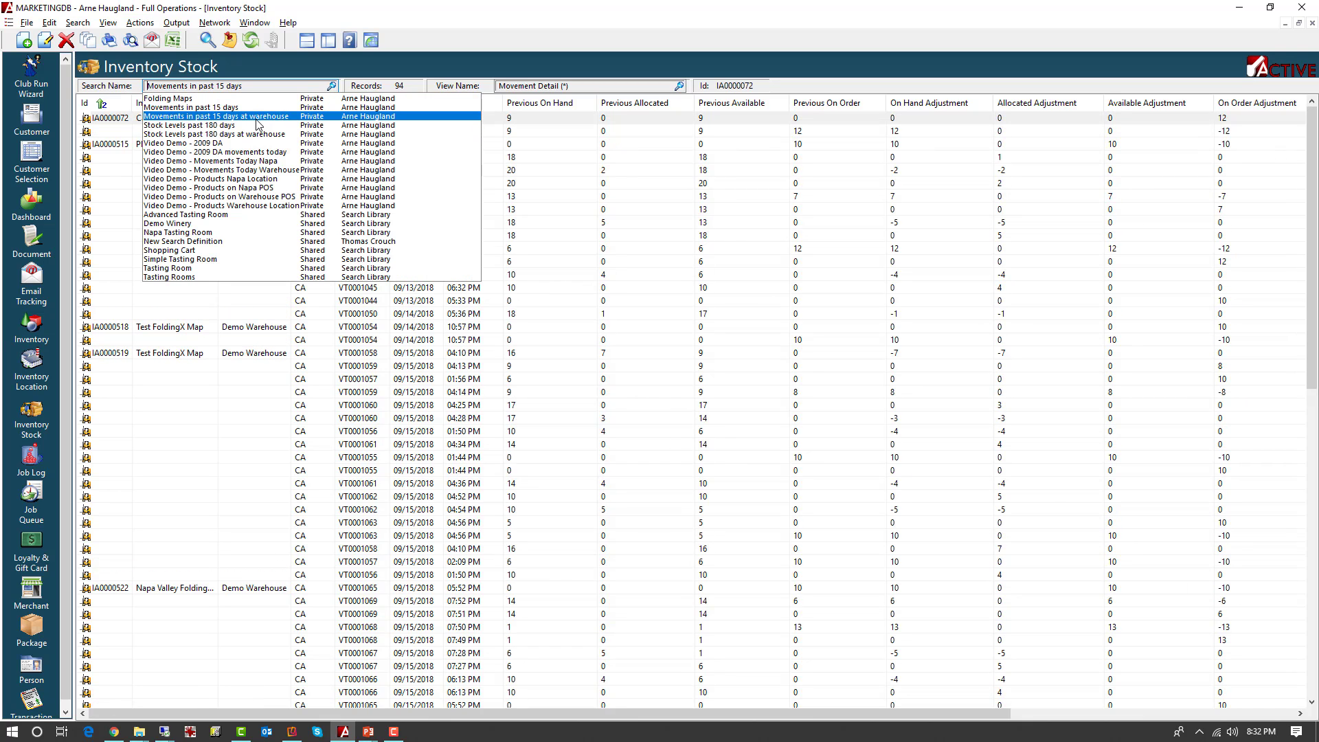
left_click(251, 119)
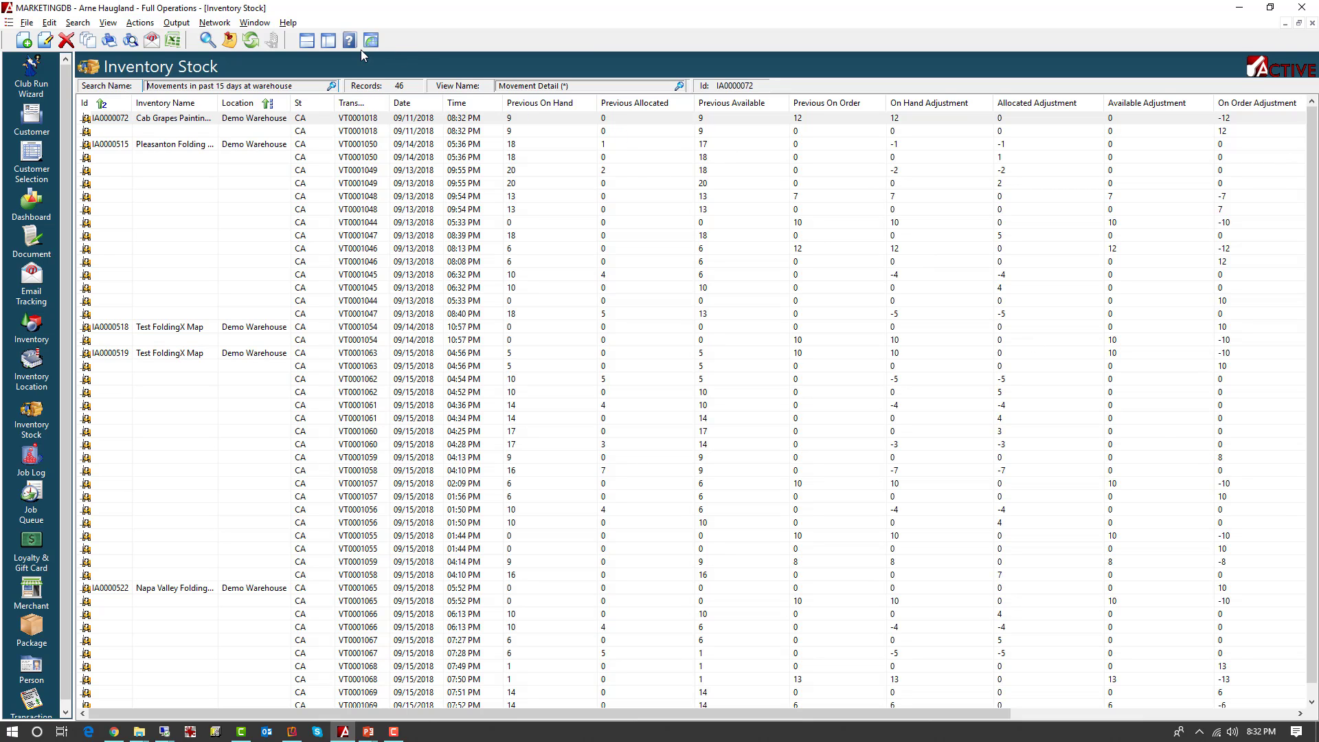
Return to the Inventory list, maximized, and show the "Stock Levels past 180 days" search in the Daily Stock Levels (*) view
left_click(307, 41)
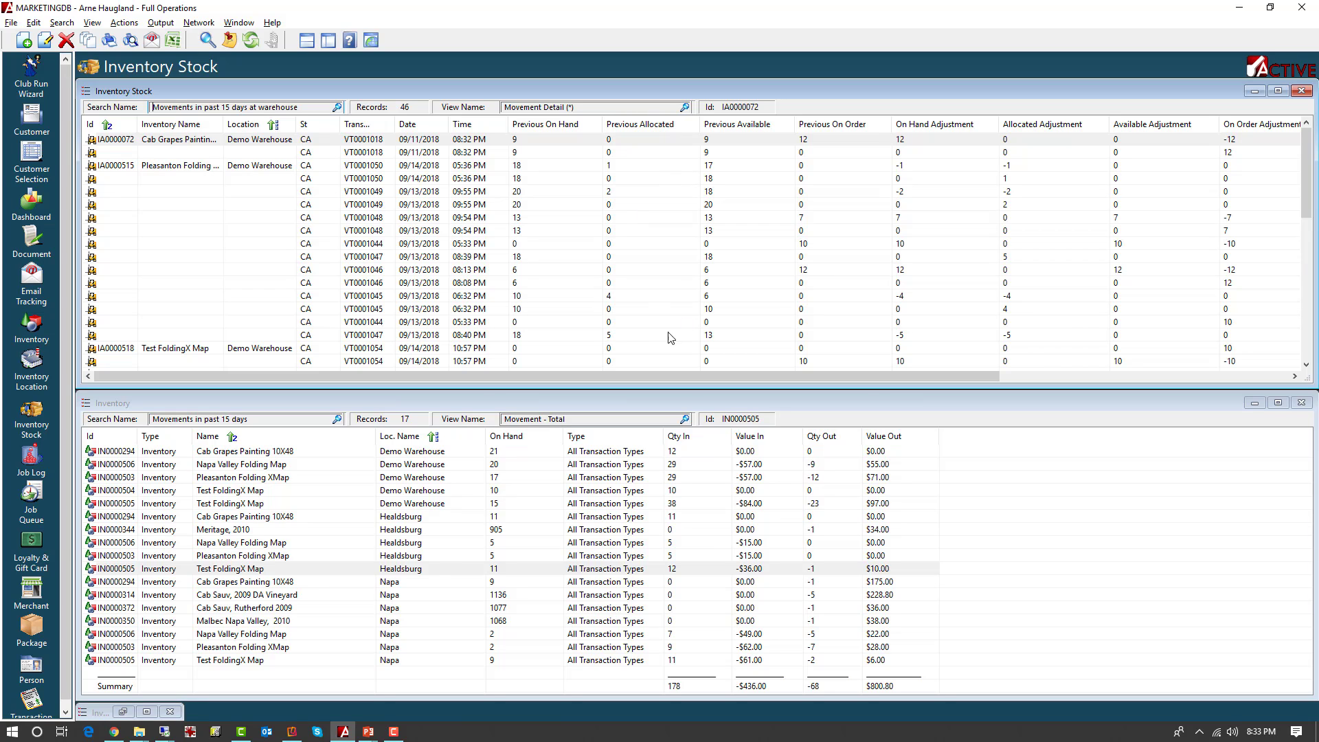
left_click(1278, 404)
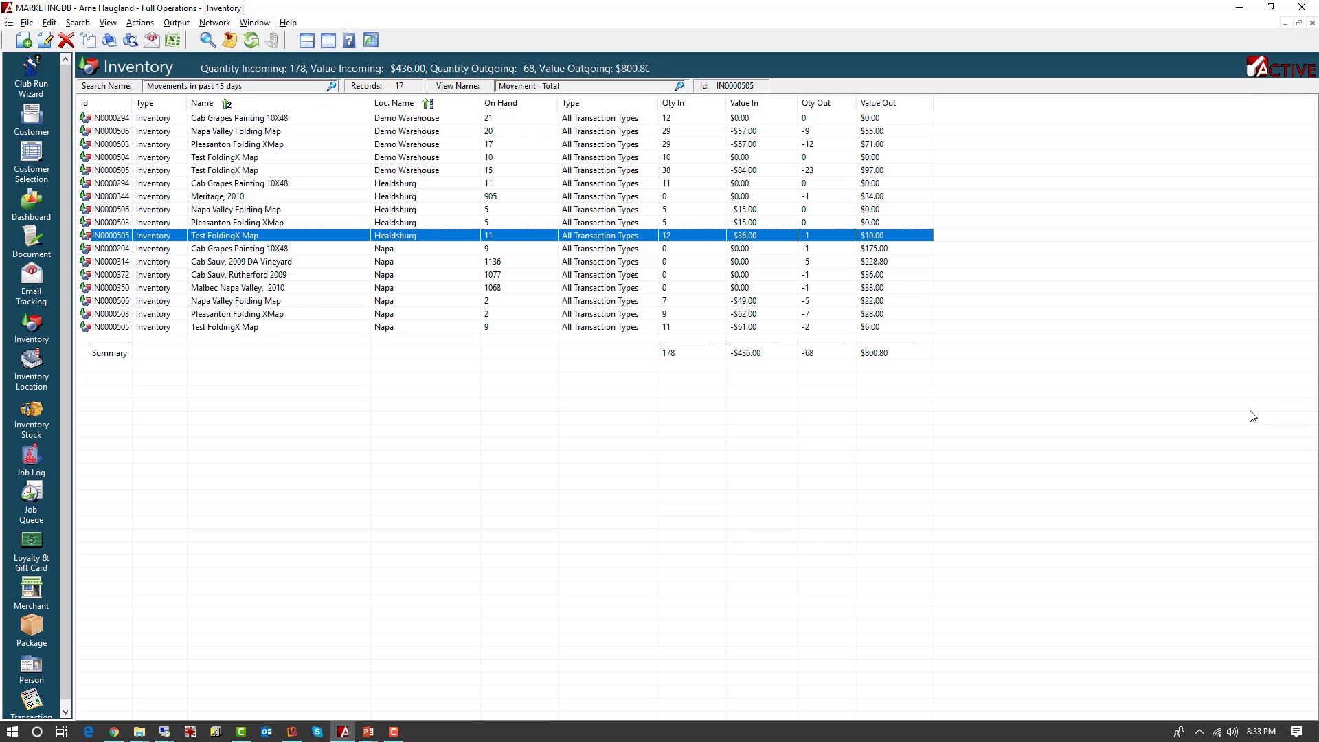
left_click(679, 85)
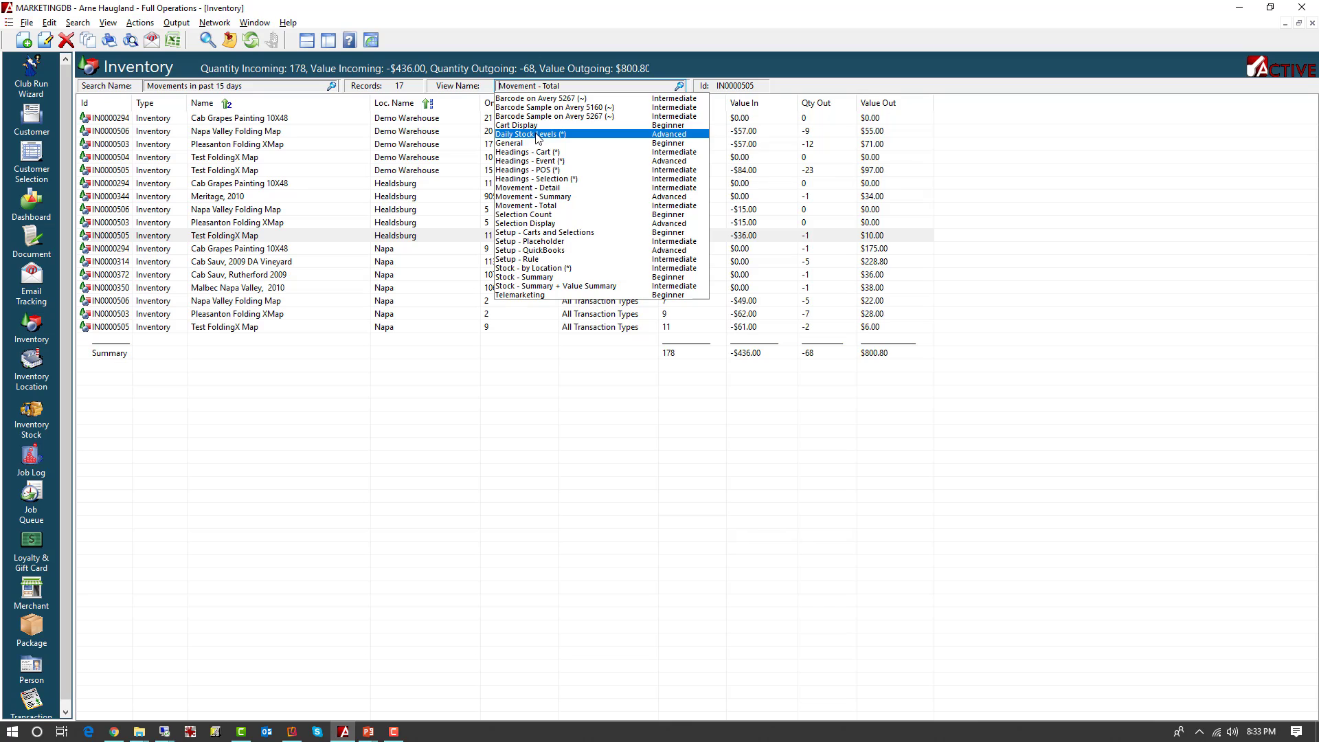
left_click(331, 92)
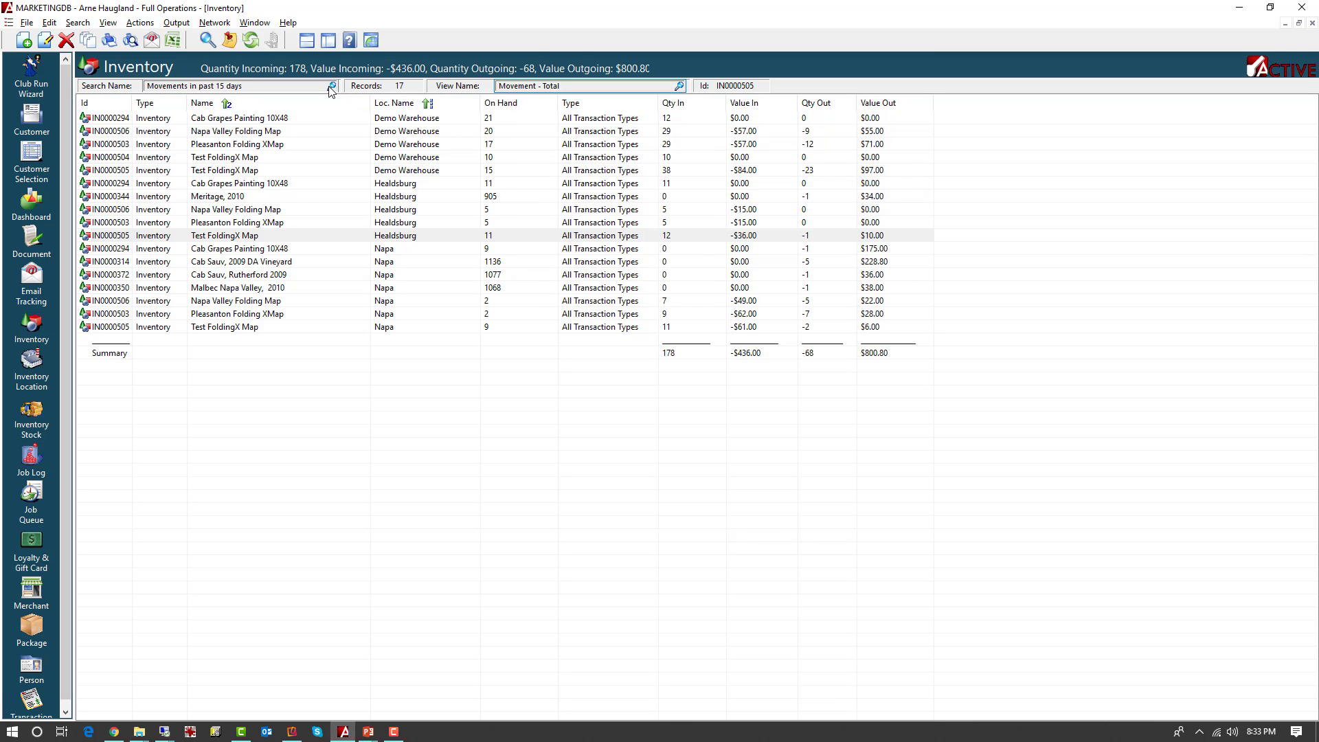
left_click(330, 88)
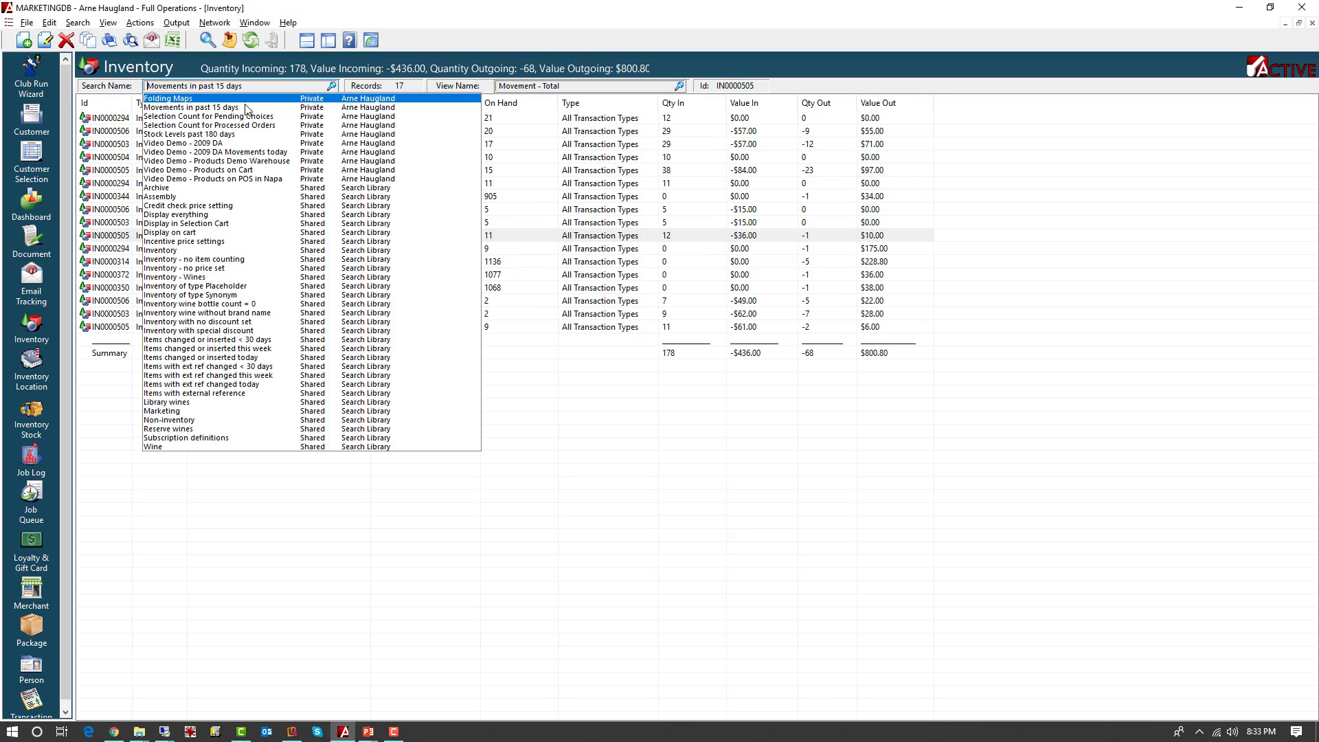
left_click(193, 136)
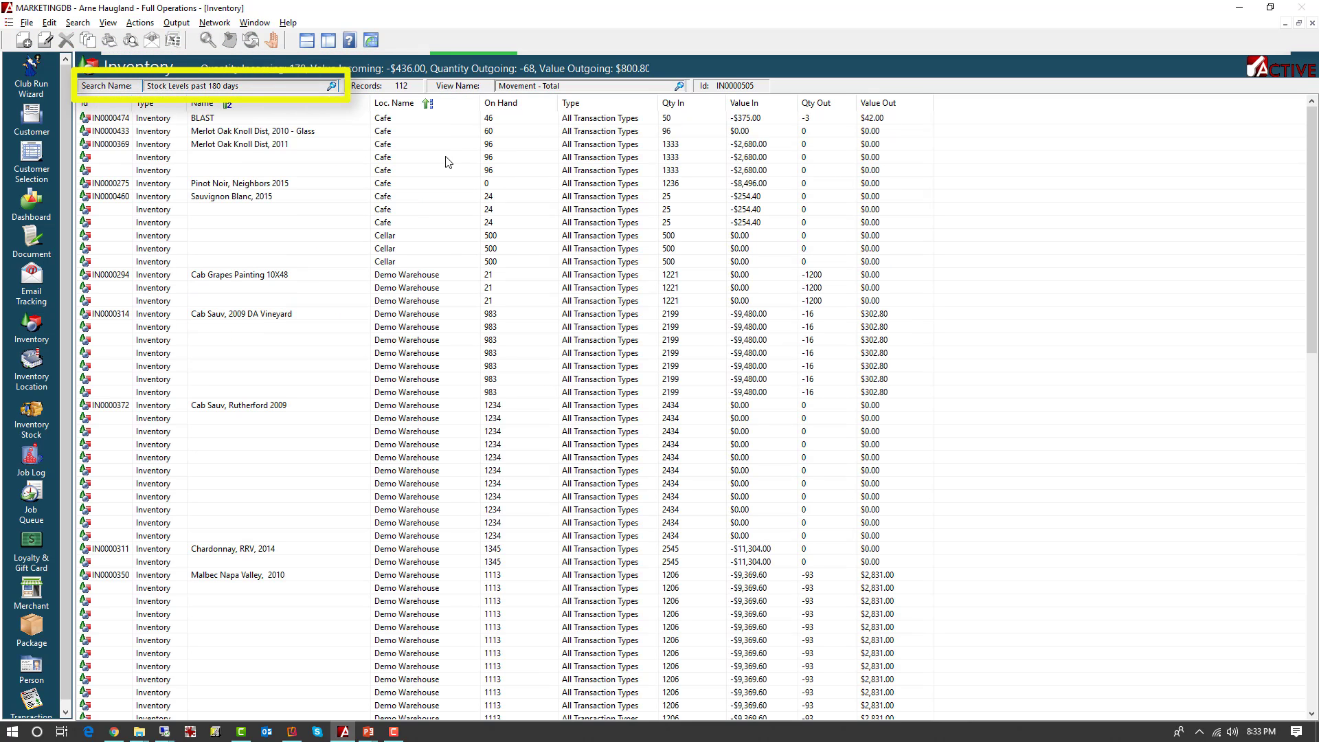
left_click(679, 87)
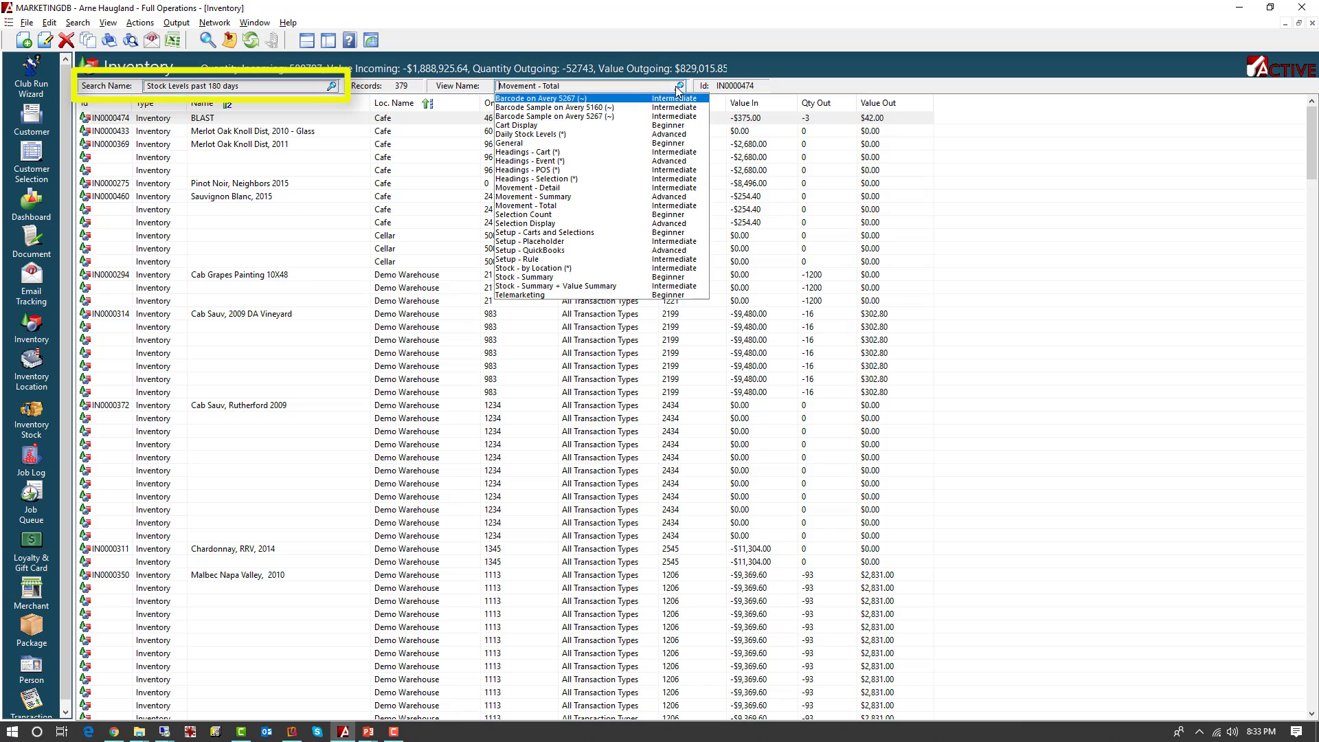
left_click(537, 134)
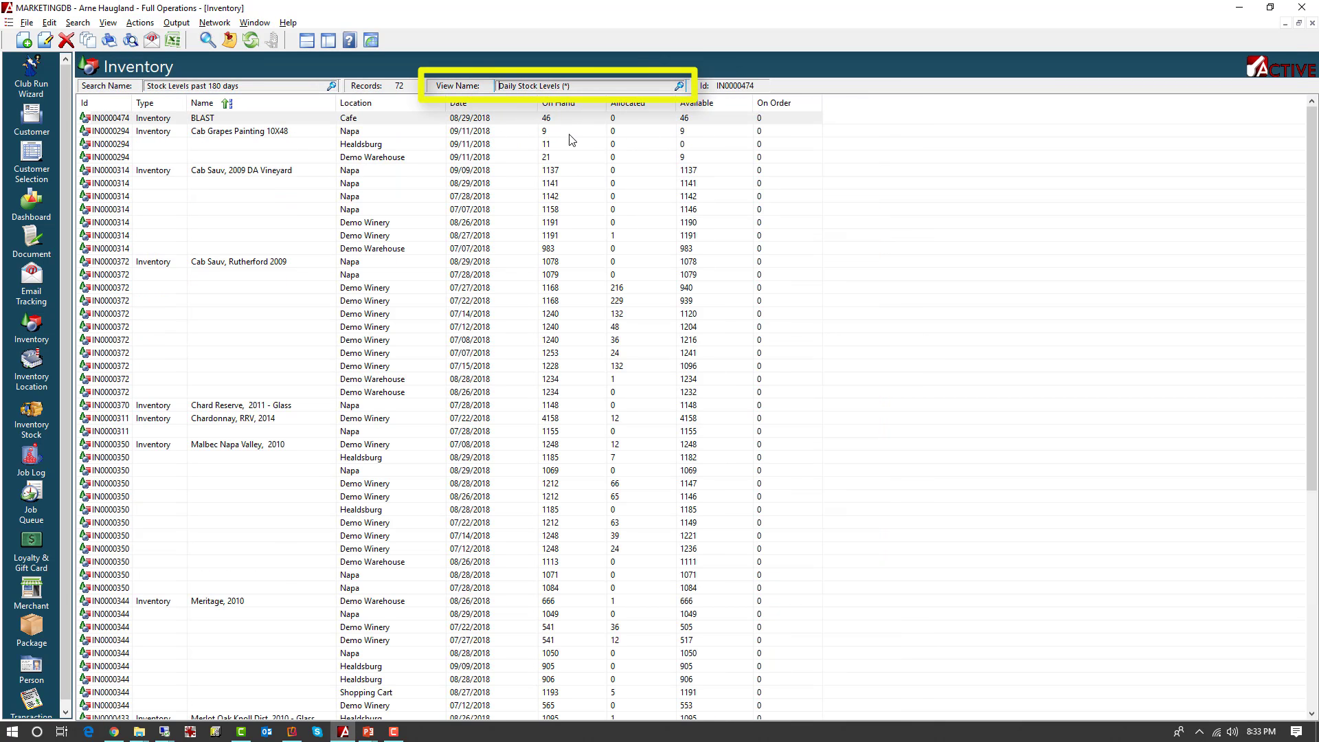
Sort the daily stock levels in the Inventory list by date and then by name, and review the records to the end
left_click(479, 104)
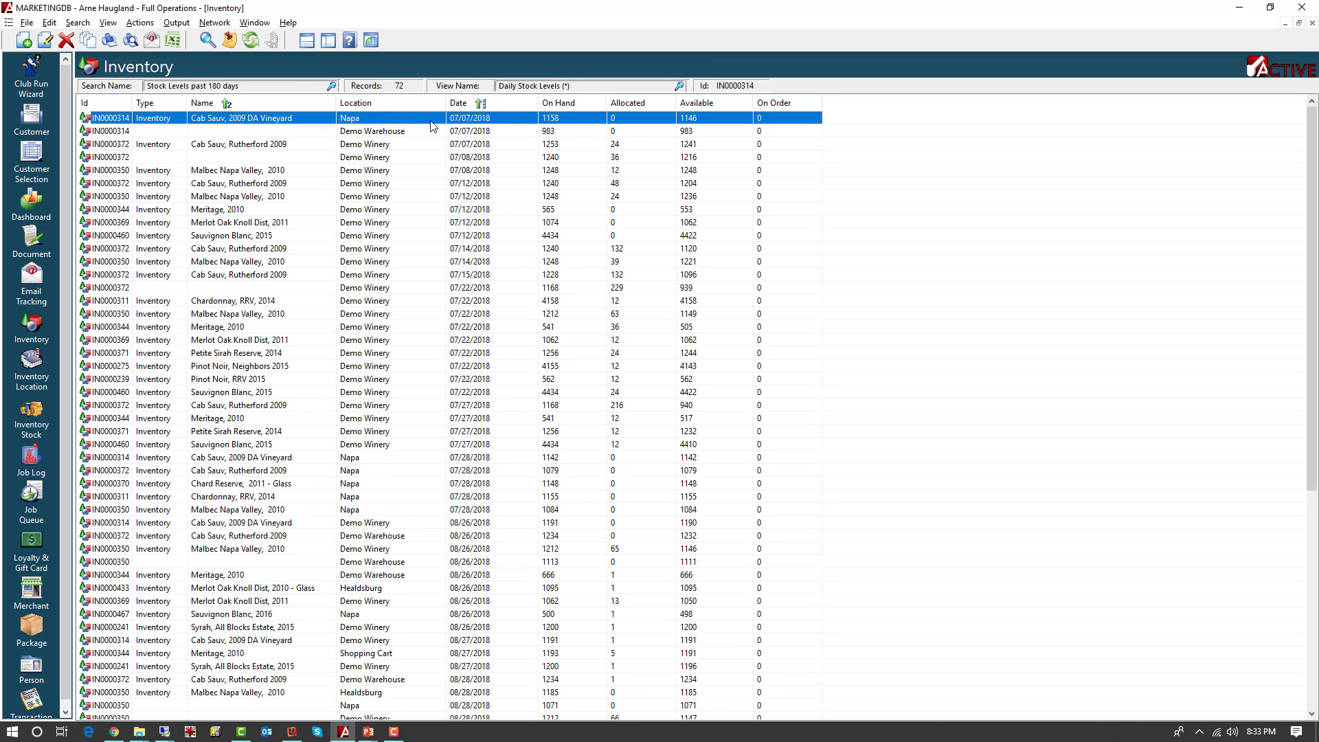
left_click(220, 106)
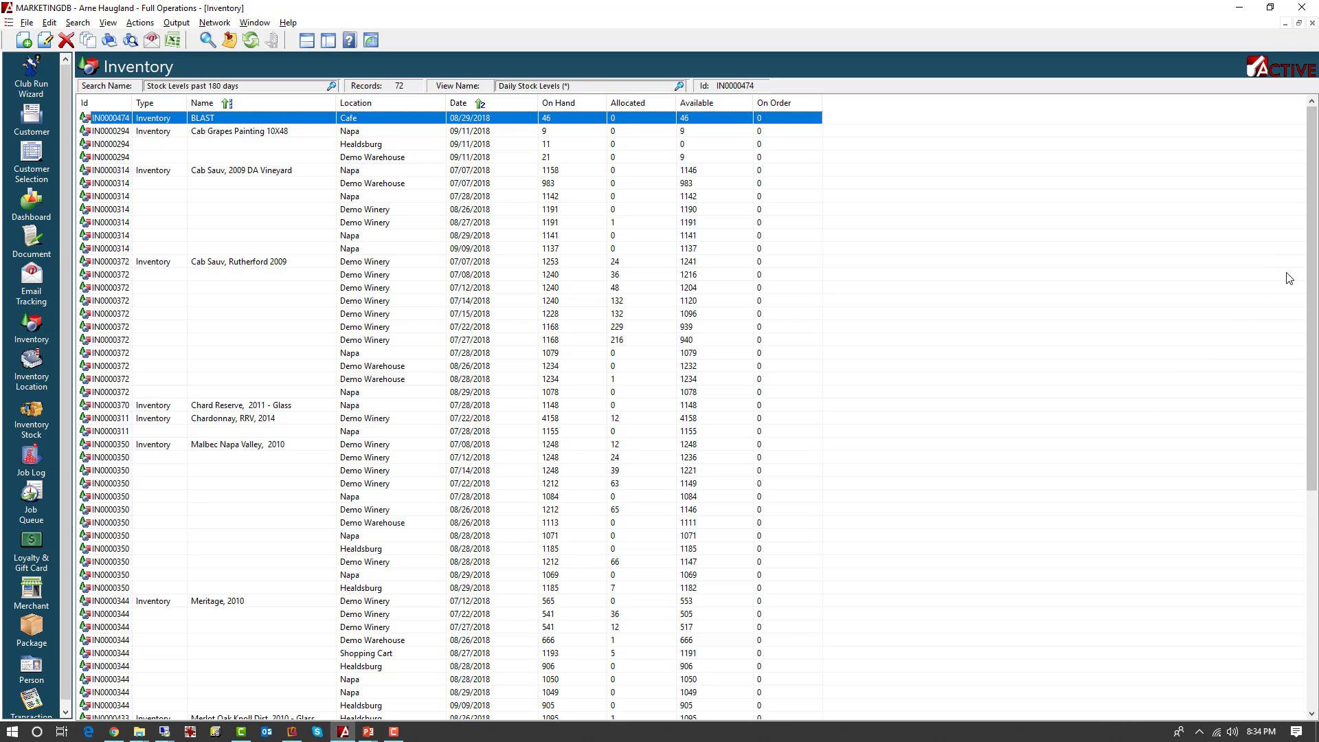
left_click_drag(1313, 278, 1279, 479)
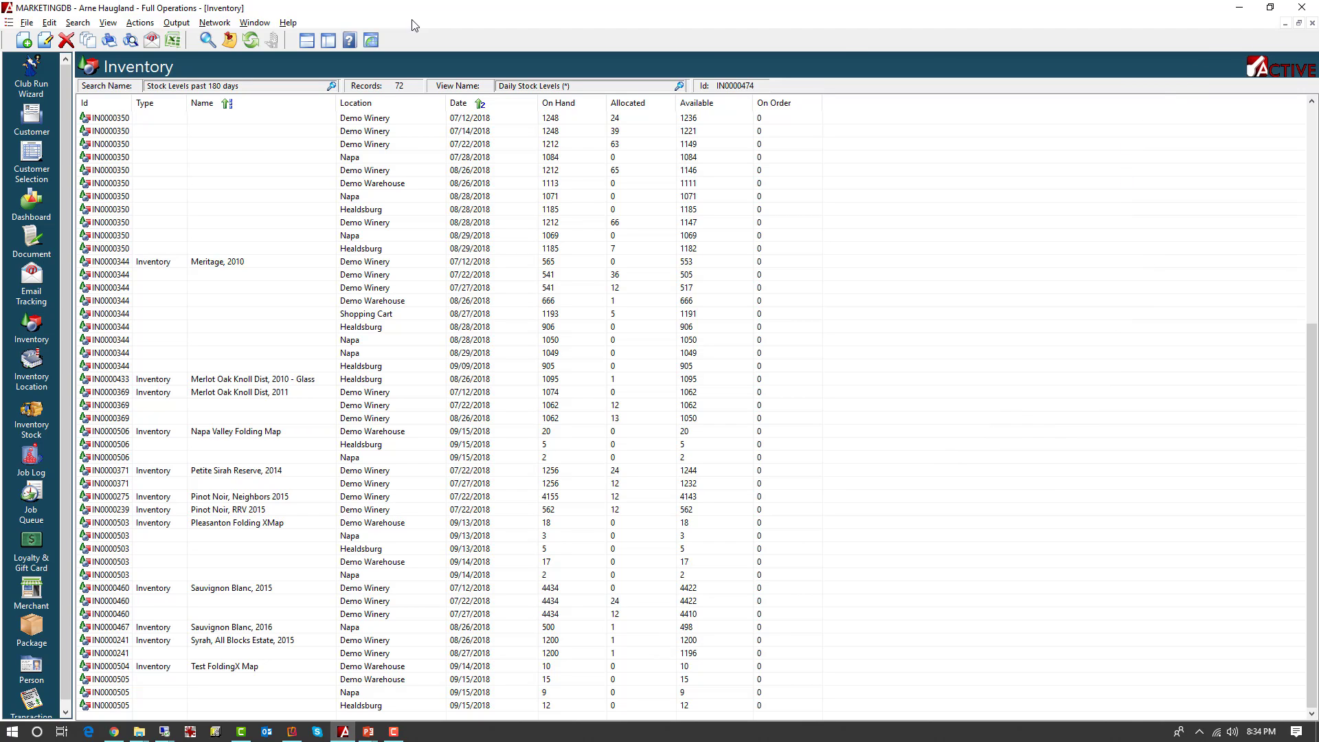
Bring up the Inventory Transaction list and check which saved searches it offers
left_click(259, 26)
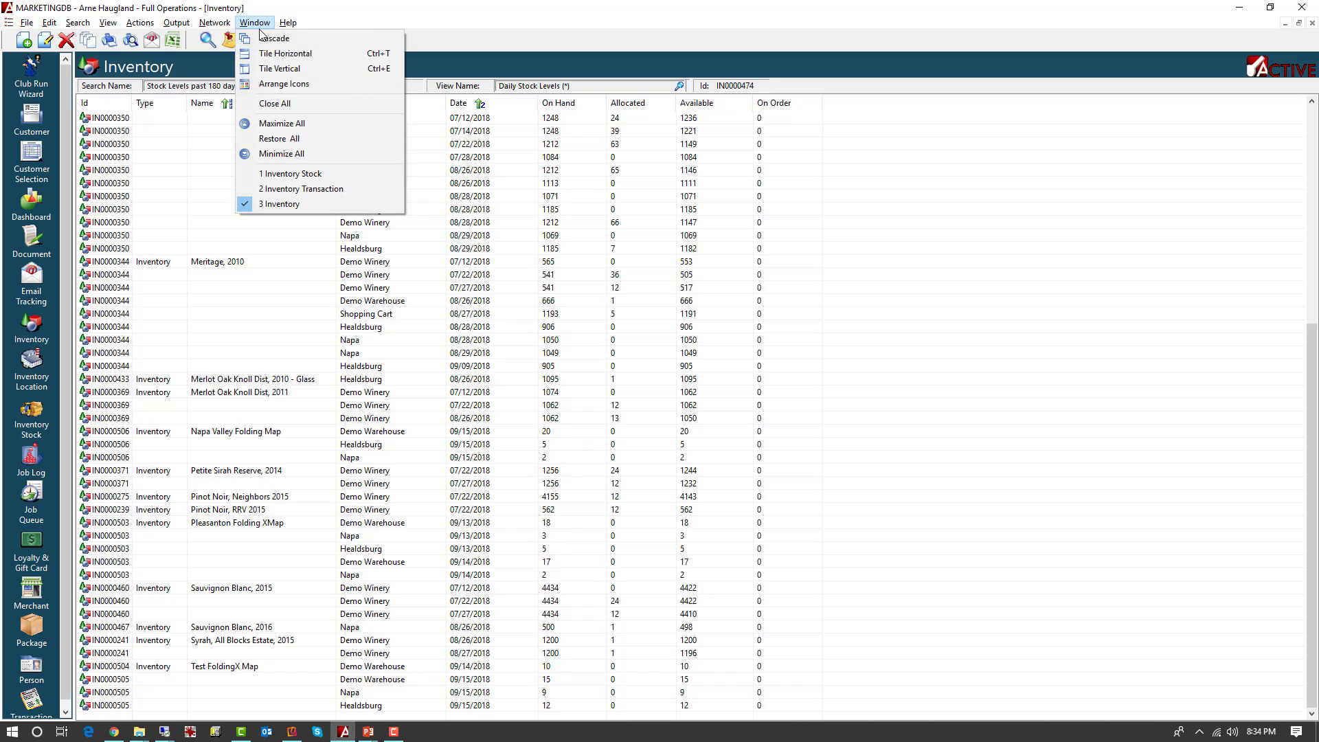
left_click(288, 188)
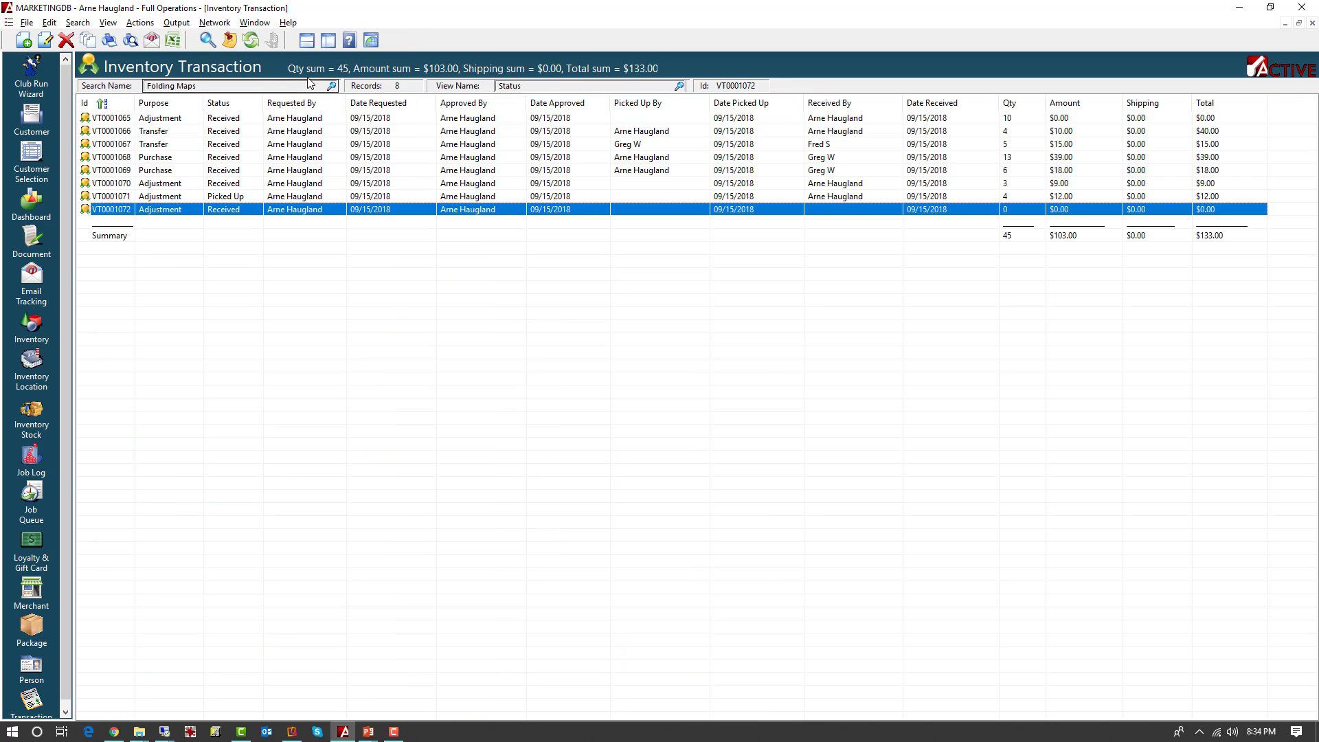
left_click(333, 89)
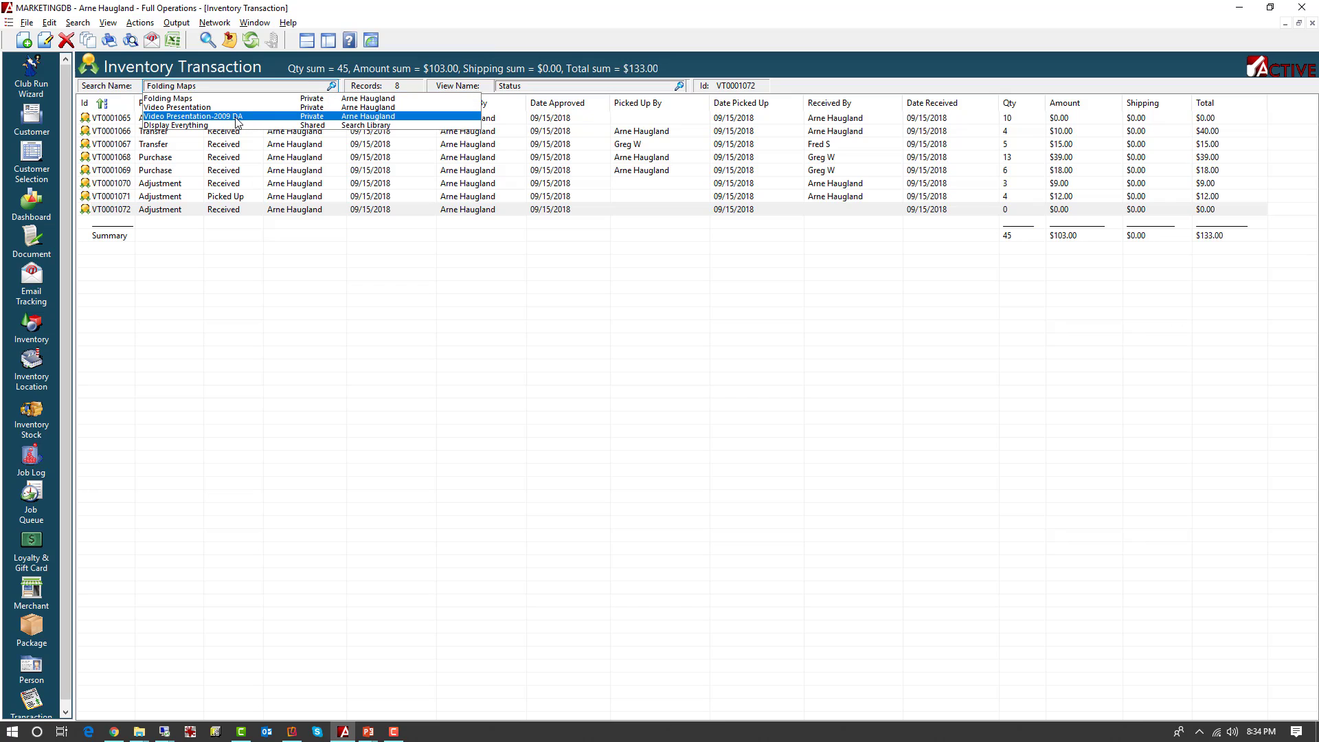
left_click(332, 86)
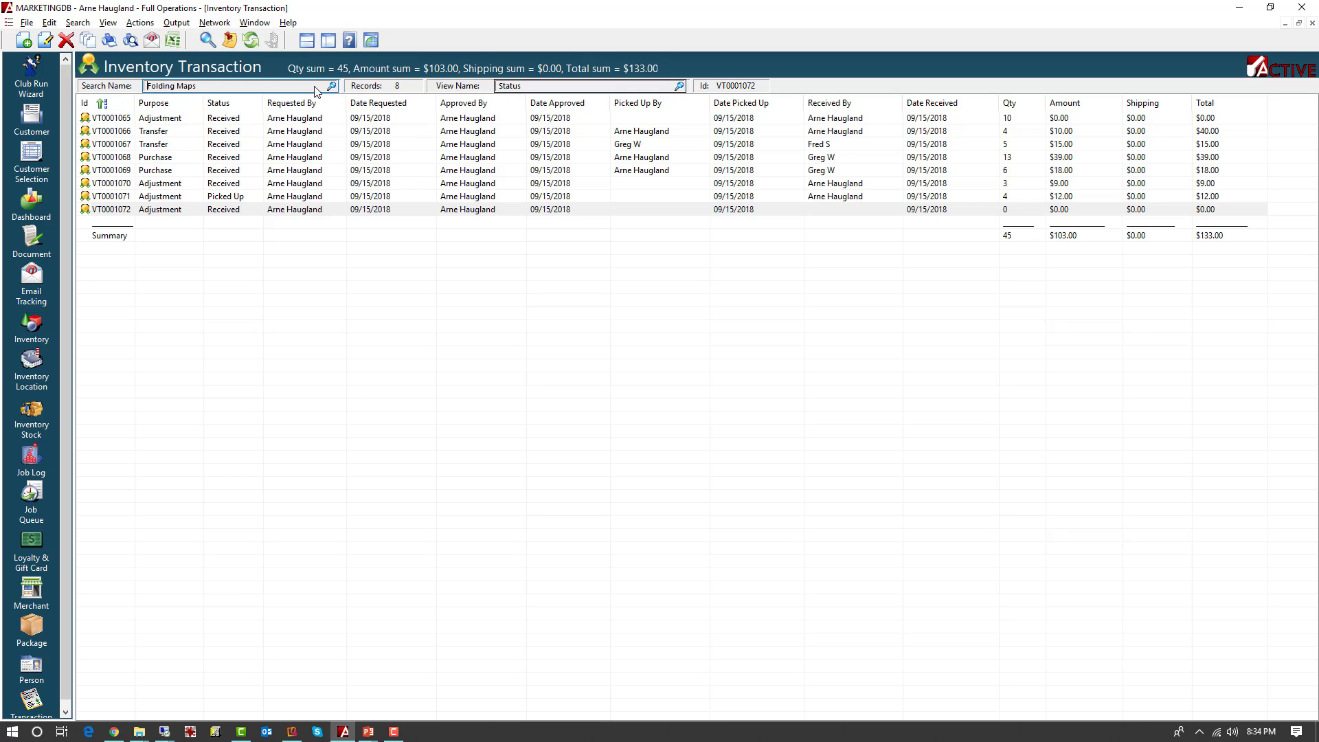
Show the "Stock Levels past 180 days" search of the Inventory Stock list in the Daily Stock Levels (*) view, sorted by date
left_click(254, 22)
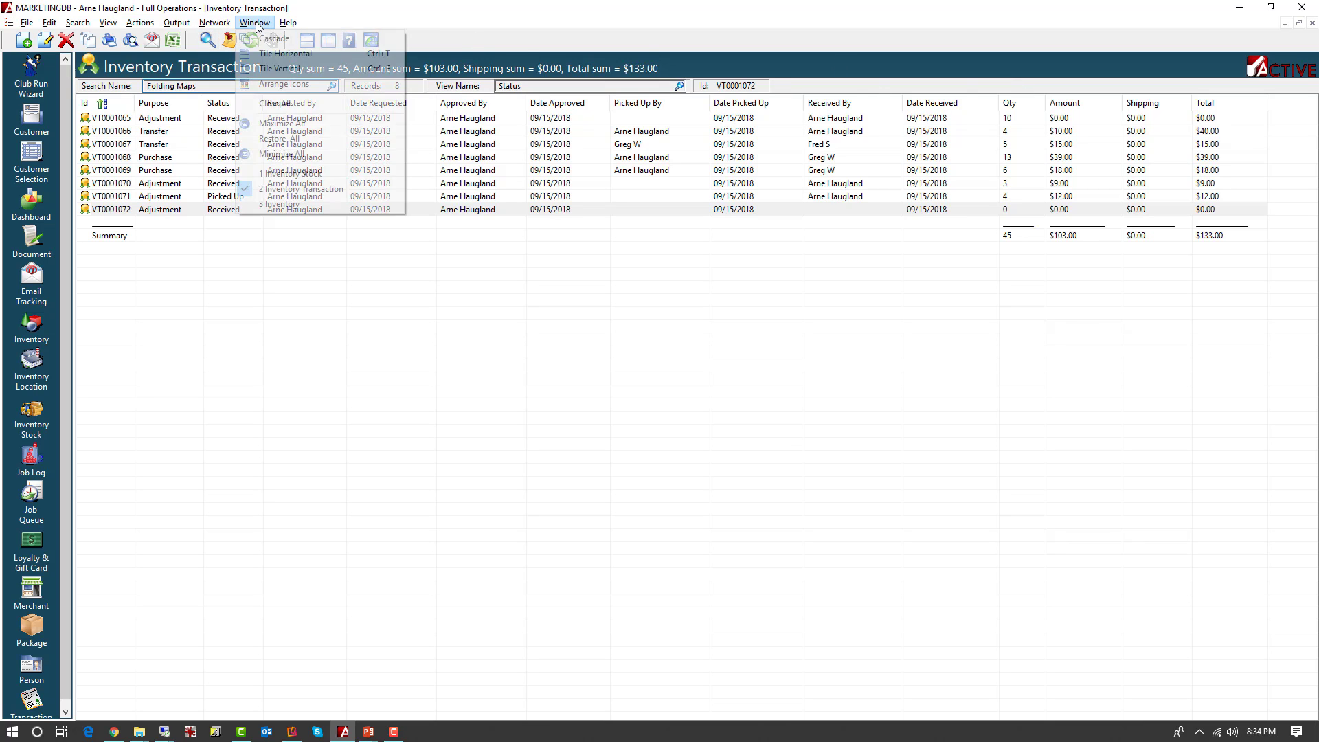
left_click(302, 174)
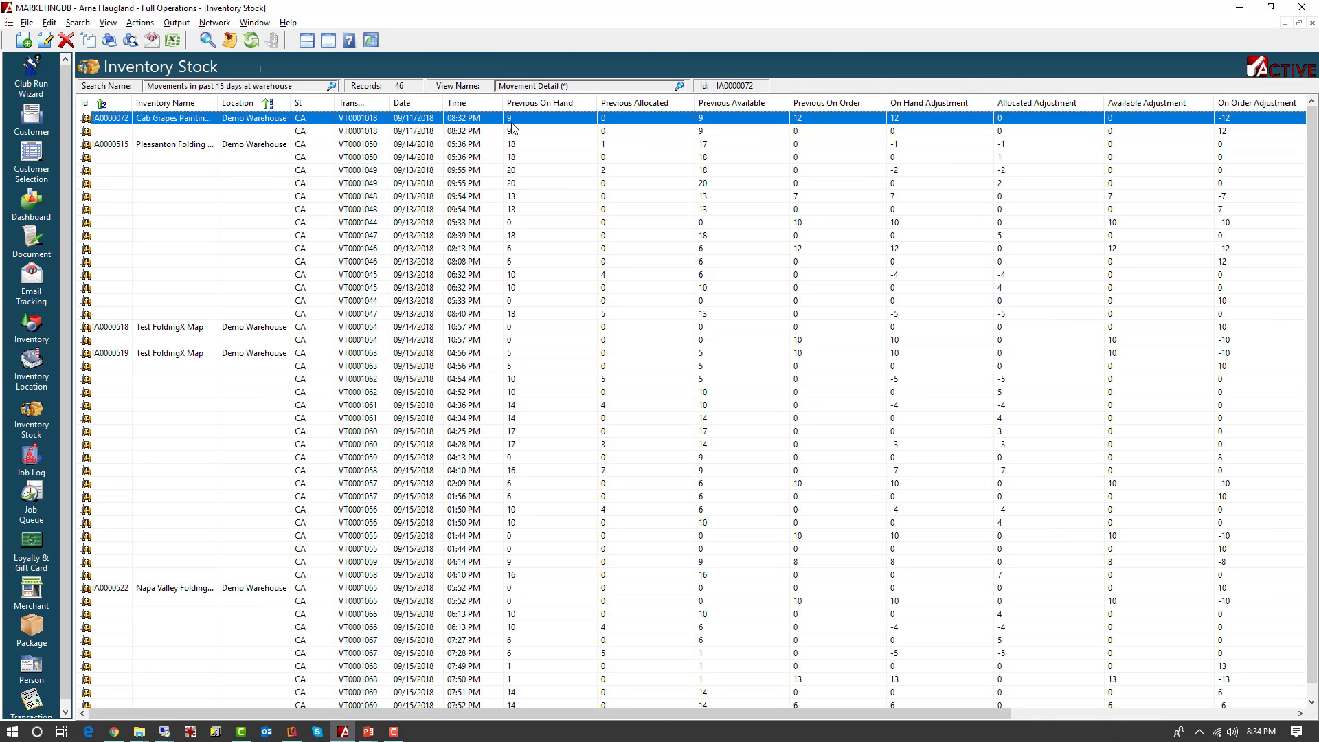
left_click(332, 86)
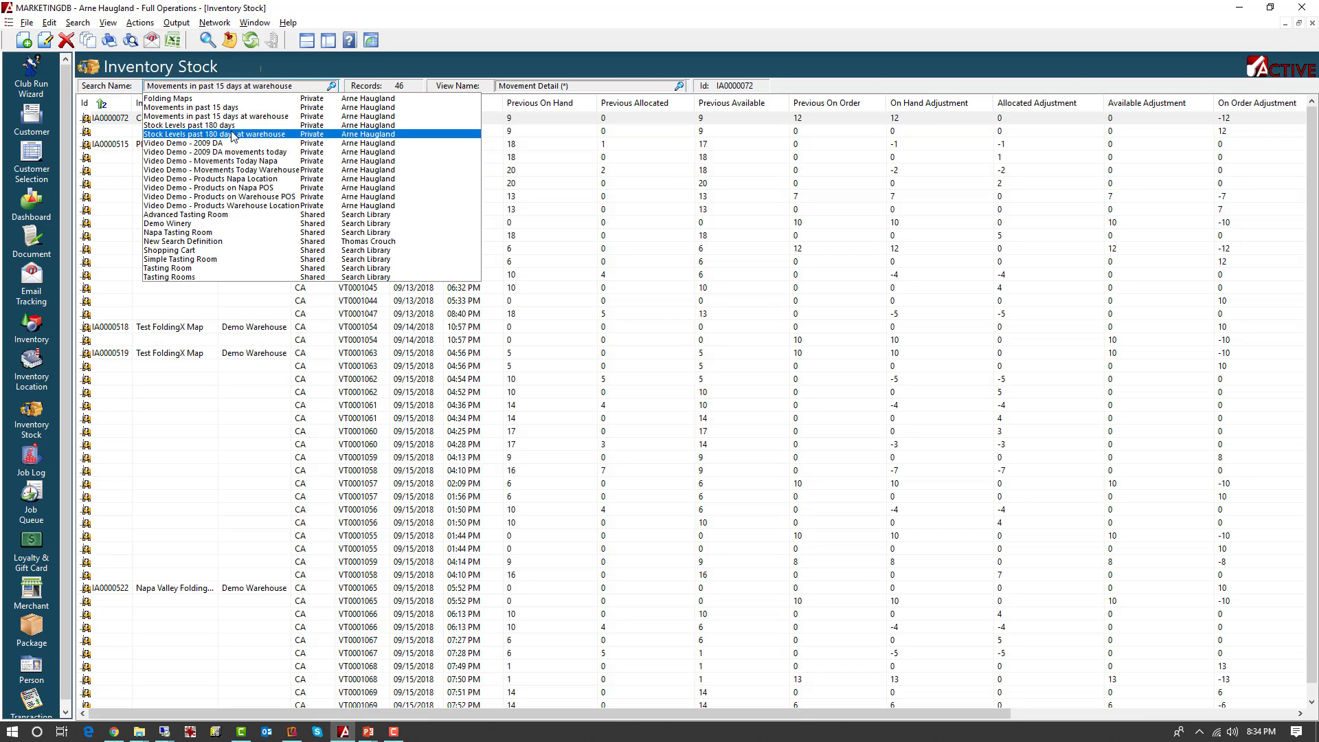
left_click(200, 125)
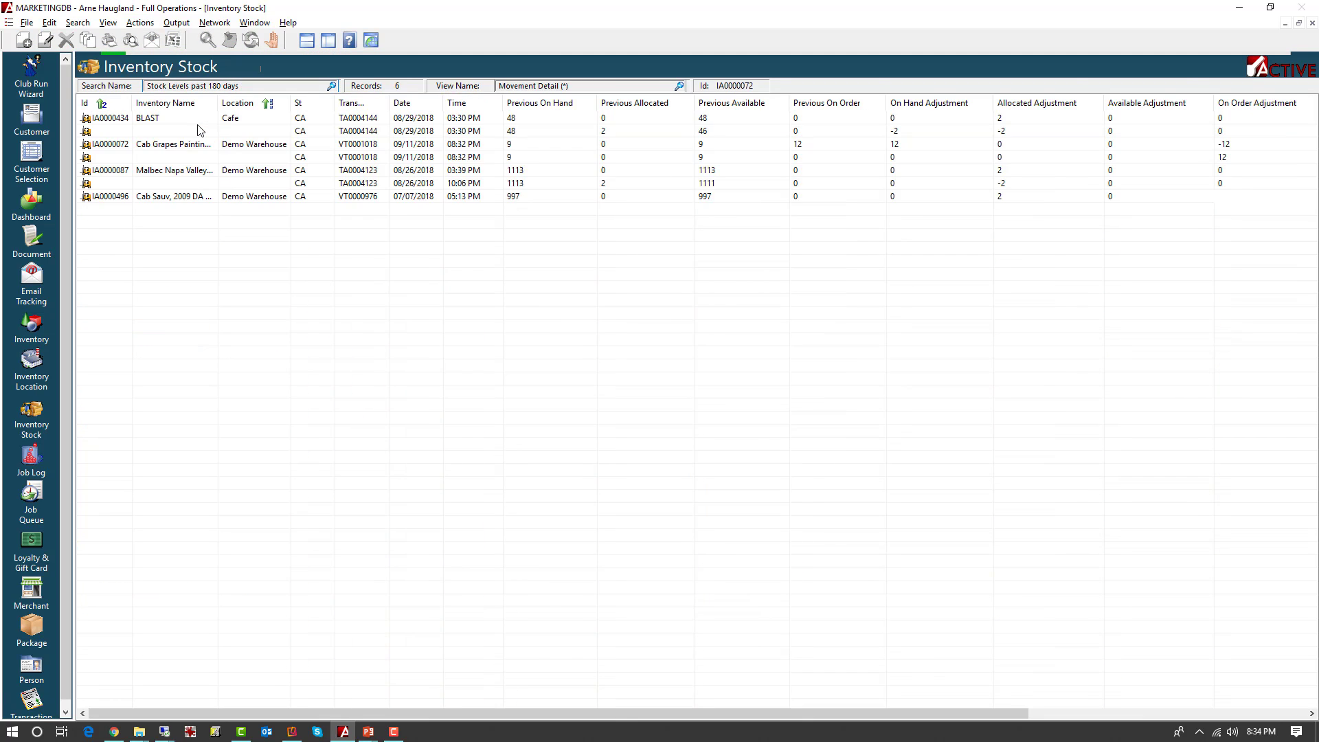
left_click(679, 86)
left_click(560, 116)
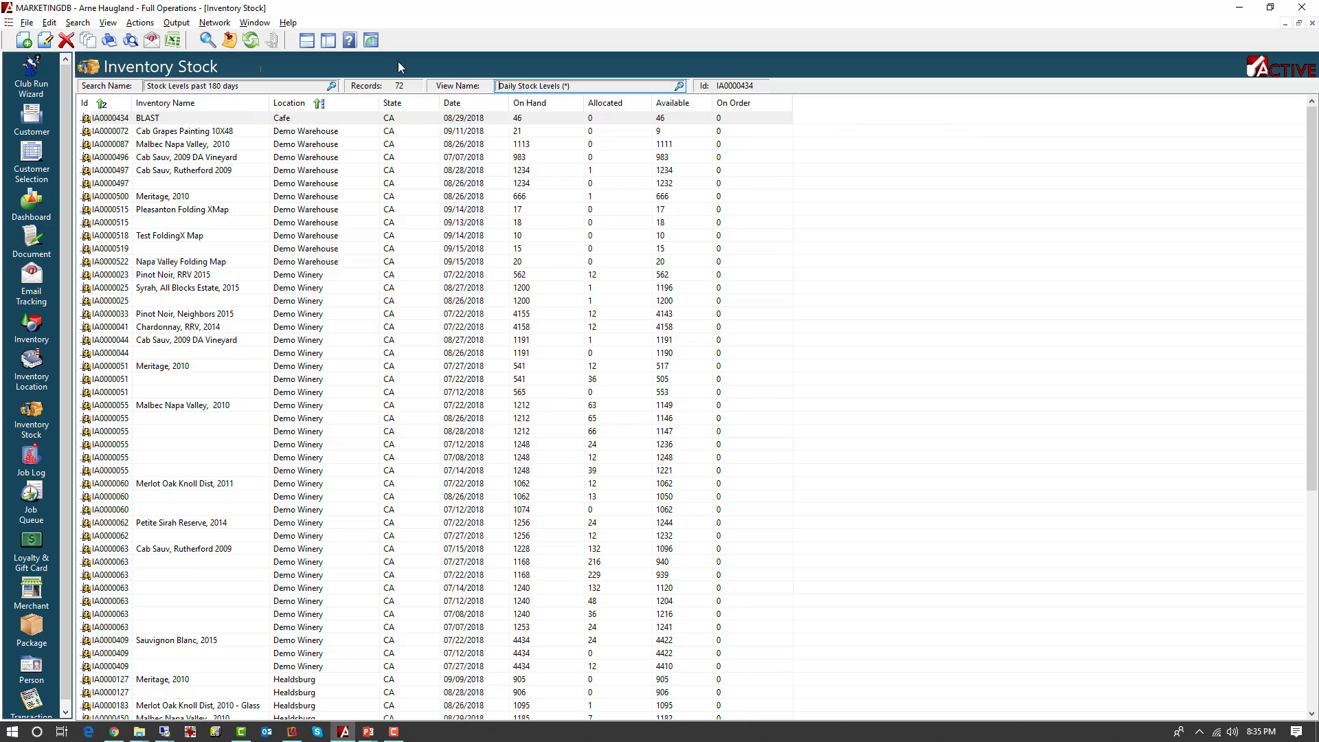
left_click(468, 112)
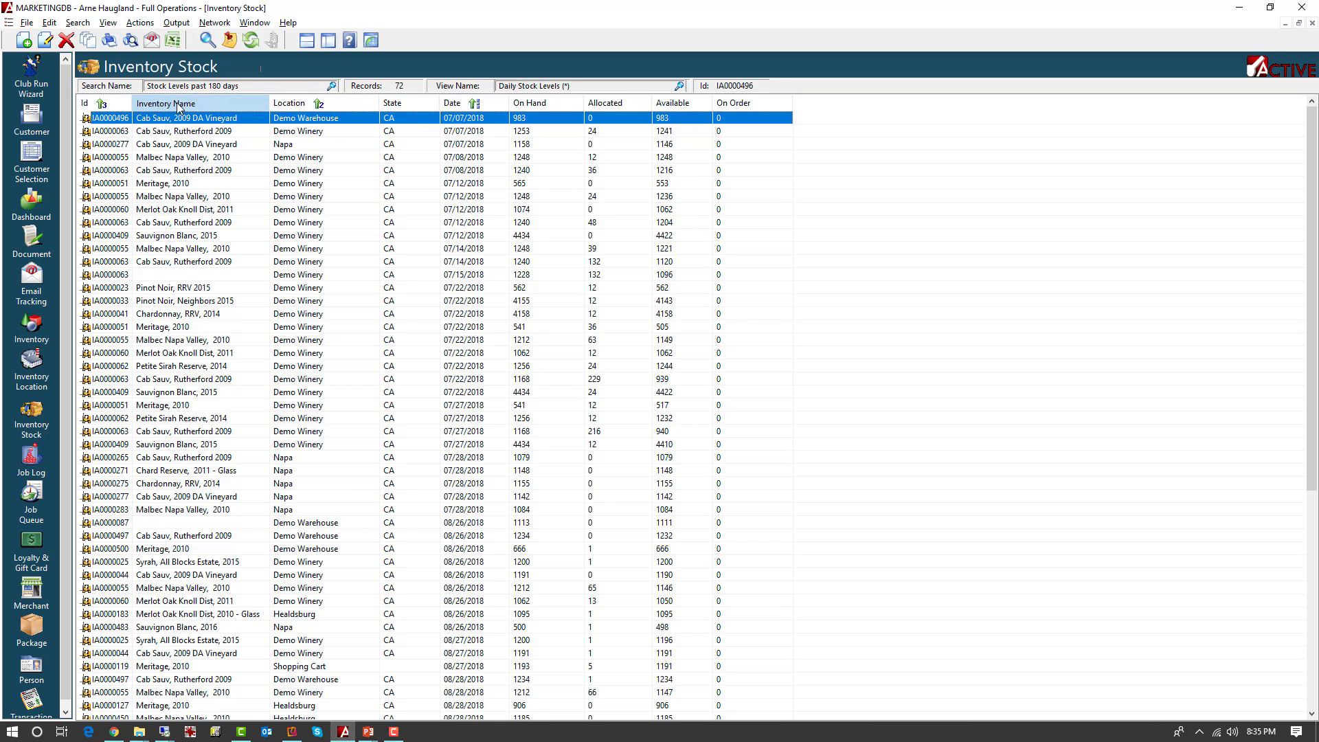
Sort the Inventory Stock records by inventory name, review them, and switch to the "Stock Levels past 180 days at warehouse" search
left_click(156, 110)
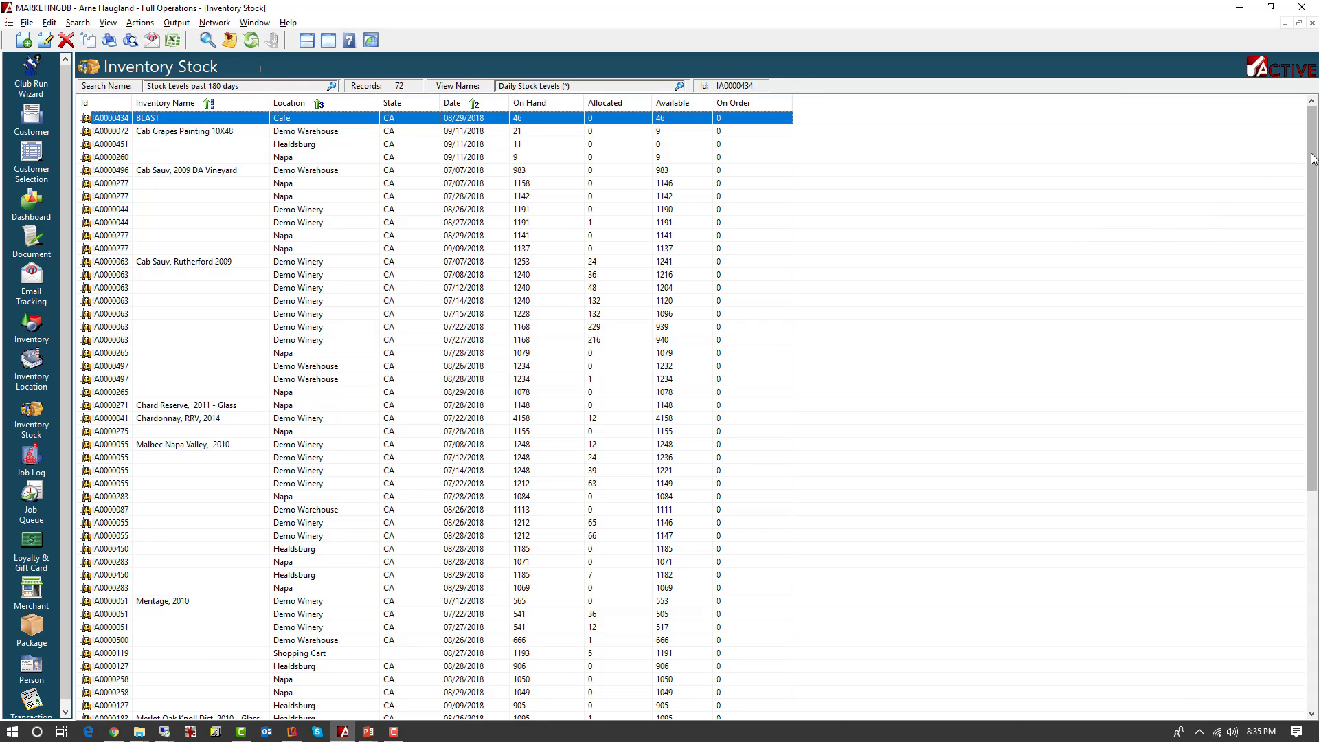
mouse_move(1309, 162)
left_mouse_down()
mouse_move(1289, 273)
mouse_move(1240, 403)
mouse_move(1291, 275)
mouse_move(1302, 175)
left_mouse_up()
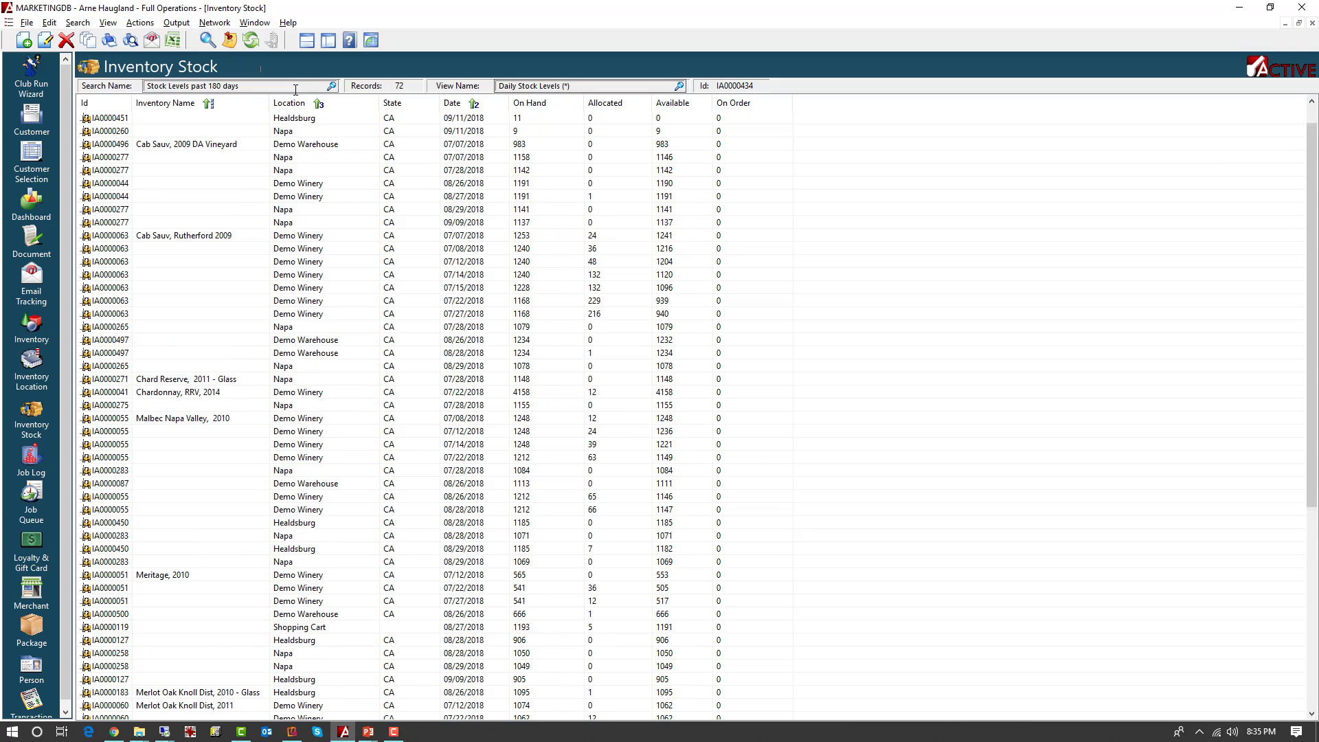
left_click(332, 88)
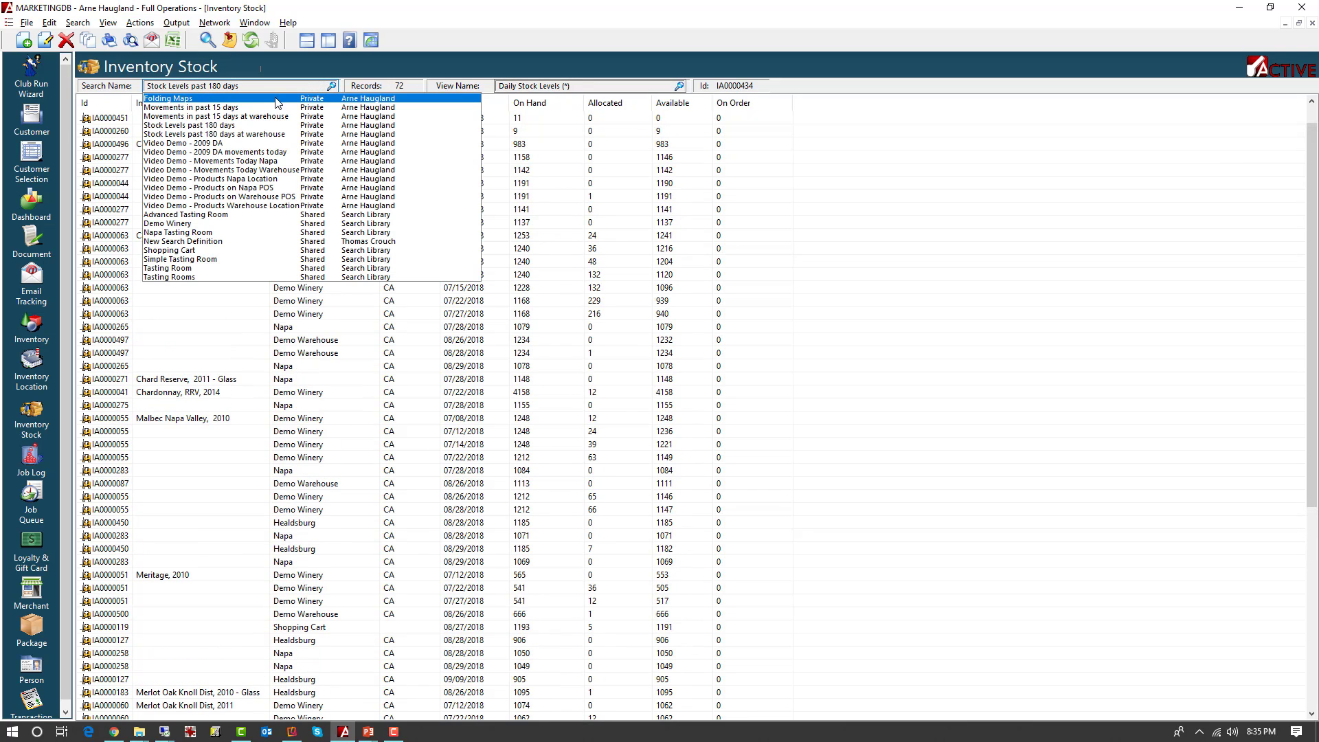
left_click(215, 134)
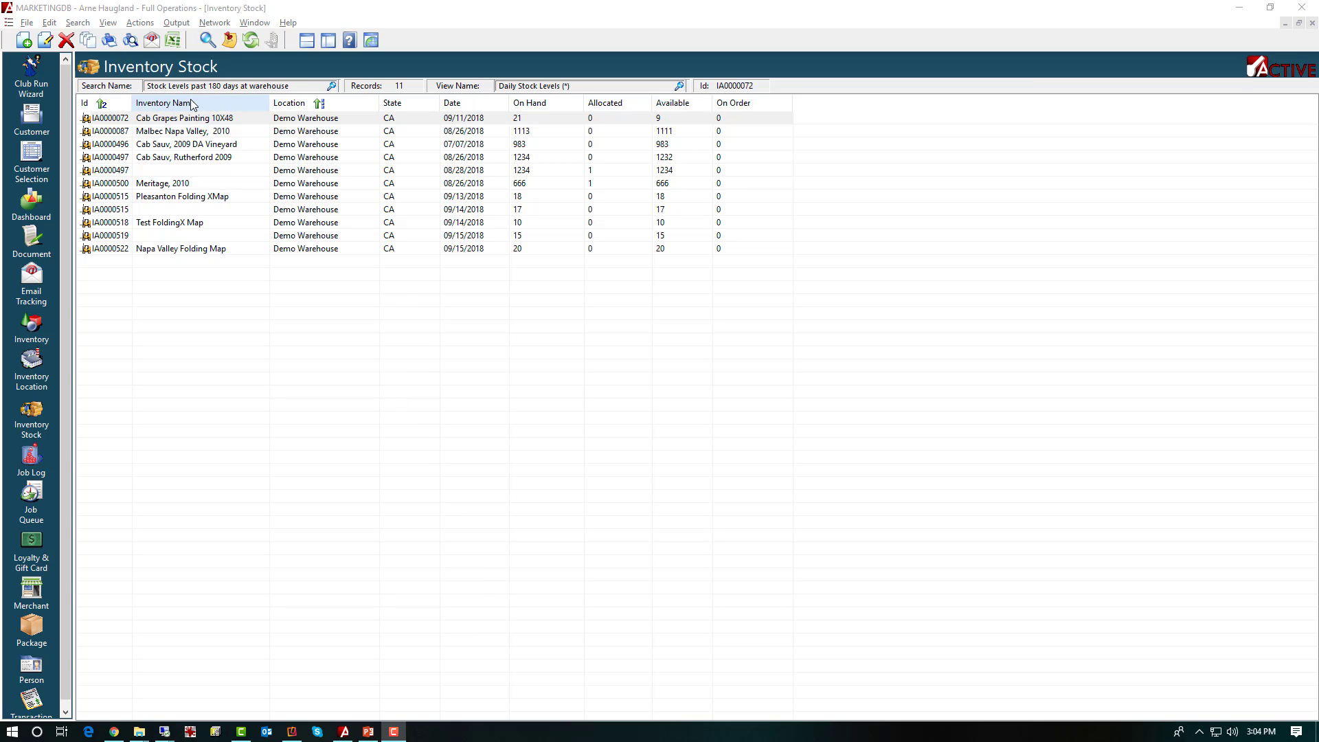
Examine the location, inventory type and stock level date criteria of the "Stock Levels past 180 days at warehouse" search without changing them
left_click(305, 86)
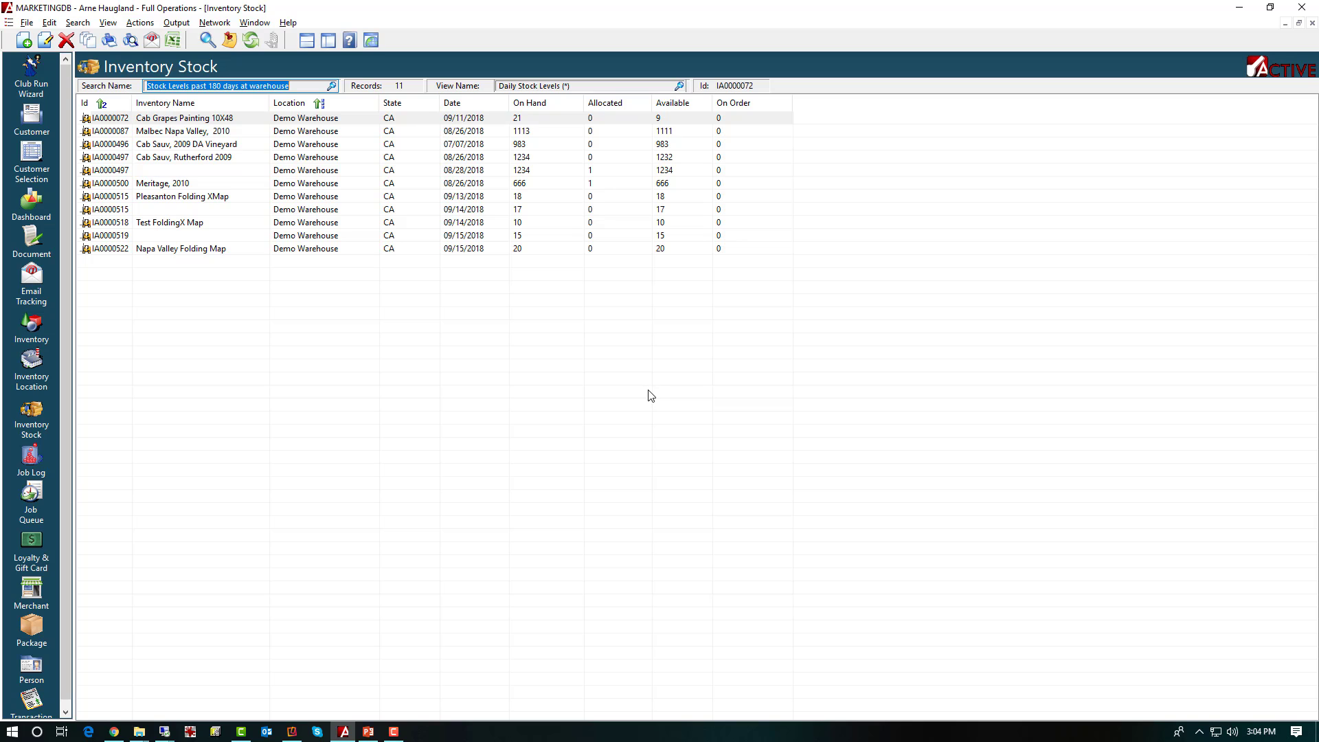
left_click(209, 43)
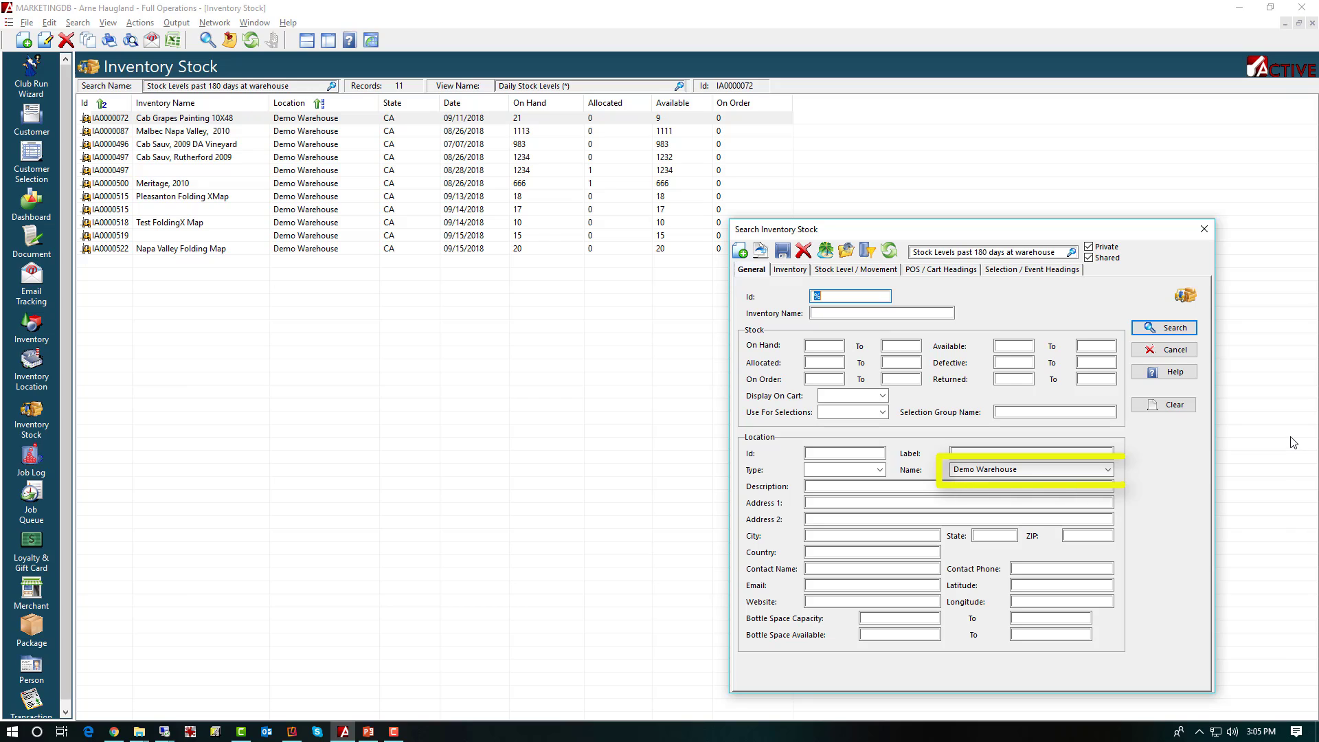
left_click(792, 269)
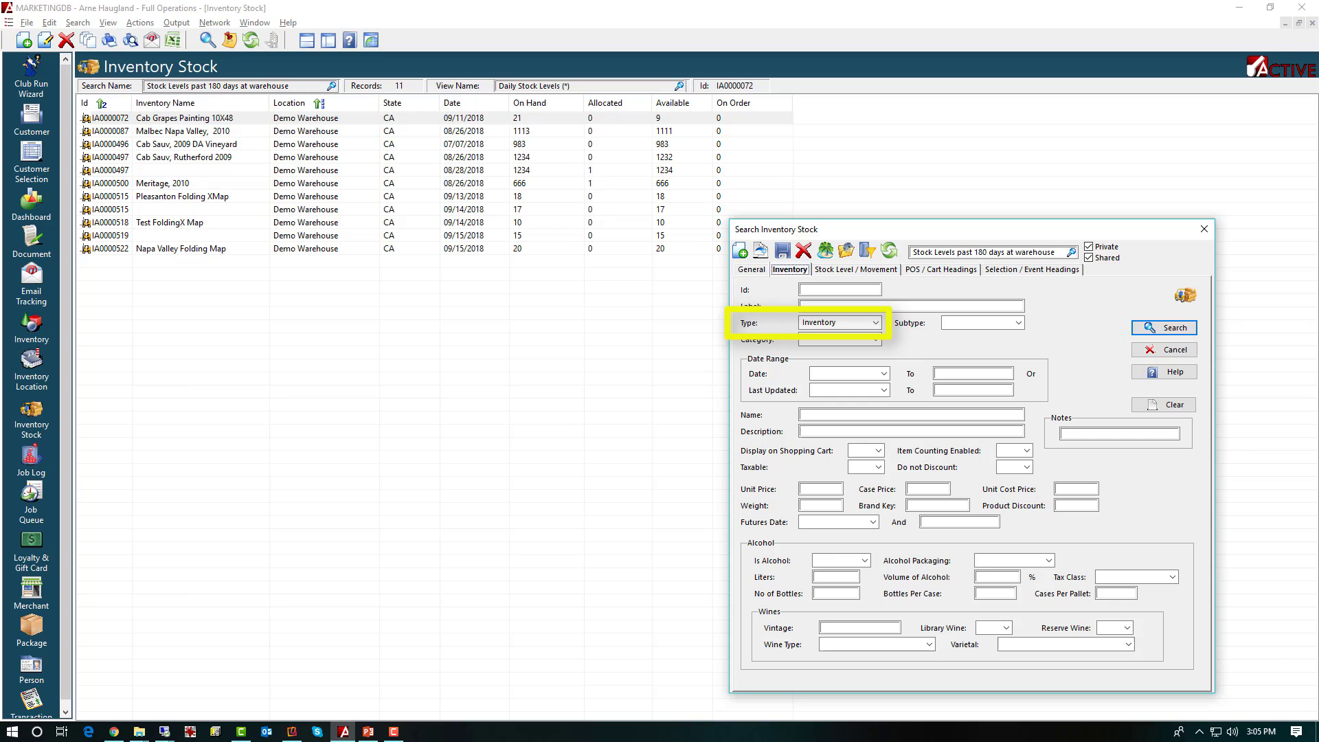
left_click(836, 272)
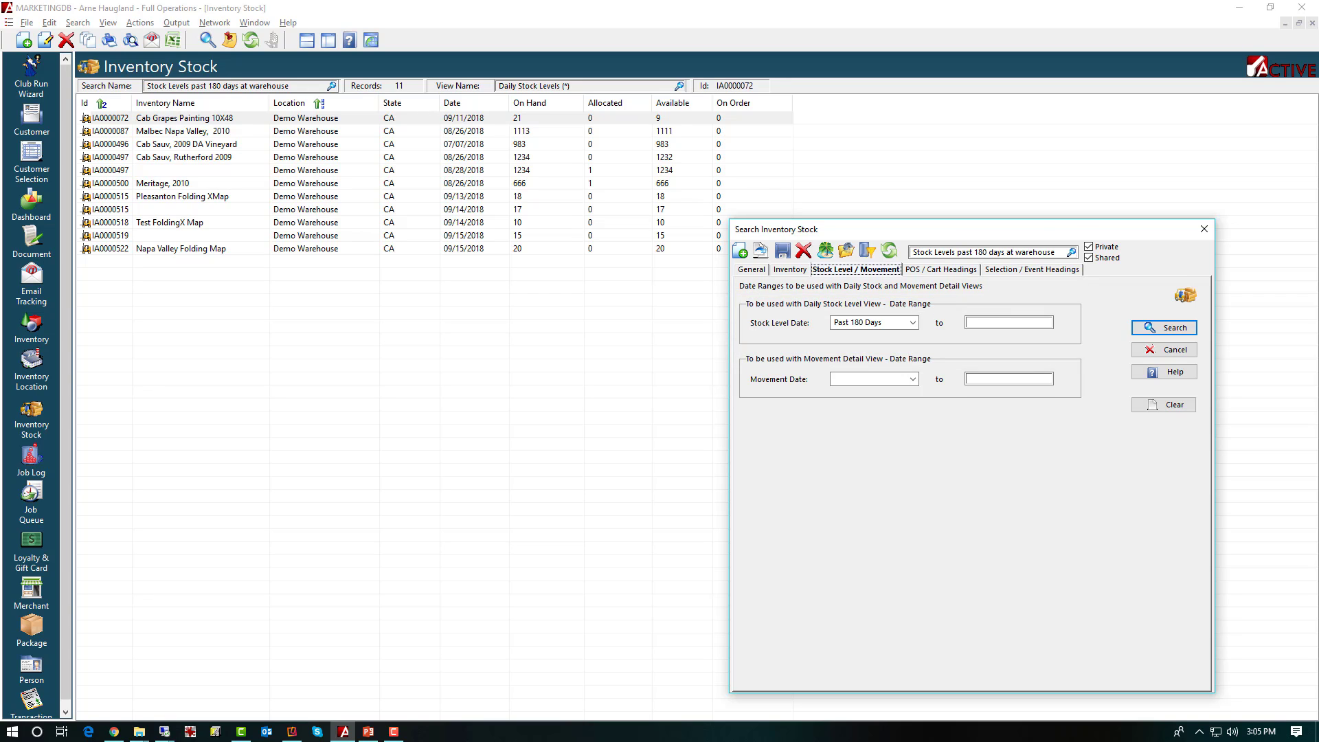
left_click(1175, 350)
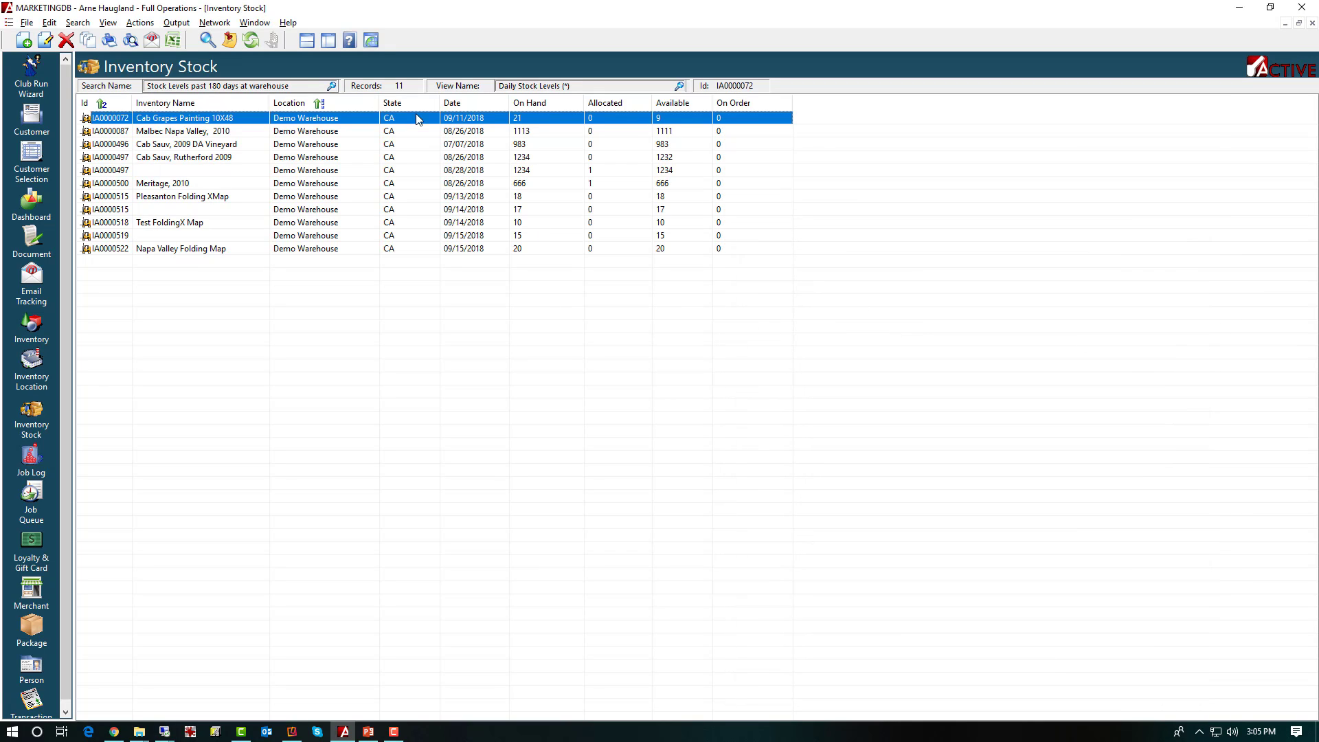
Show the "Stock Levels past 180 days" search in Inventory Stock and examine its stock level date, inventory and location criteria
left_click(330, 85)
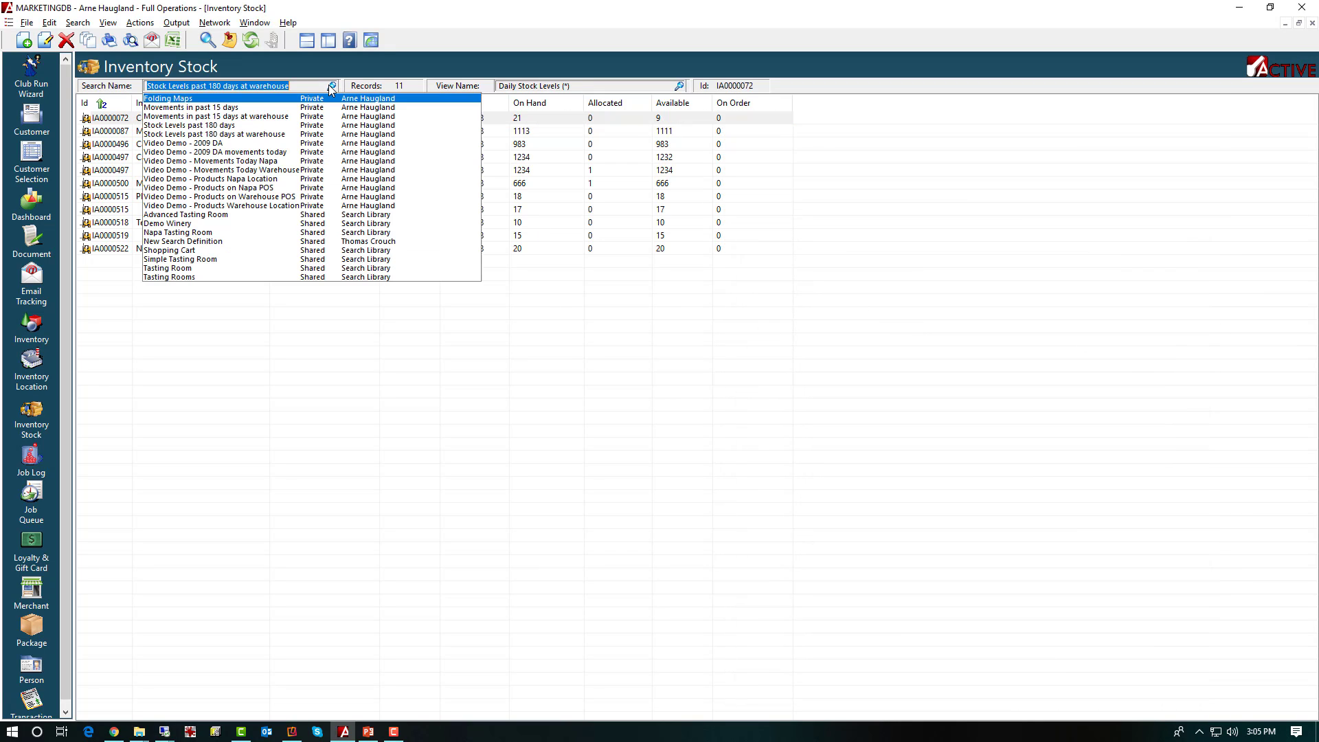
left_click(206, 127)
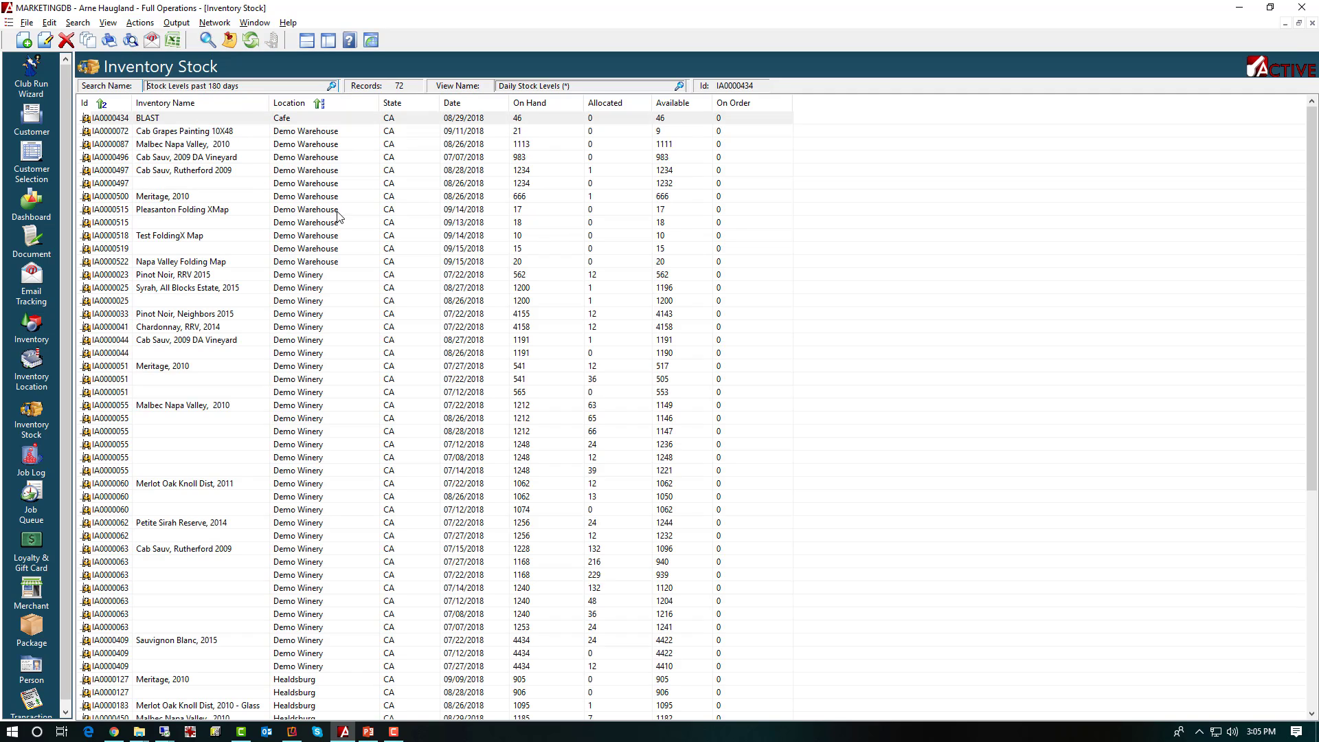
left_click(209, 39)
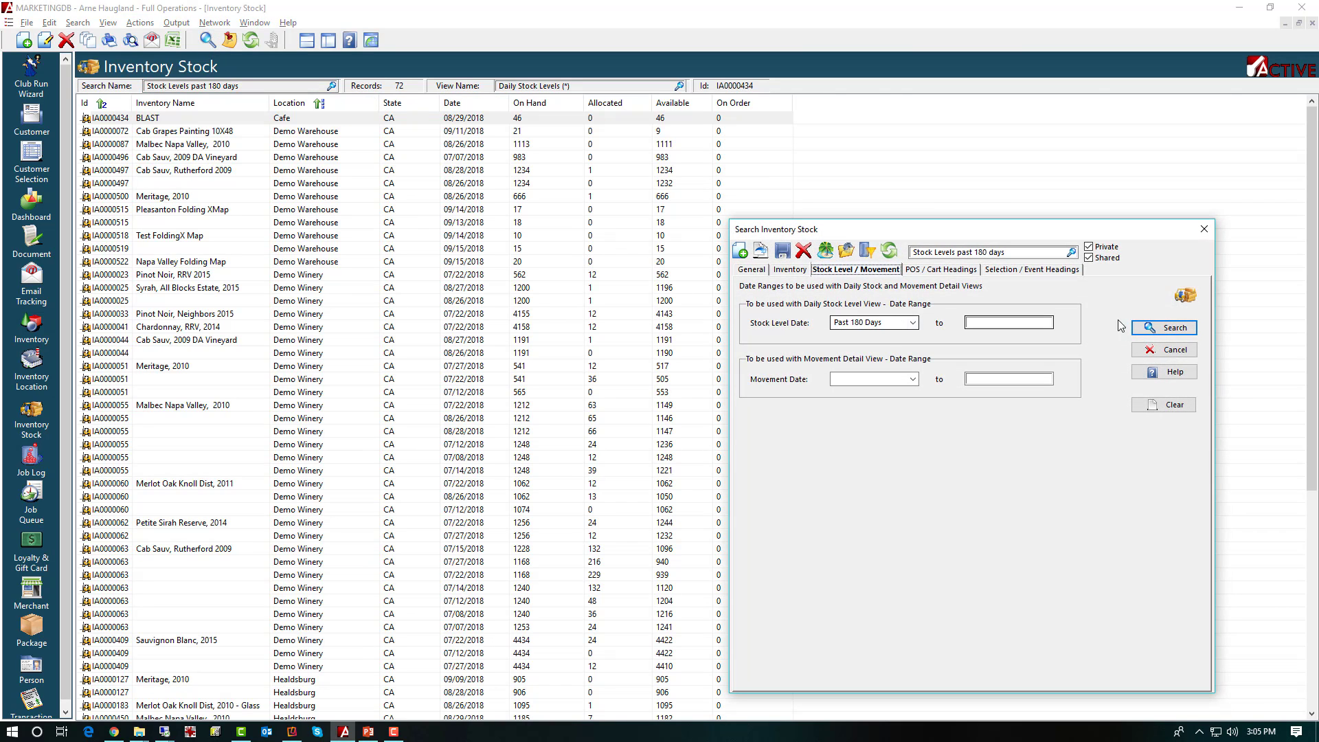
key("Left")
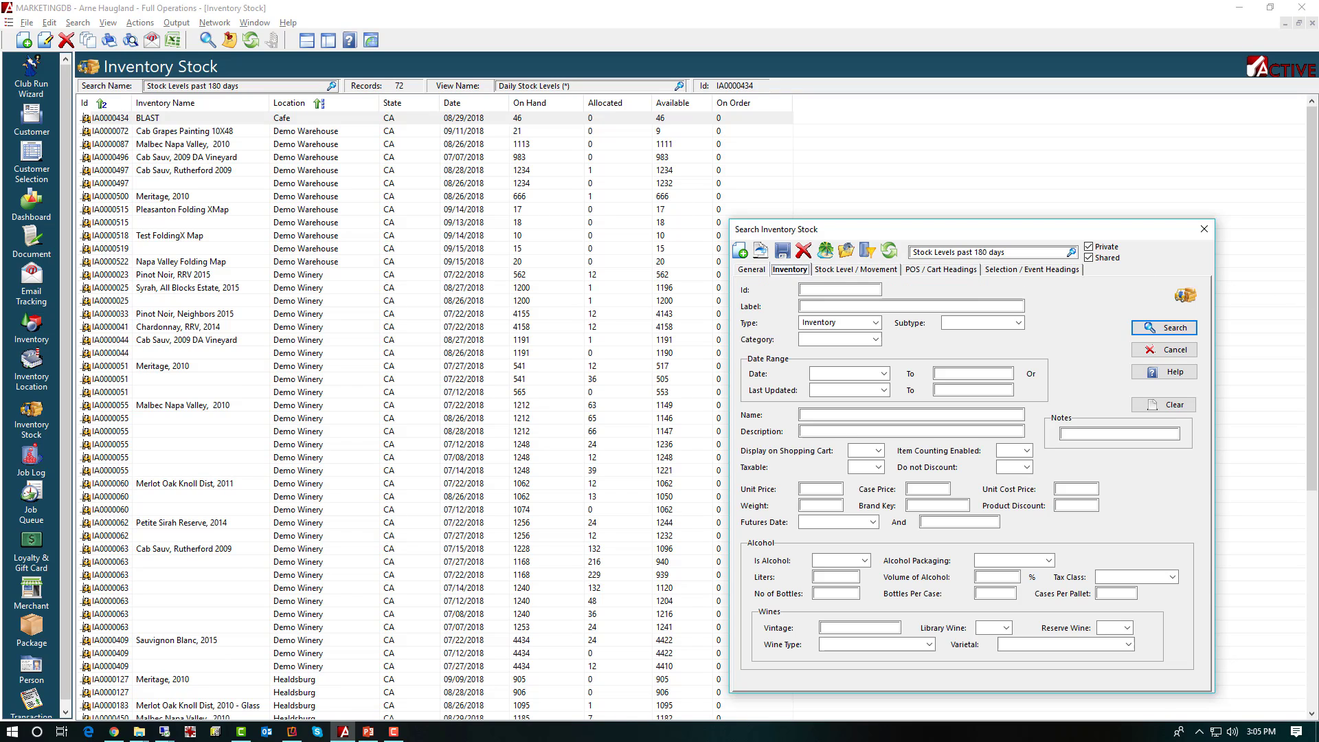
left_click(749, 271)
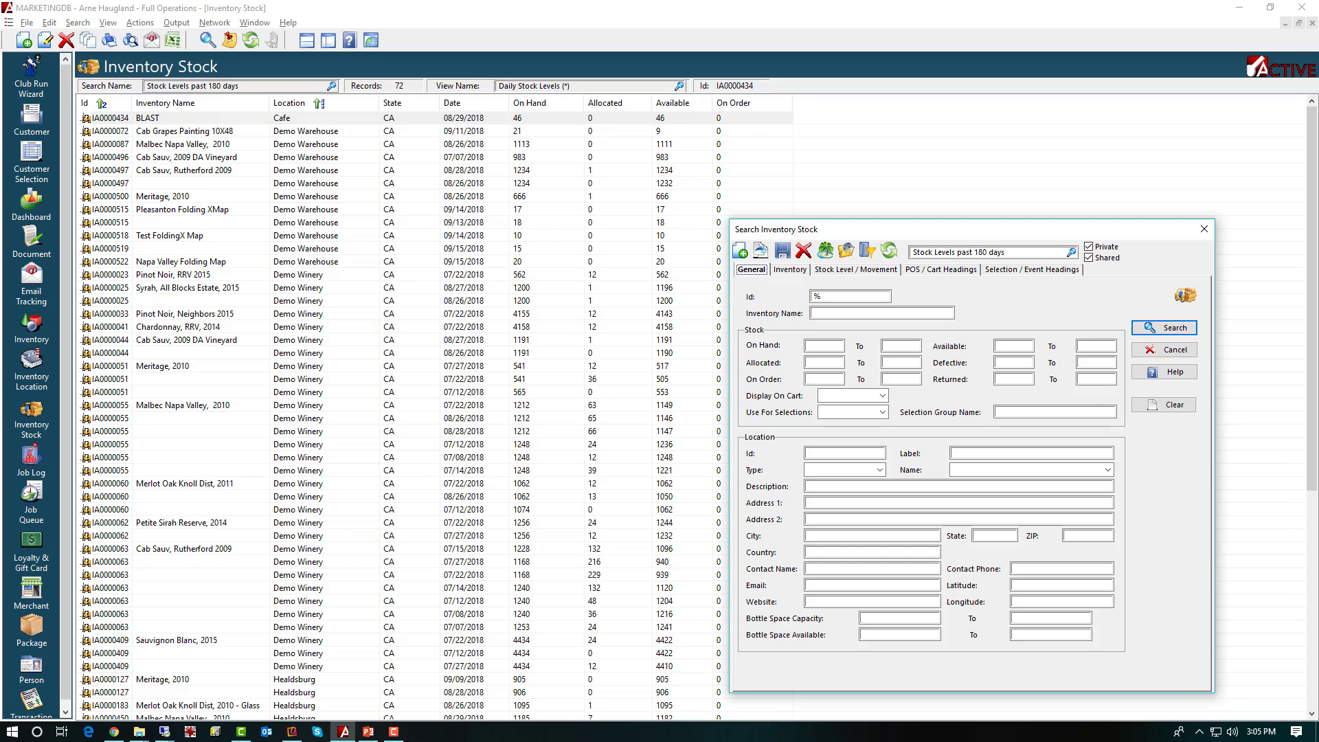
left_click(1172, 350)
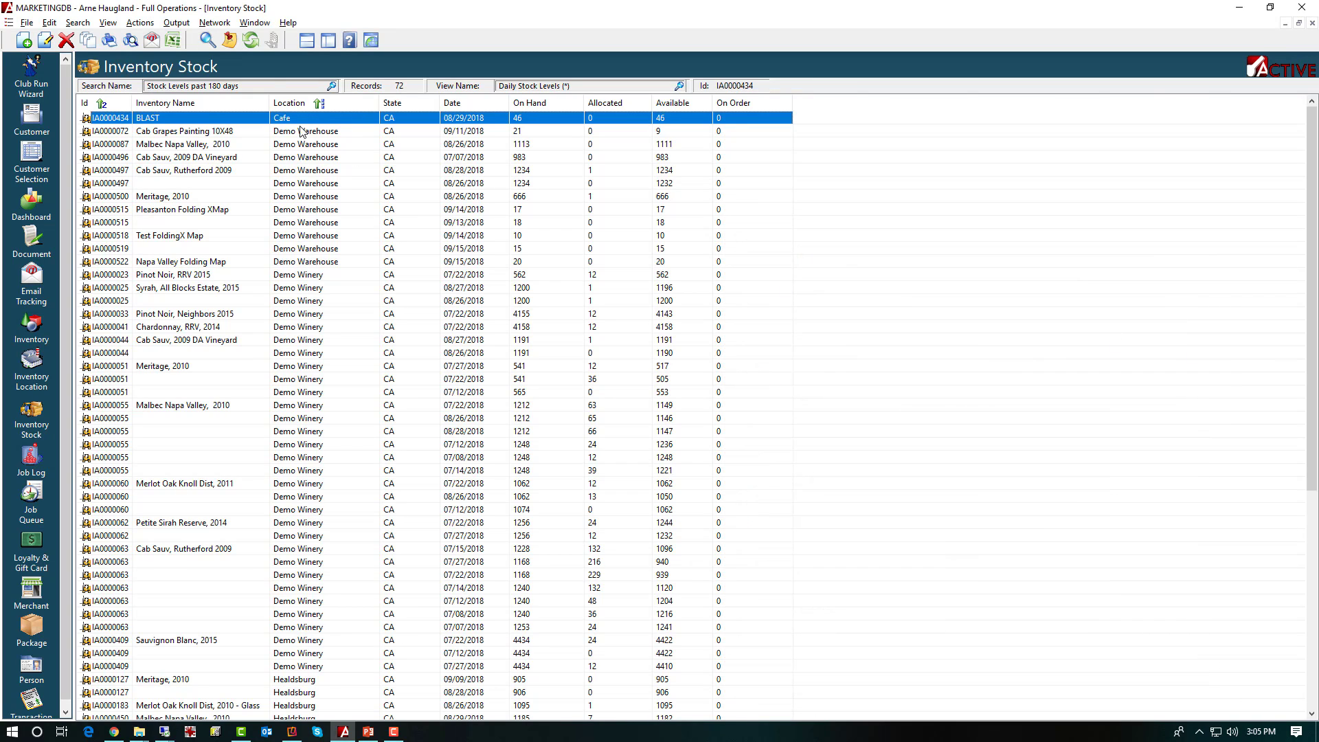
Show the "Movements in past 15 days" search in Inventory Stock and examine its general, inventory and movement date criteria
left_click(253, 85)
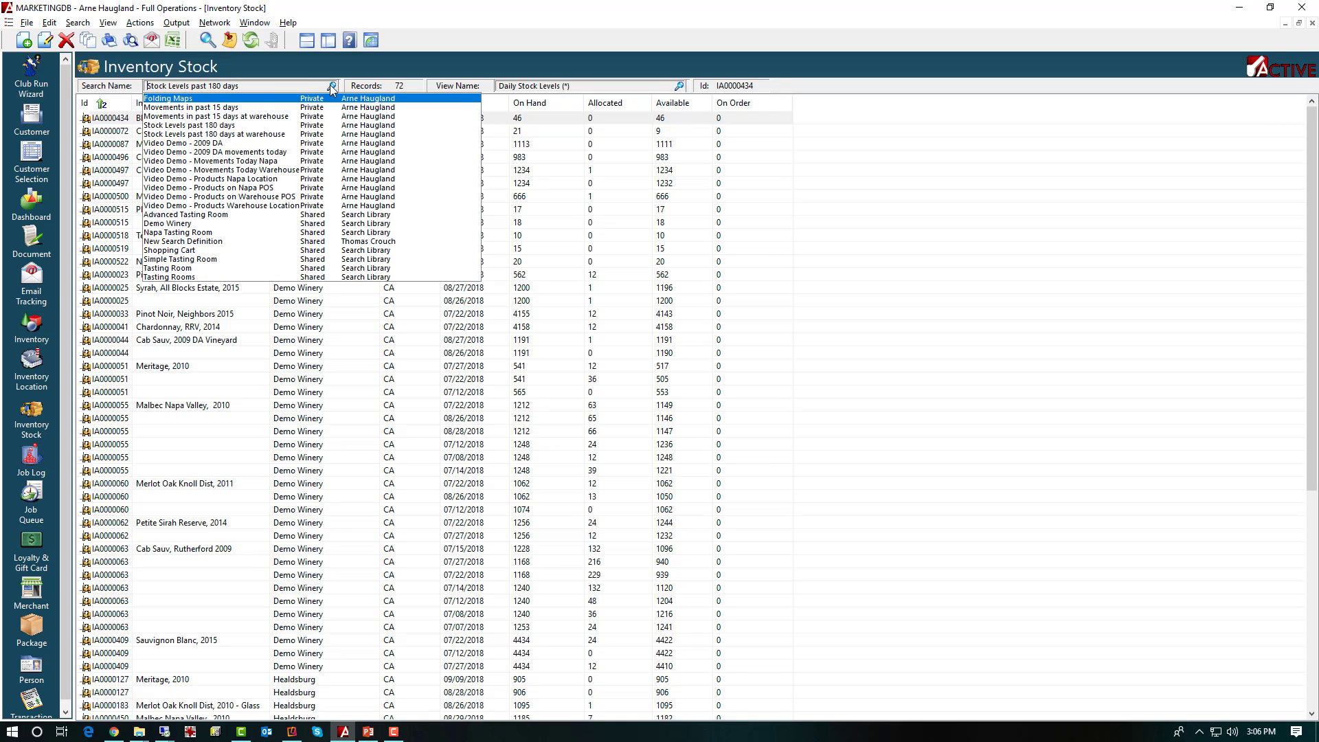
left_click(232, 108)
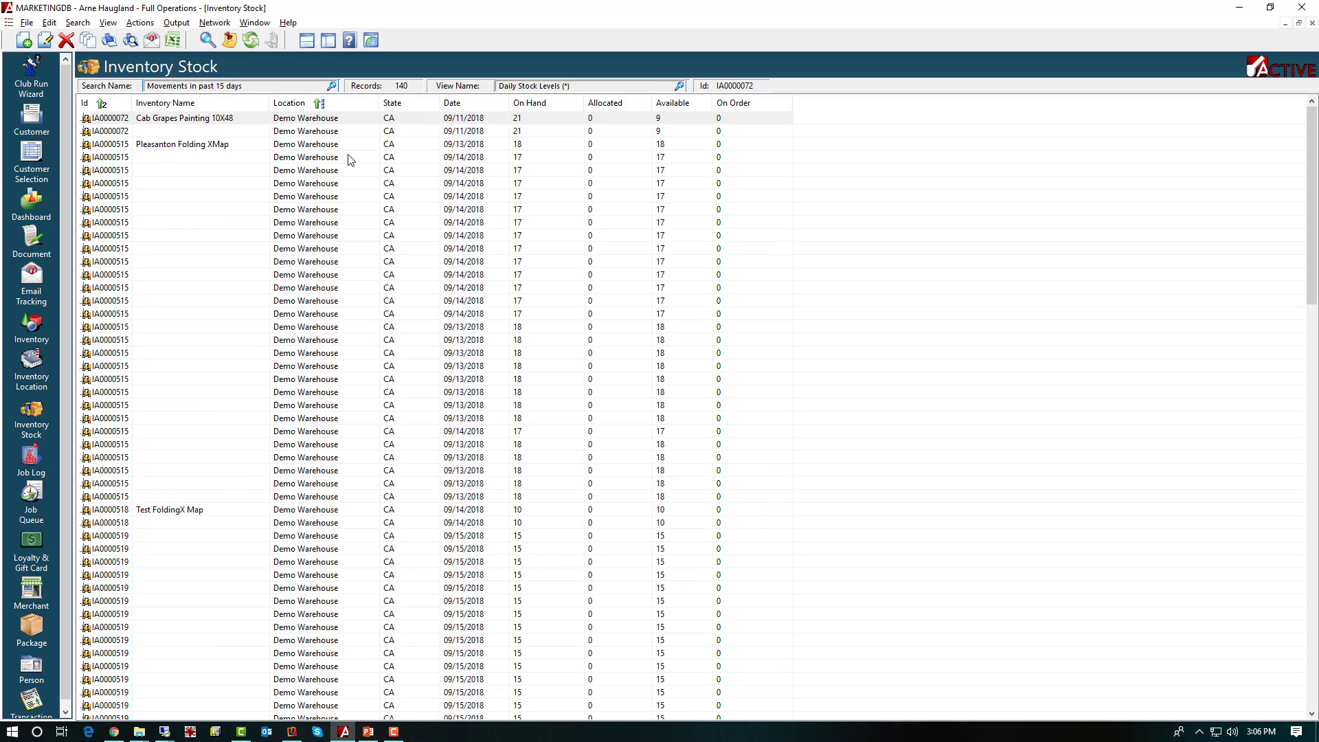
left_click(206, 43)
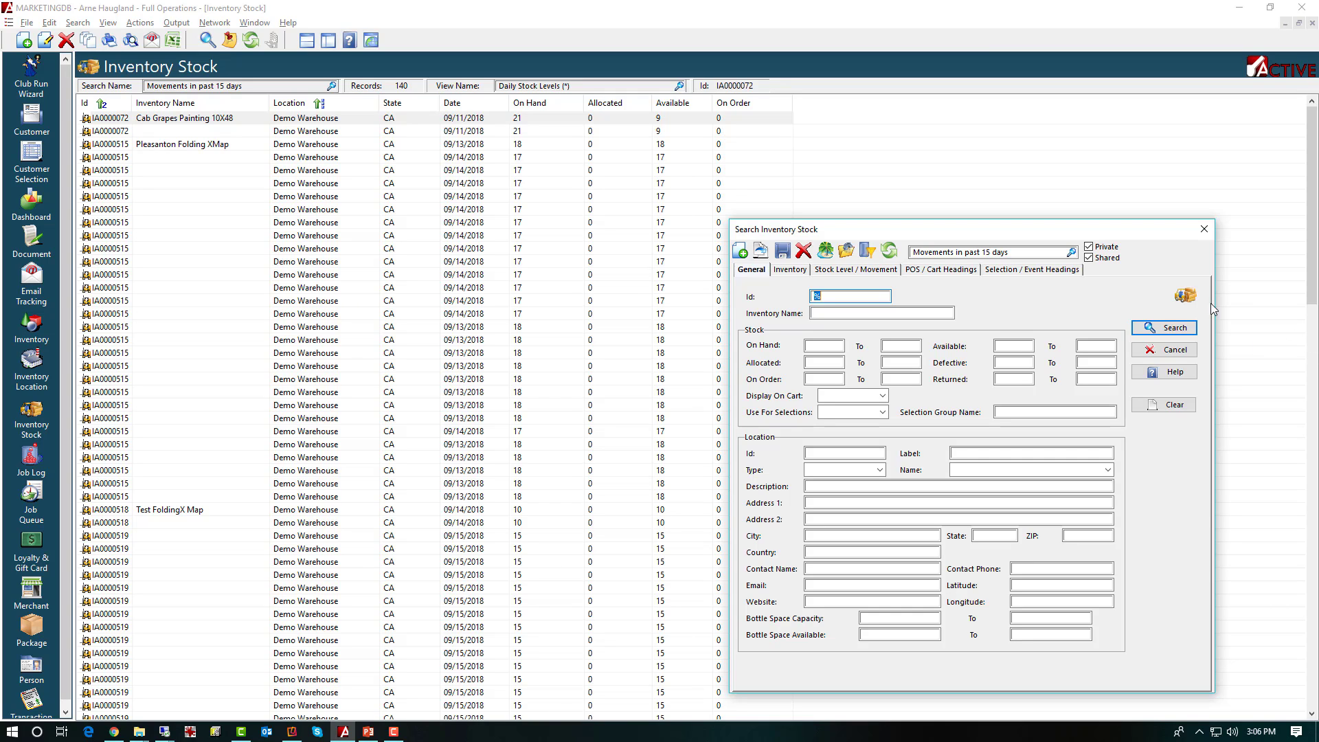
left_click(796, 272)
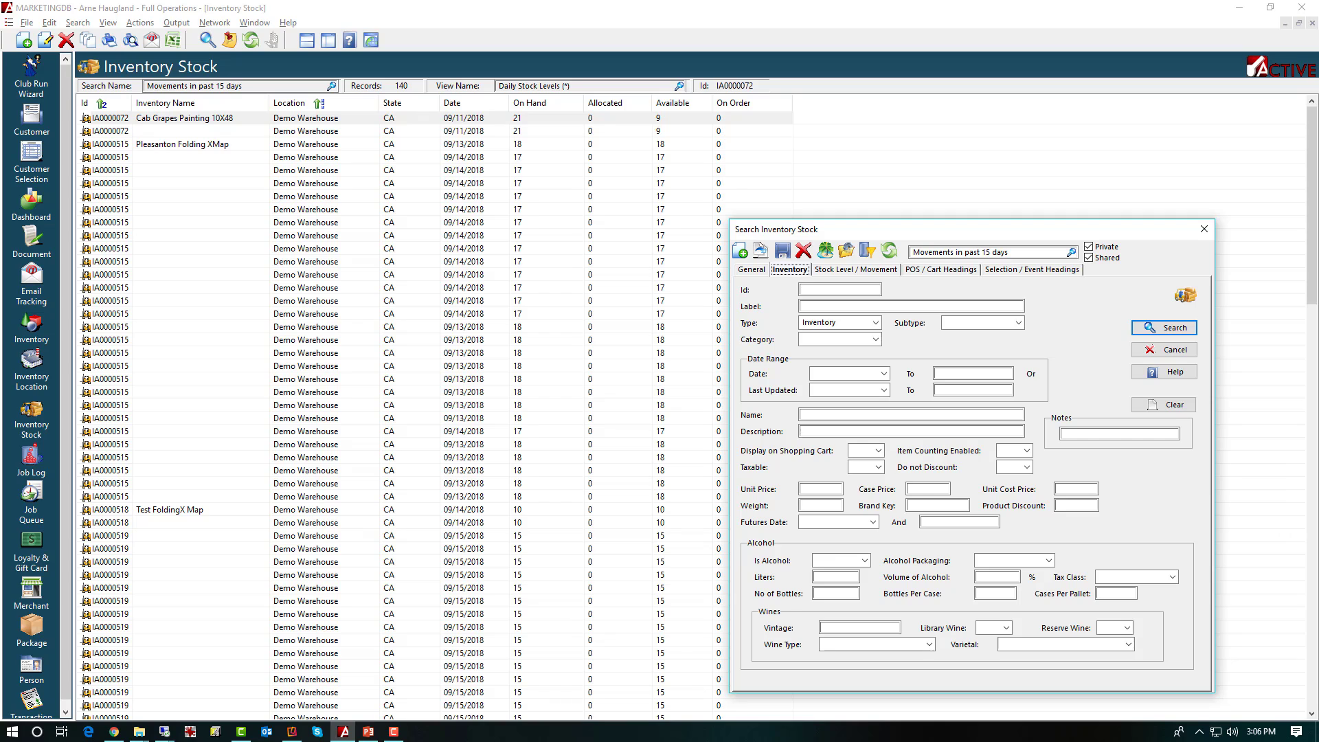
left_click(853, 272)
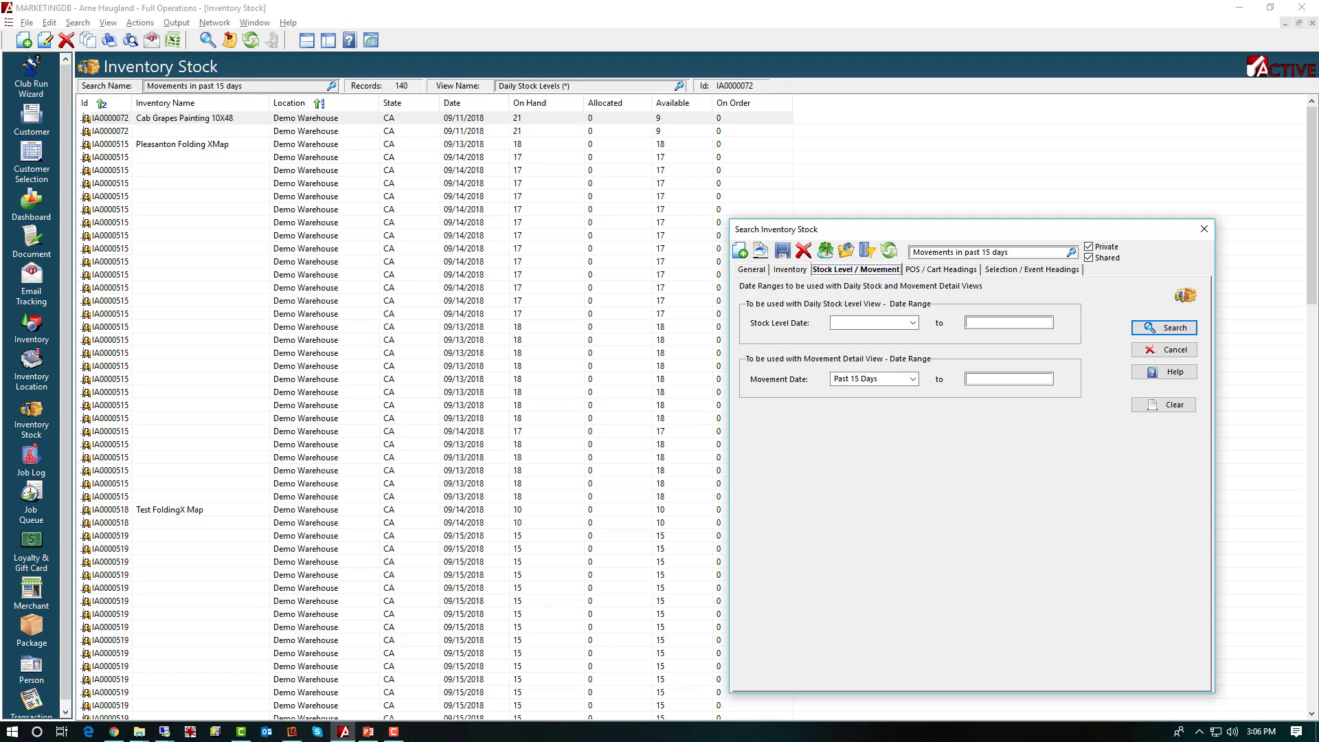
Load the "Movements in past 15 days at warehouse" search definition, examine its location and movement date criteria, and leave without searching
left_click(1072, 253)
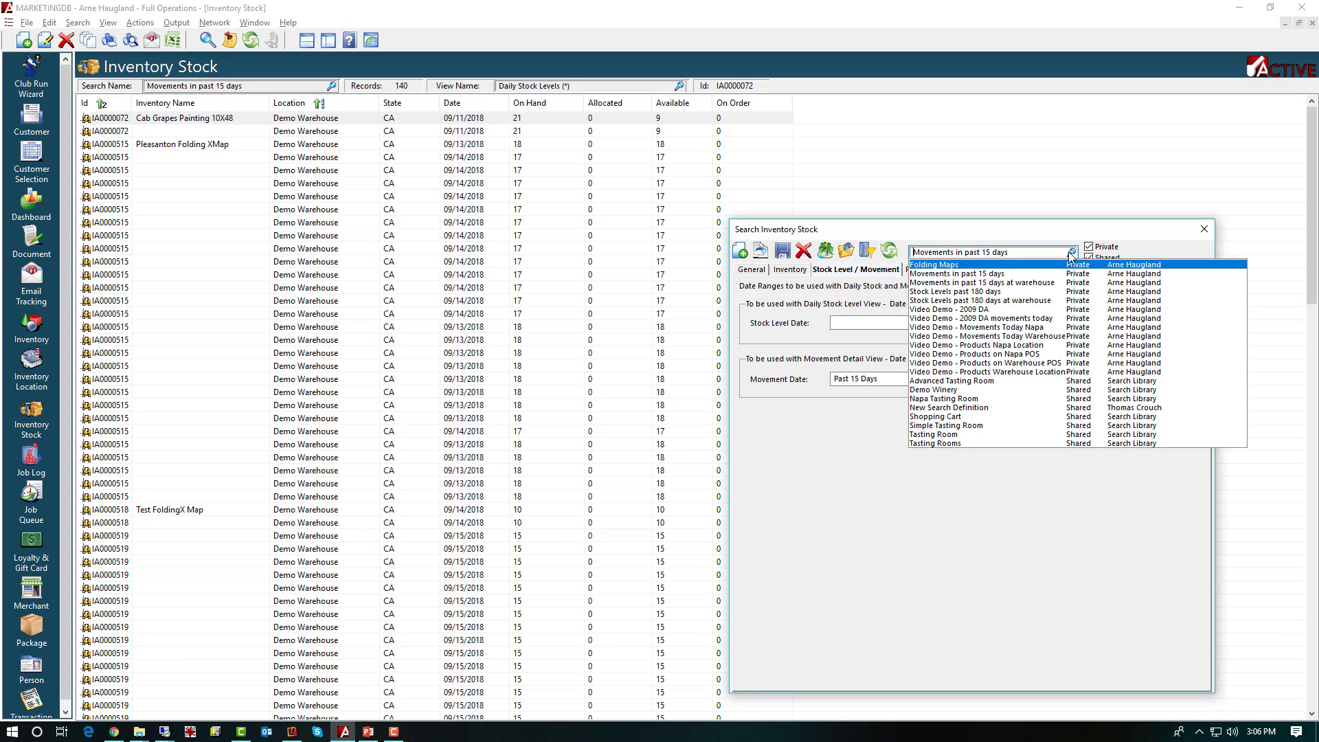
left_click(1006, 285)
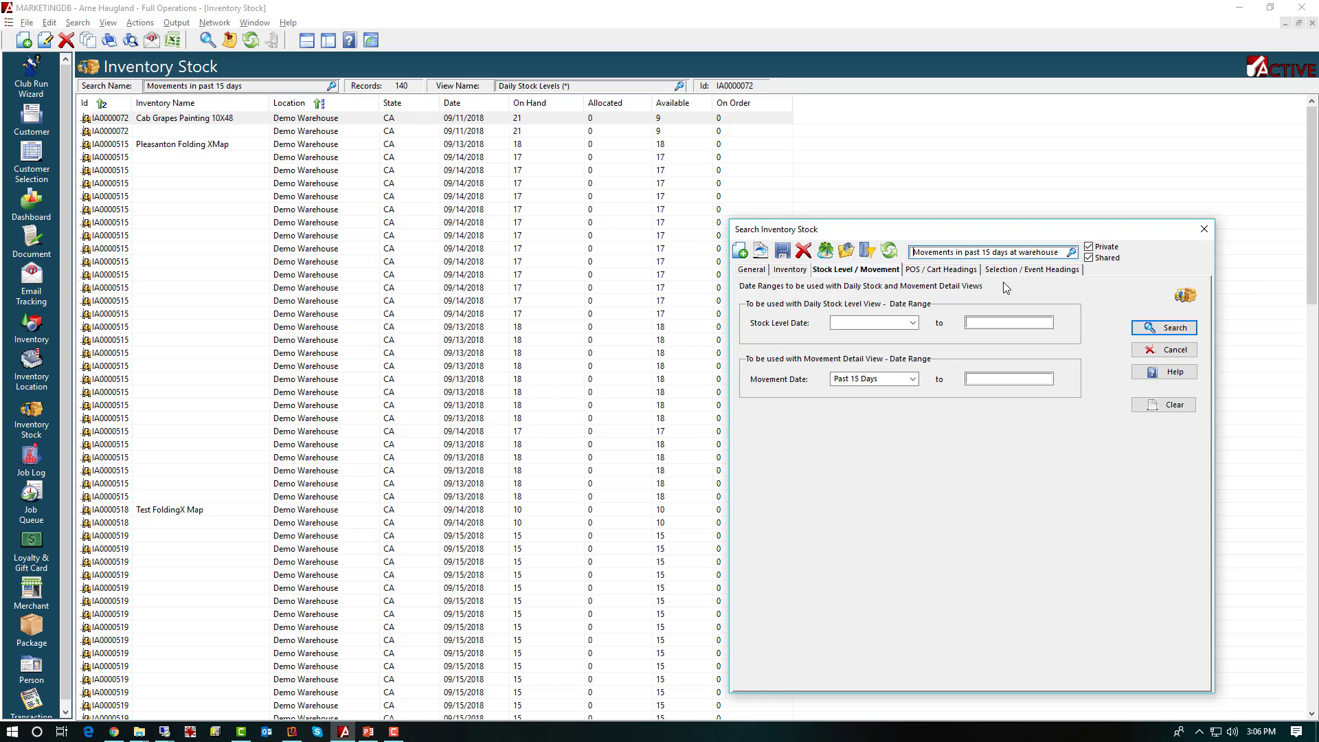
left_click(751, 270)
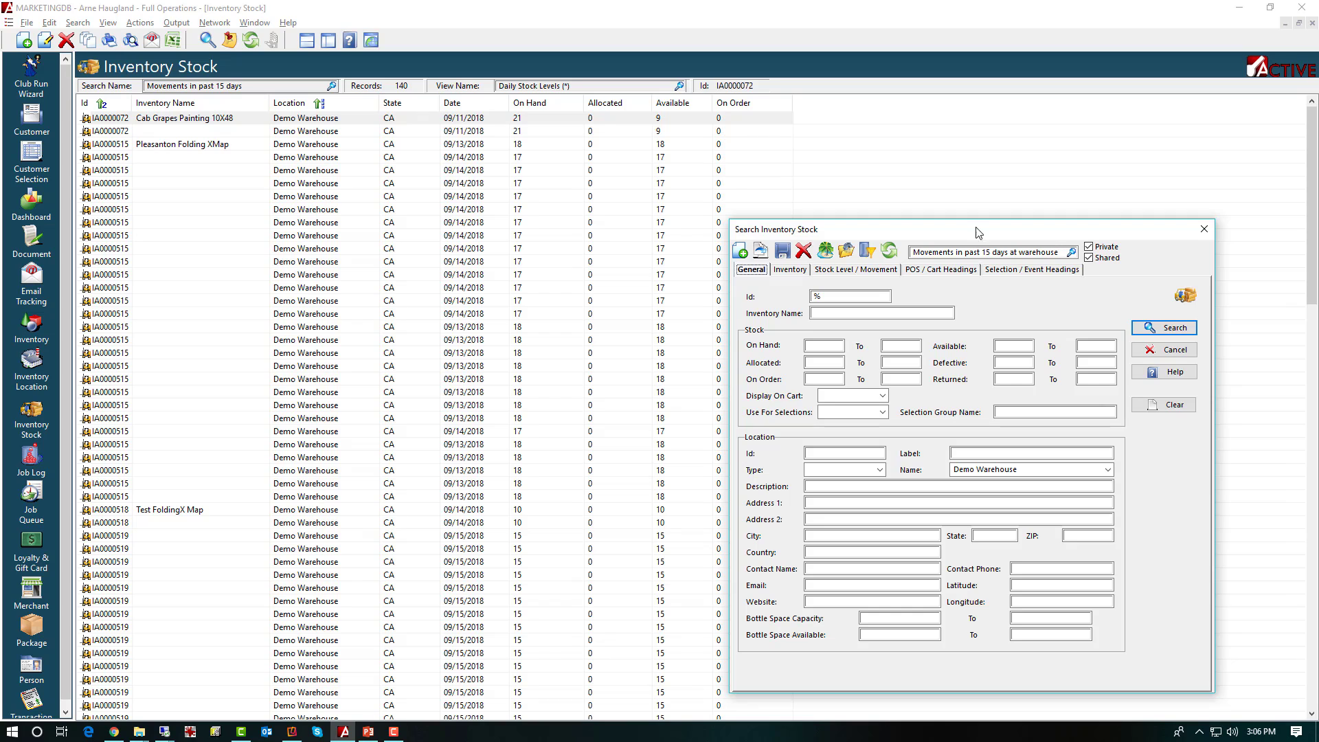
left_click(856, 272)
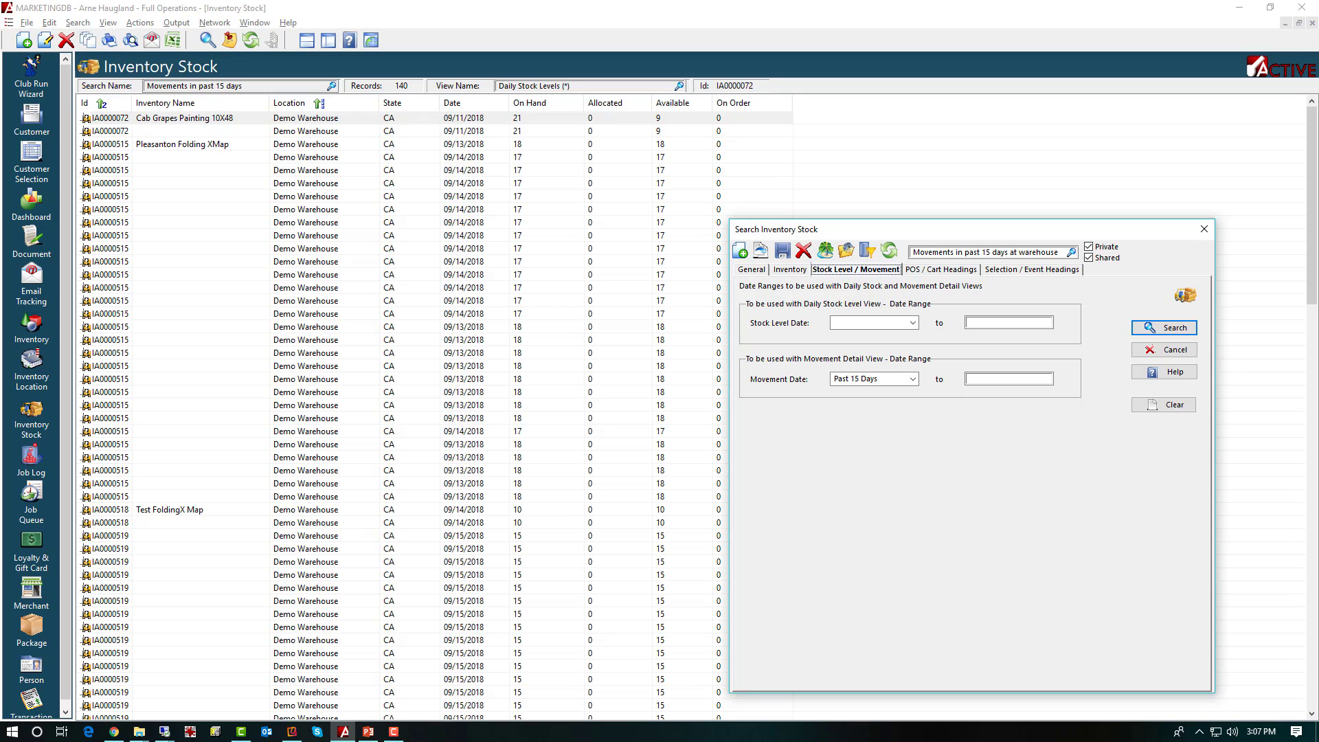
left_click(1172, 351)
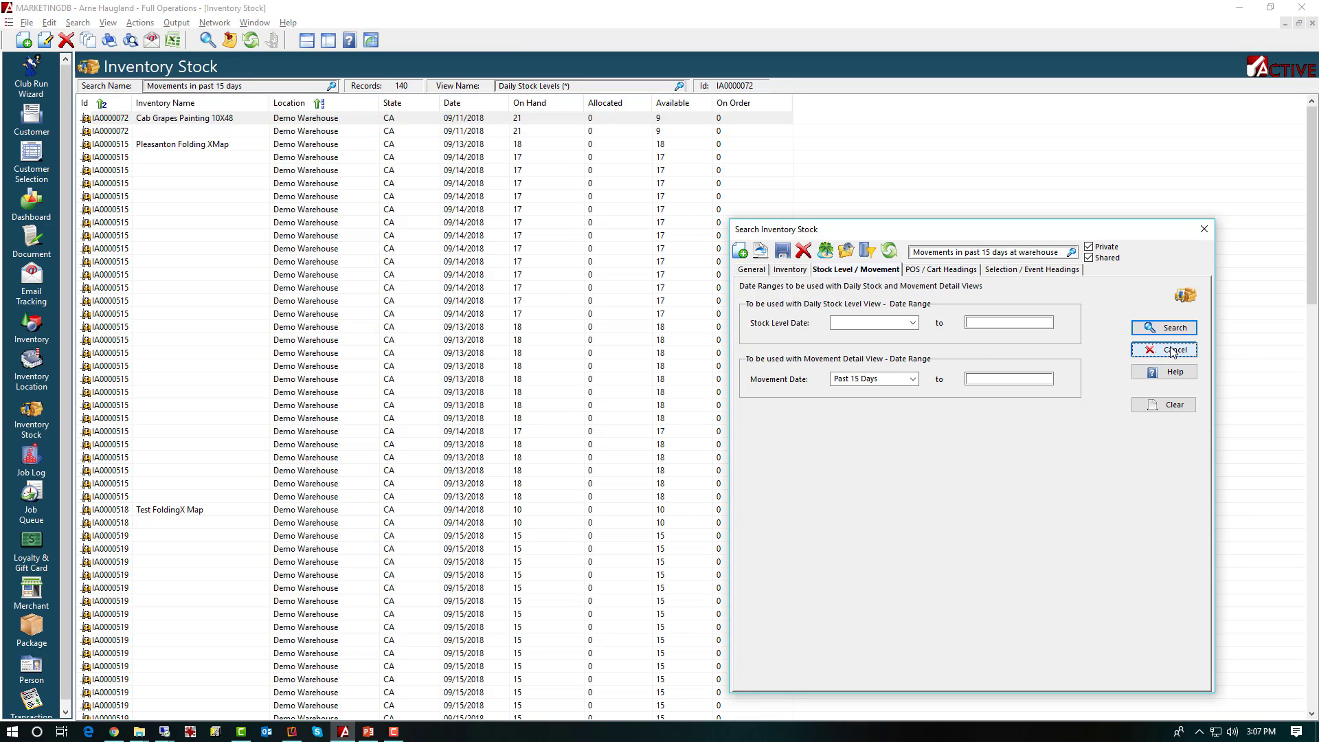
Switch to the open Inventory list and examine the type and stock date criteria of its "Movements in past 15 days" search
left_click(253, 24)
left_click(291, 205)
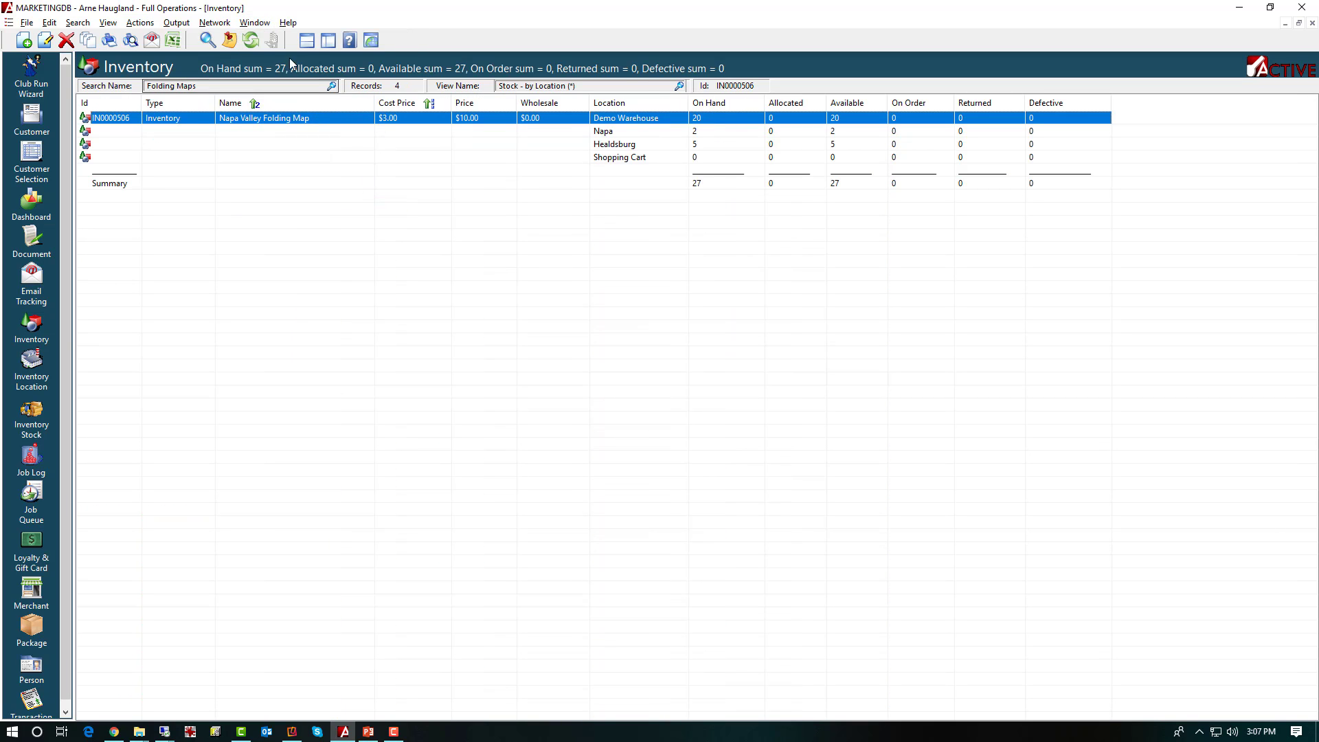
left_click(208, 40)
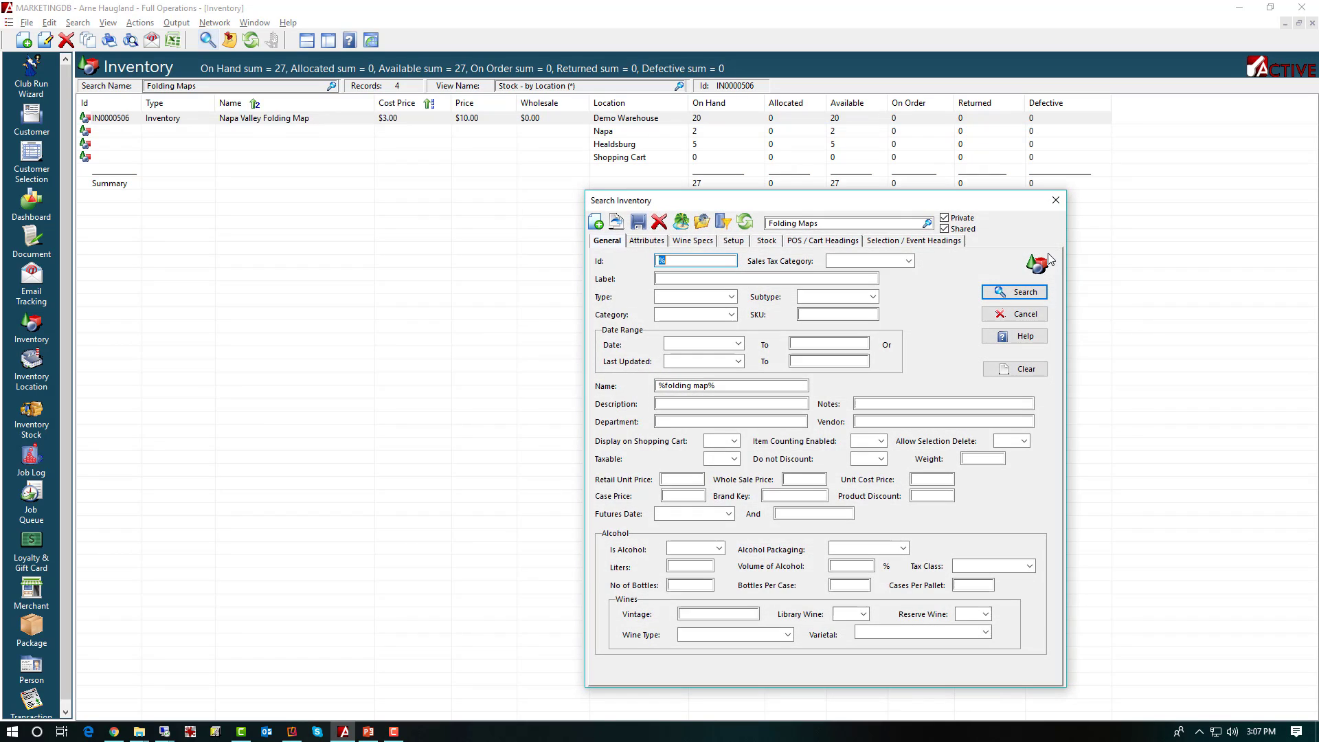
left_click(927, 223)
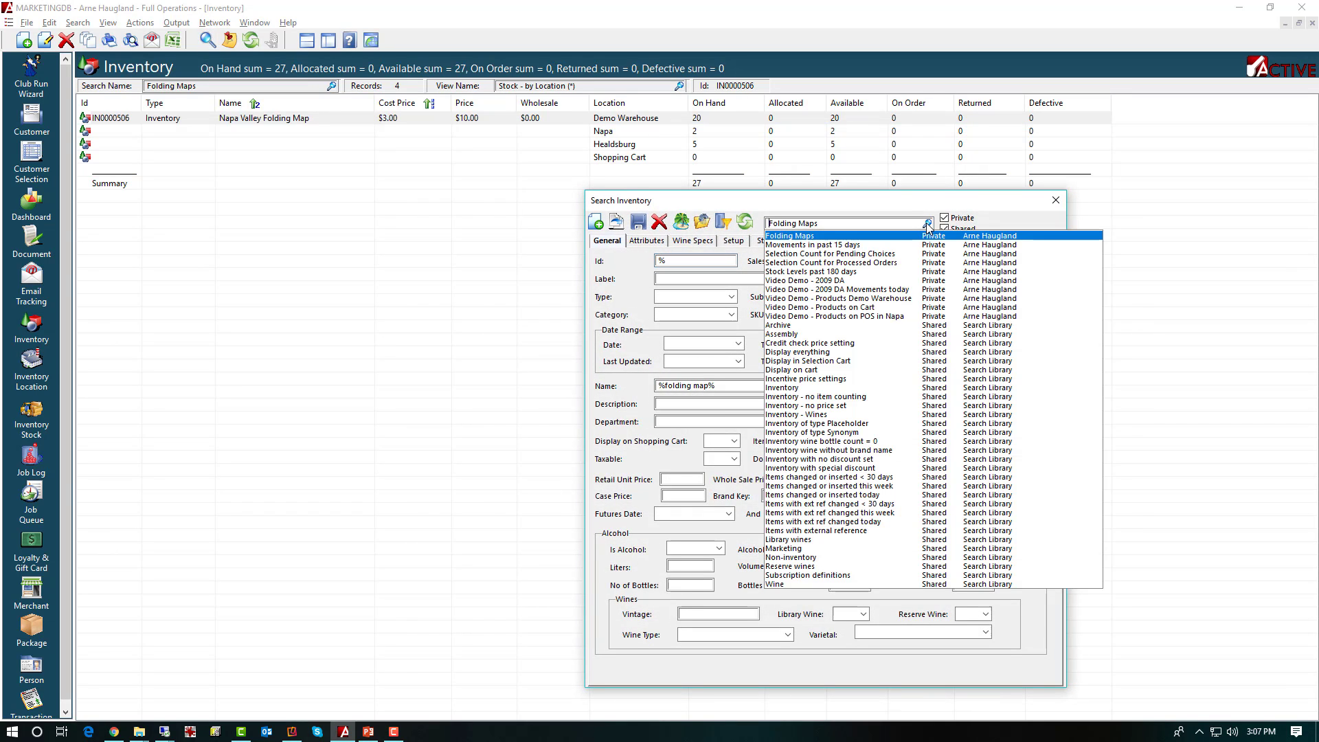
left_click(829, 248)
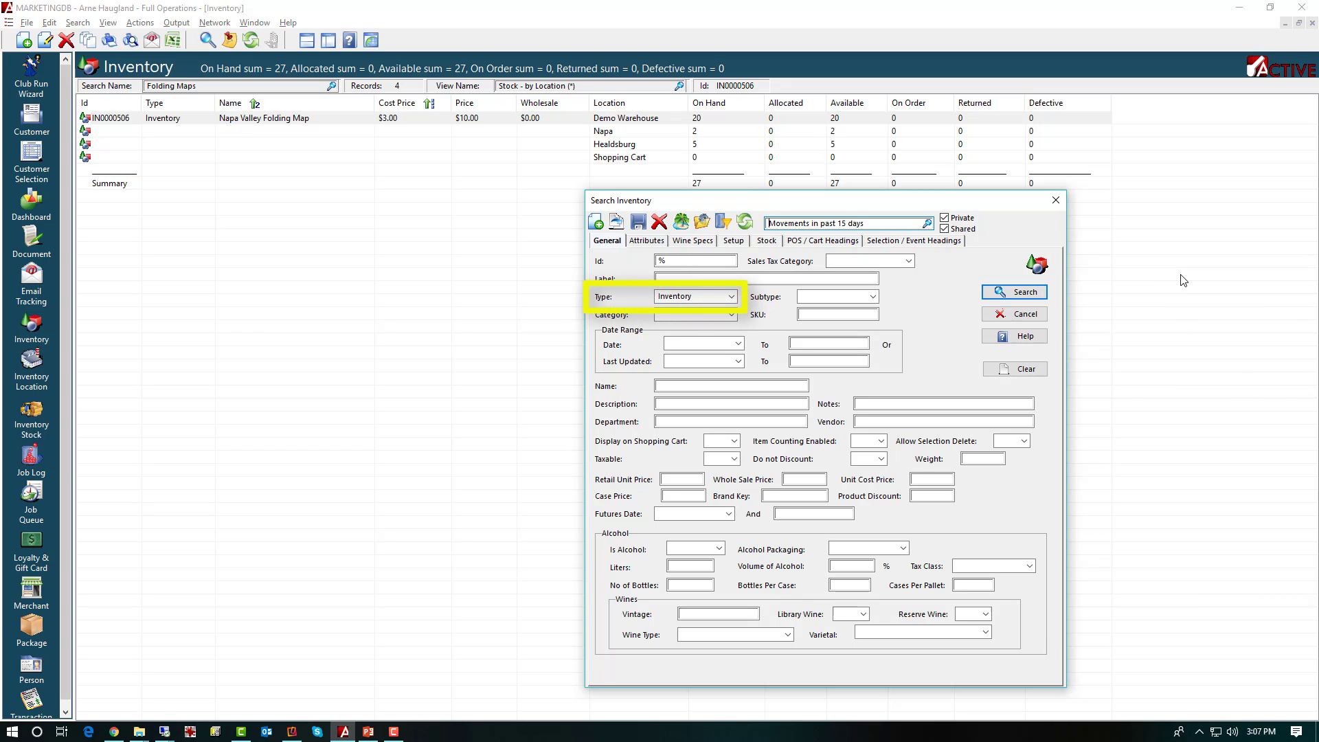
left_click(775, 241)
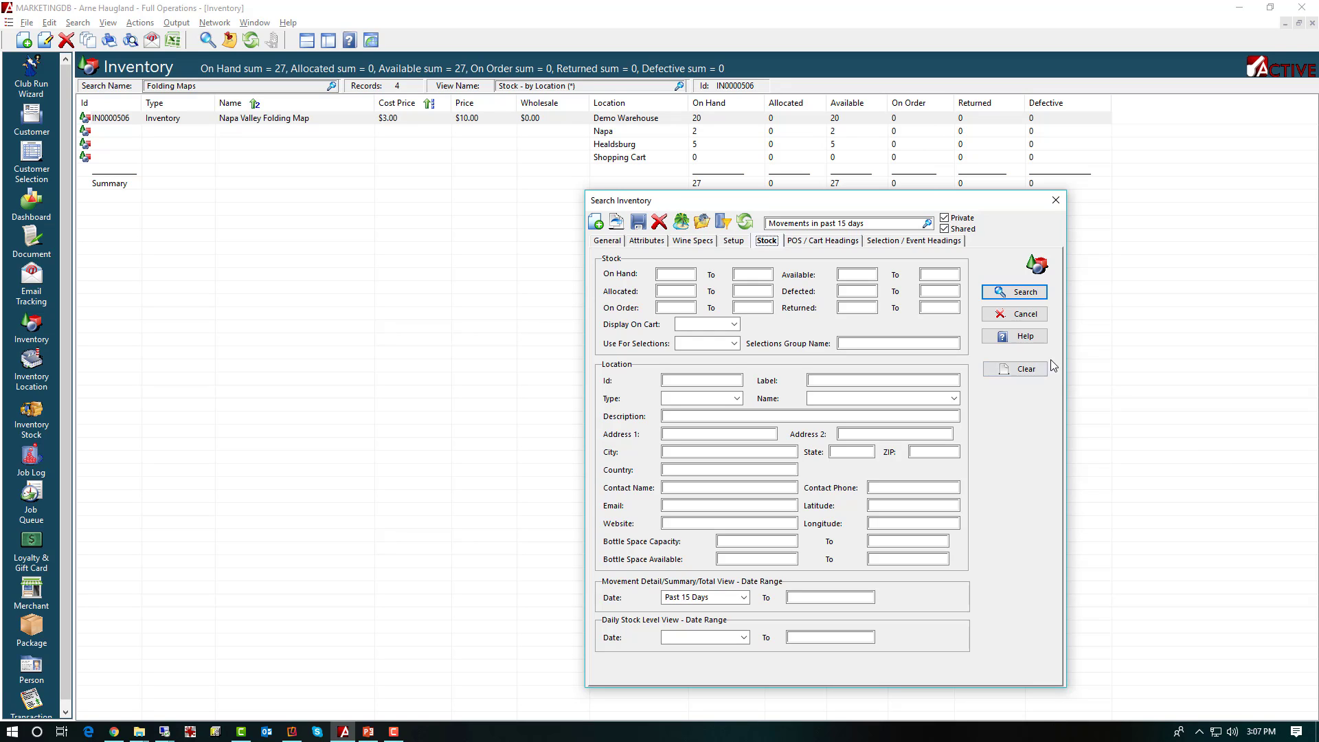
Examine the stock date criteria of the Inventory "Stock Levels past 180 days" search, cancel the search, and close the open lists
left_click(927, 224)
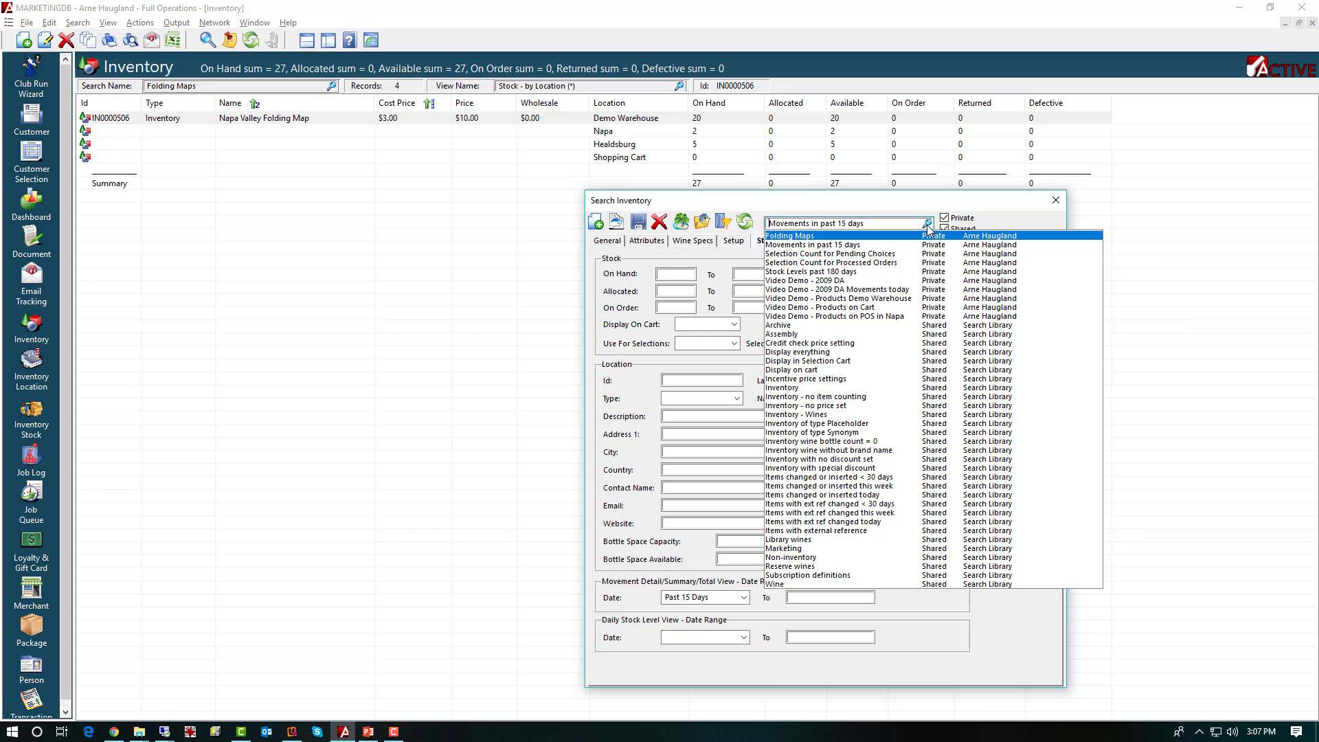
left_click(817, 272)
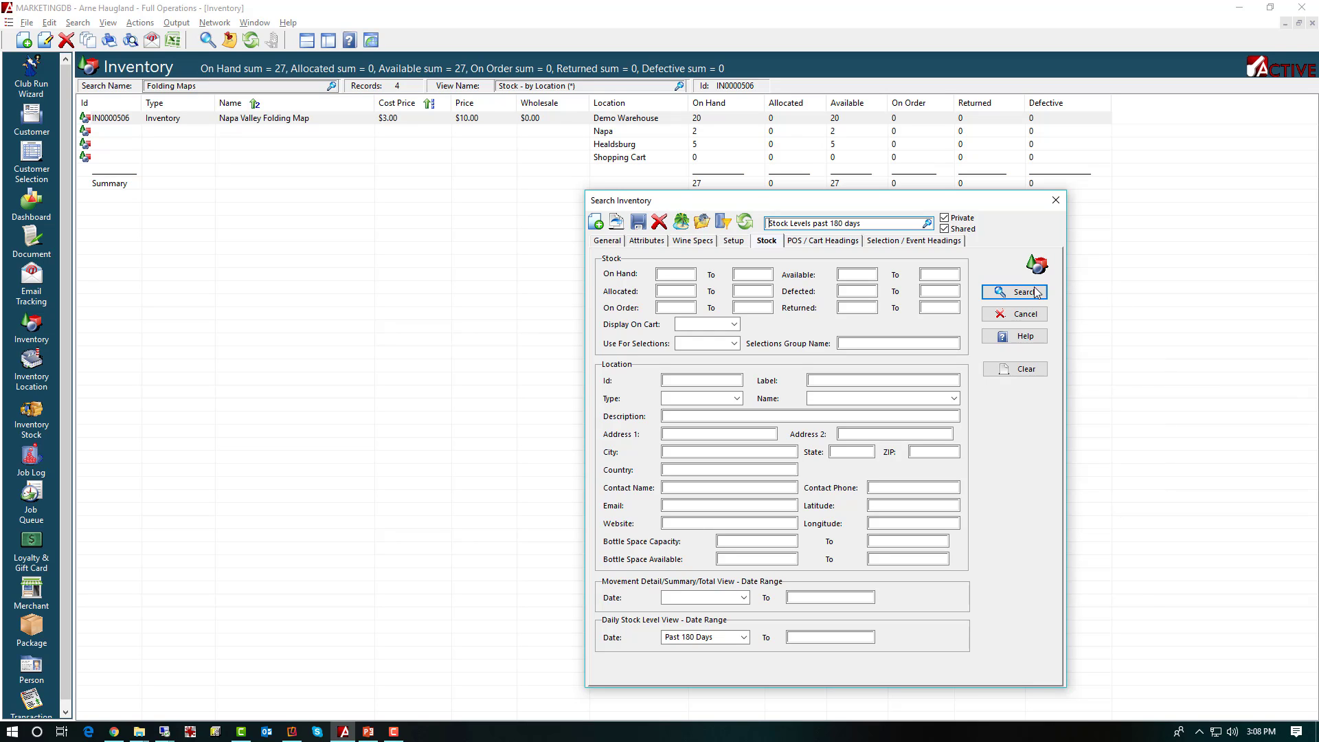
left_click(1019, 315)
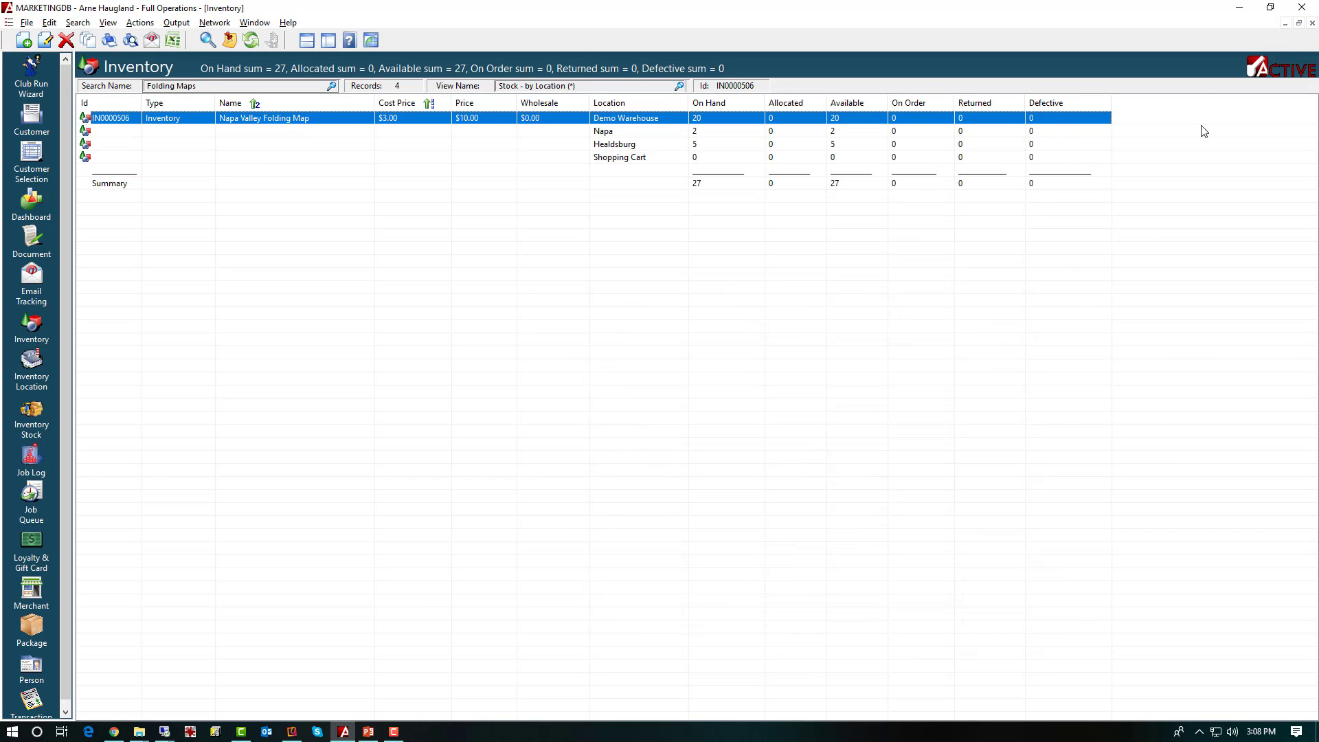
left_click(1313, 24)
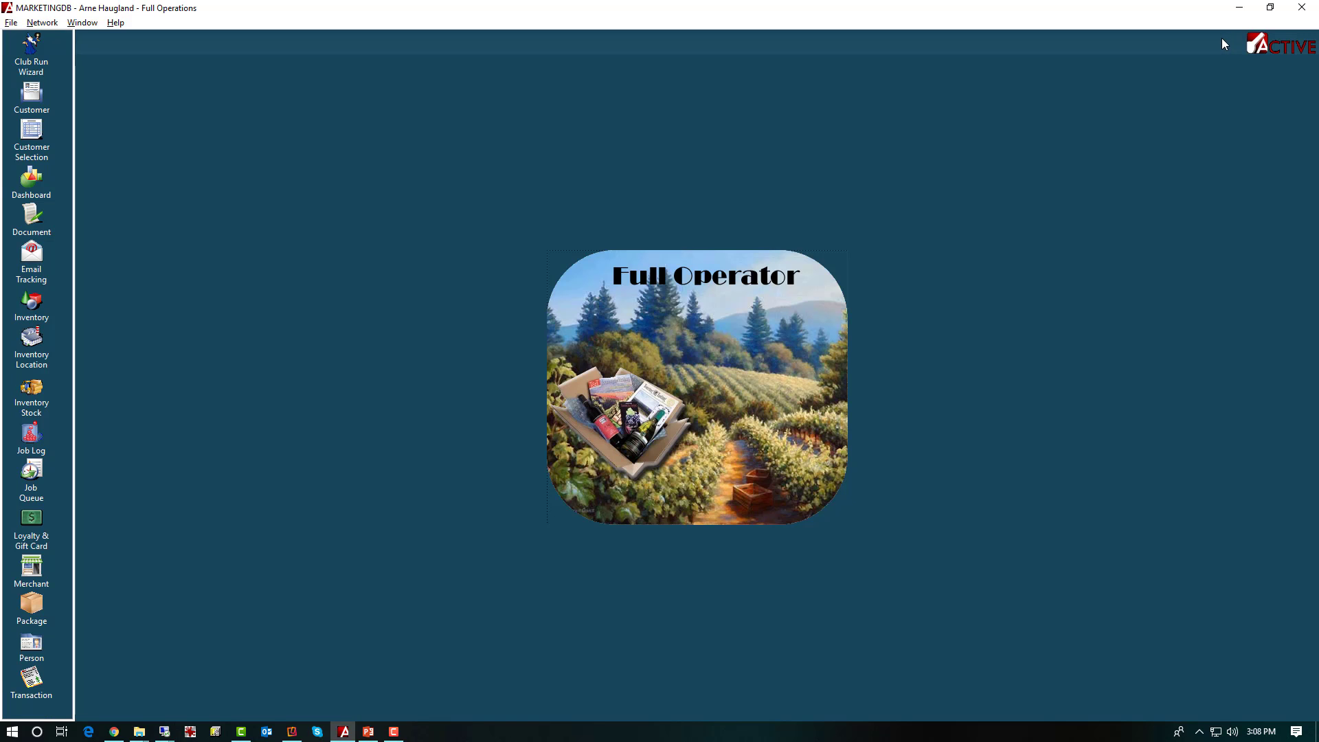